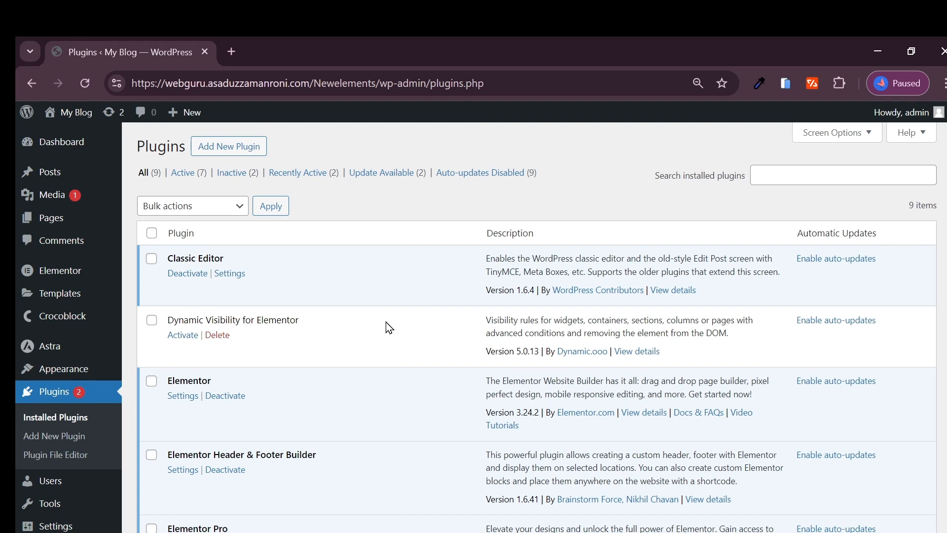
Step: Activate the Dynamic Visibility for Elementor plugin from the installed plugins list
scroll(389, 327, "down", 12)
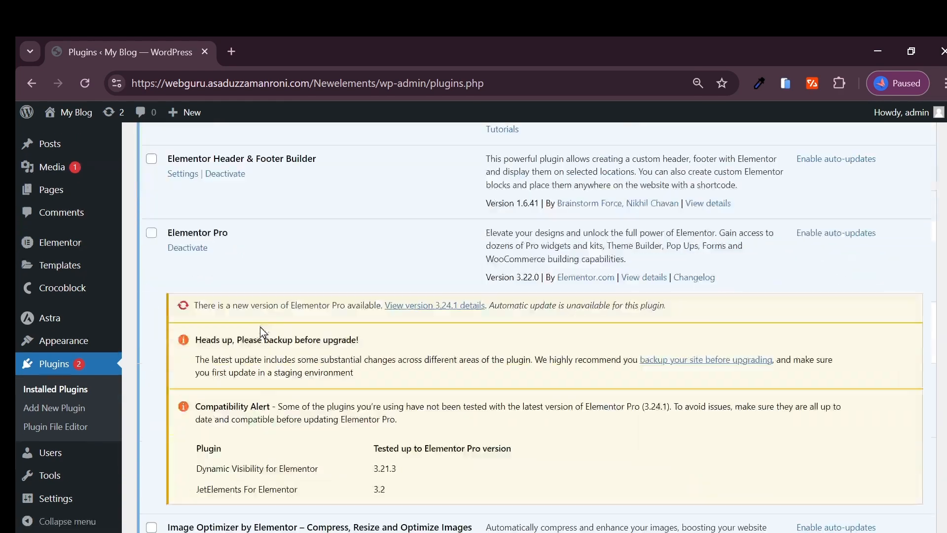
scroll(247, 424, "down", 1)
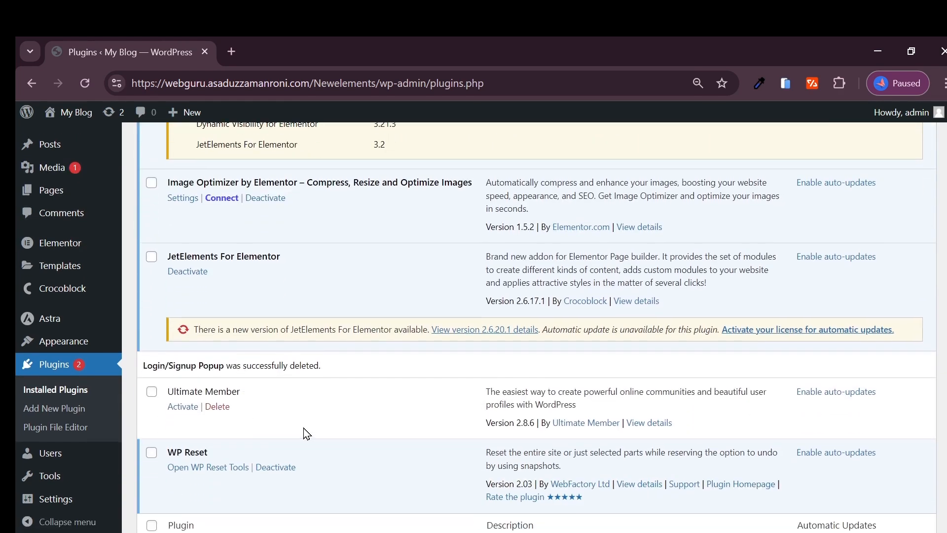
scroll(302, 433, "up", 4)
scroll(265, 424, "down", 4)
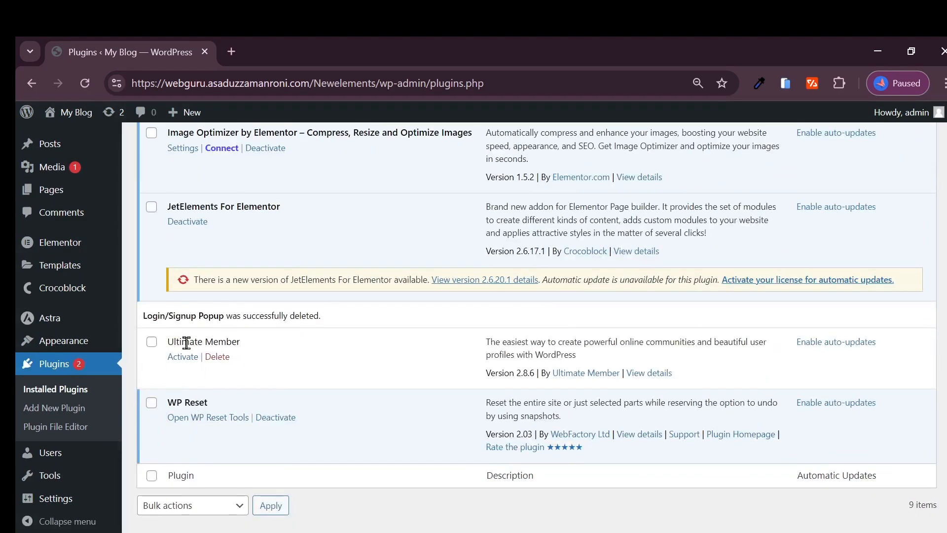
triple_click(186, 342)
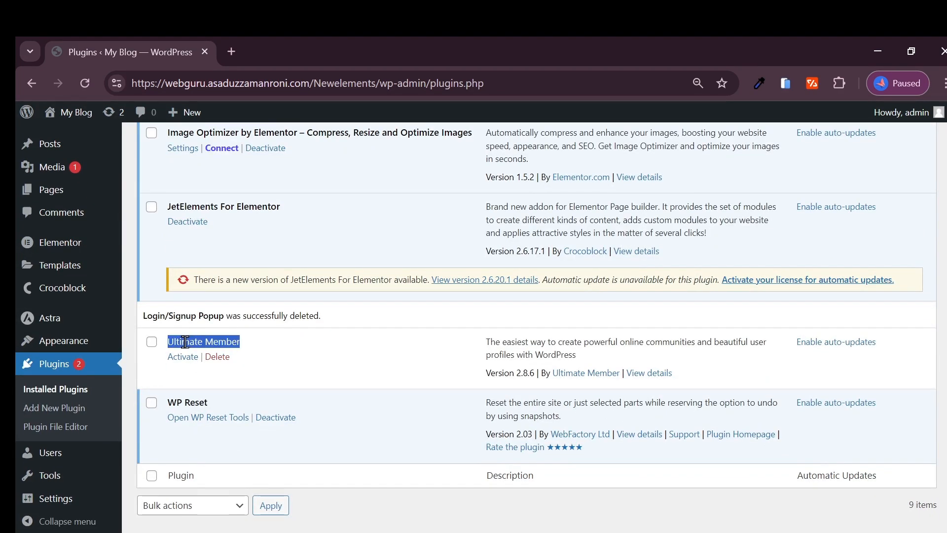
triple_click(226, 342)
left_click(226, 343)
double_click(226, 342)
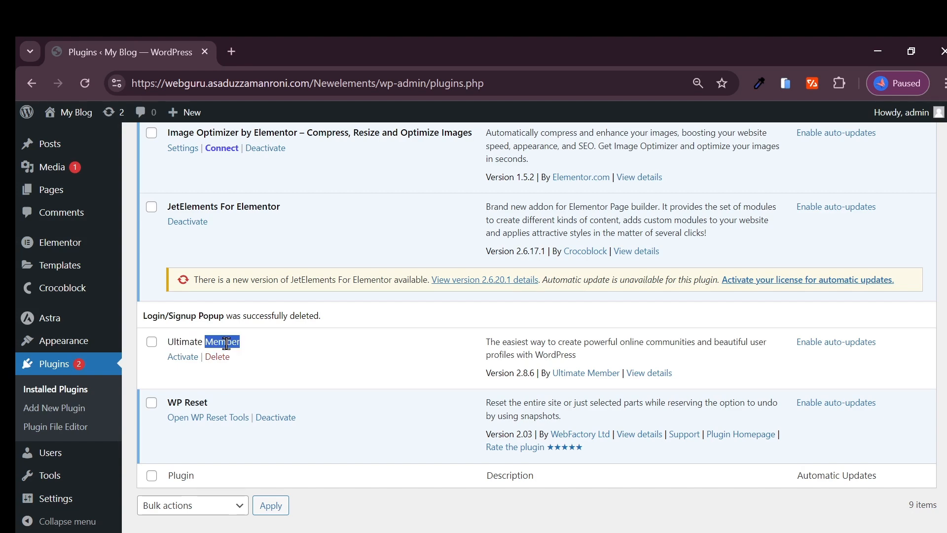
left_click(226, 342)
triple_click(226, 342)
scroll(226, 345, "up", 5)
scroll(226, 345, "up", 8)
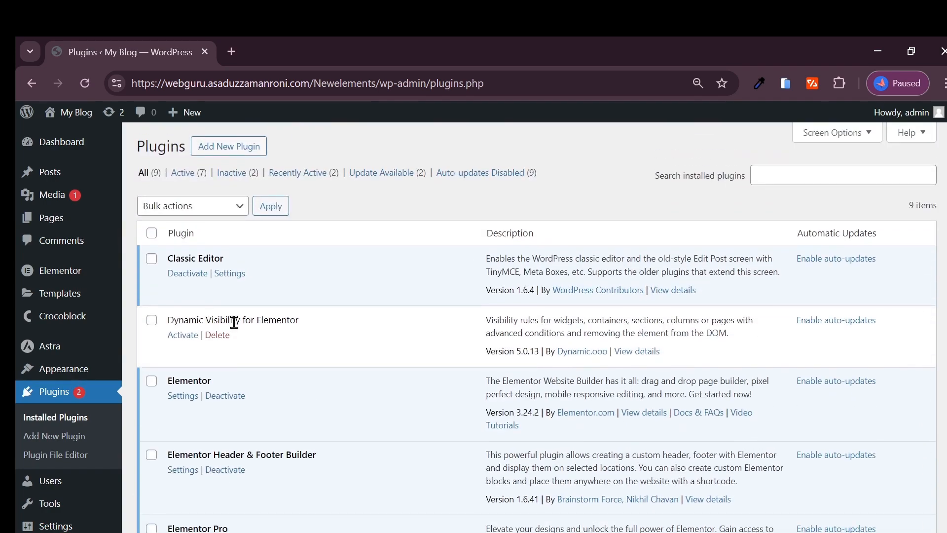
left_click(184, 334)
Step: Activate the Ultimate Member plugin and check the updated plugins list
scroll(277, 345, "down", 8)
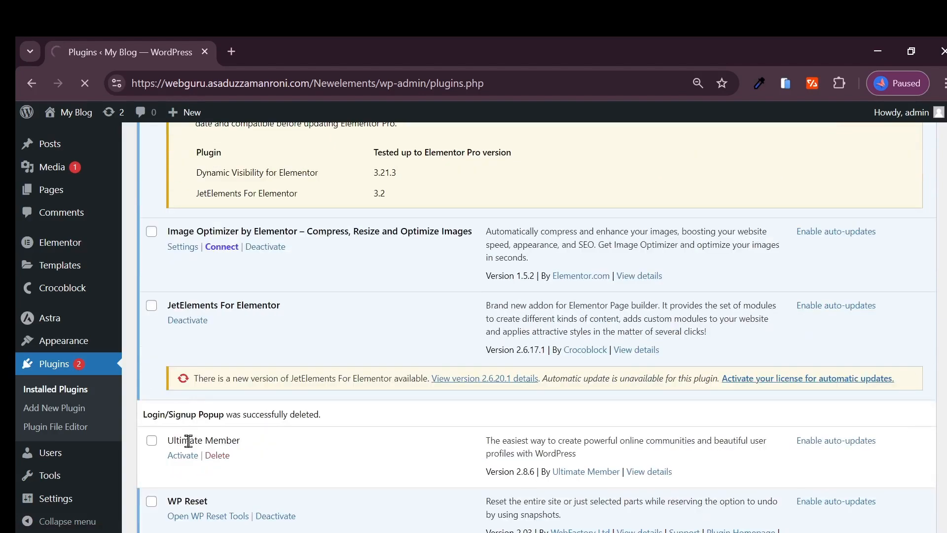
scroll(185, 464, "down", 15)
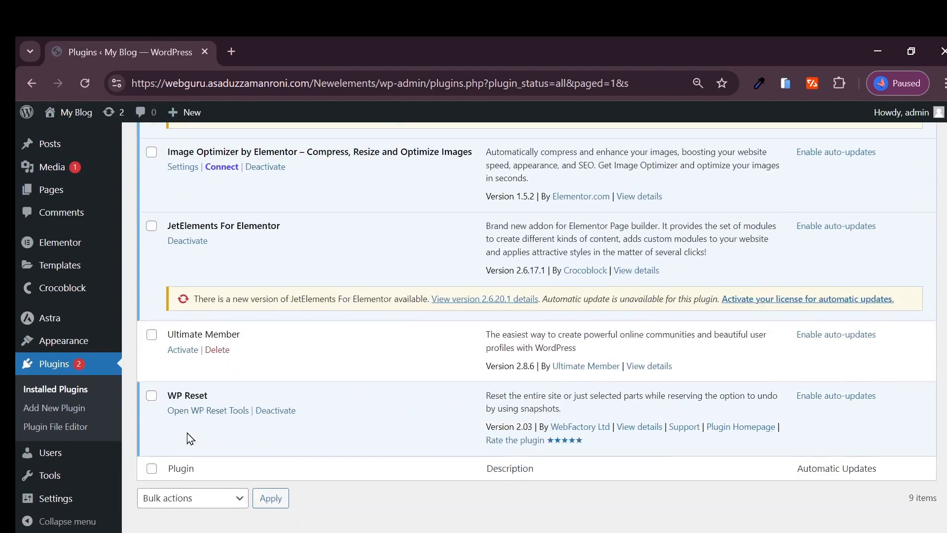
left_click(182, 321)
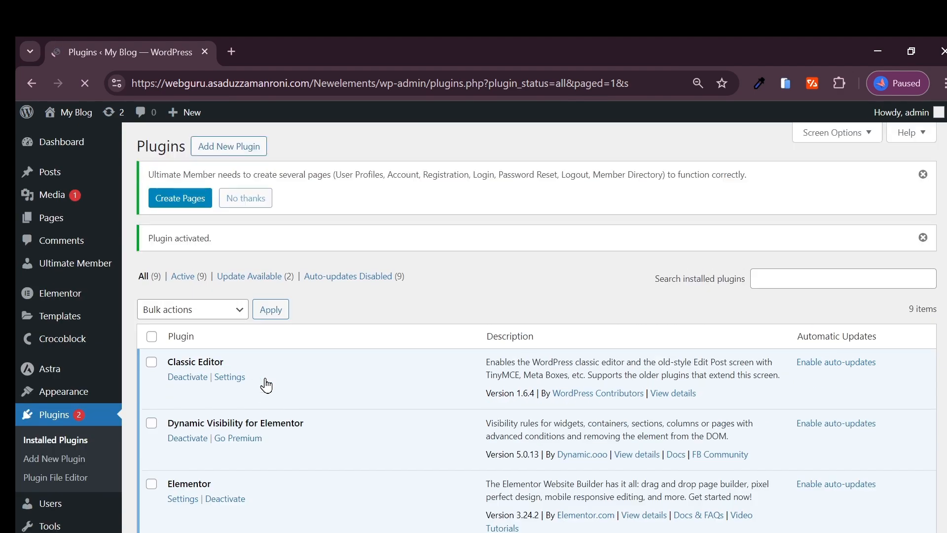
scroll(275, 380, "down", 5)
scroll(274, 380, "down", 4)
scroll(271, 376, "up", 1)
scroll(272, 385, "down", 6)
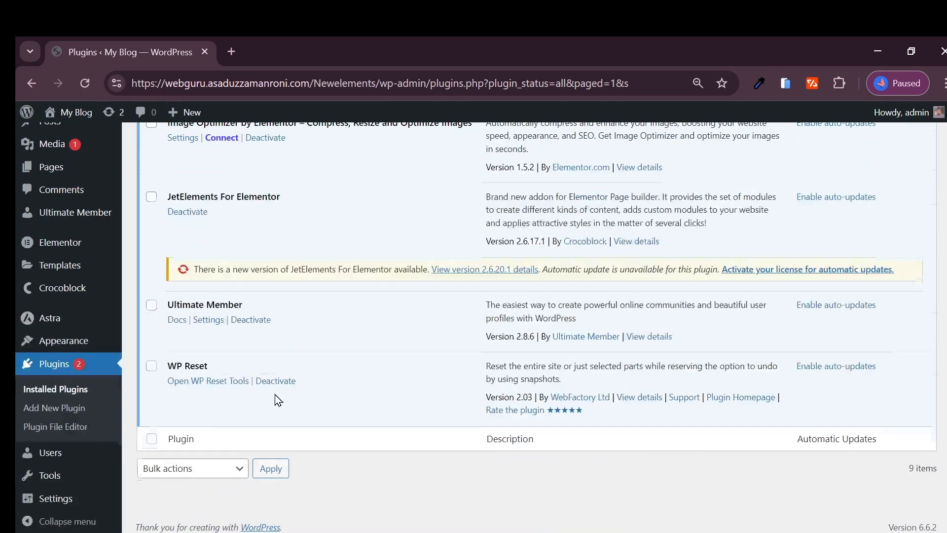
scroll(275, 393, "up", 2)
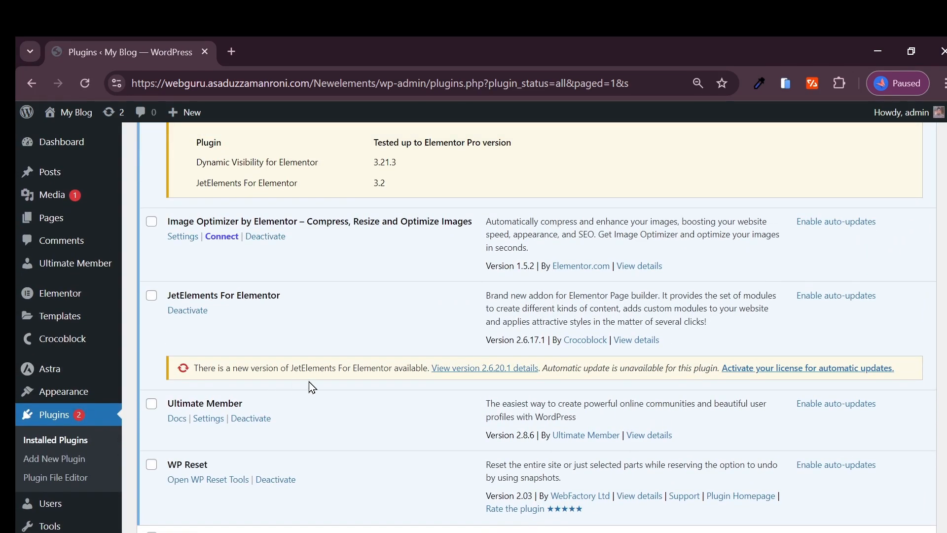
scroll(314, 385, "up", 10)
Step: Create the default User page and all missing Ultimate Member pages, then save settings
mouse_move(82, 298)
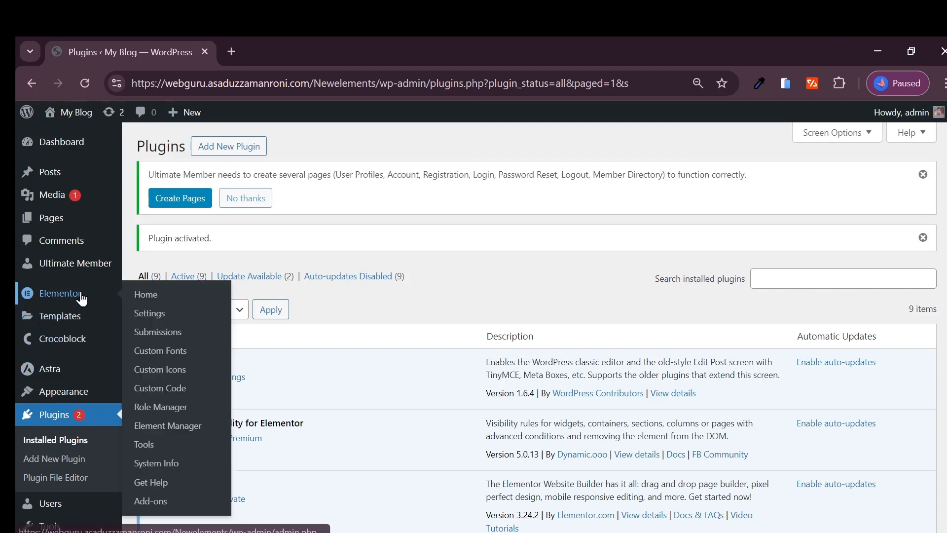
mouse_move(76, 278)
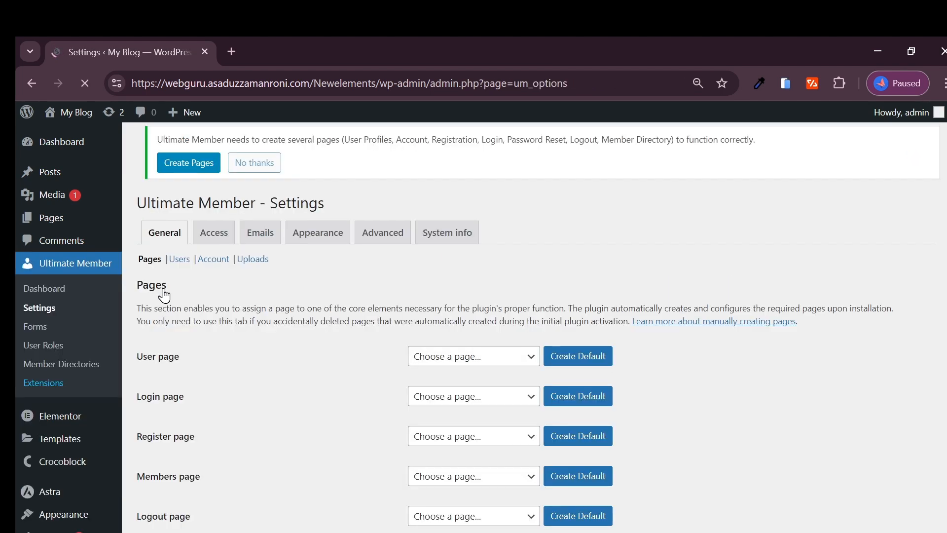
scroll(205, 279, "down", 2)
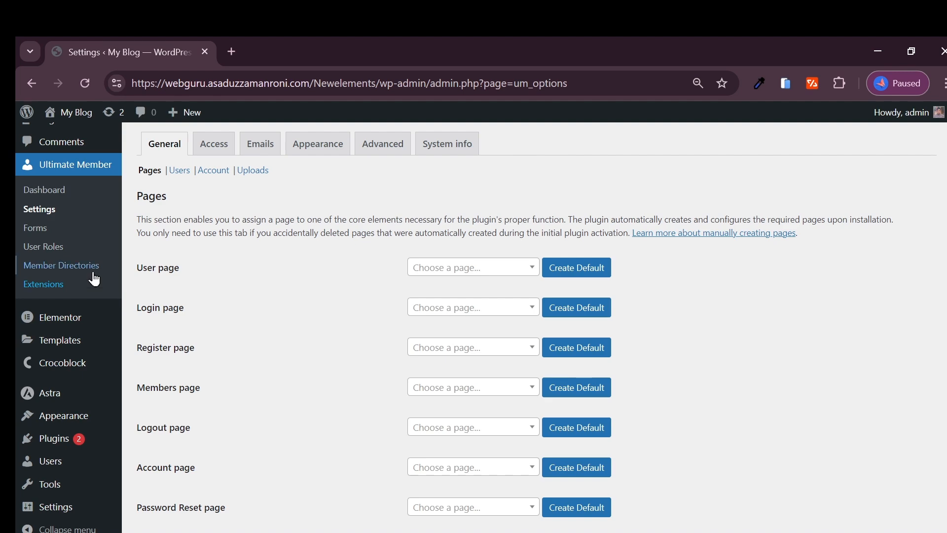
scroll(37, 217, "up", 2)
scroll(296, 393, "down", 2)
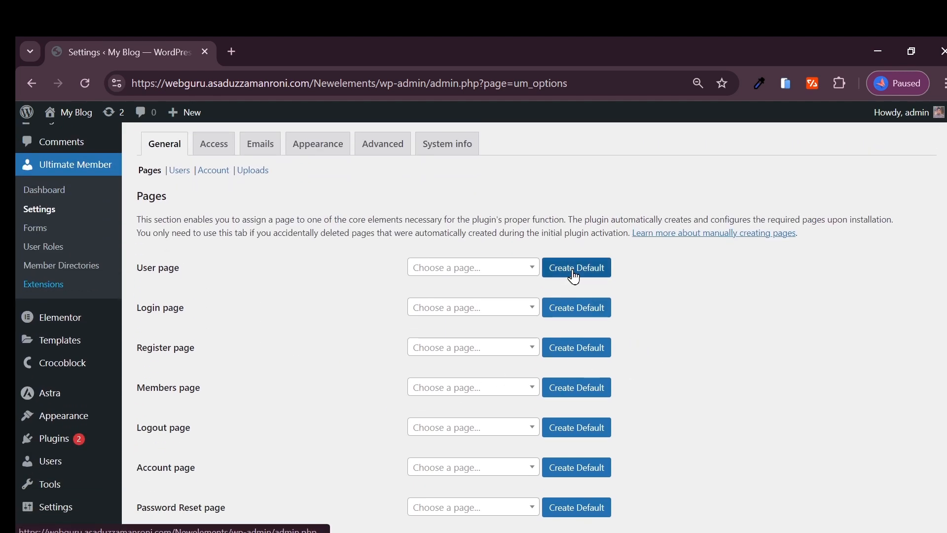
scroll(345, 257, "up", 2)
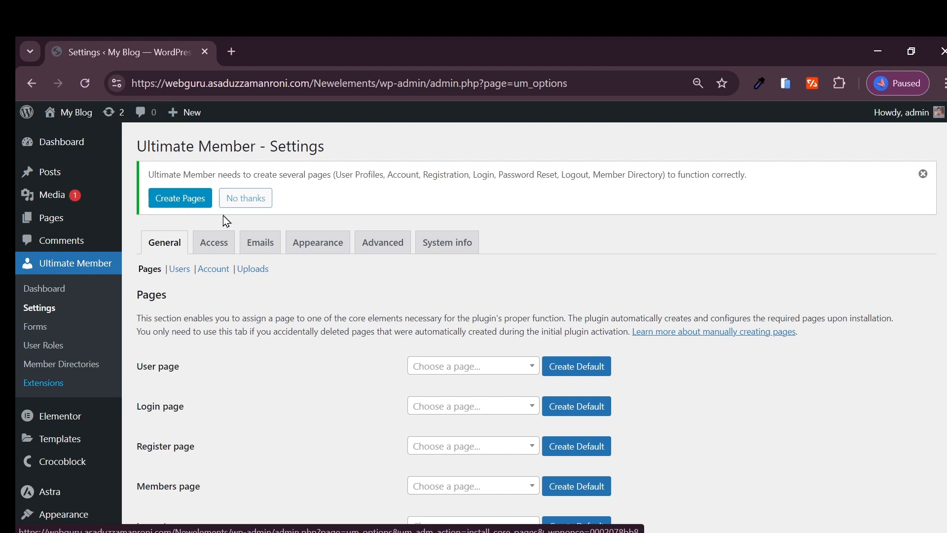
left_click(579, 376)
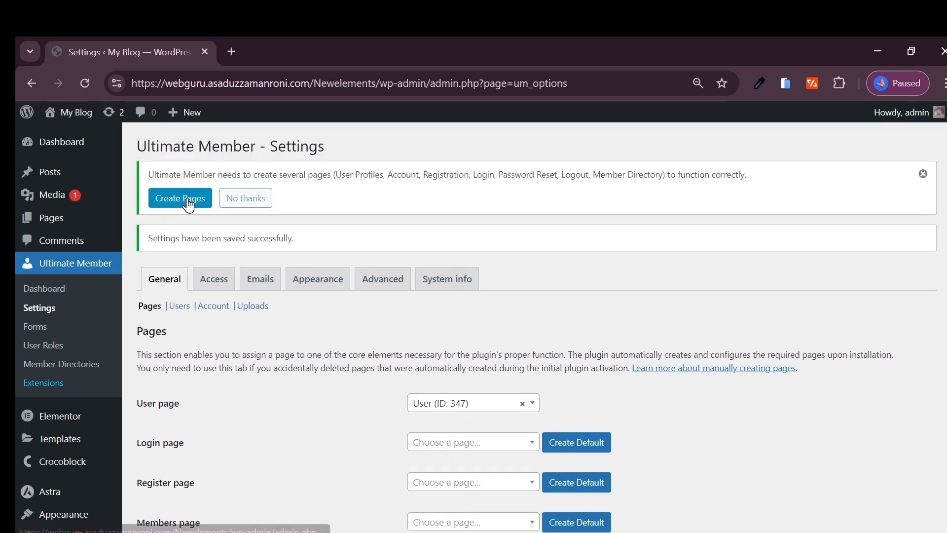
left_click(188, 202)
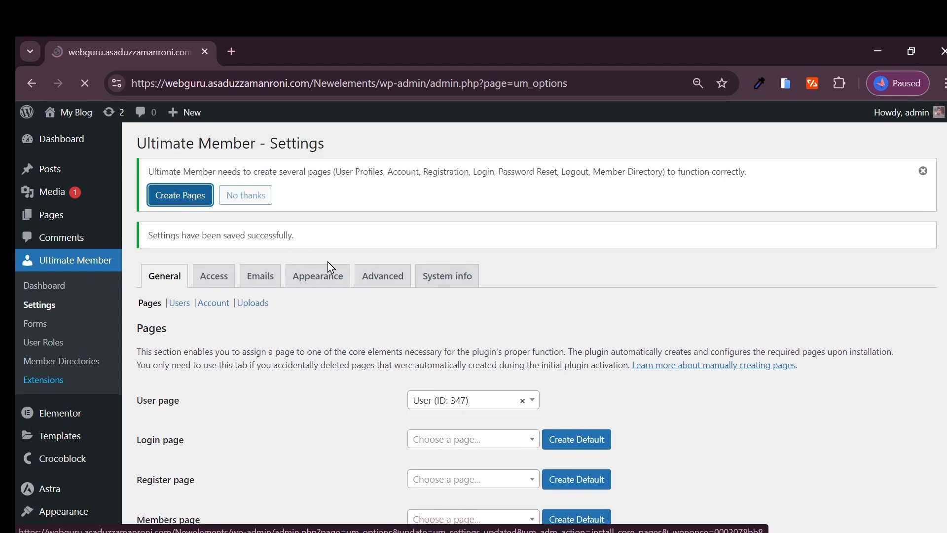
scroll(328, 262, "down", 1)
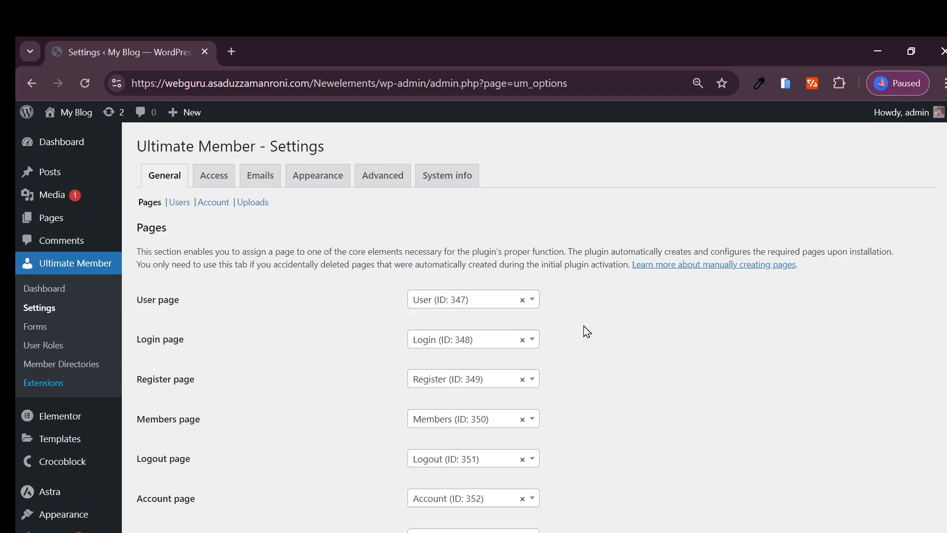
scroll(487, 291, "down", 3)
left_click(170, 473)
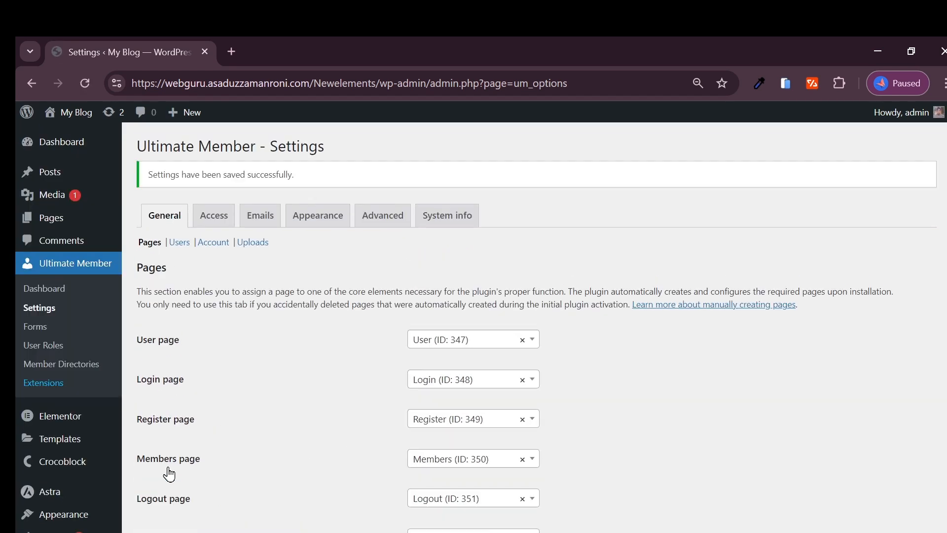
Step: From the Ultimate Member dashboard, open the live My Blog site in a new tab, then return
left_click(49, 296)
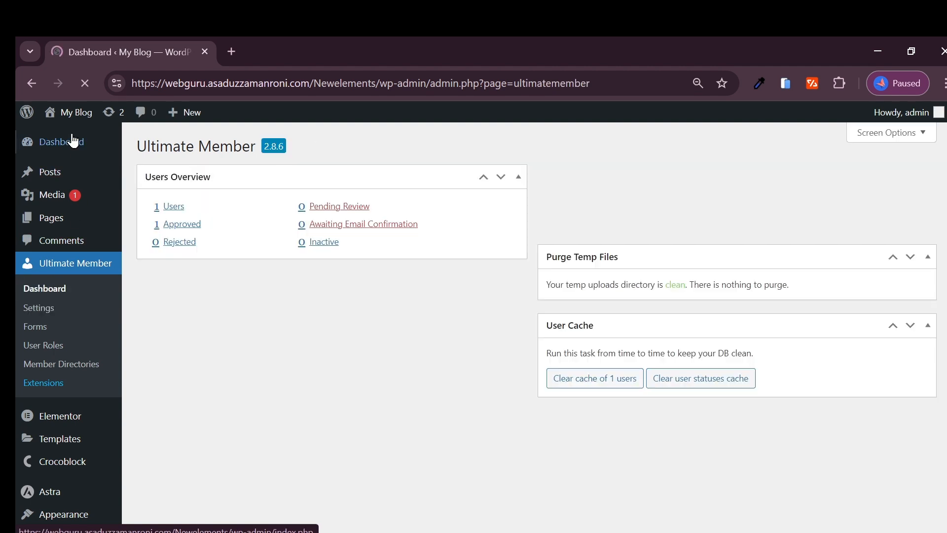
mouse_move(74, 118)
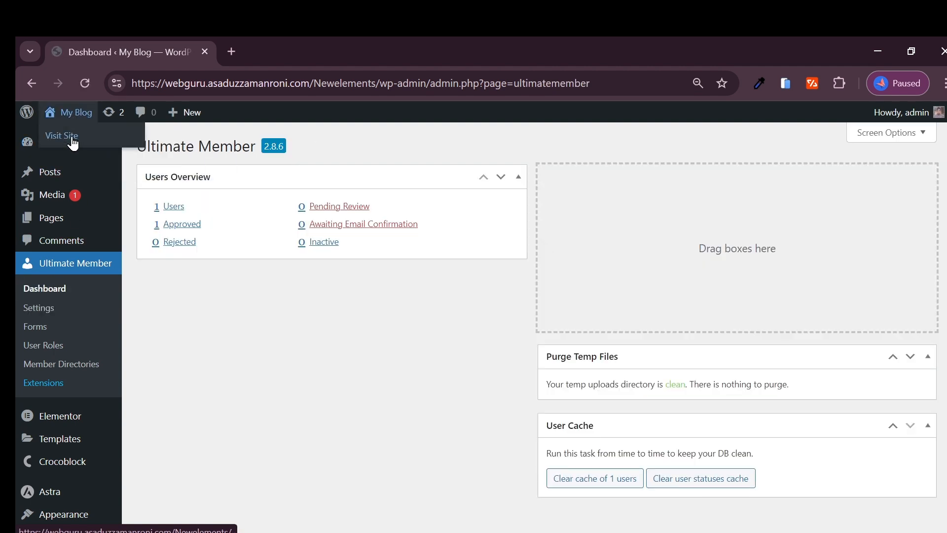
right_click(72, 137)
left_click(152, 153)
left_click(277, 44)
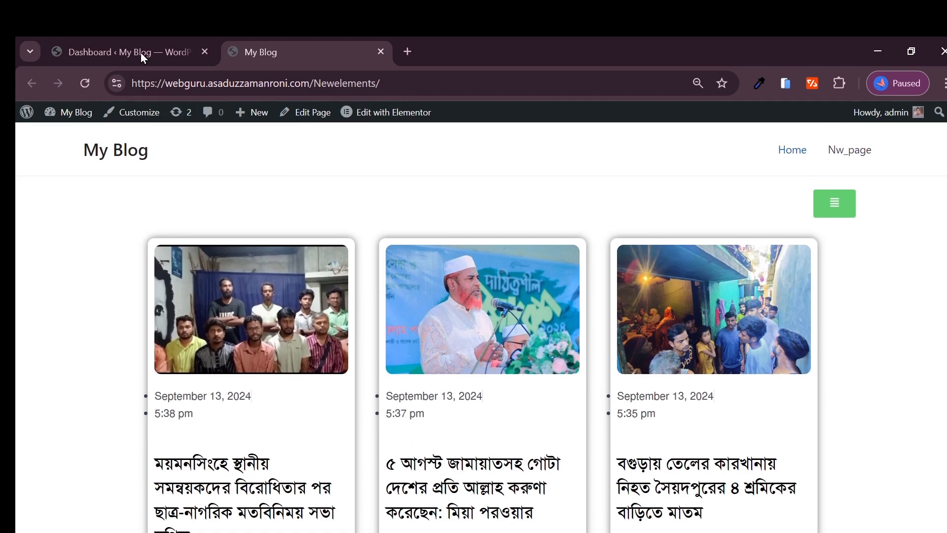
left_click(127, 51)
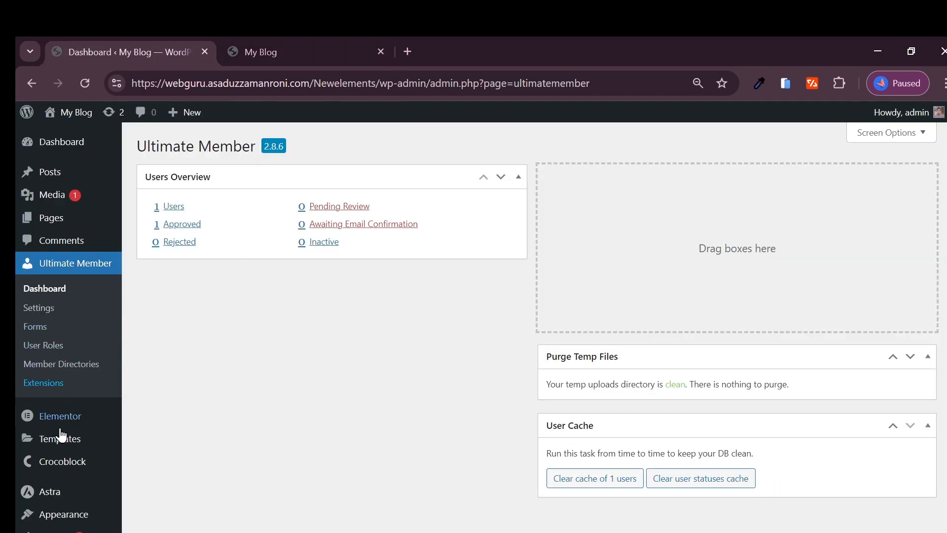
scroll(62, 431, "down", 2)
Step: Review the Main menu's items and display locations, then go to Reading Settings
mouse_move(63, 412)
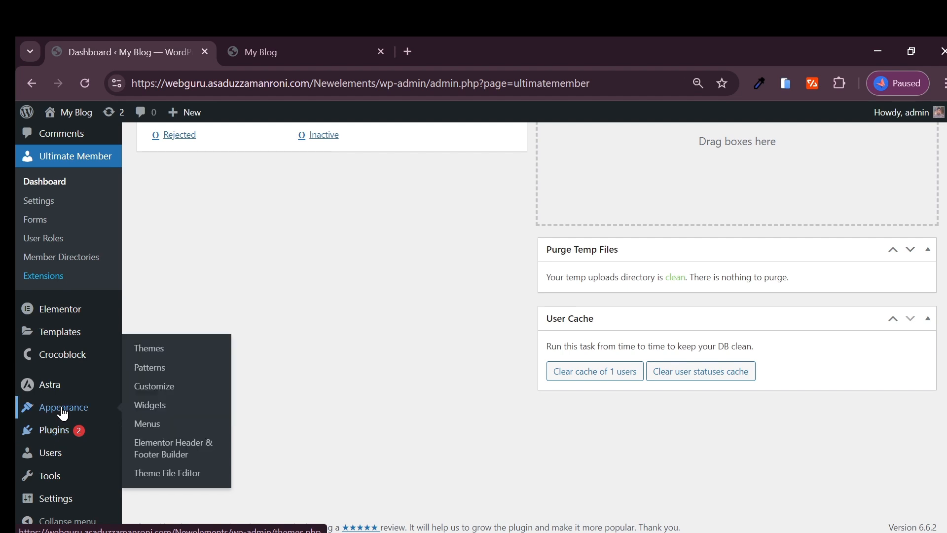
left_click(148, 424)
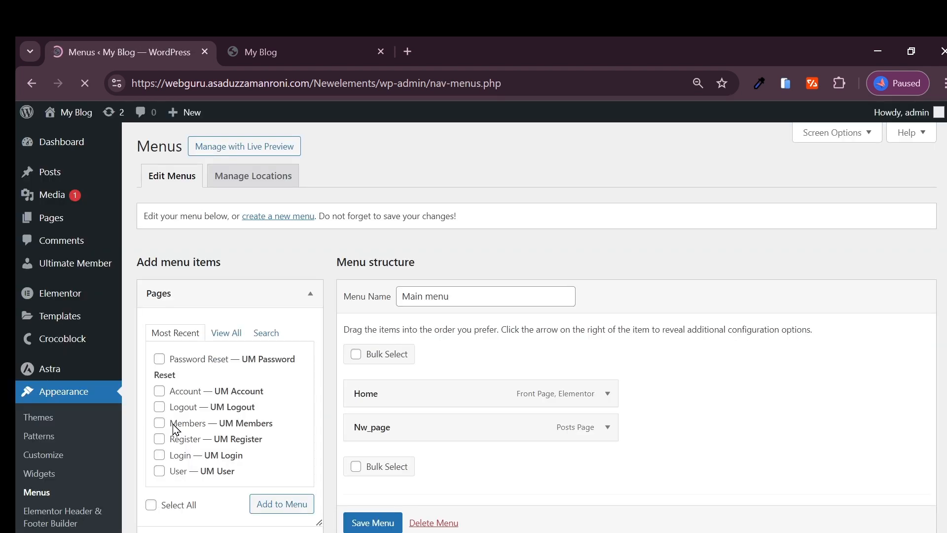
scroll(239, 356, "down", 1)
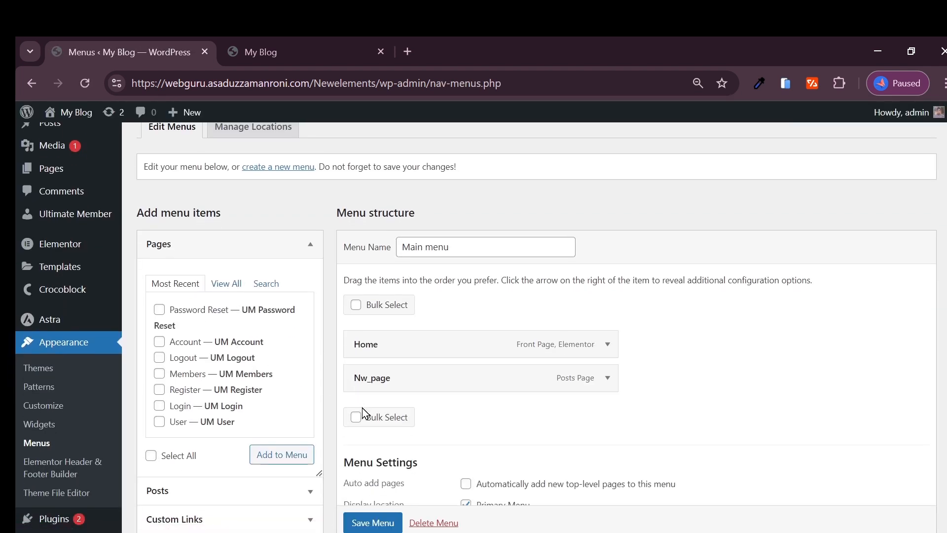
scroll(242, 405, "down", 3)
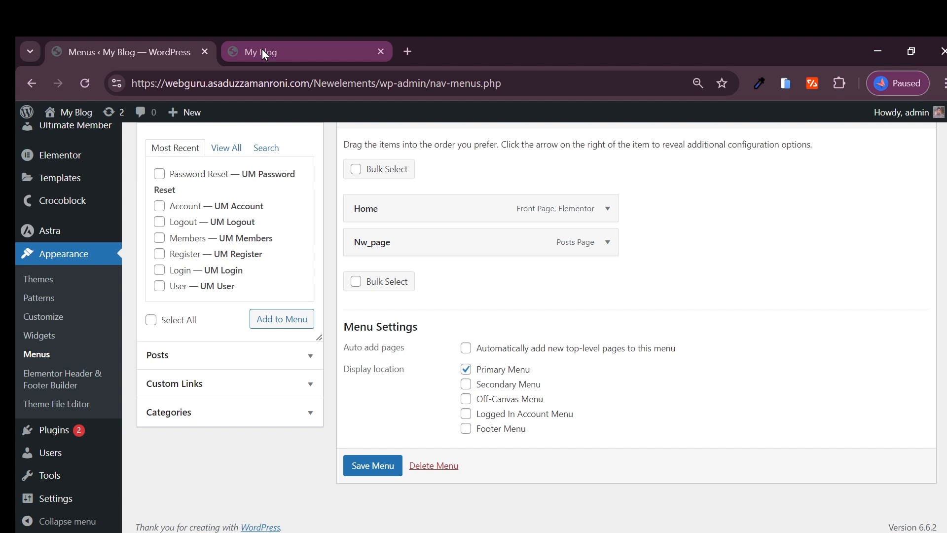
mouse_move(70, 508)
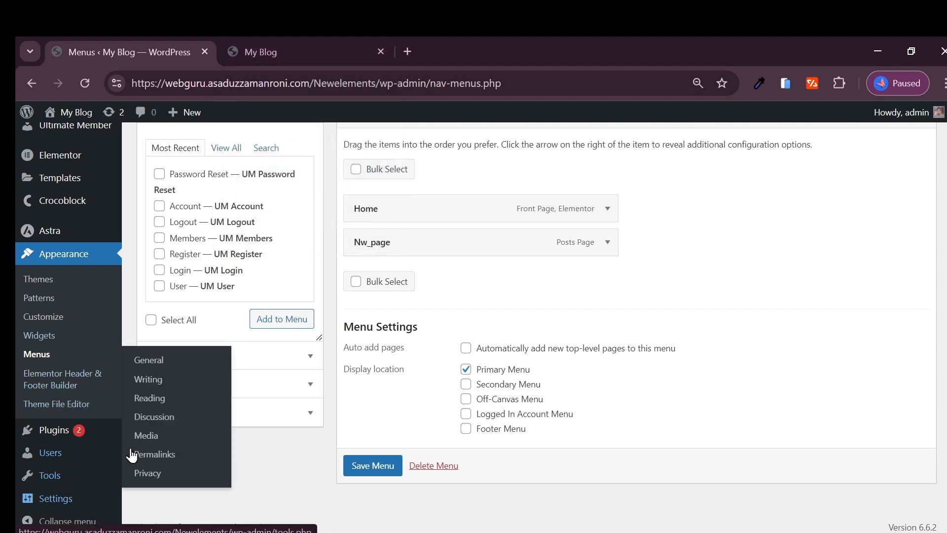
left_click(161, 399)
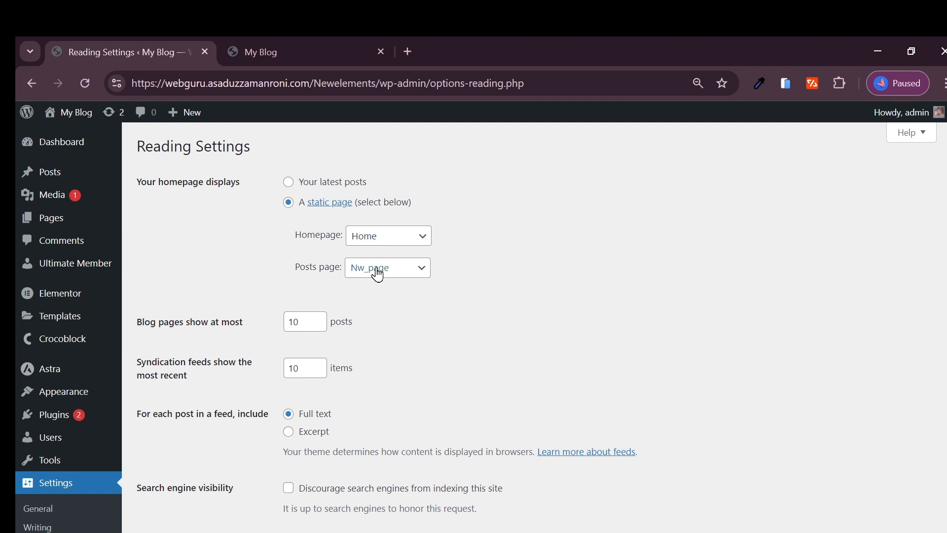
Step: Set the static Homepage to the Login page and save the reading settings
left_click(378, 237)
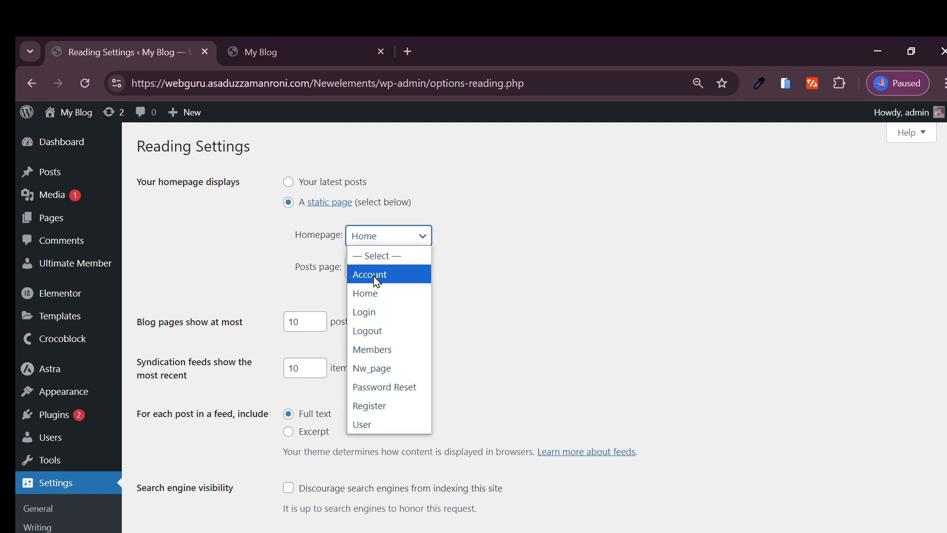
left_click(375, 314)
scroll(339, 305, "down", 3)
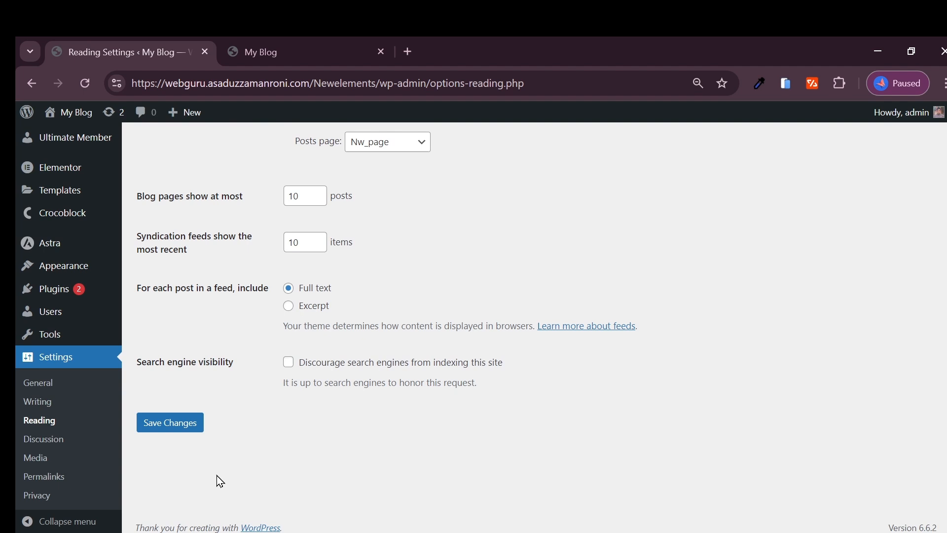
left_click(179, 423)
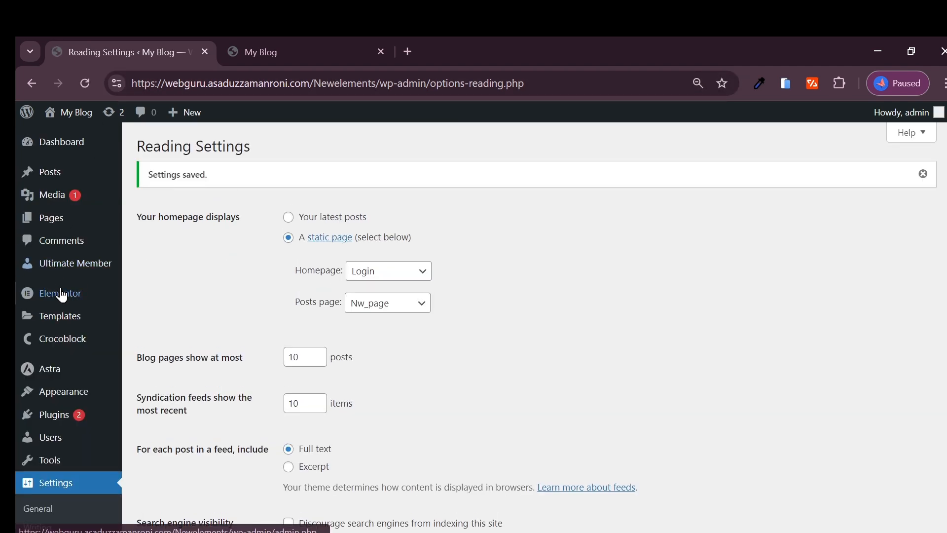
left_click(64, 226)
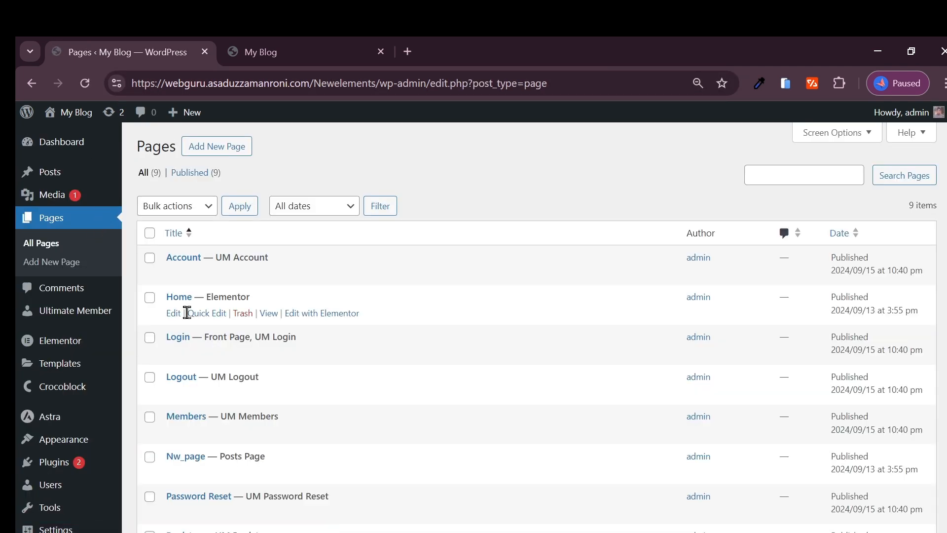
Step: Preview the Login page in a new tab, then close the preview
right_click(270, 355)
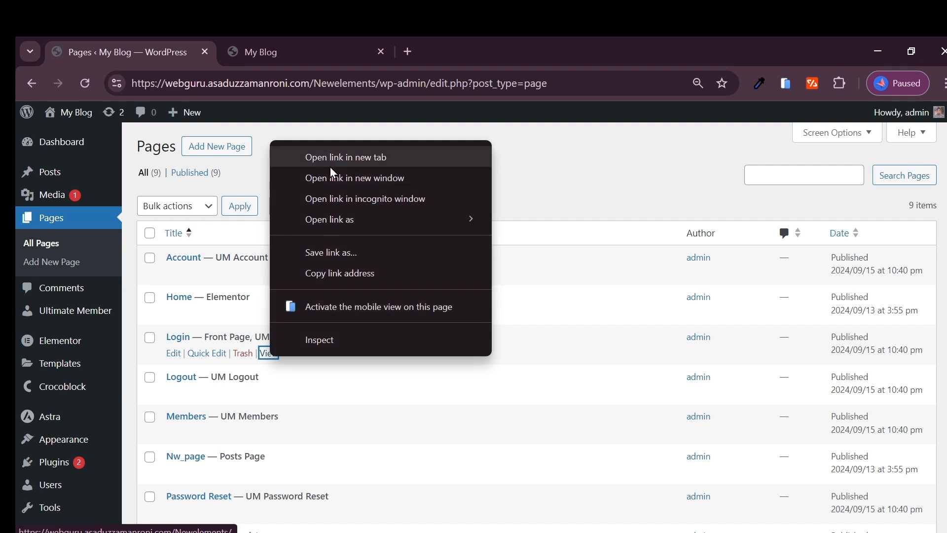
left_click(331, 166)
left_click(472, 51)
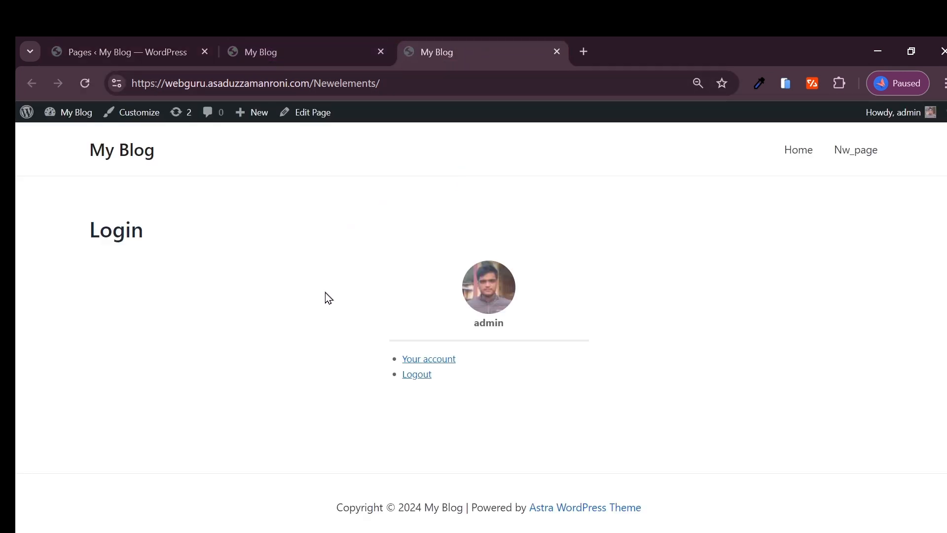
left_click(557, 52)
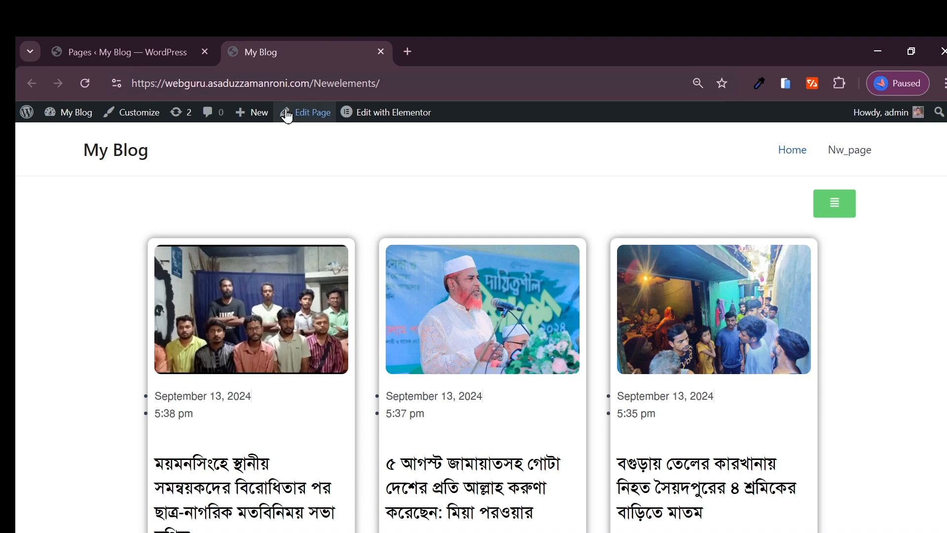
Step: Copy the site address and load it in a new incognito window
left_click(373, 84)
key("ctrl+c")
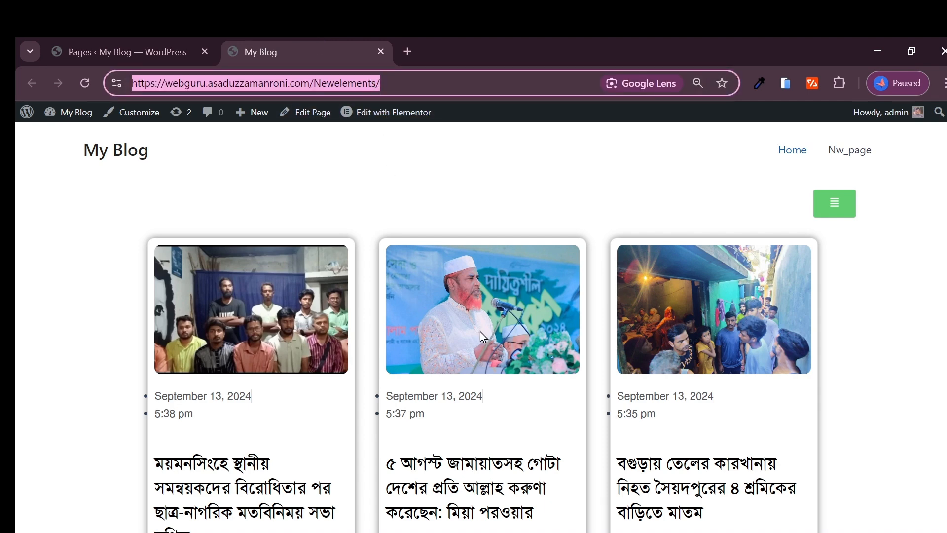
left_click(945, 84)
left_click(794, 154)
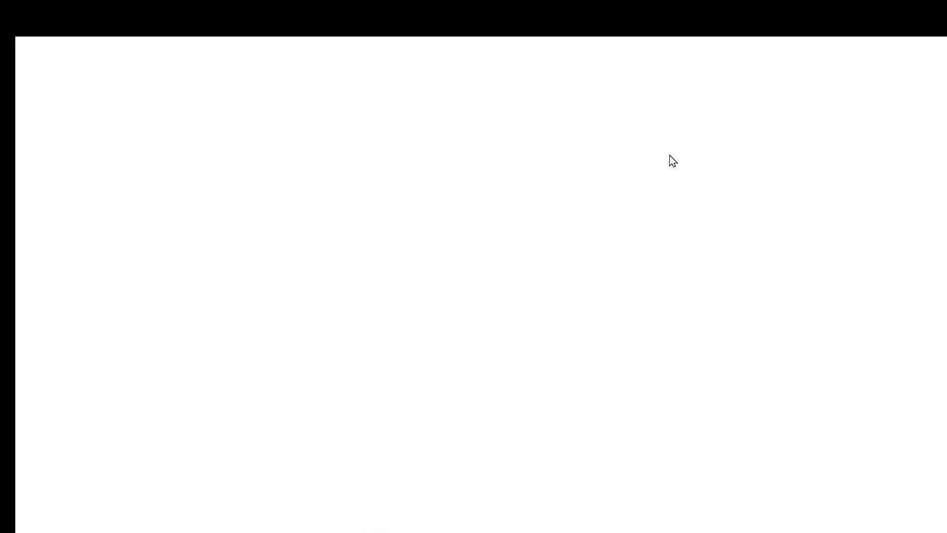
key("ctrl+v")
key("Return")
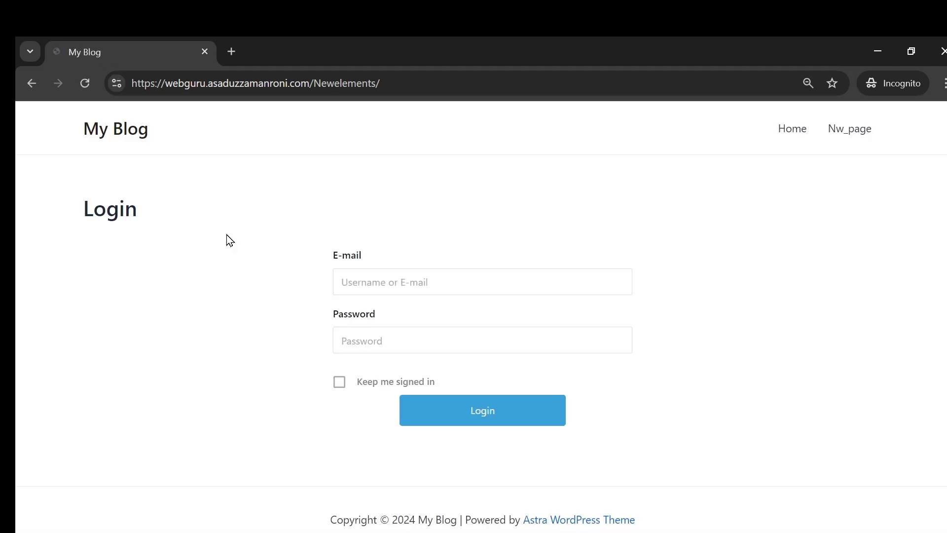
Step: Dismiss the E-mail field's autofill suggestions, then return to the admin Pages list
left_click(463, 277)
left_click(545, 213)
left_click(392, 282)
left_click(199, 342)
left_click(417, 282)
left_click(238, 289)
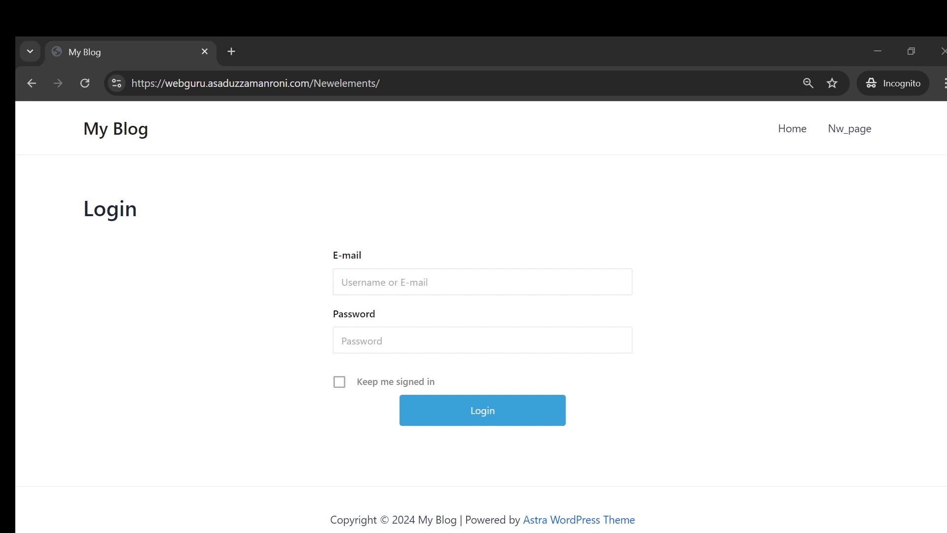
left_click(341, 481)
left_click(164, 49)
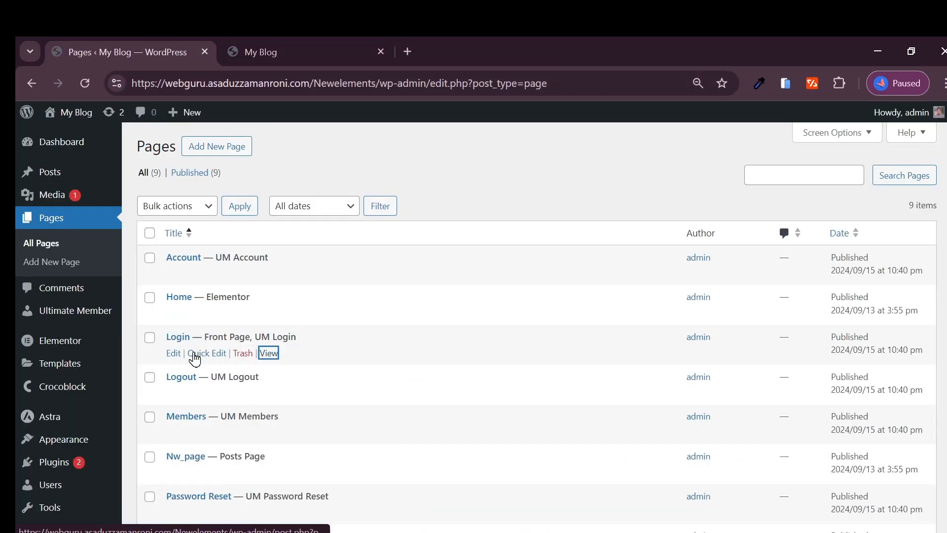
Step: Open the Login page's editor in a new tab and launch Edit with Elementor
right_click(173, 353)
left_click(230, 156)
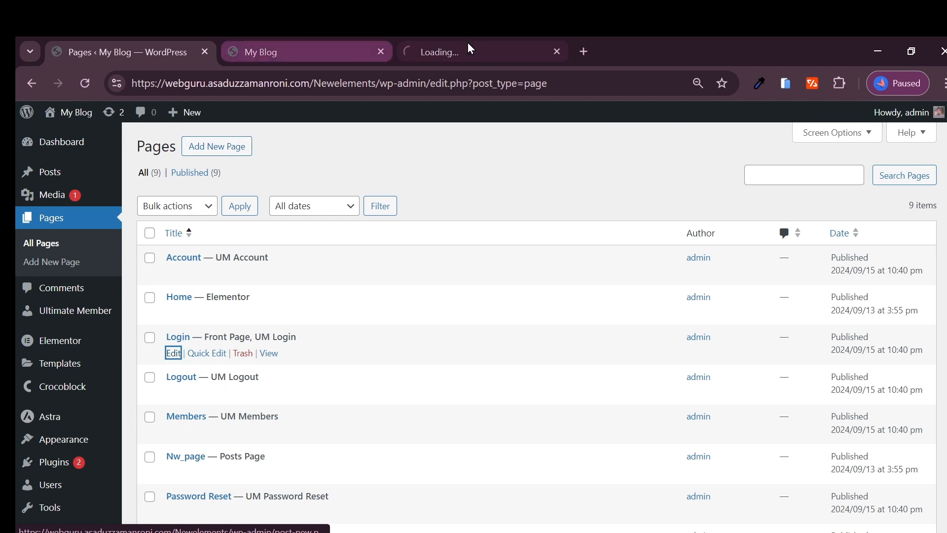
left_click(469, 50)
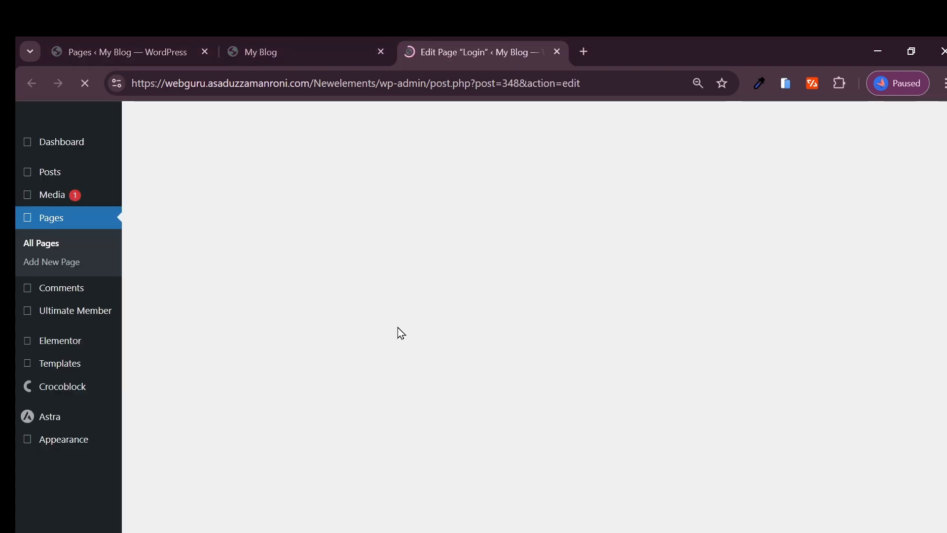
scroll(384, 341, "down", 2)
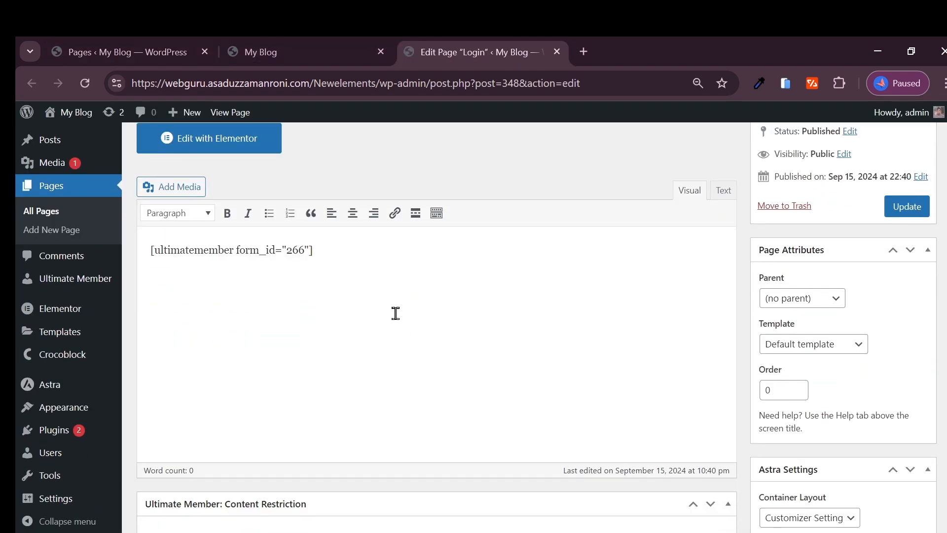
left_click(237, 146)
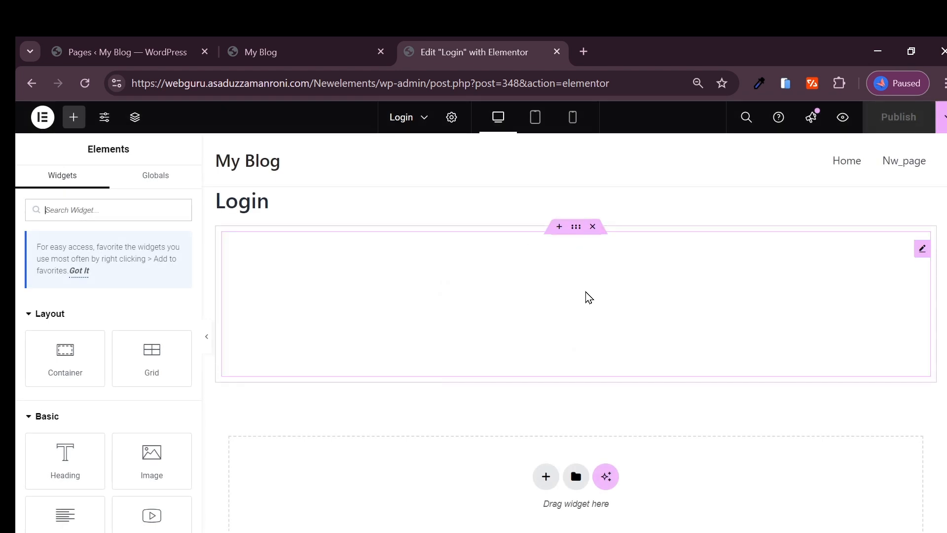
Step: Add a single-row flexbox section to the Login page with an inner Container inside
scroll(595, 375, "down", 3)
scroll(577, 362, "up", 2)
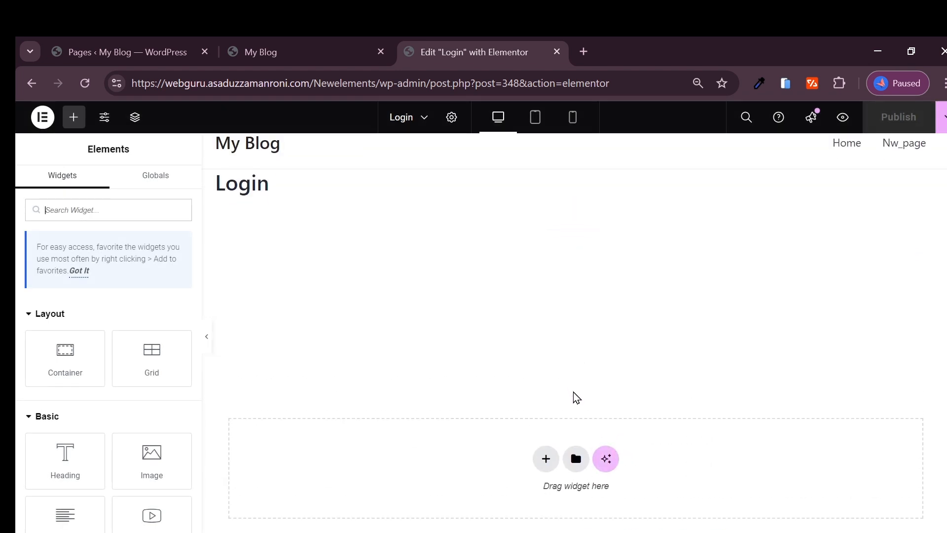
left_click(545, 459)
left_click(531, 481)
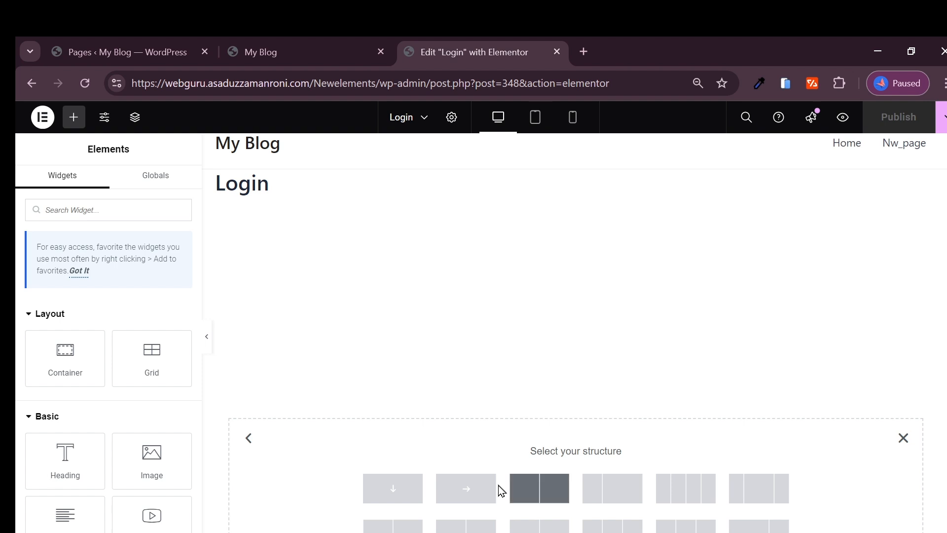
left_click(479, 492)
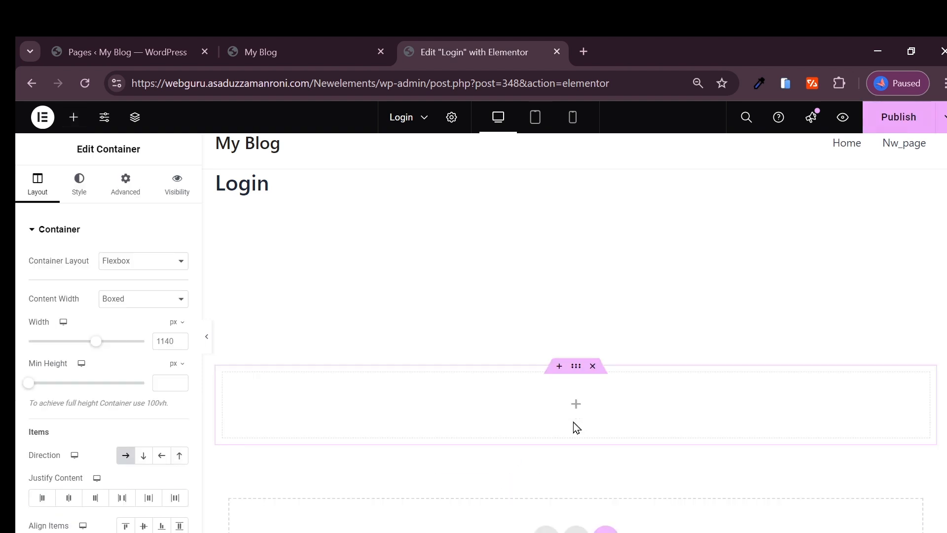
left_click(578, 413)
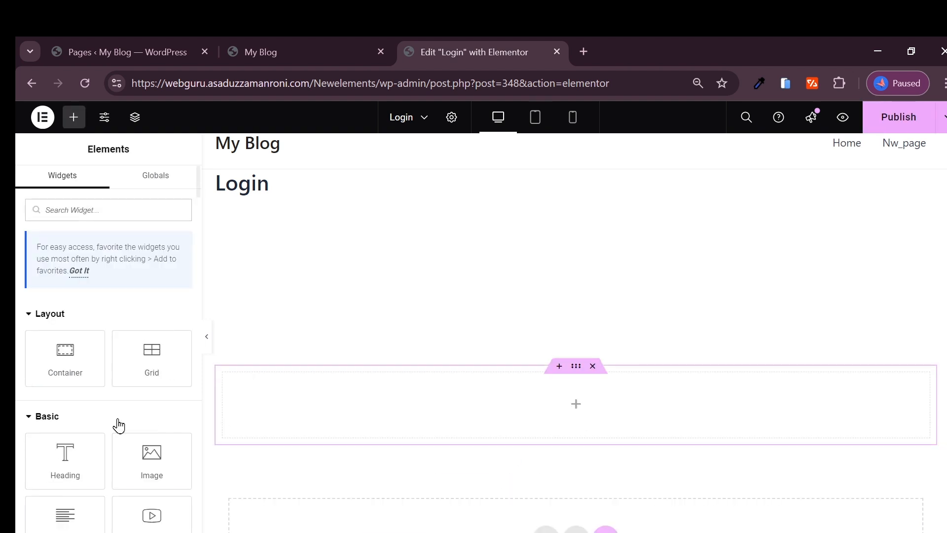
left_click_drag(66, 358, 256, 407)
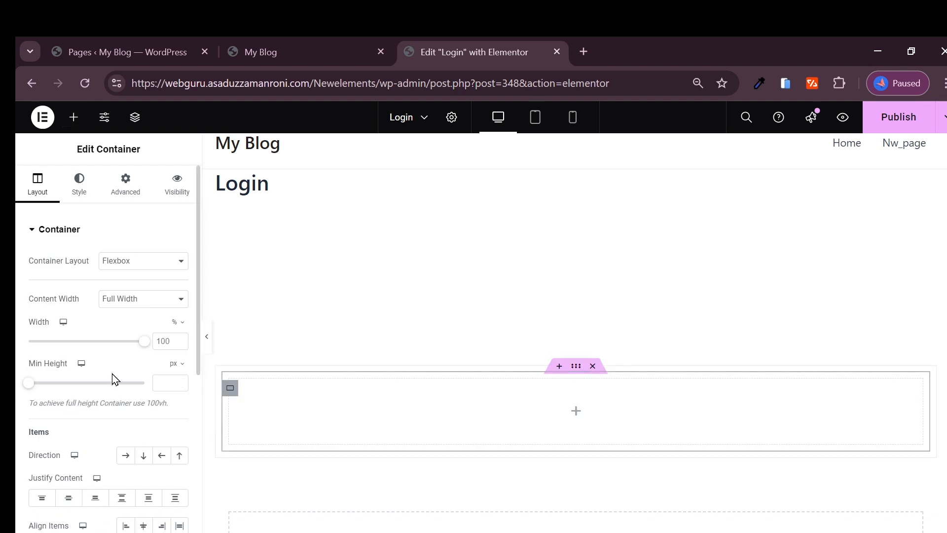
Step: Drop a Button into the inner container, label it 'Sign Up' and centre it
left_click(74, 118)
scroll(84, 423, "down", 4)
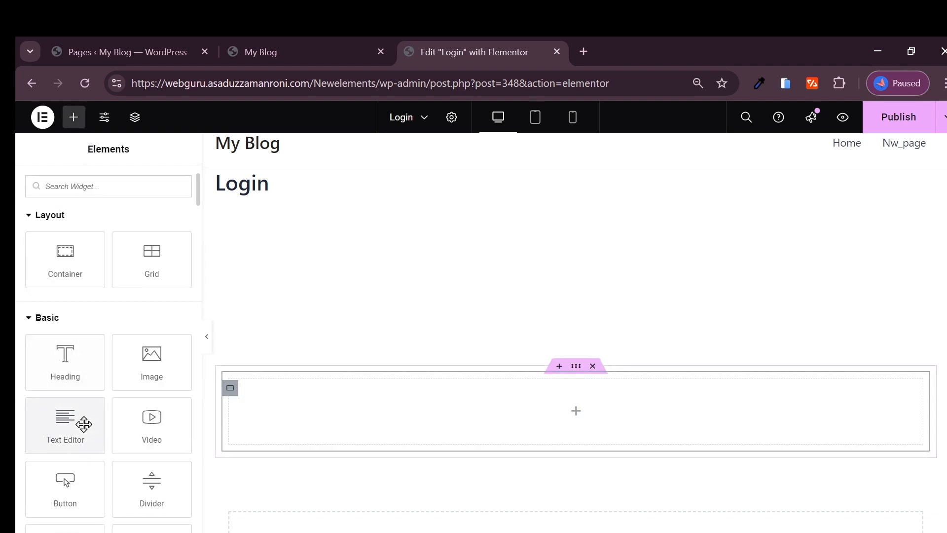
left_click_drag(49, 386, 522, 406)
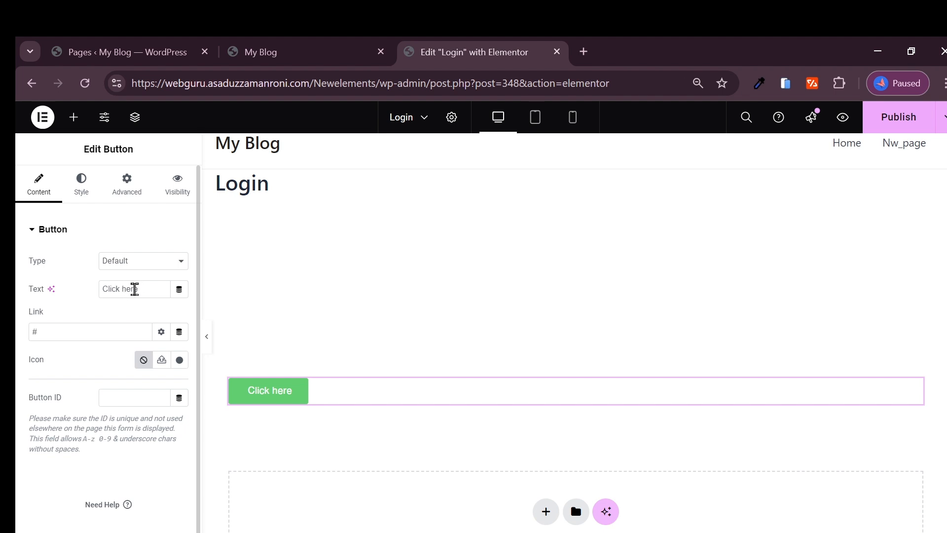
triple_click(135, 289)
type("Sign")
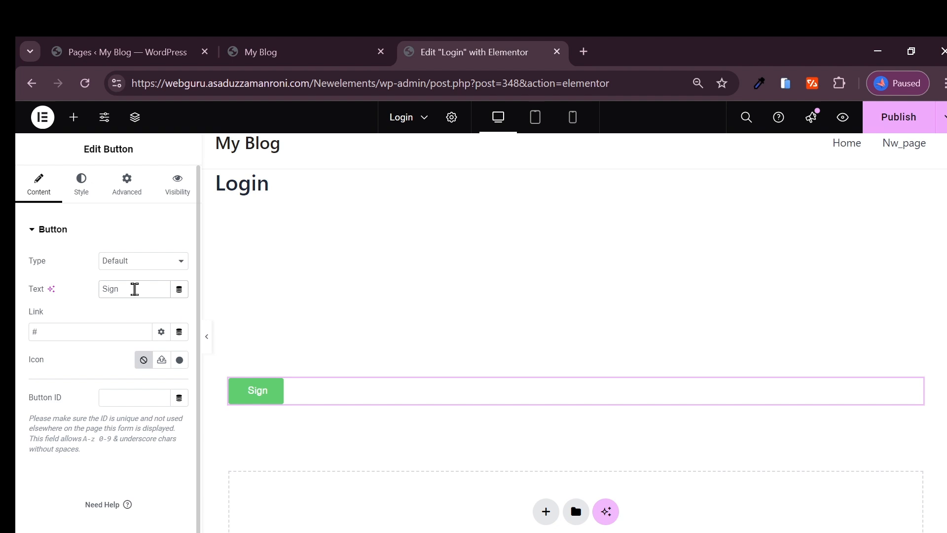
type(" Up")
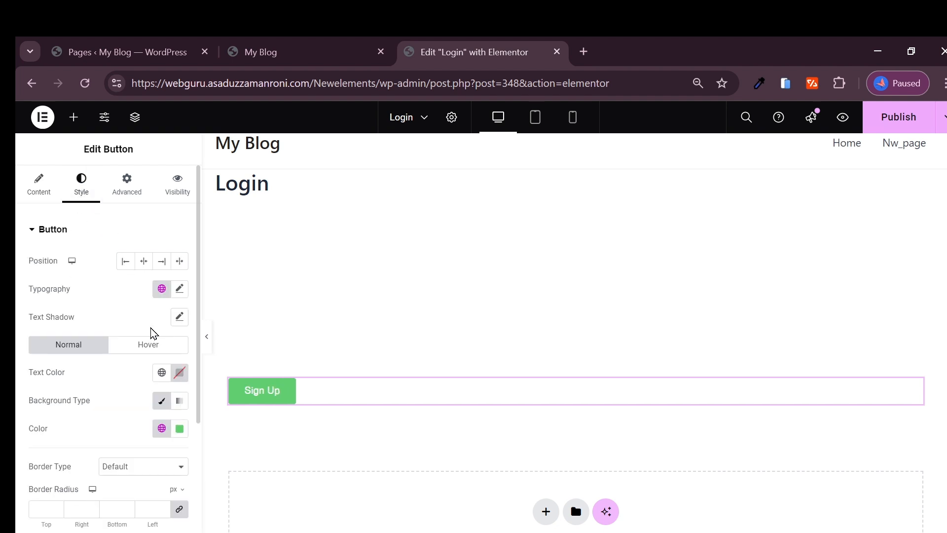
left_click(161, 261)
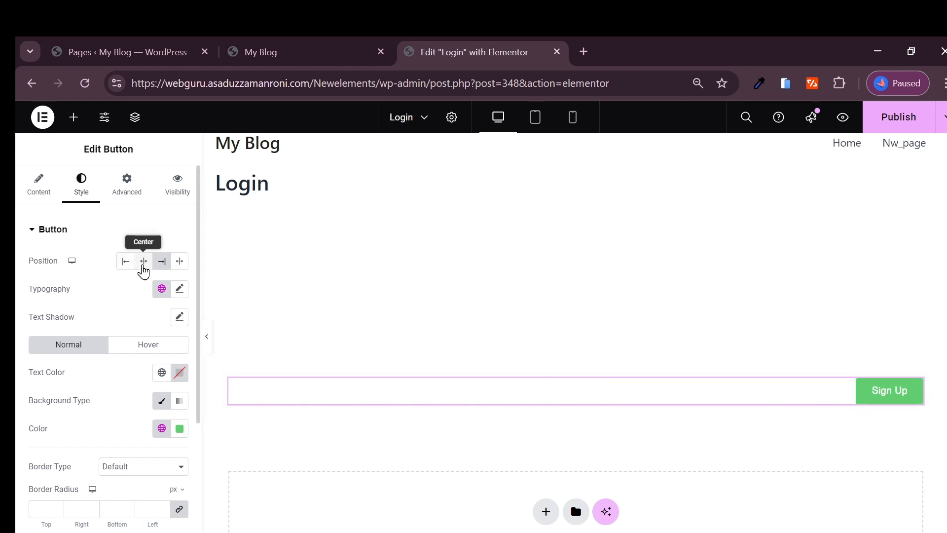
left_click(143, 266)
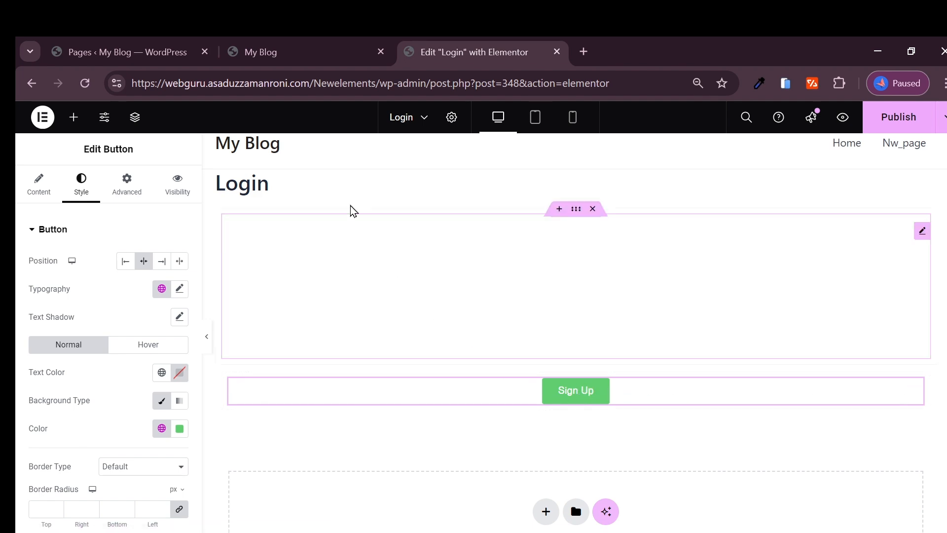
left_click(243, 45)
left_click(195, 58)
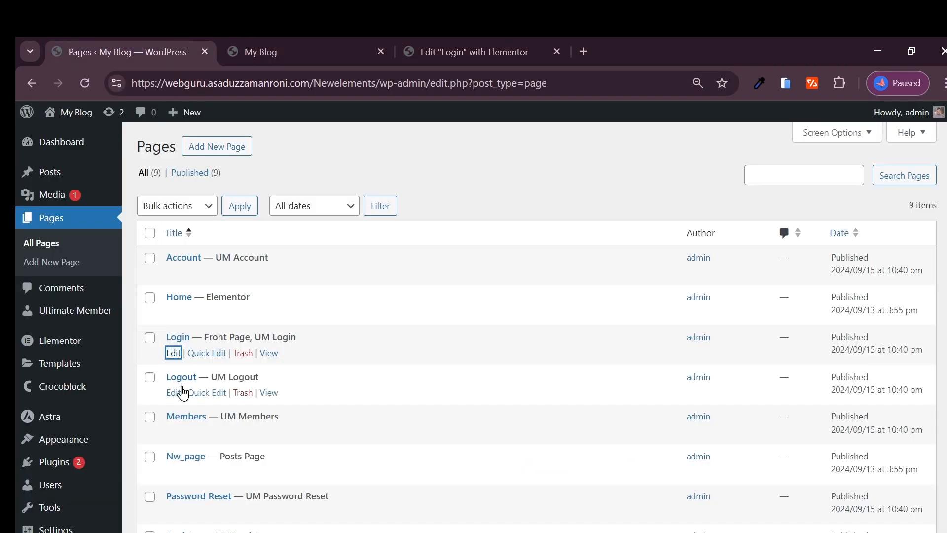
scroll(188, 419, "down", 2)
scroll(192, 456, "down", 1)
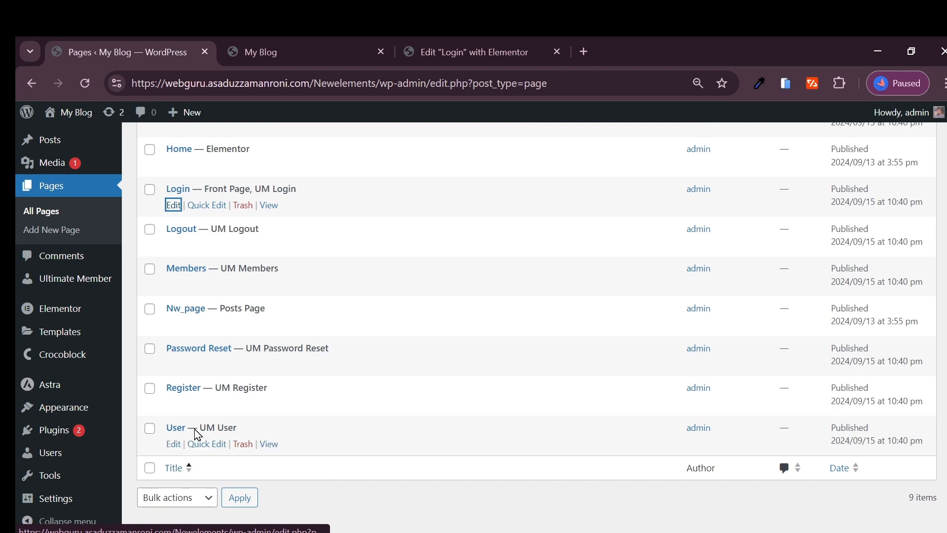
scroll(198, 444, "up", 2)
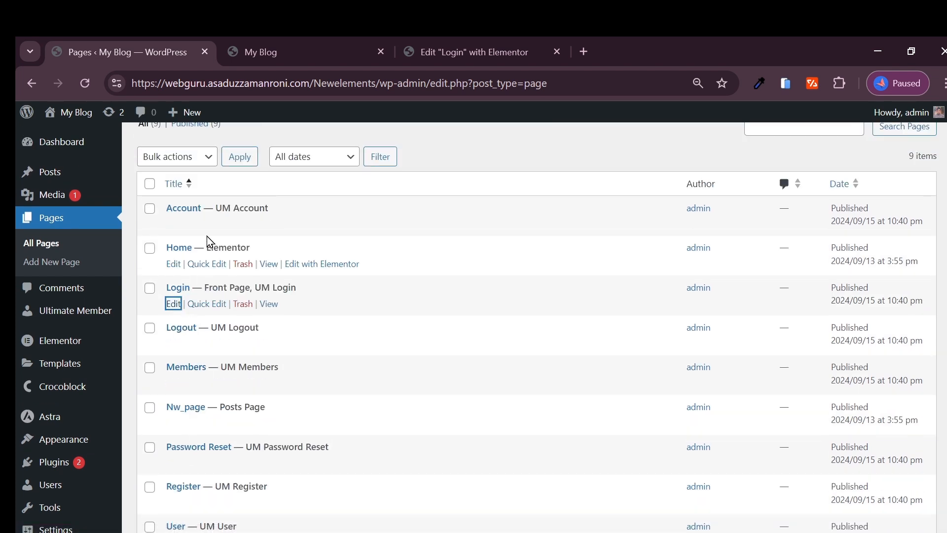
scroll(191, 333, "down", 1)
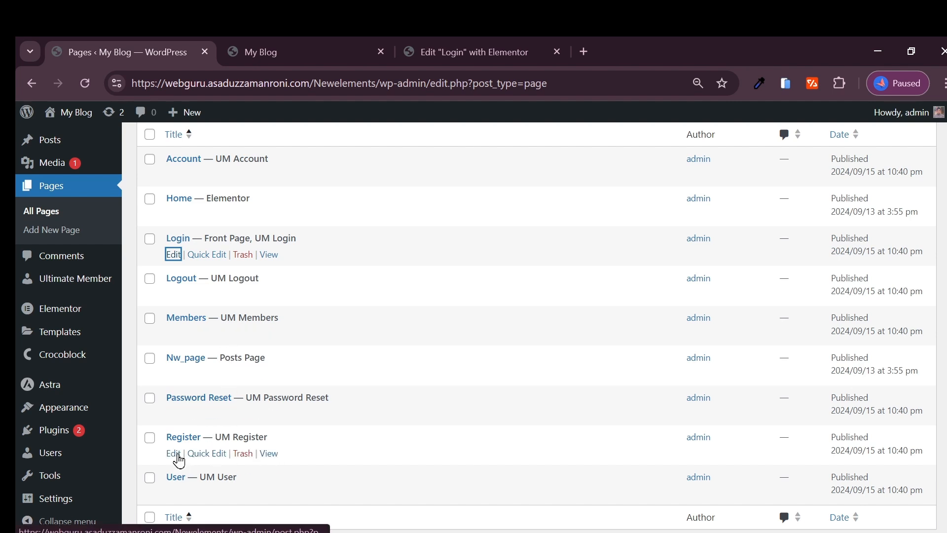
right_click(270, 453)
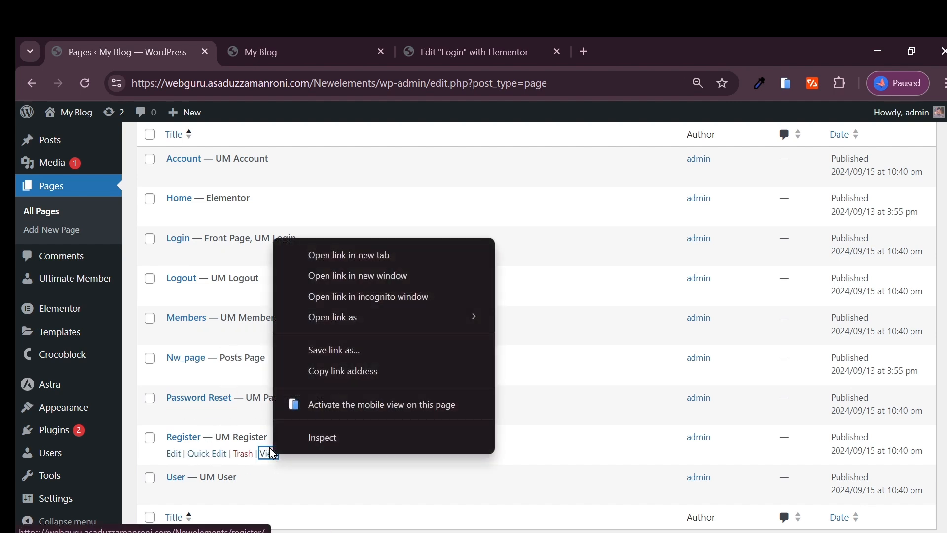
left_click(350, 374)
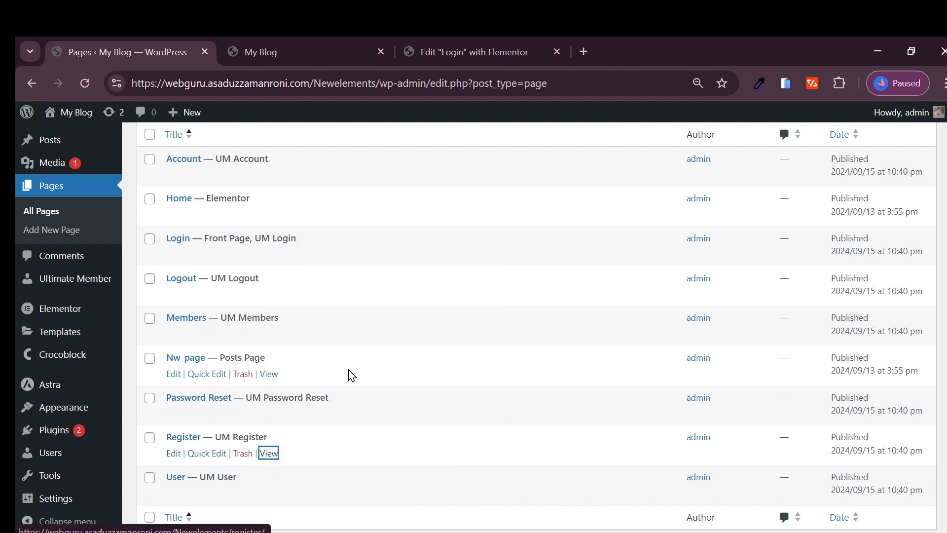
left_click(427, 47)
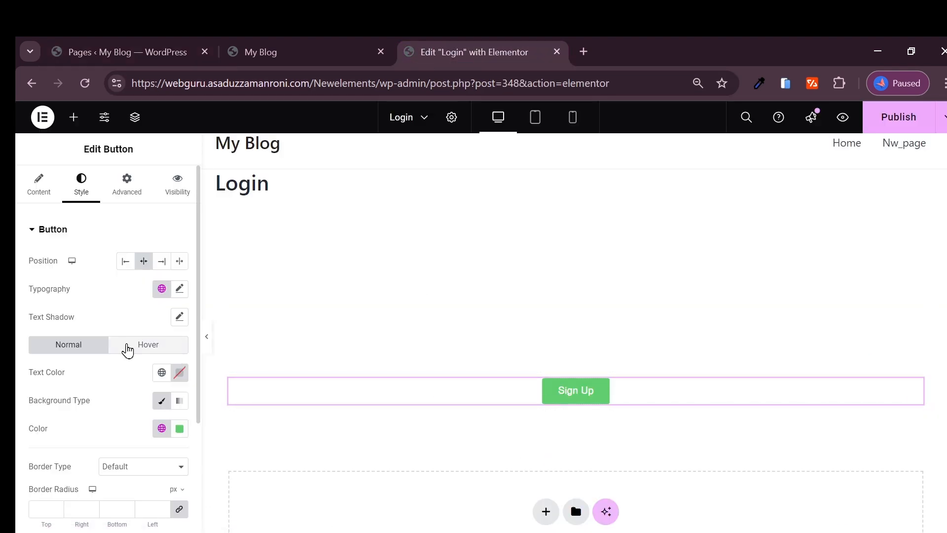
Step: Paste the /register/ URL as the Sign Up button's link and publish the Login page
left_click(41, 187)
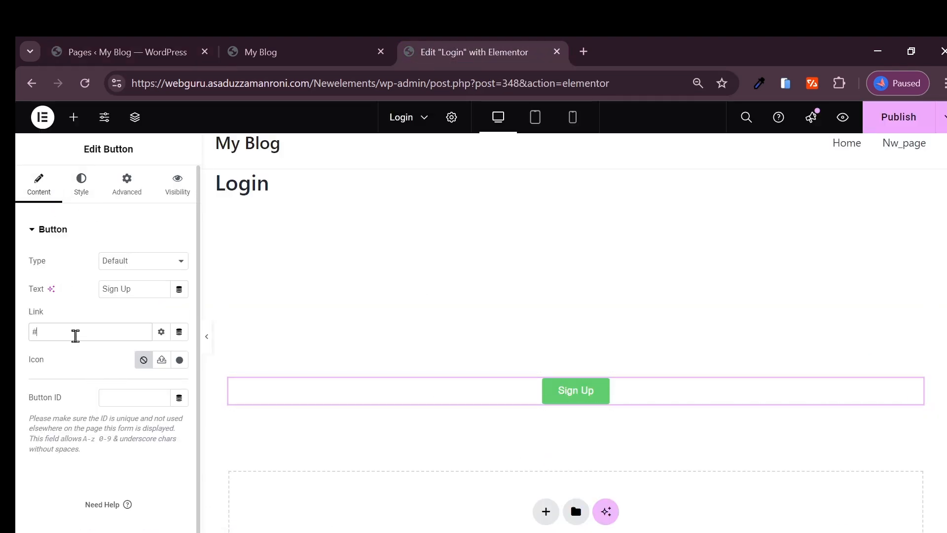
key("ctrl+v")
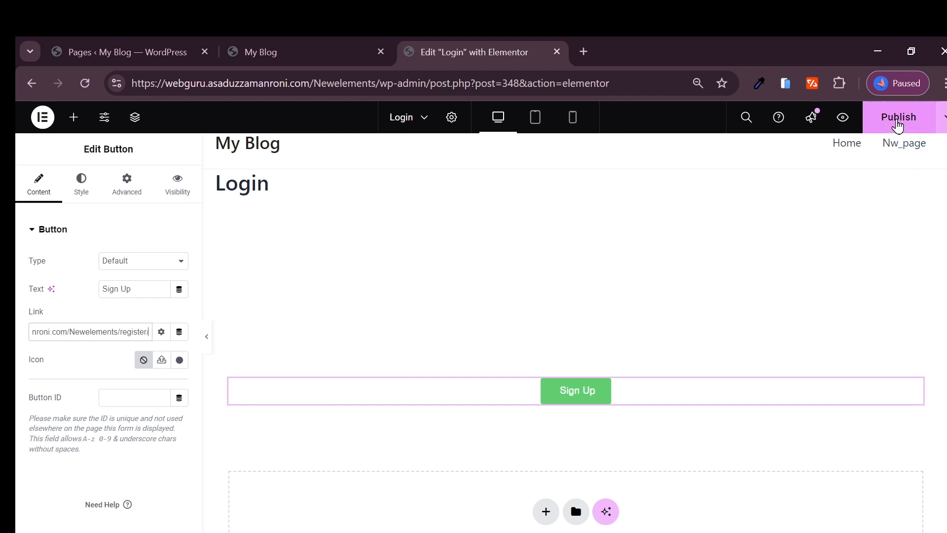
left_click(896, 127)
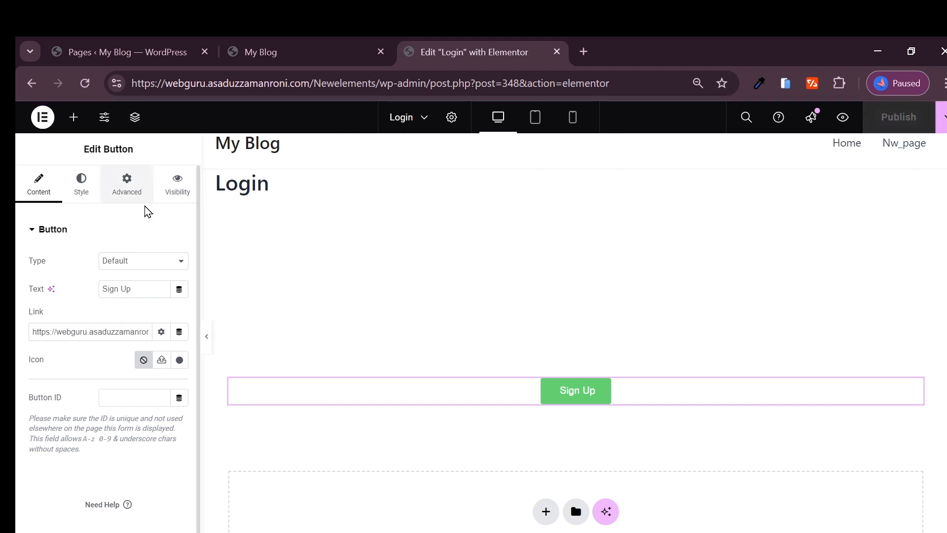
left_click(462, 521)
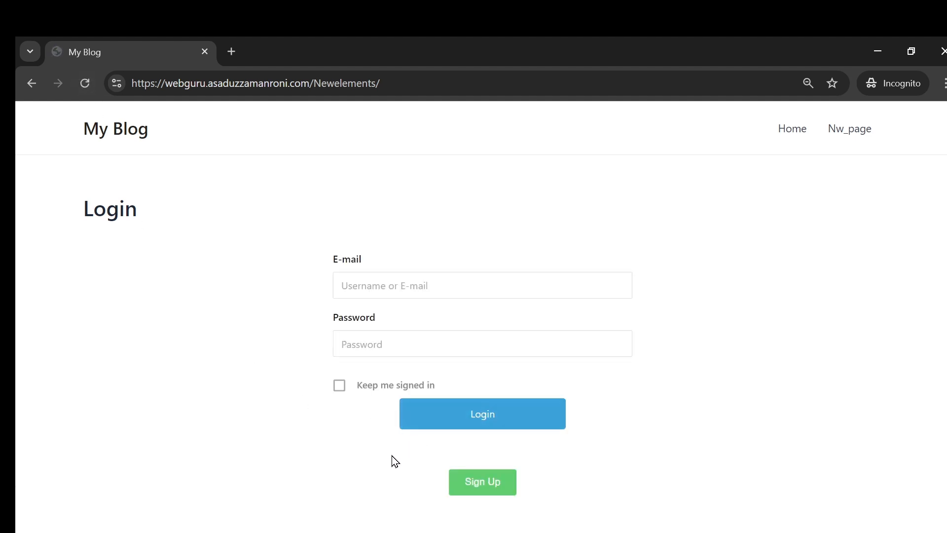
Step: Confirm Sign Up opens the Register page and Login returns to login, then return to Elementor
left_click(494, 491)
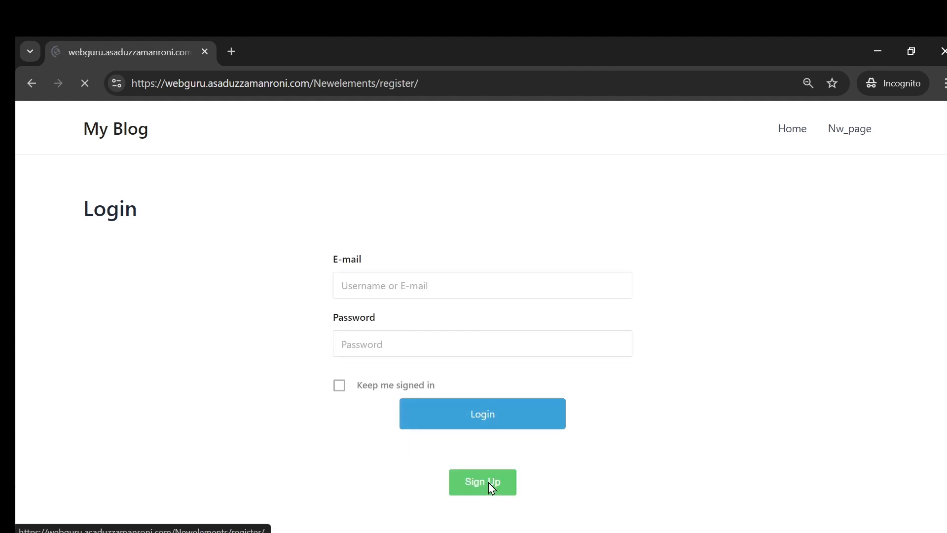
scroll(422, 260, "down", 5)
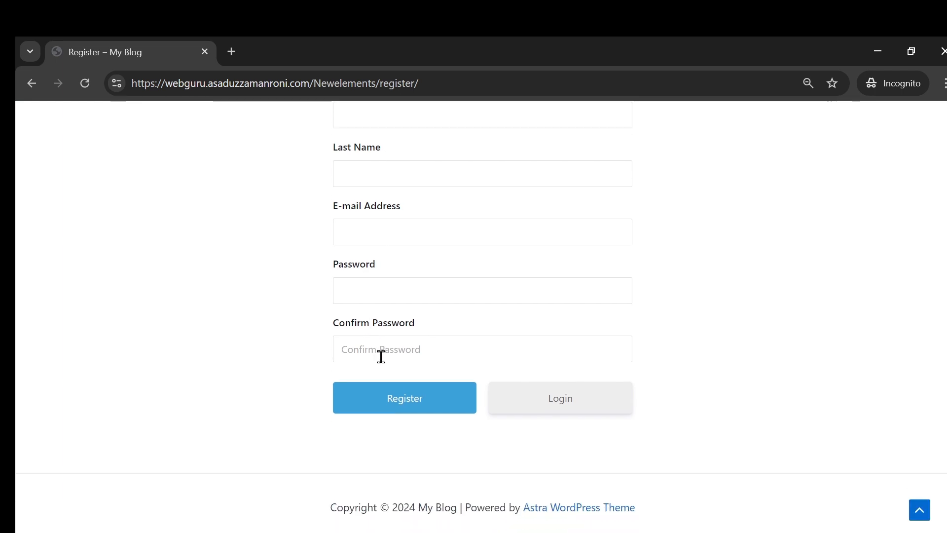
scroll(381, 356, "up", 5)
scroll(425, 330, "down", 5)
left_click(581, 402)
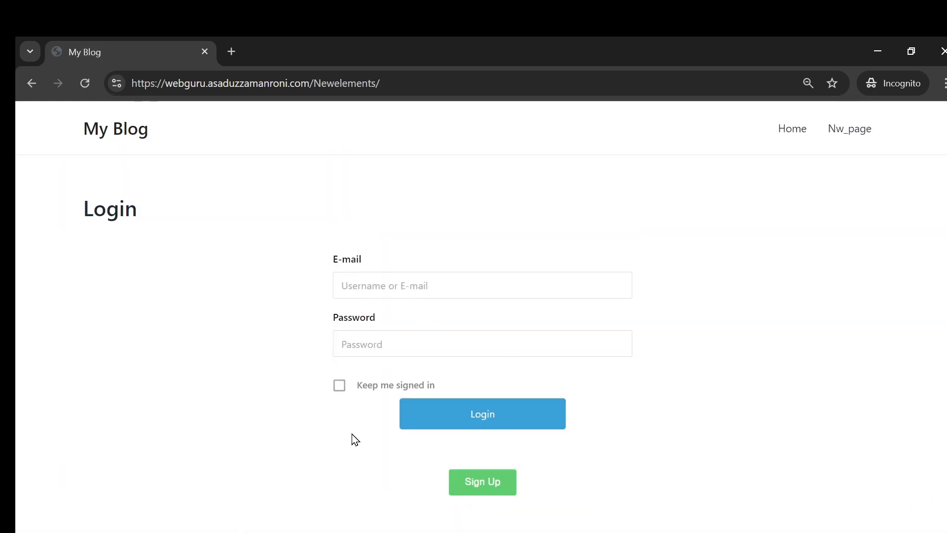
mouse_move(360, 531)
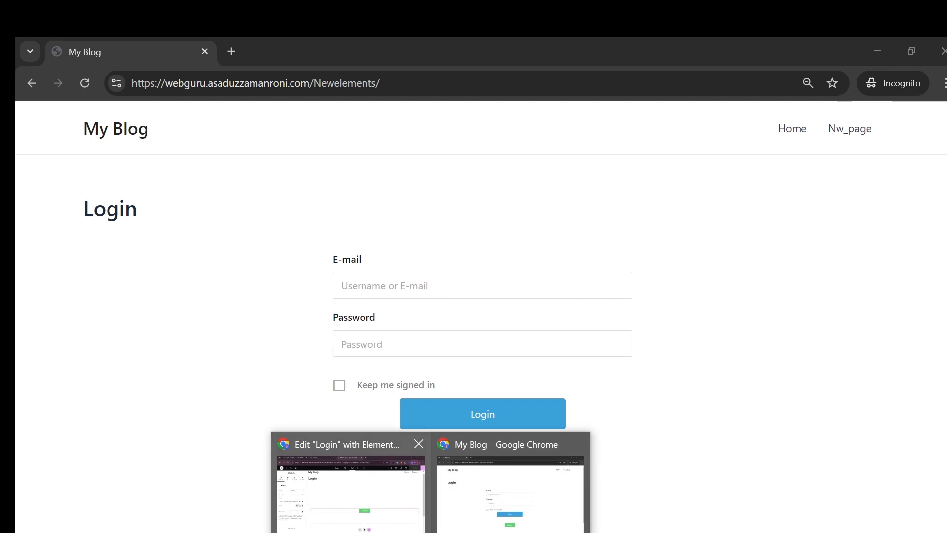
left_click(363, 513)
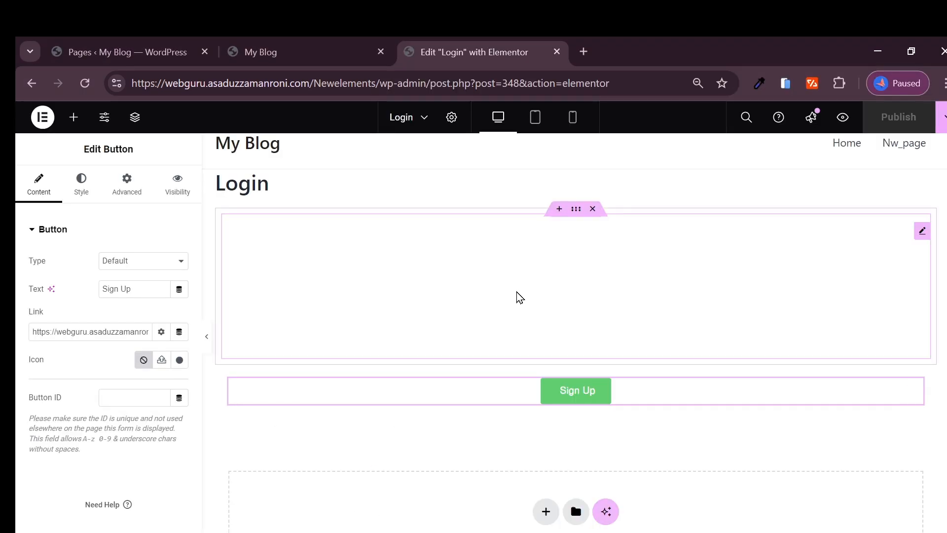
Step: Delete the shortcode form container and add a single-row Flexbox container above Sign Up
left_click(580, 295)
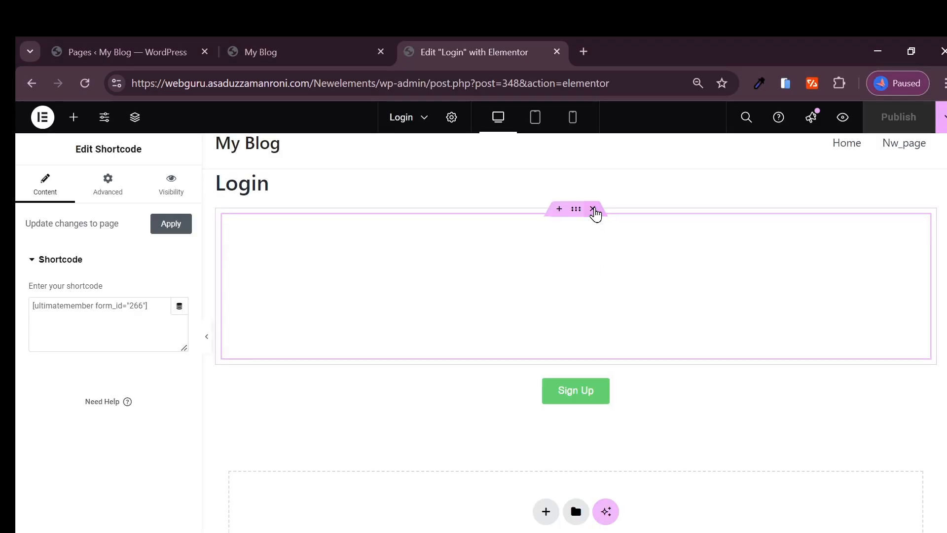
left_click(593, 212)
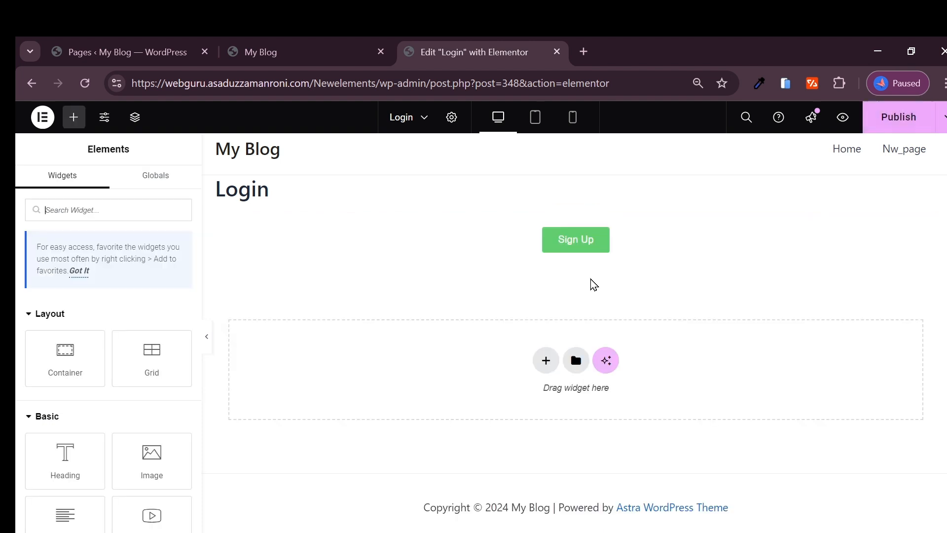
left_click(561, 213)
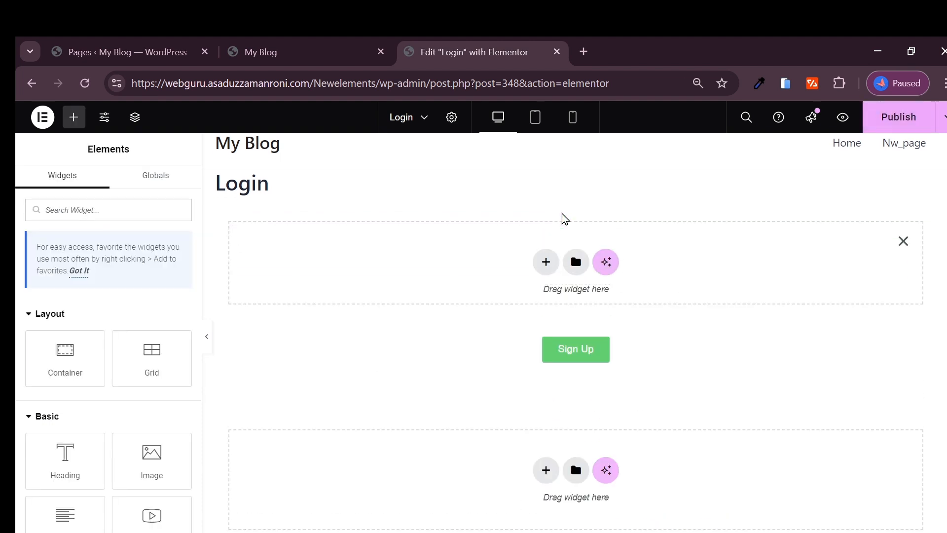
left_click(547, 262)
left_click(532, 299)
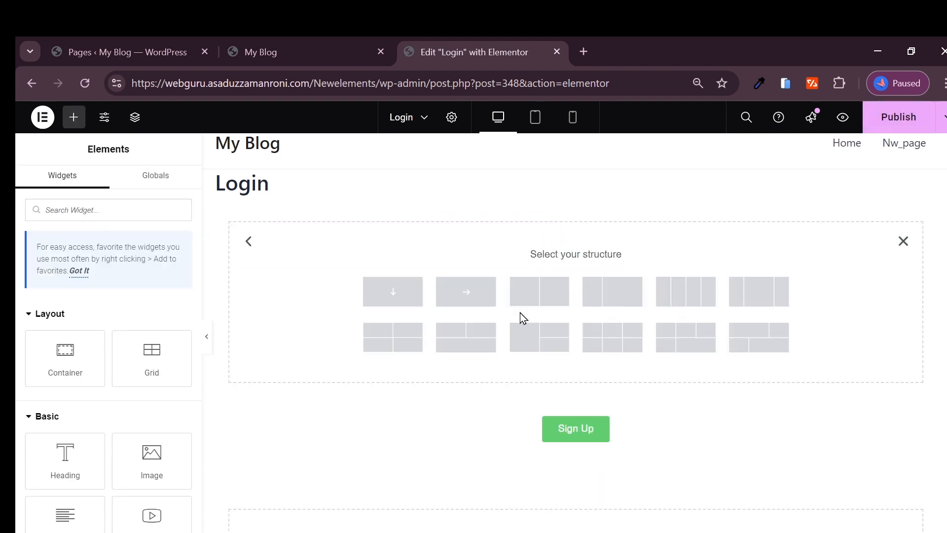
left_click(468, 297)
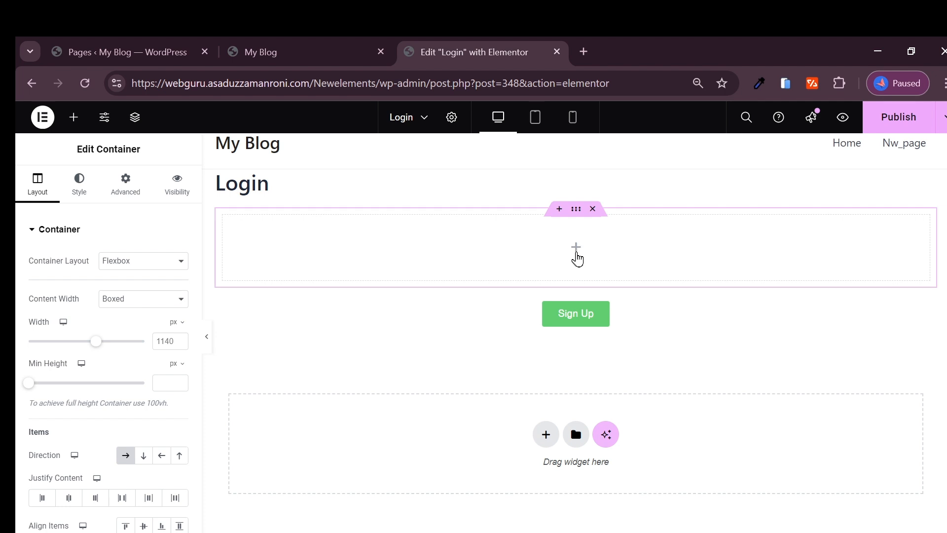
Step: Drop a Login widget into the new container, then delete it again
left_click(576, 253)
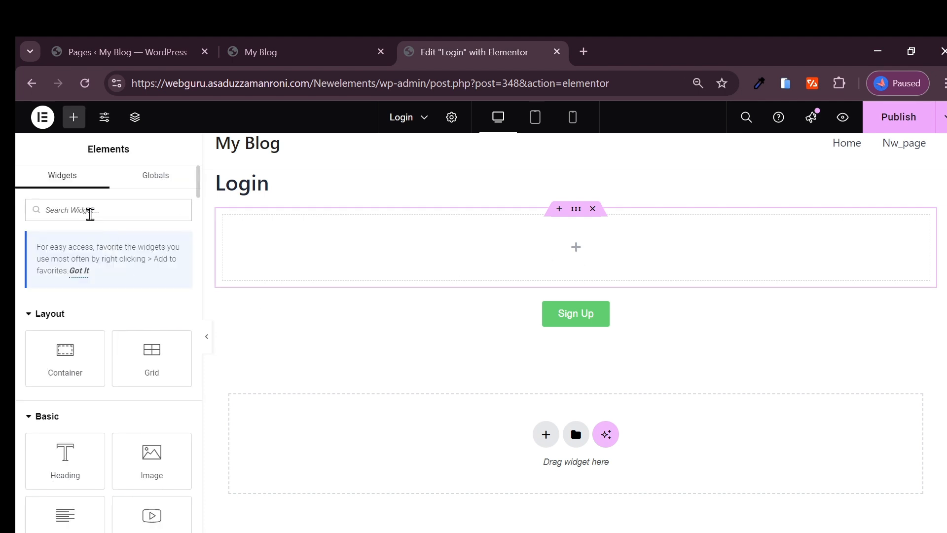
type("logim")
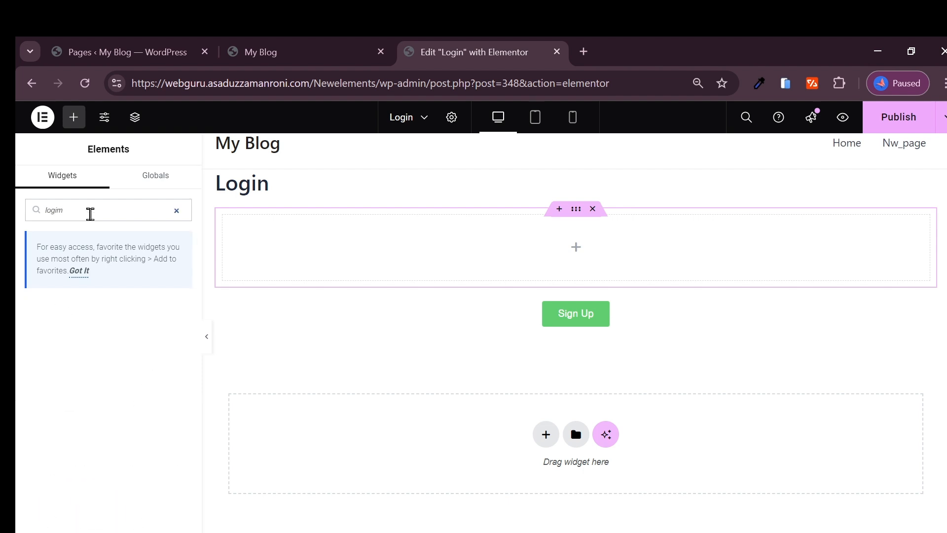
key("BackSpace")
type("n")
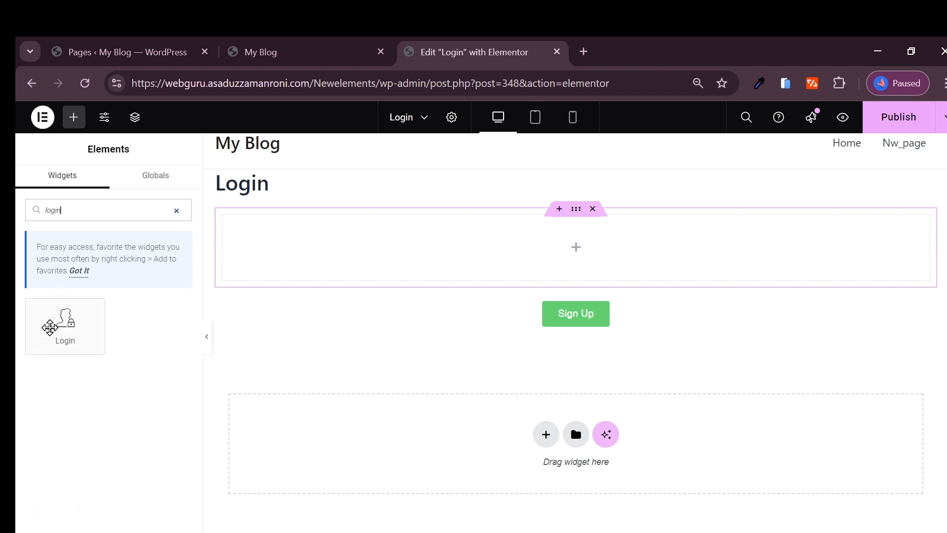
left_click_drag(47, 328, 550, 255)
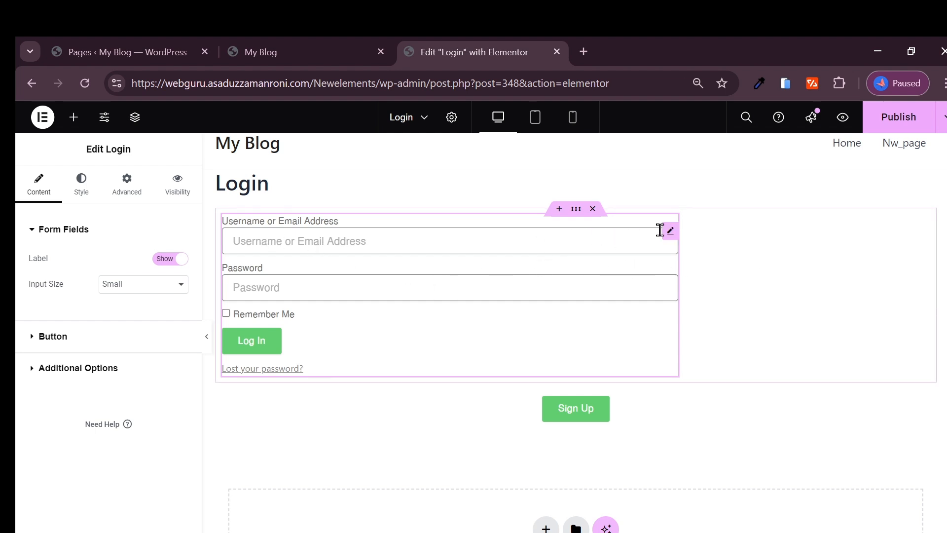
key("Delete")
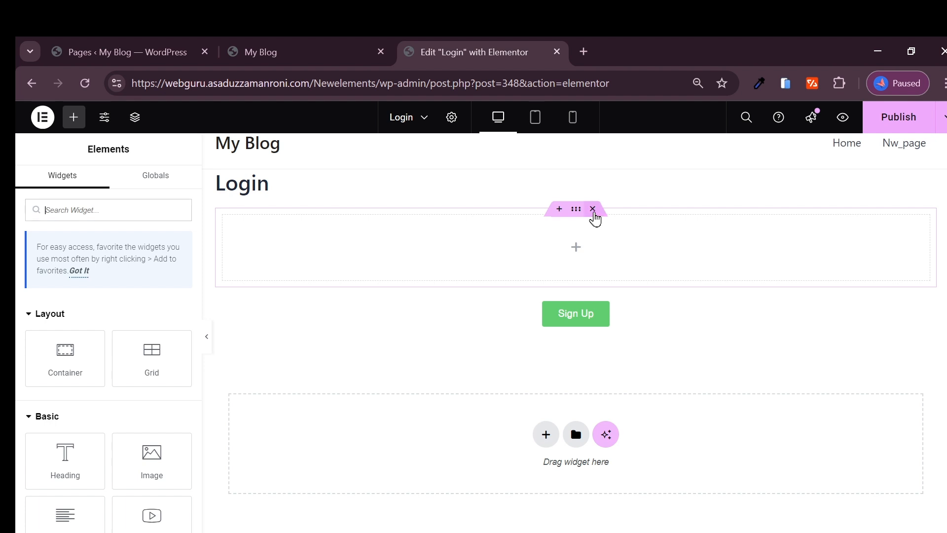
Step: Replace the empty container with a three-column Flexbox section above Sign Up
left_click(593, 210)
left_click(559, 209)
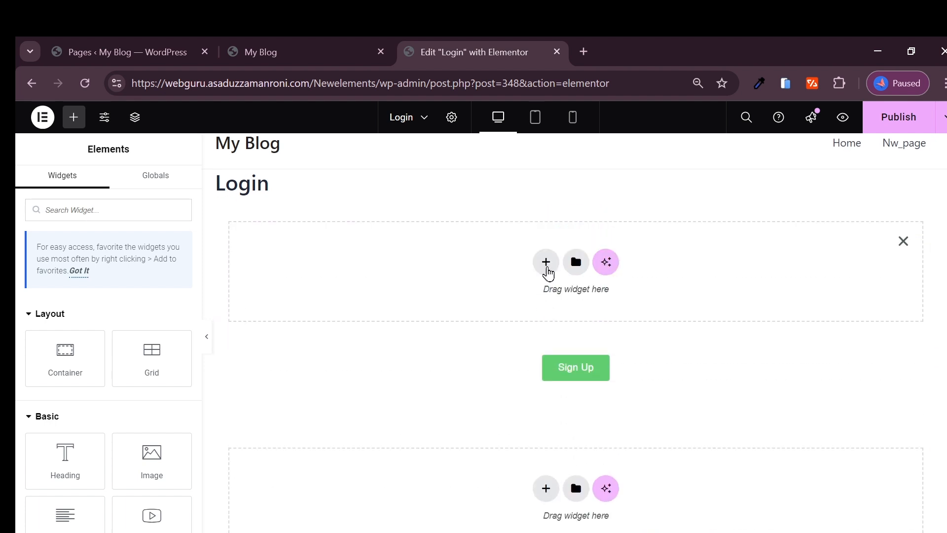
left_click(548, 271)
left_click(541, 298)
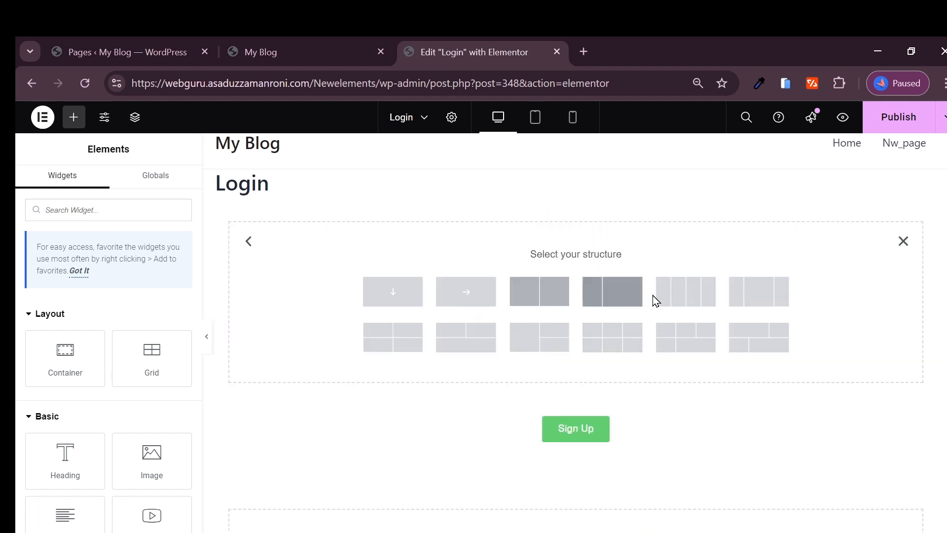
left_click(753, 299)
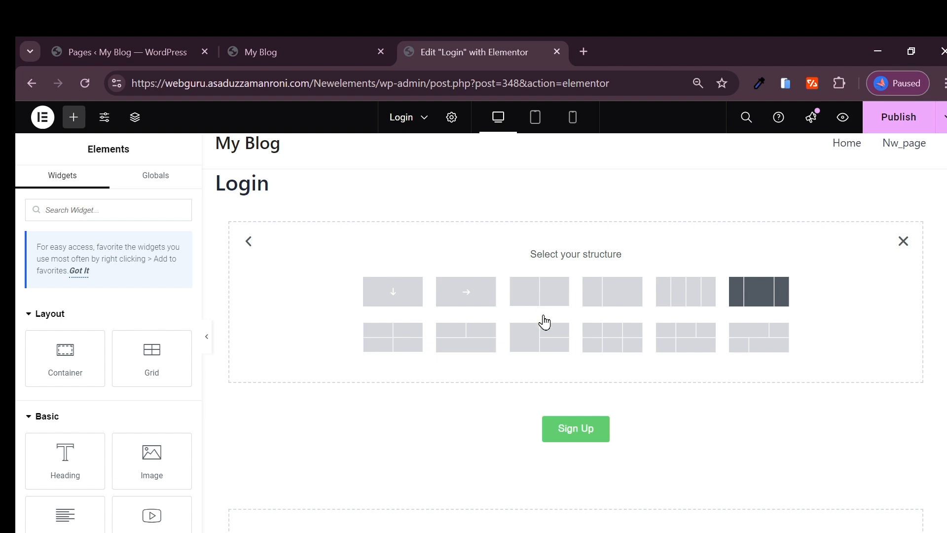
Step: Place the Login widget in the middle column and publish the page
left_click(569, 262)
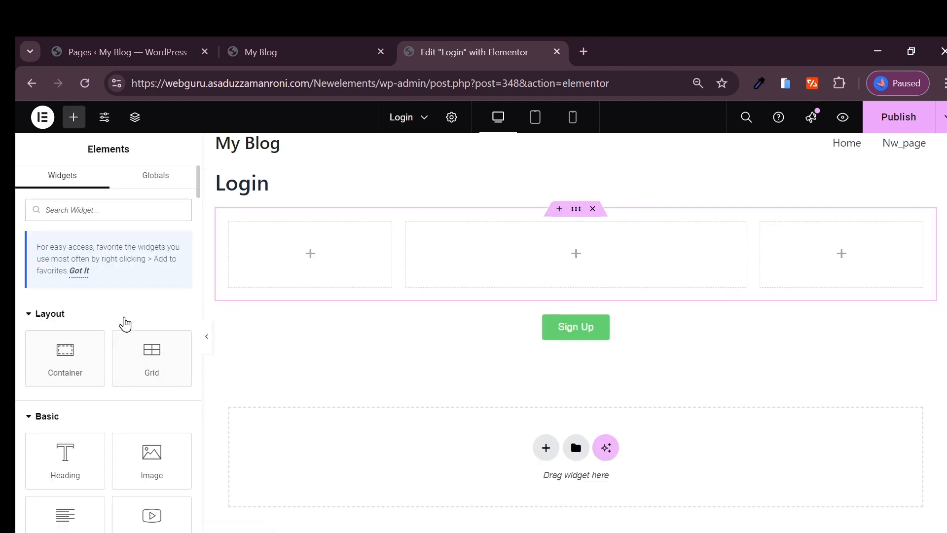
type("login")
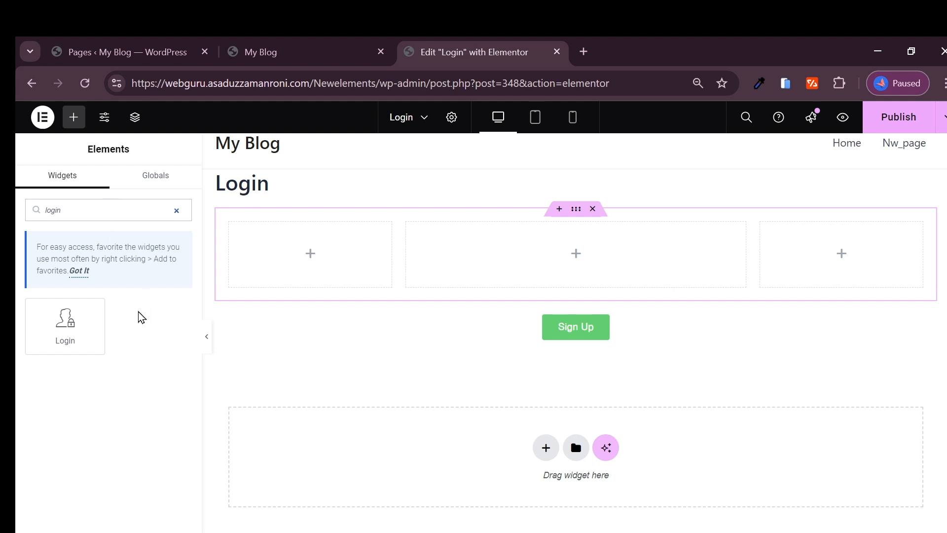
left_click_drag(65, 323, 529, 266)
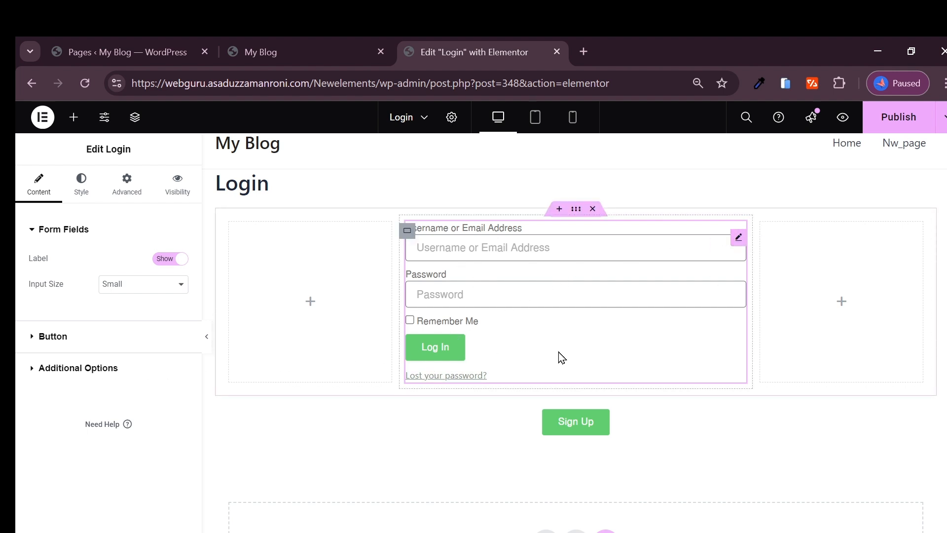
scroll(592, 336, "up", 1)
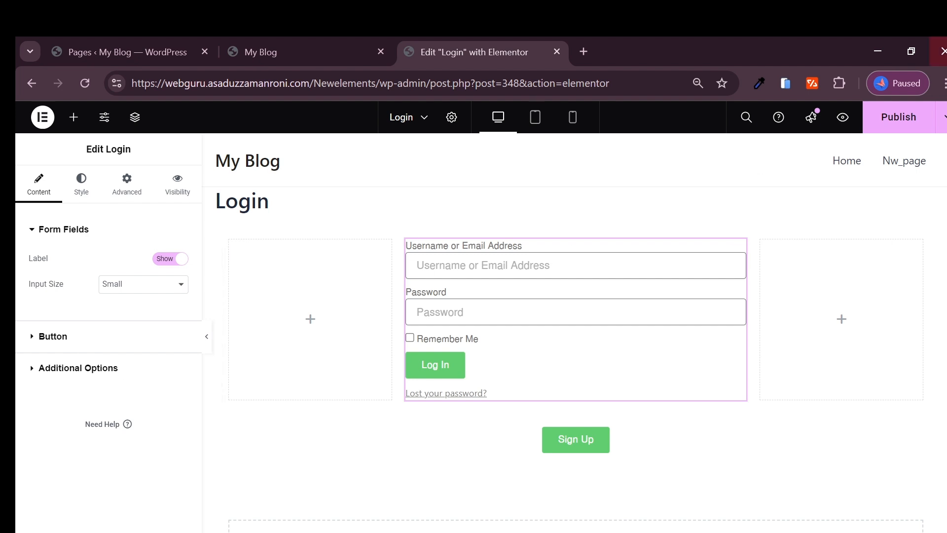
left_click(867, 128)
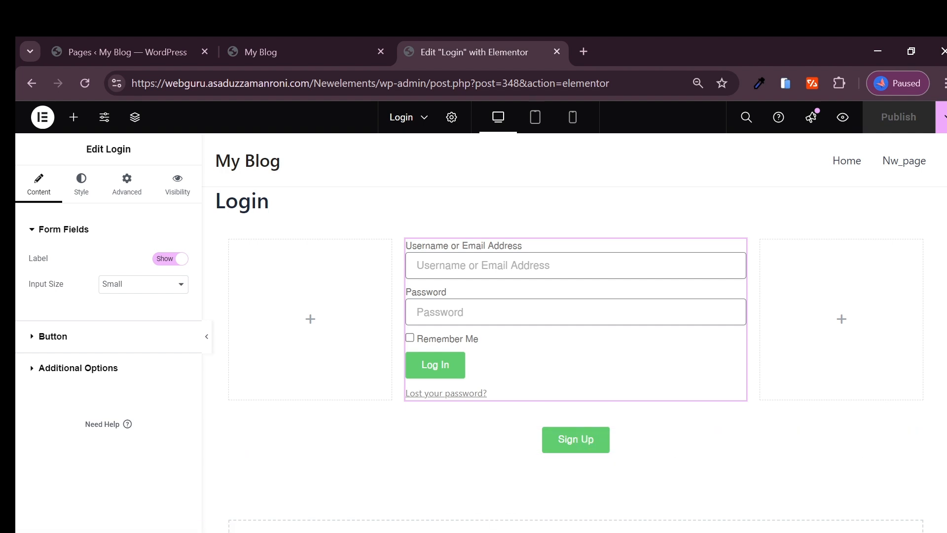
left_click(431, 532)
Step: Reload the live Login page in the private window and inspect the new login form
left_click(522, 506)
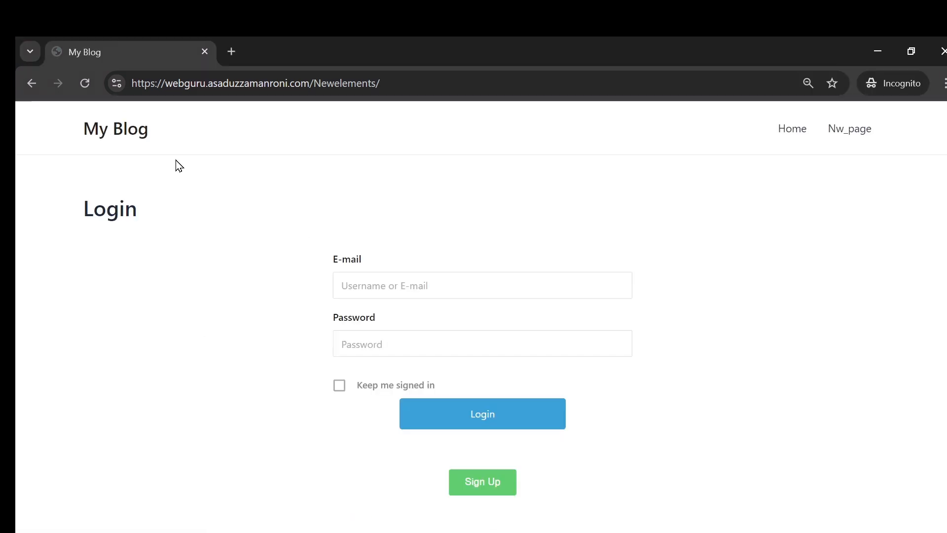
left_click(86, 84)
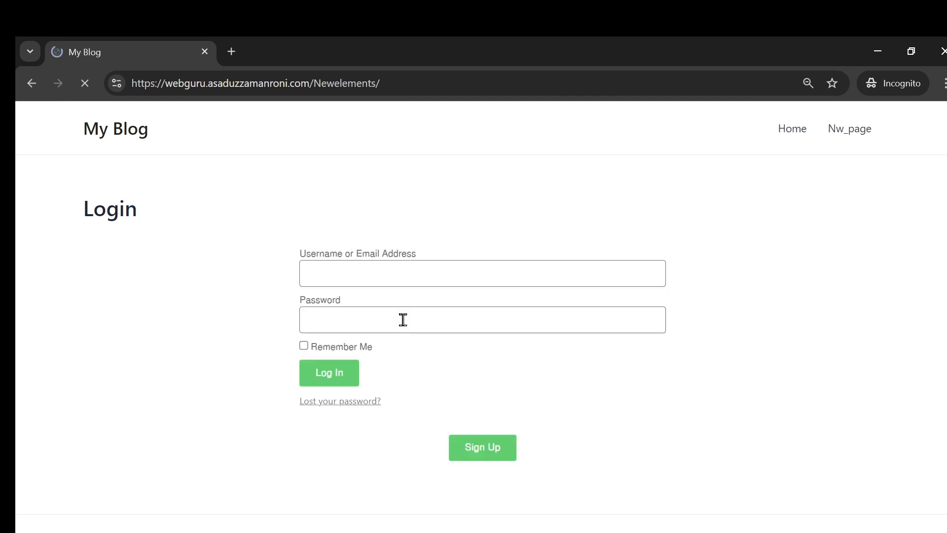
scroll(321, 250, "down", 1)
scroll(276, 306, "up", 1)
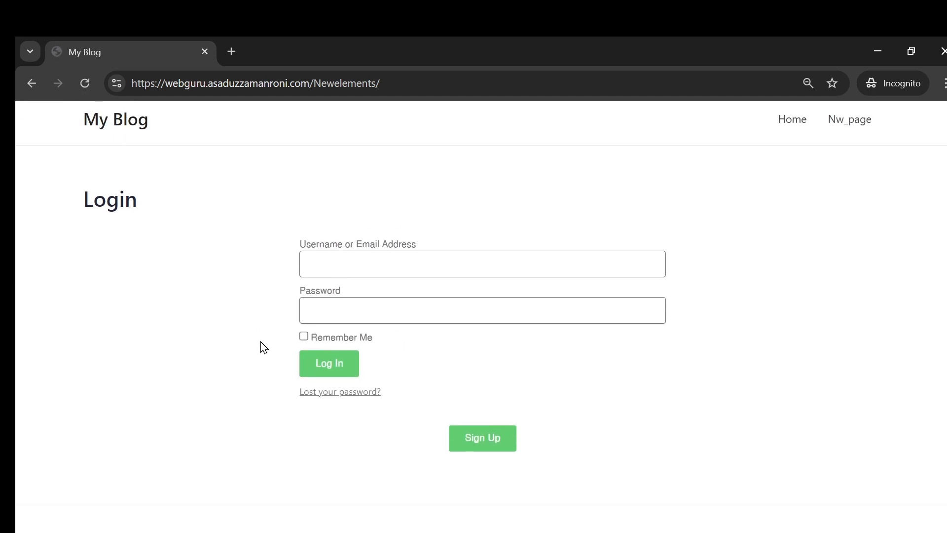
scroll(360, 373, "down", 1)
scroll(377, 351, "up", 1)
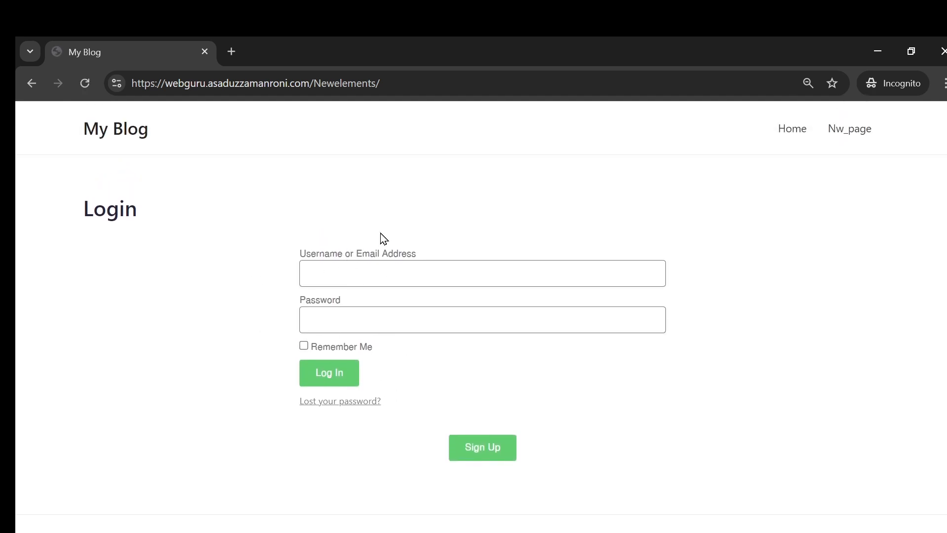
scroll(769, 244, "down", 1)
scroll(684, 190, "up", 1)
Step: Follow Sign Up to the Register page, return via Login, and open Sign Up again
left_click(488, 453)
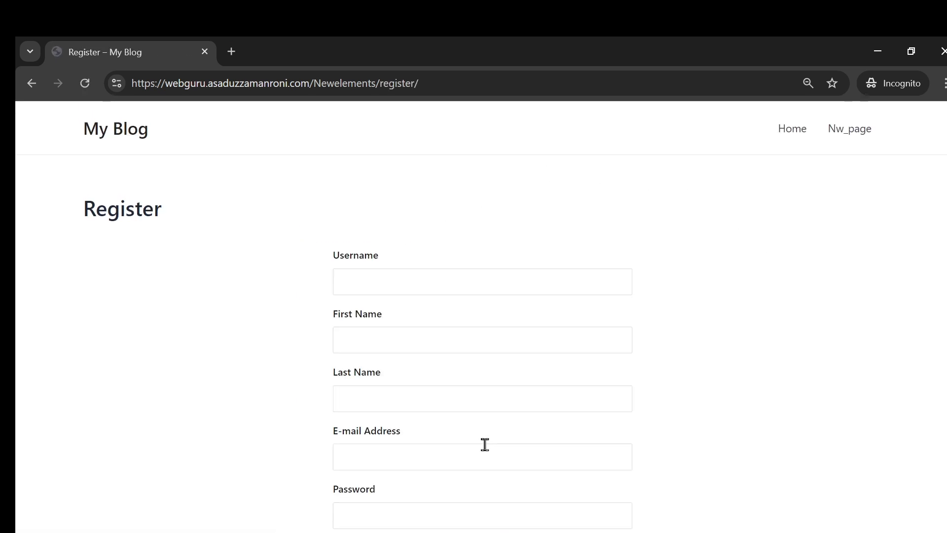
scroll(419, 340, "down", 3)
scroll(410, 326, "up", 3)
scroll(416, 335, "down", 4)
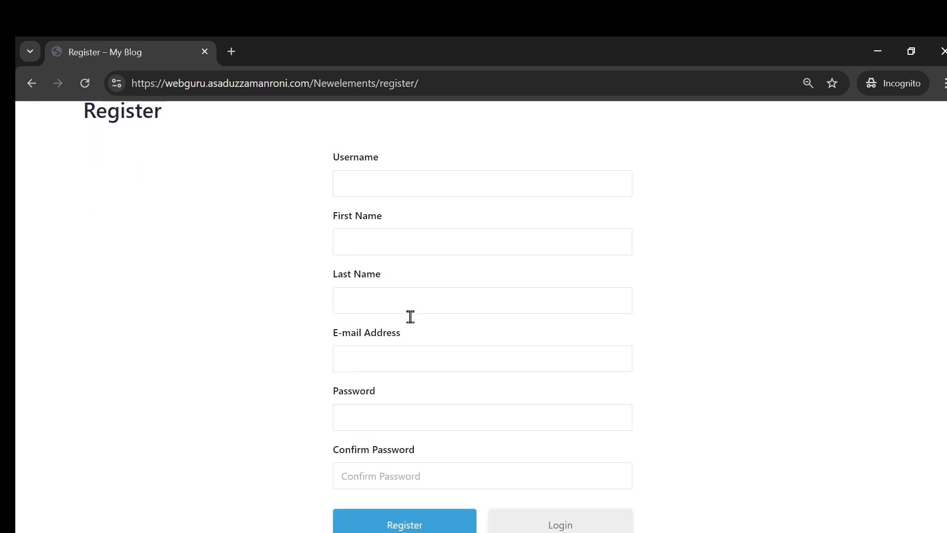
left_click(590, 402)
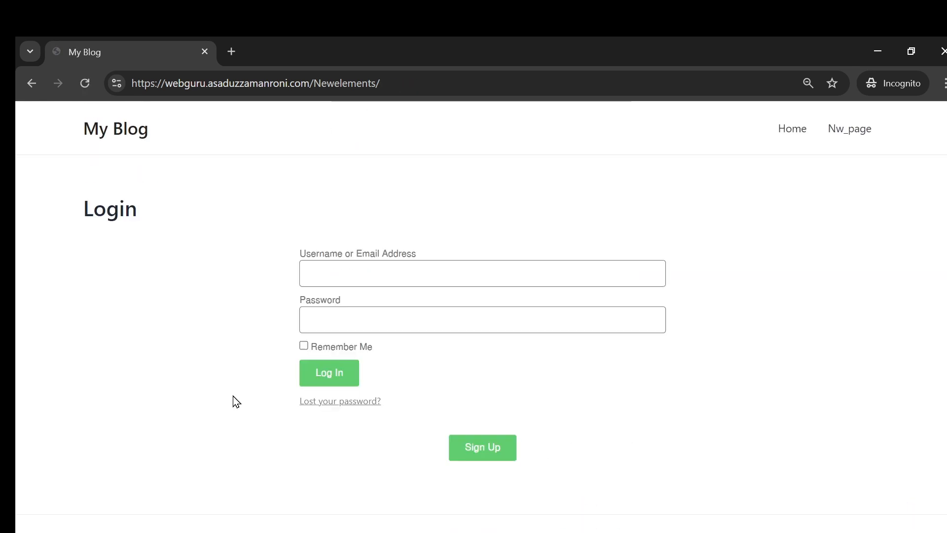
scroll(296, 387, "down", 1)
scroll(503, 390, "up", 1)
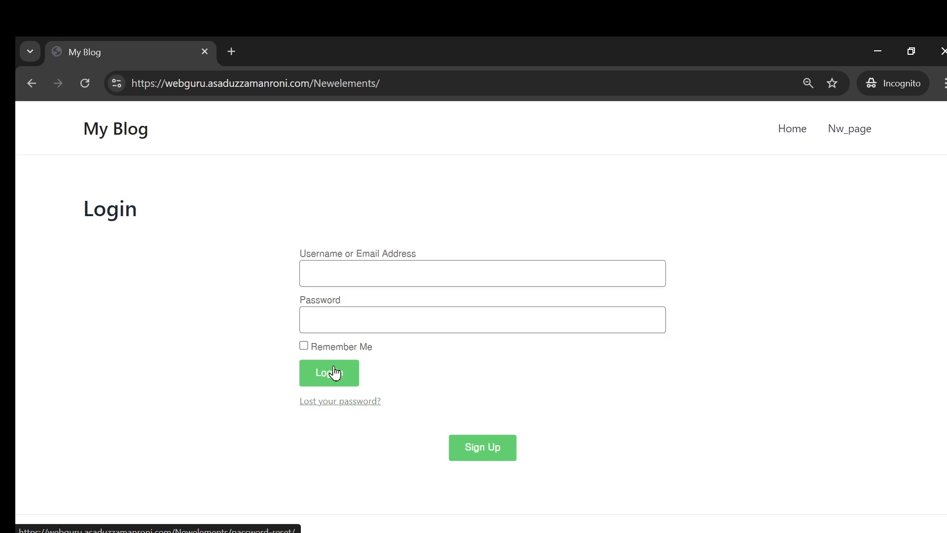
left_click(493, 451)
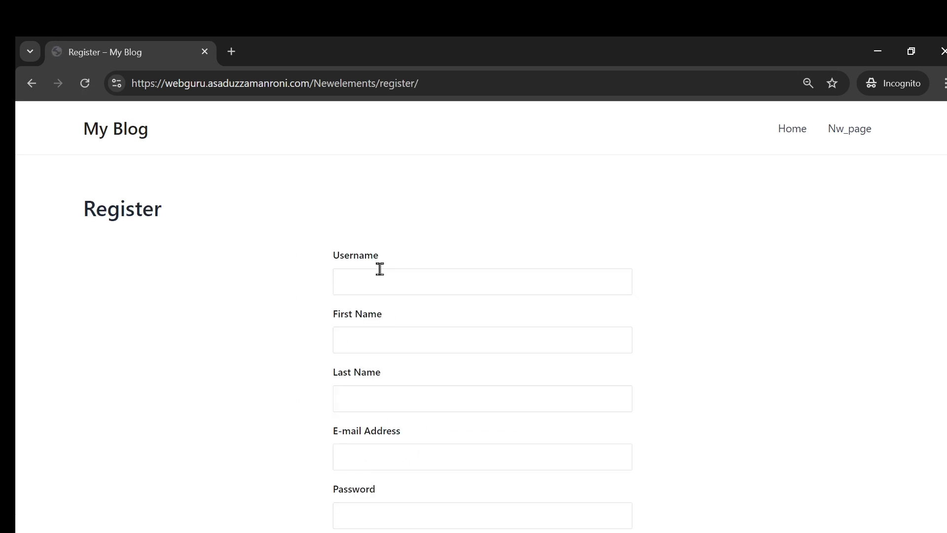
Step: Fill in the test username, first name, last name and e-mail address
left_click(379, 273)
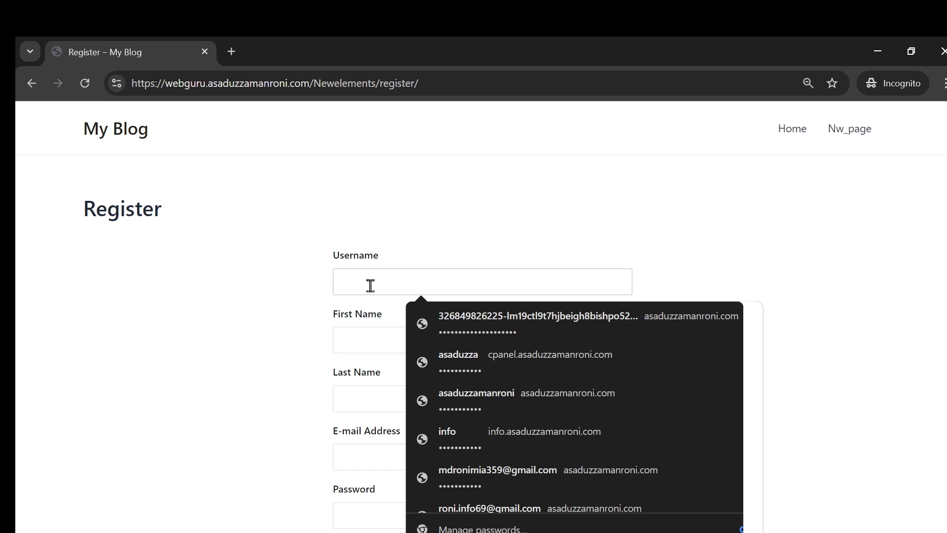
type("hgerghrg")
left_click(388, 343)
type("g")
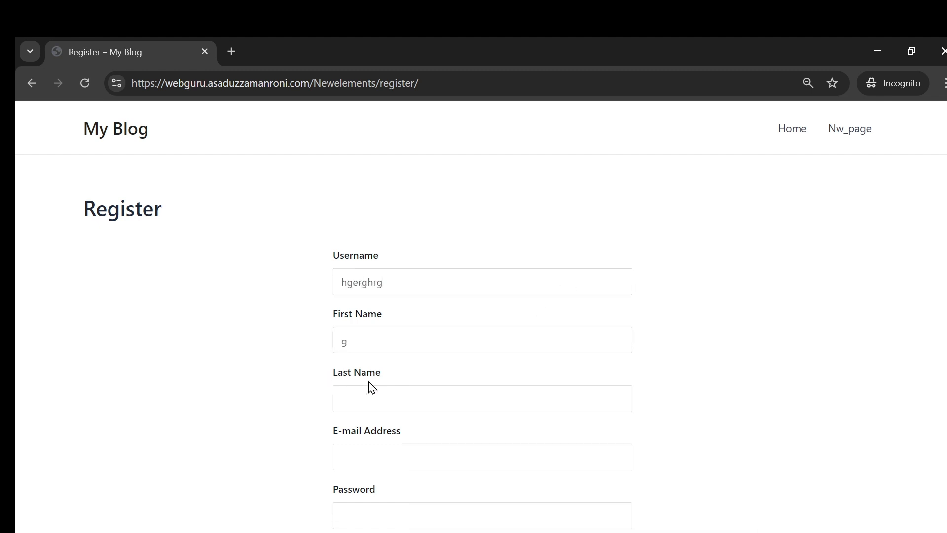
type("fdger")
left_click(360, 400)
type("sdger")
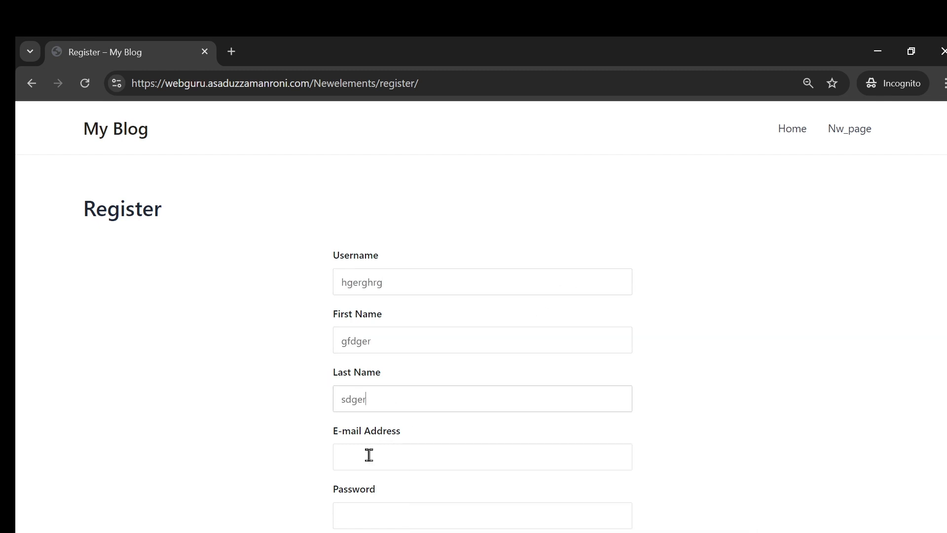
left_click(368, 454)
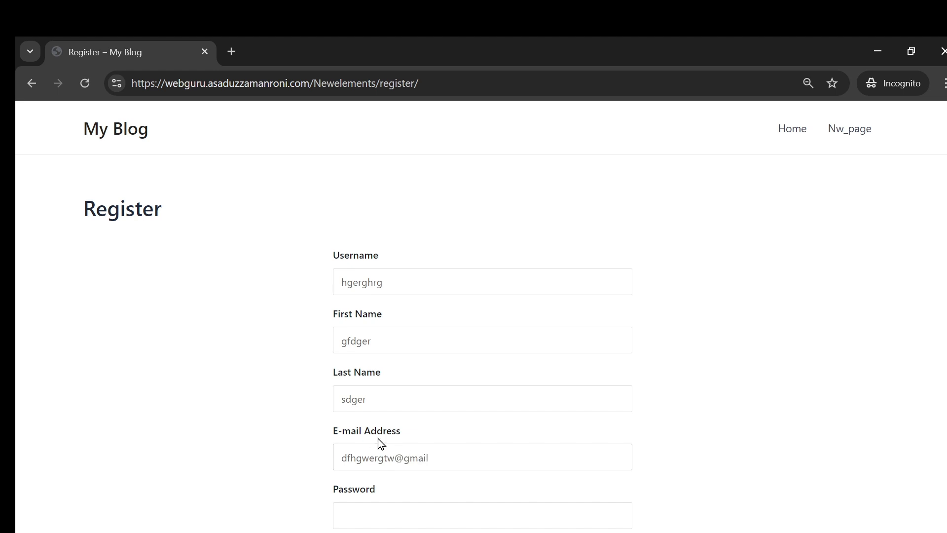
scroll(385, 478, "down", 1)
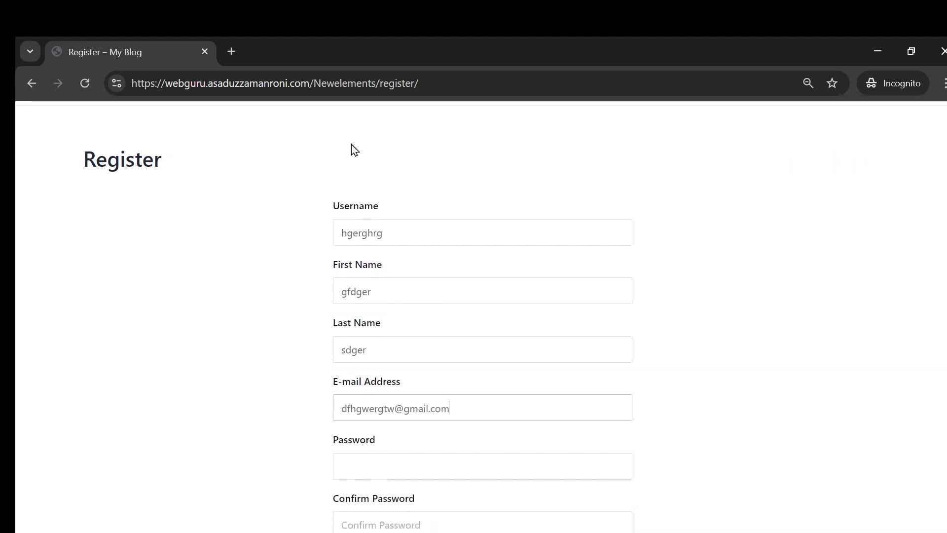
Step: Draft a password in a new private tab, paste it into both password fields, and register
left_click(239, 49)
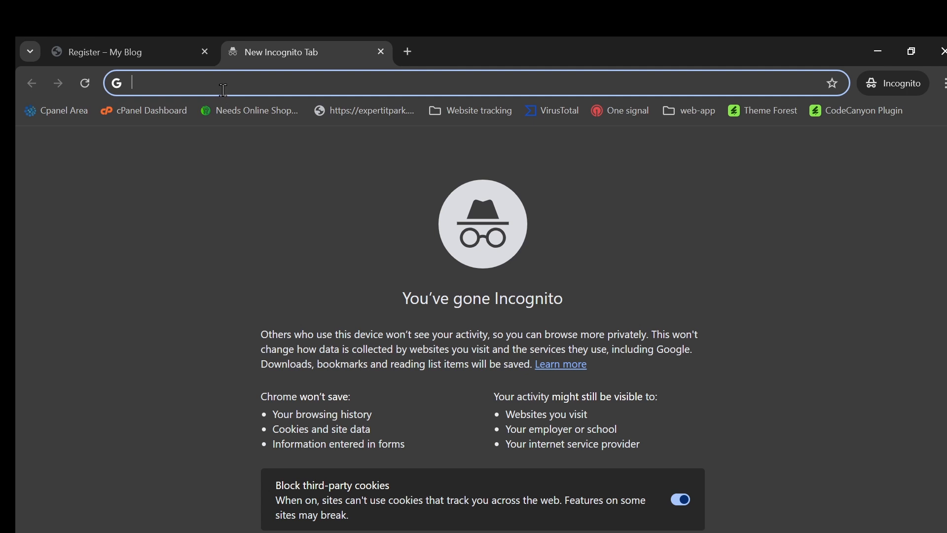
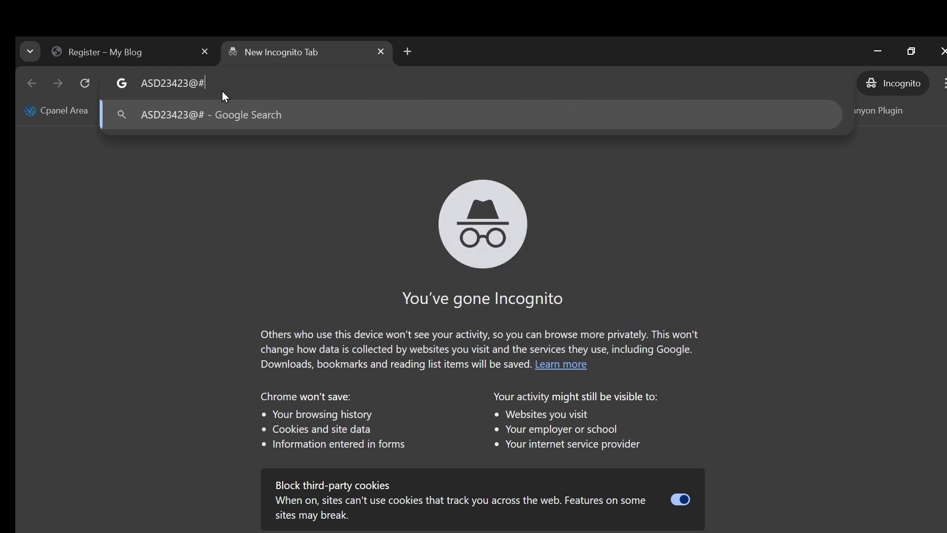
key("ctrl+a")
left_click(157, 44)
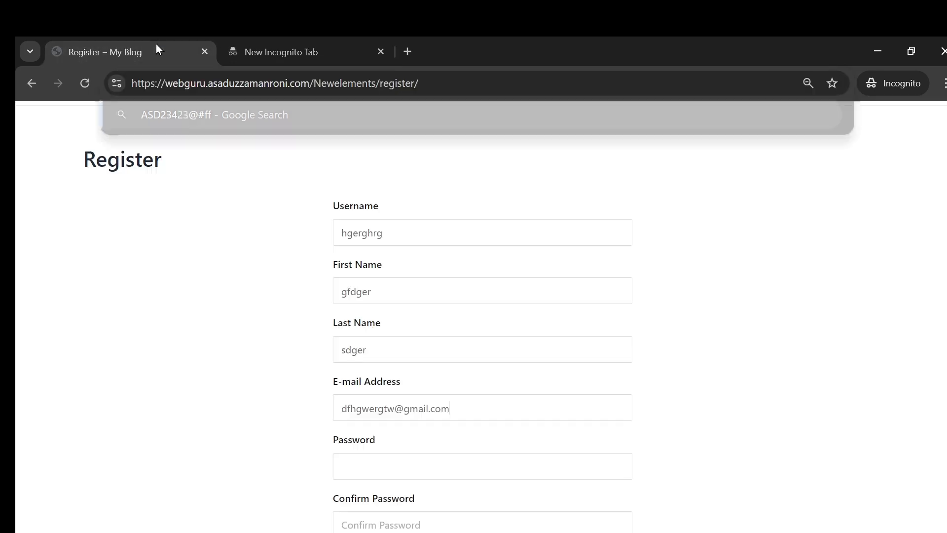
left_click(362, 457)
key("ctrl+v")
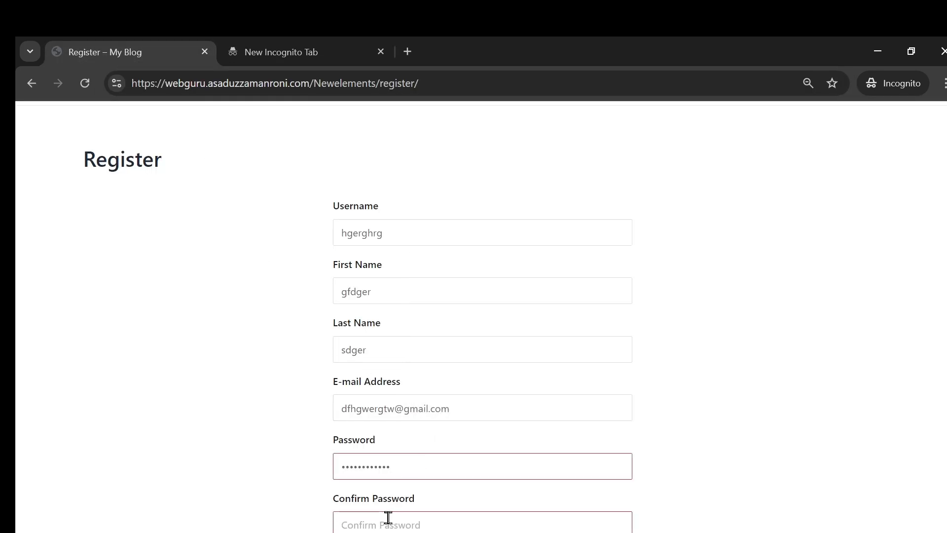
scroll(385, 508, "down", 2)
left_click(395, 423)
key("ctrl+v")
left_click(418, 472)
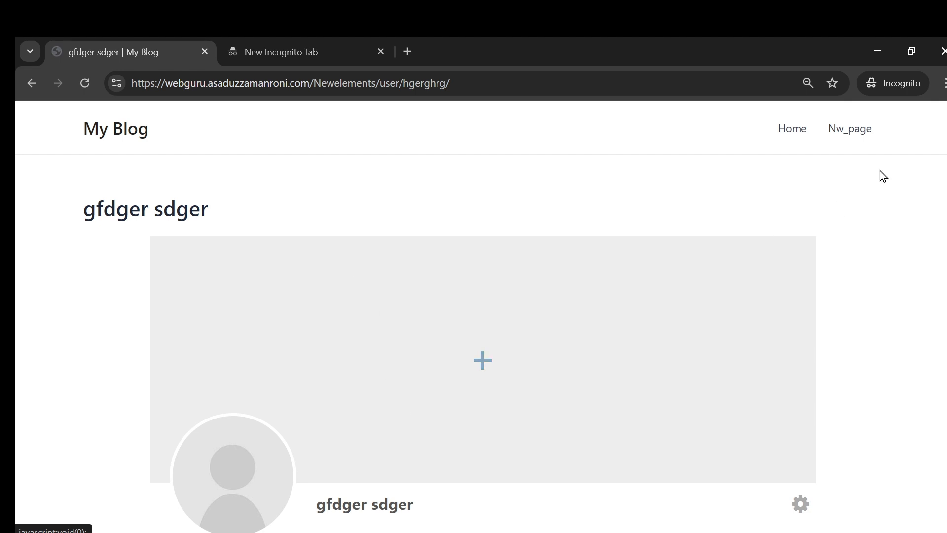
Step: Browse the new user's profile page and check its cover photo options
scroll(353, 332, "down", 6)
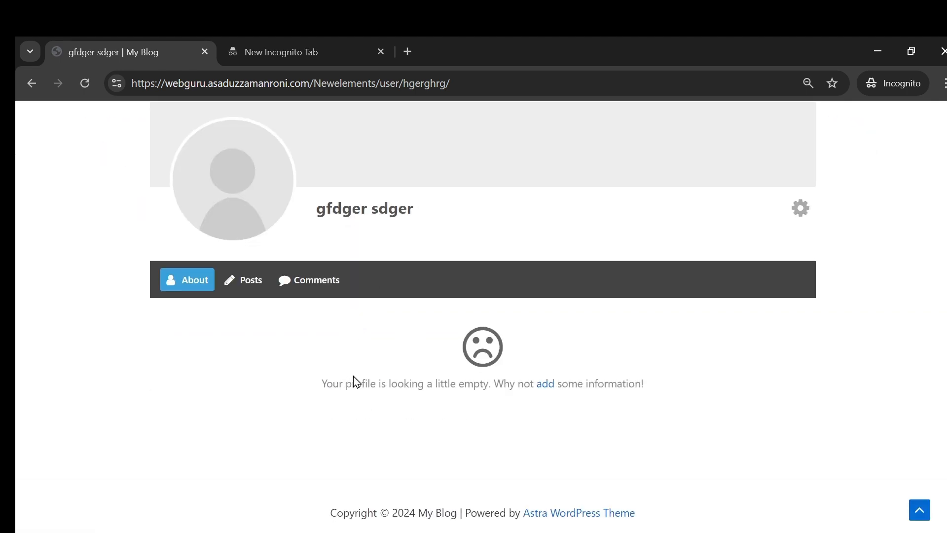
scroll(383, 383, "up", 5)
scroll(666, 331, "down", 5)
scroll(444, 355, "up", 5)
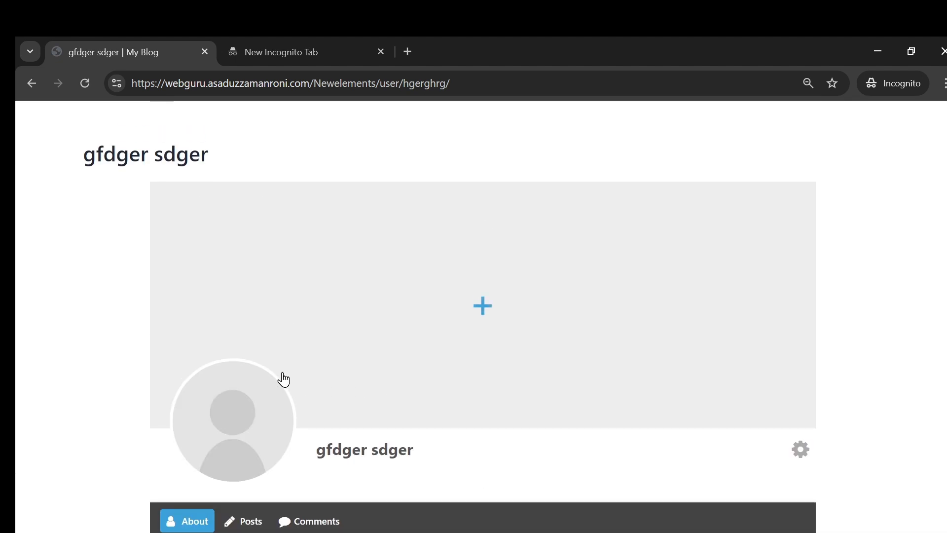
scroll(281, 378, "down", 2)
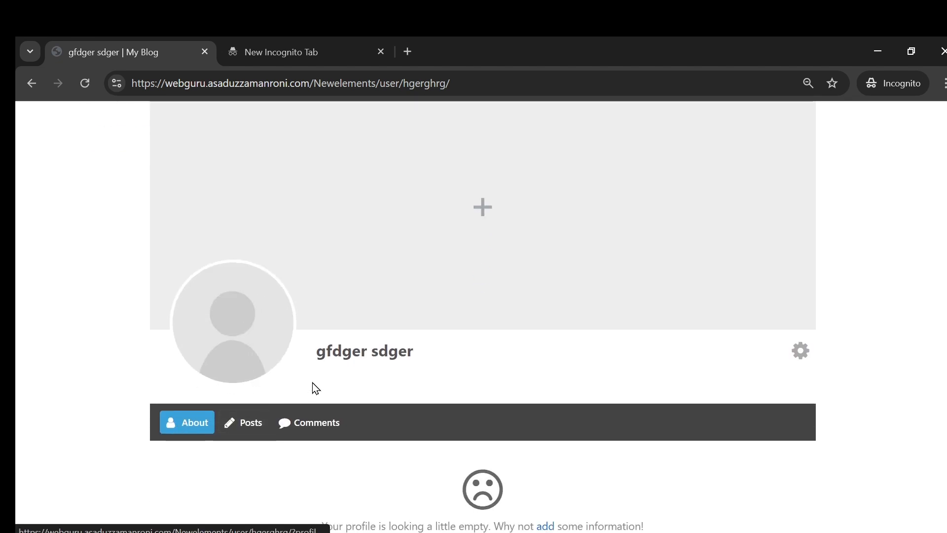
scroll(444, 306, "up", 2)
left_click(485, 313)
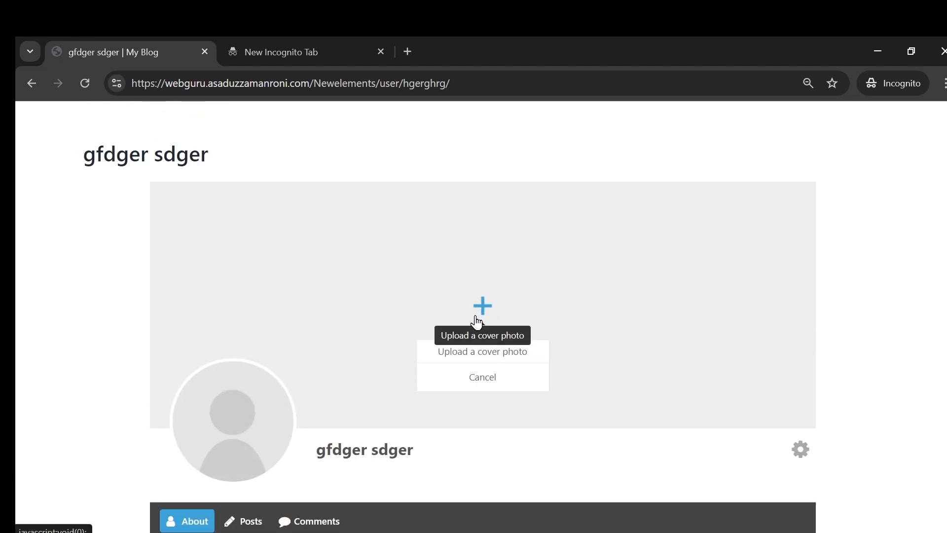
scroll(217, 417, "down", 2)
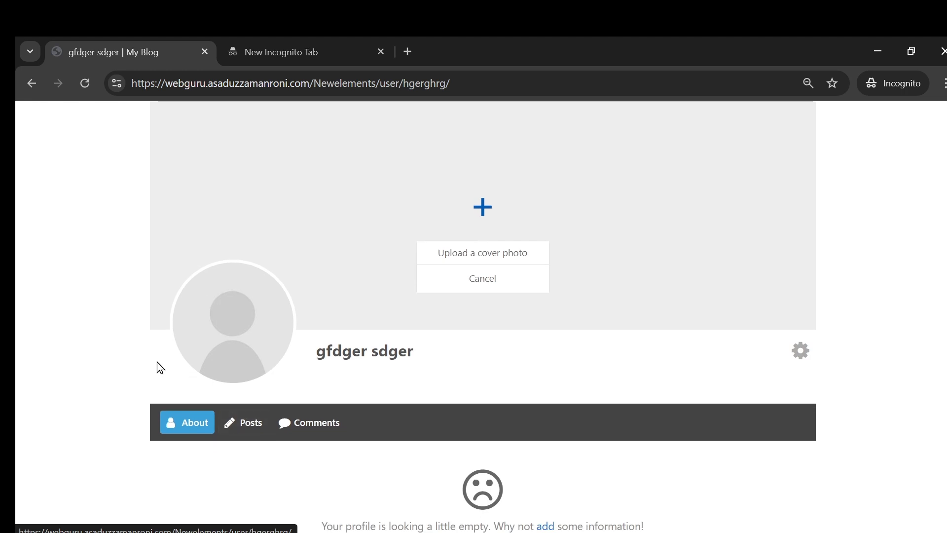
scroll(443, 392, "up", 3)
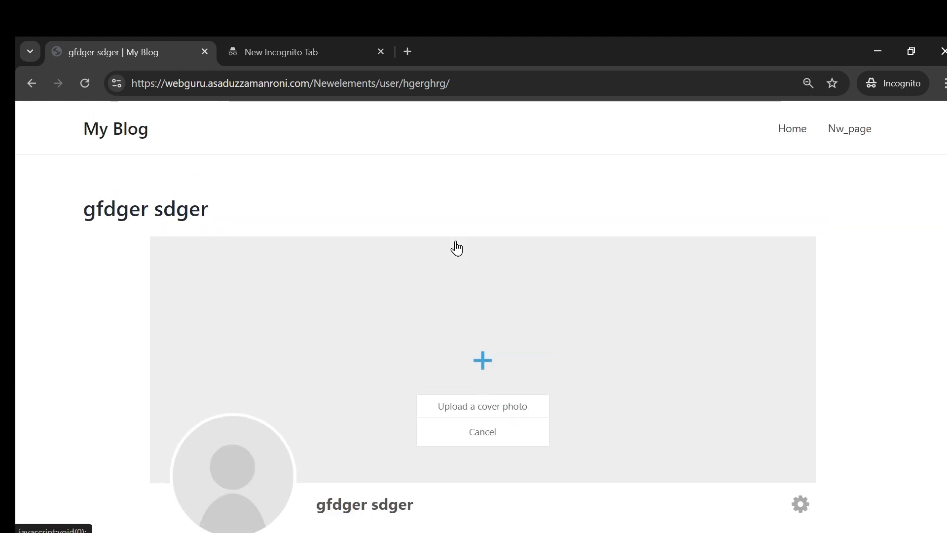
Step: Visit the site's Home page and go back to the new user's profile
left_click(793, 129)
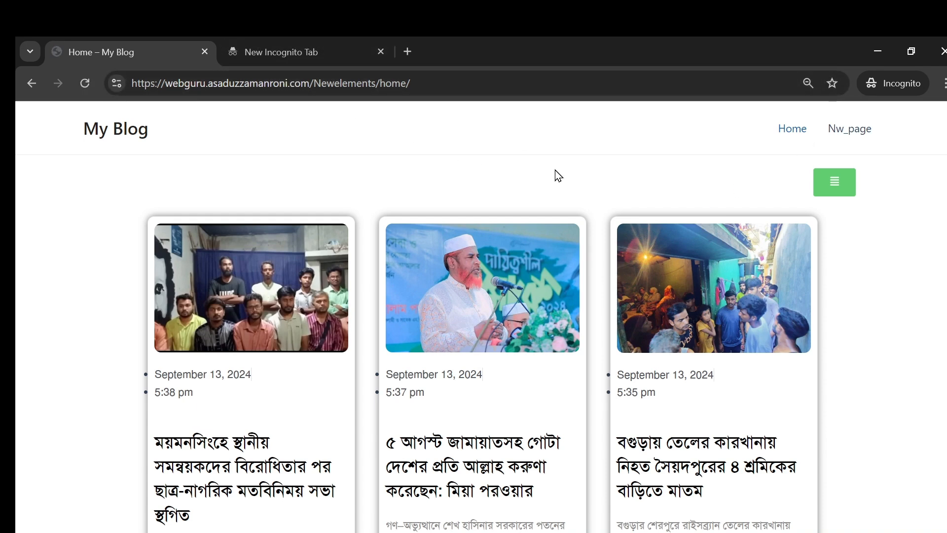
left_click(32, 84)
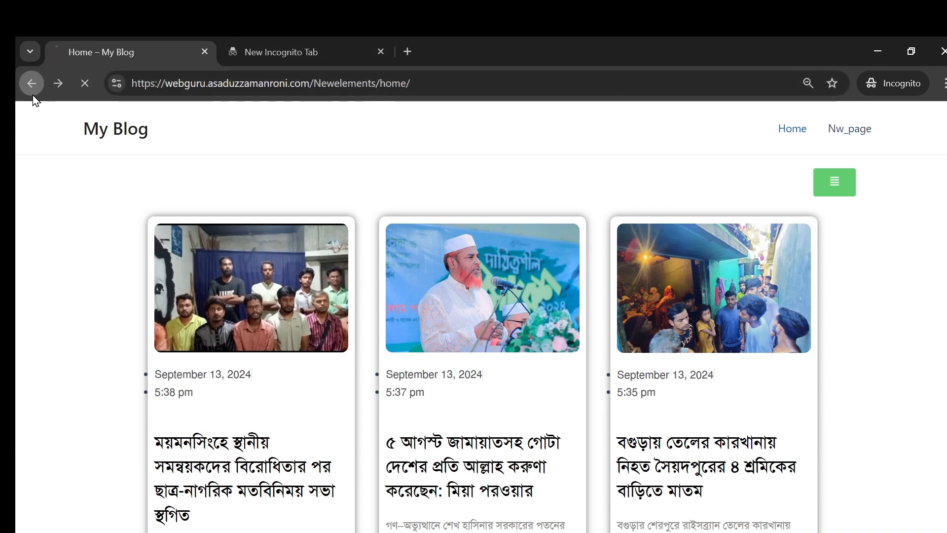
scroll(427, 372, "down", 5)
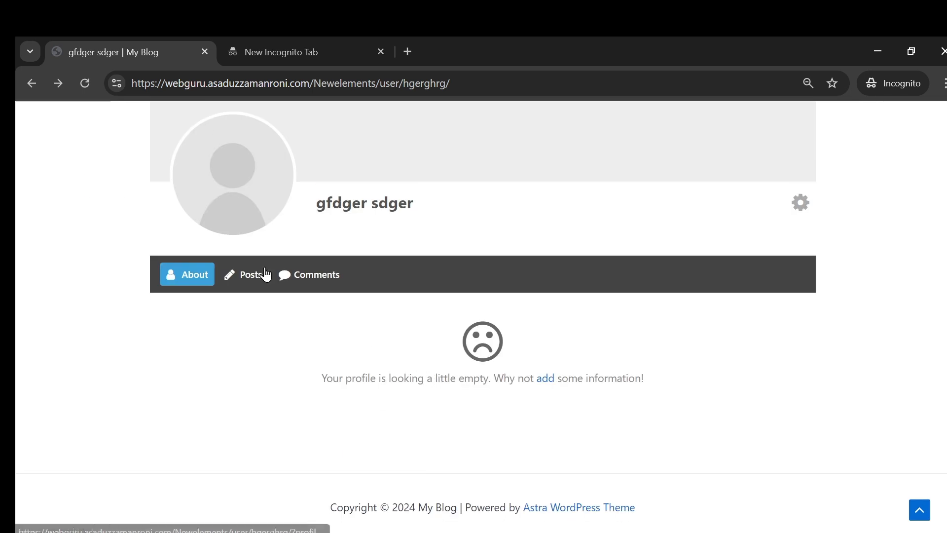
scroll(592, 271, "up", 1)
Step: Review the account details under gear > My Account, then log the test user out
left_click(800, 253)
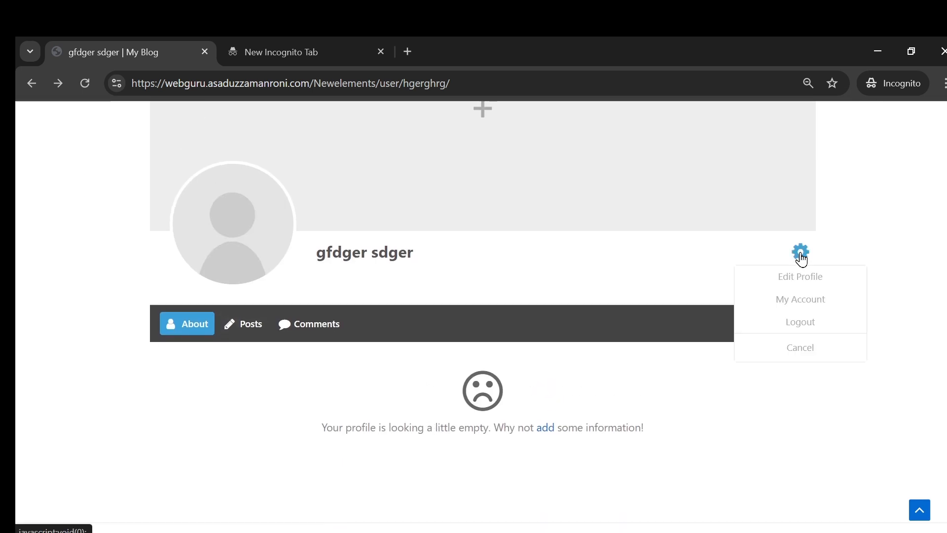
left_click(793, 301)
scroll(396, 345, "down", 2)
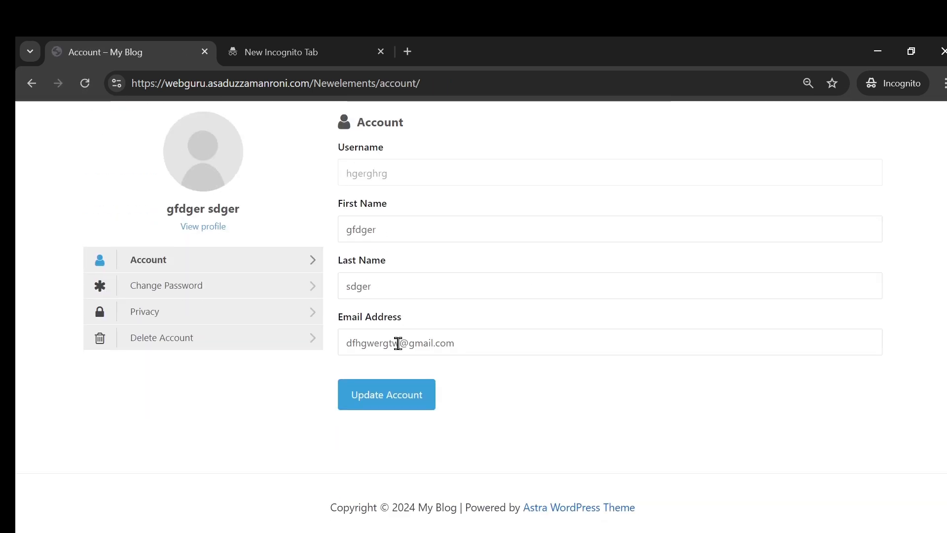
triple_click(375, 344)
key("ctrl+c")
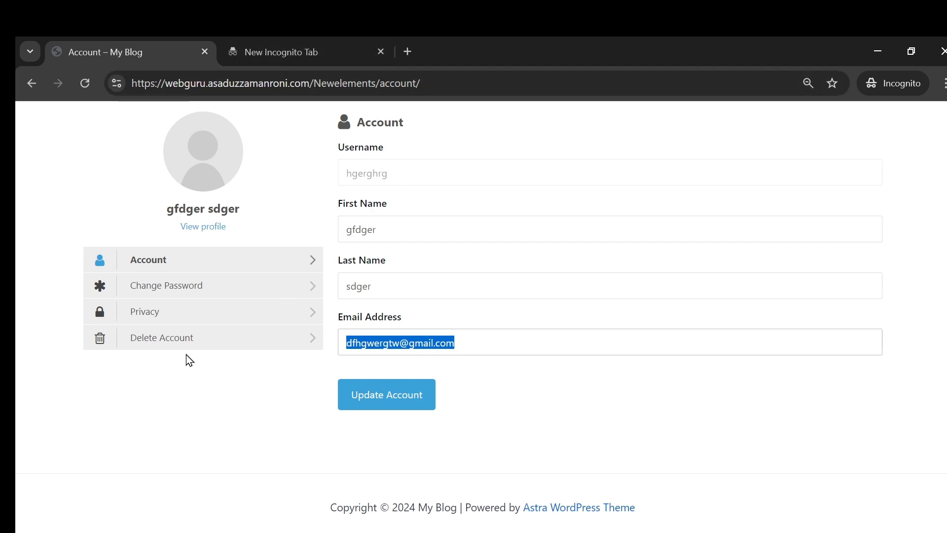
scroll(406, 298, "up", 2)
scroll(389, 339, "down", 2)
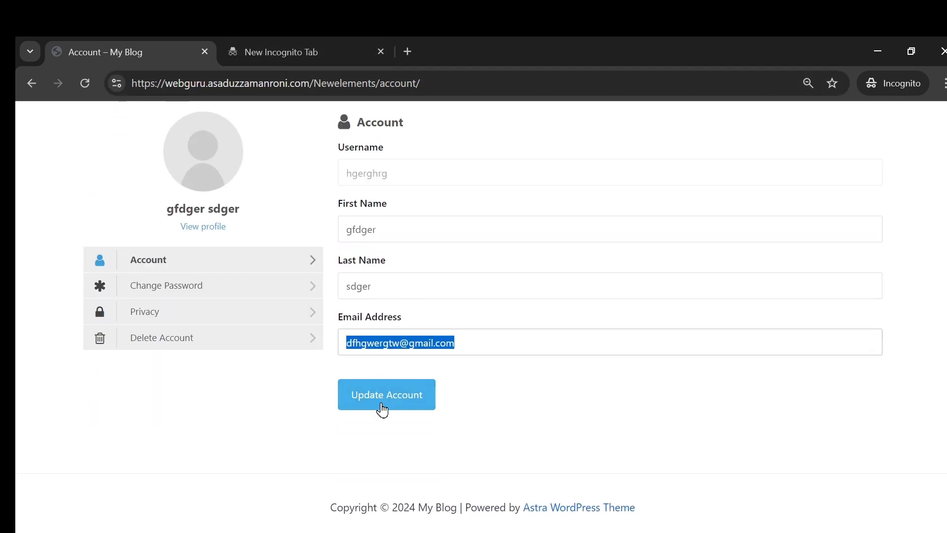
scroll(486, 315, "up", 2)
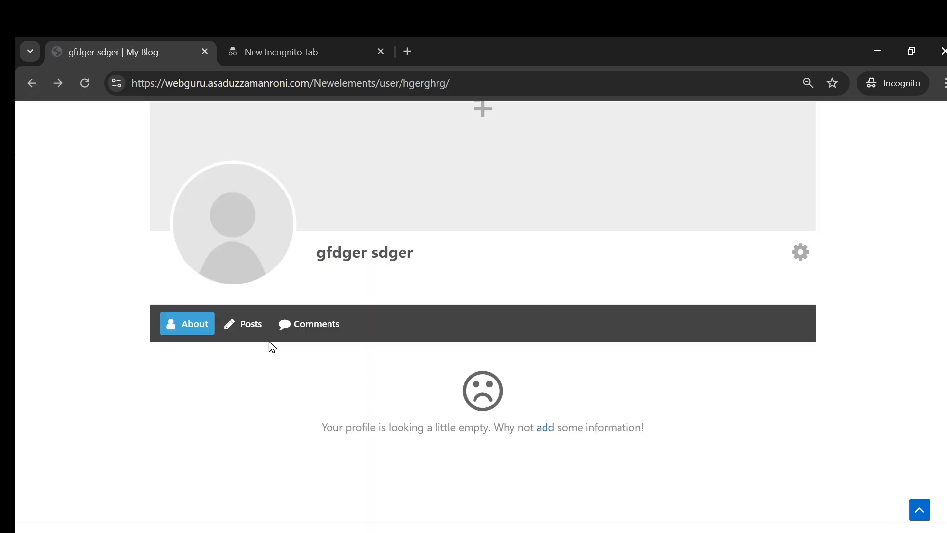
left_click(800, 254)
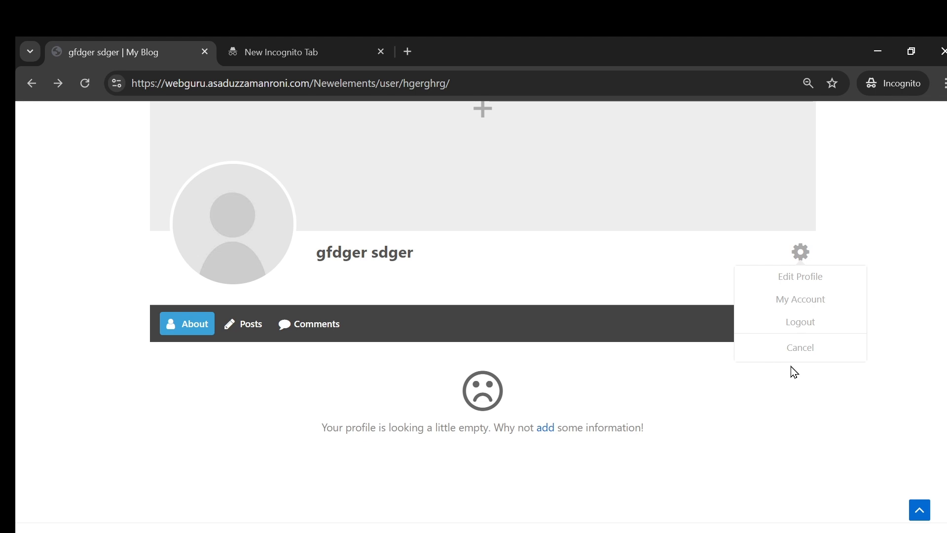
left_click(805, 327)
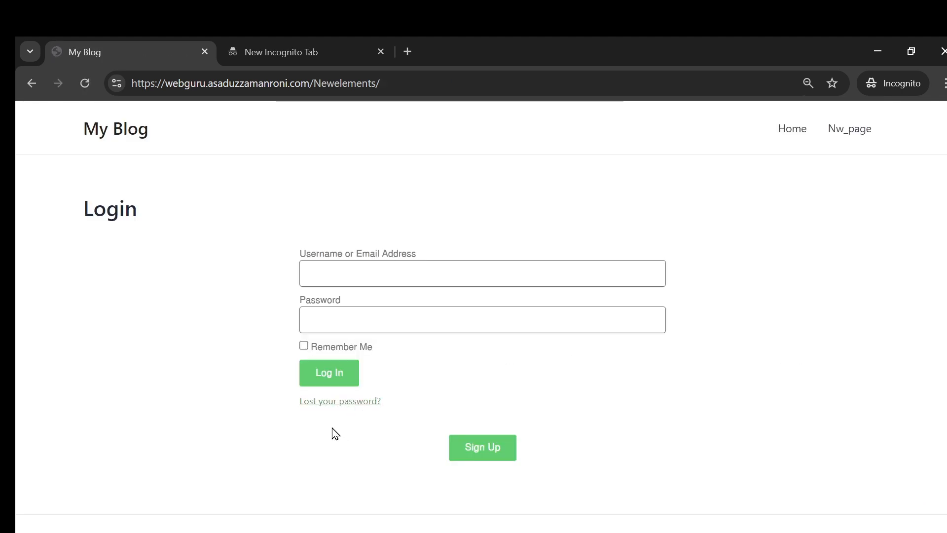
Step: Focus the Username field and check the clipboard history without pasting
scroll(222, 351, "down", 2)
scroll(211, 422, "up", 2)
left_click(375, 274)
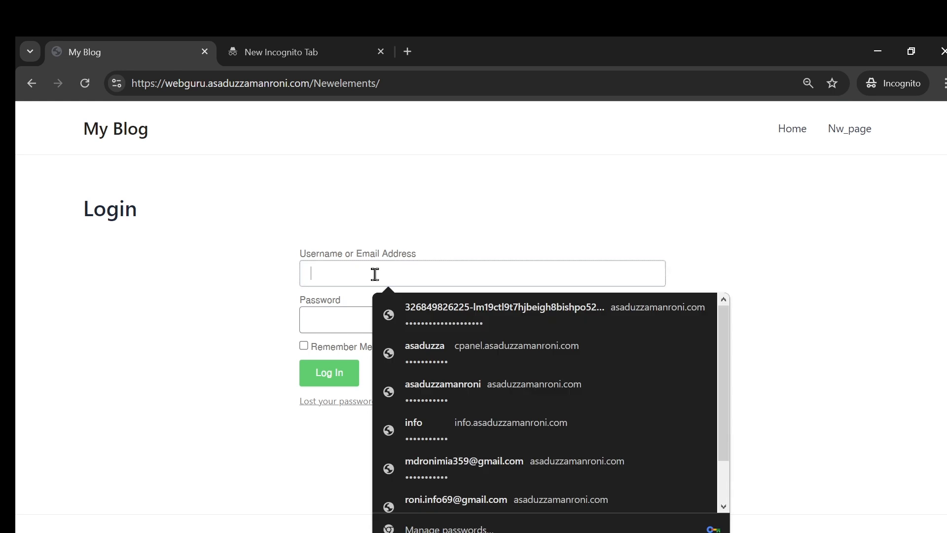
key("super+v")
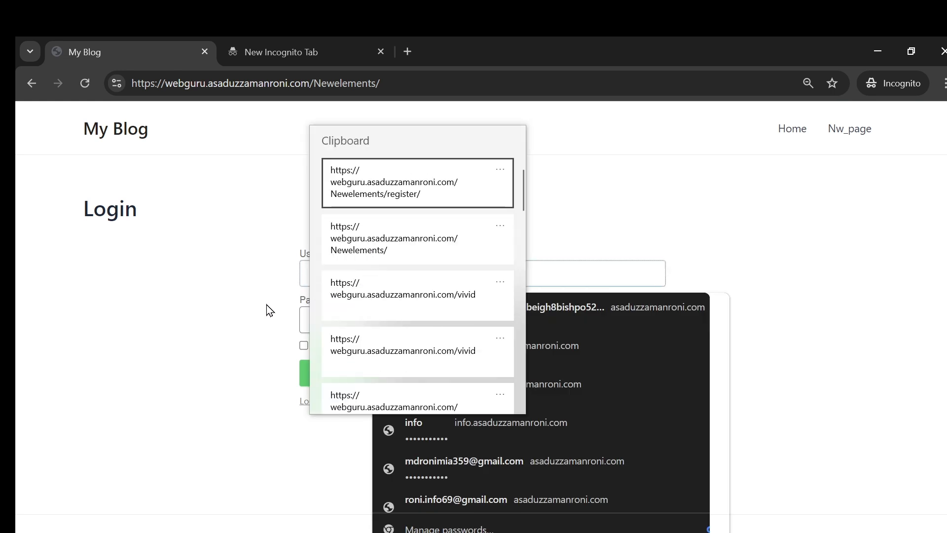
scroll(398, 310, "down", 3)
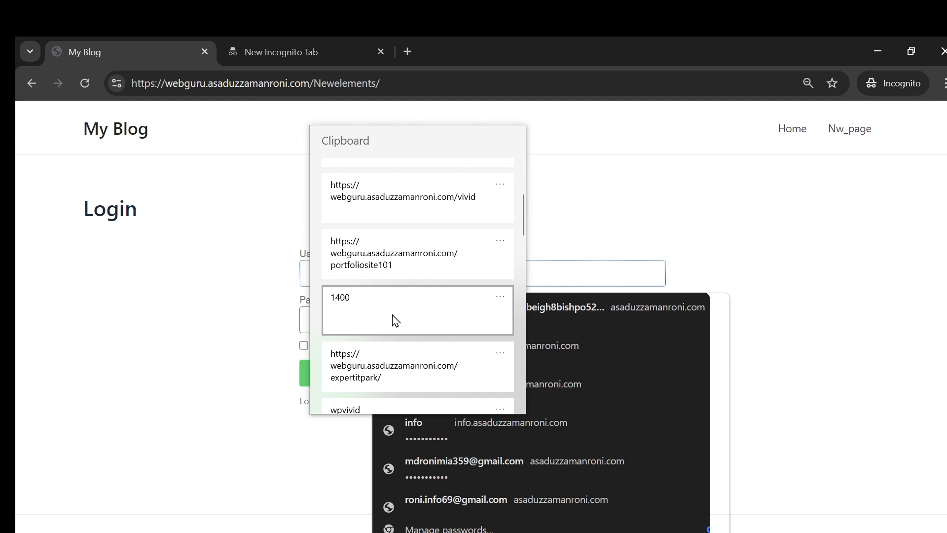
scroll(396, 319, "up", 3)
left_click(407, 57)
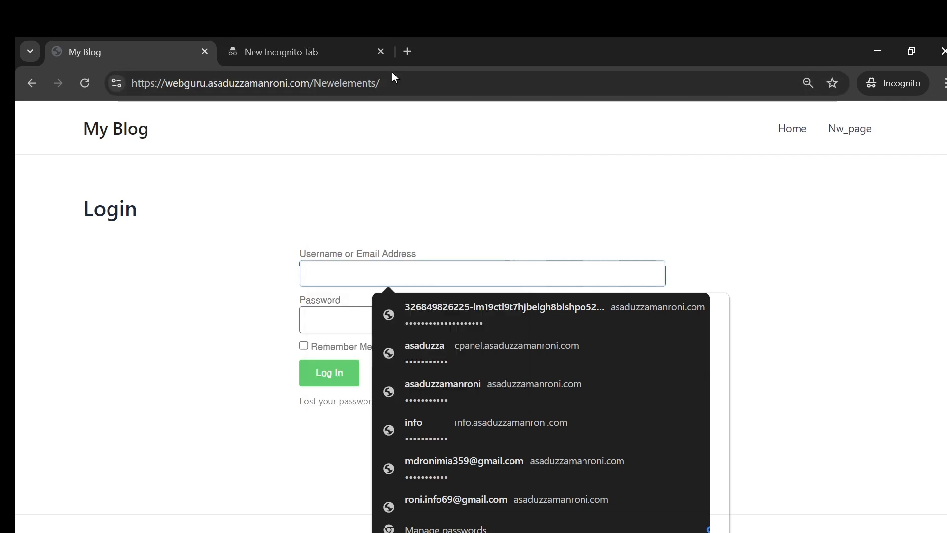
Step: Paste the test e-mail into a new incognito tab and check the password tab
left_click(280, 62)
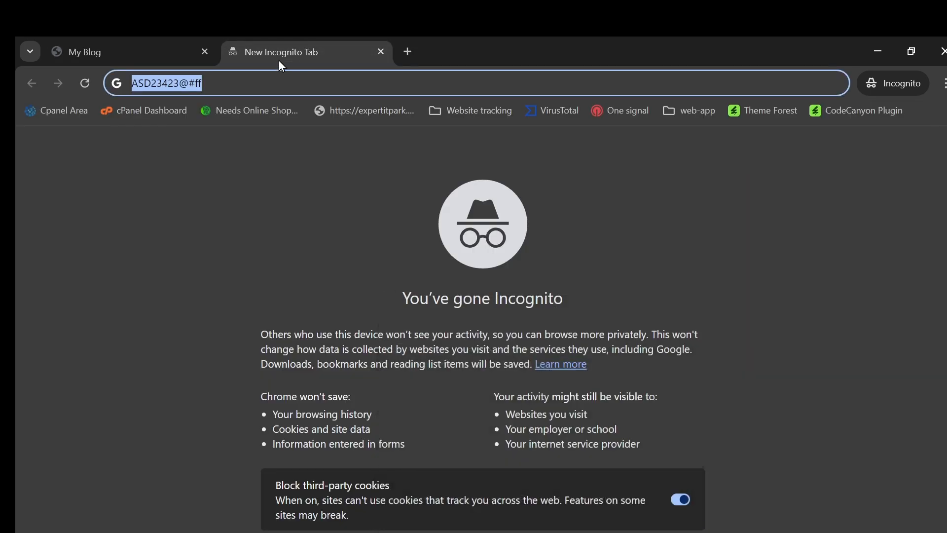
left_click(407, 52)
key("ctrl+v")
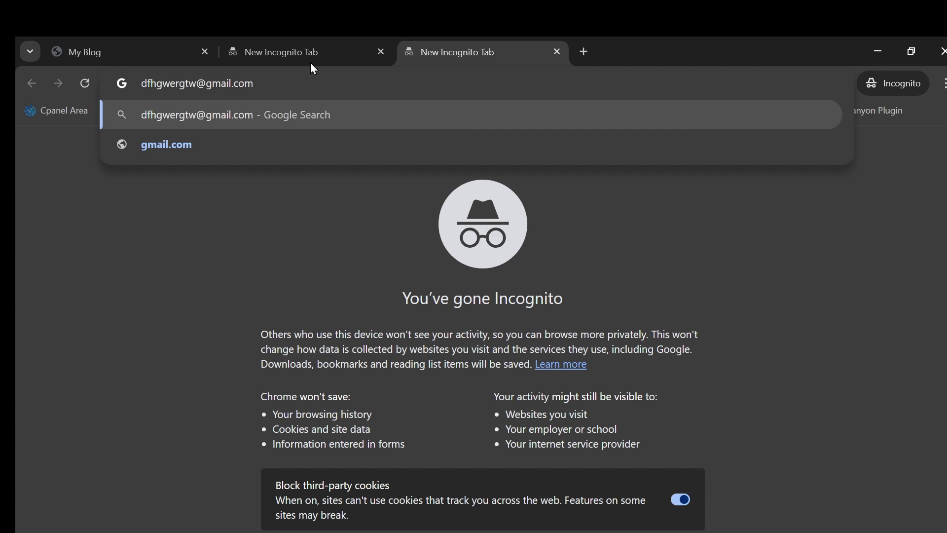
left_click(311, 63)
left_click(144, 45)
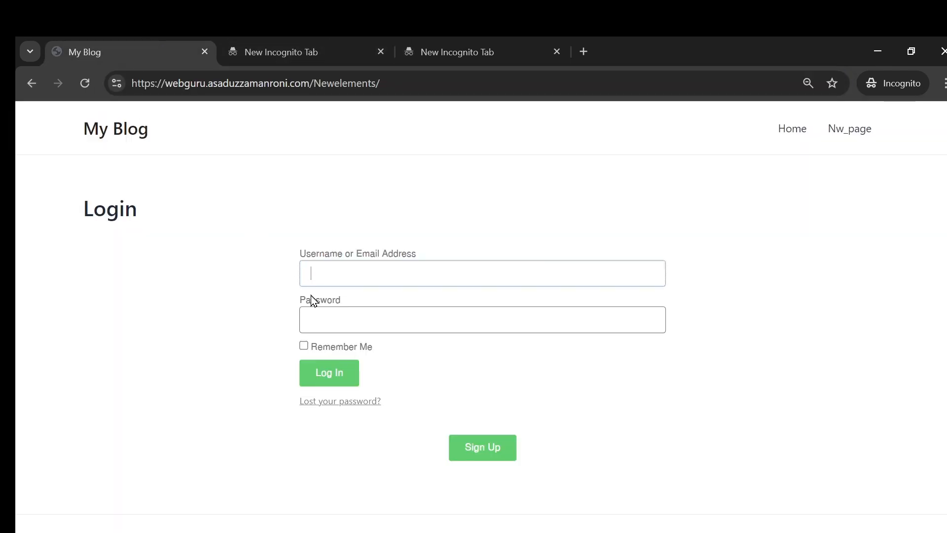
left_click(449, 47)
left_click(307, 58)
left_click(144, 52)
Step: Enter the test account's e-mail address as the login username
left_click(332, 269)
key("ctrl+v")
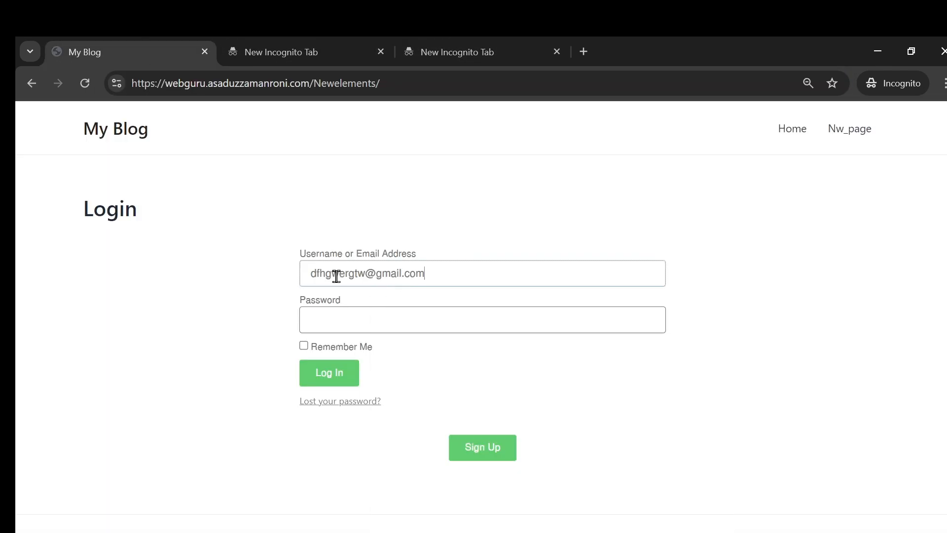
triple_click(398, 281)
key("ctrl+c")
key("BackSpace")
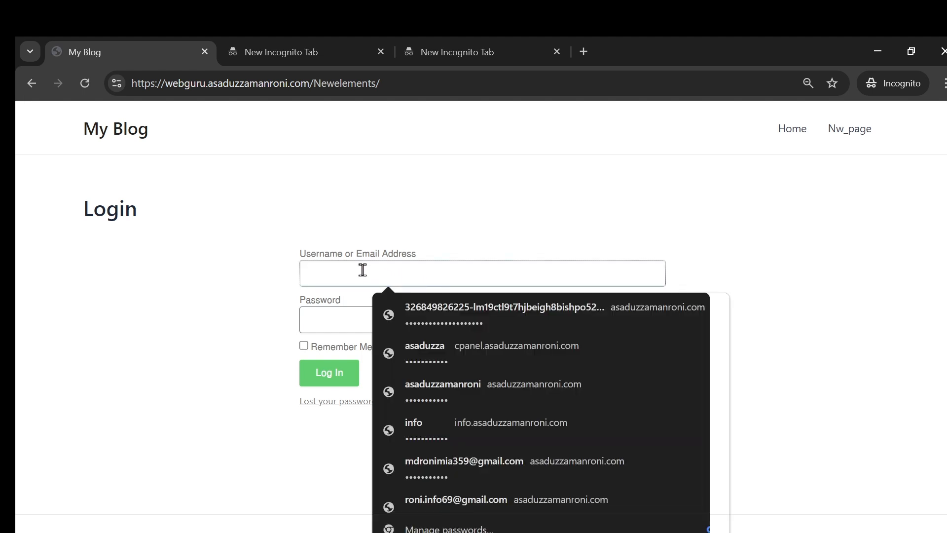
key("ctrl+v")
Step: Copy the password from the scratch tab, paste it into Password, and log in
left_click(302, 53)
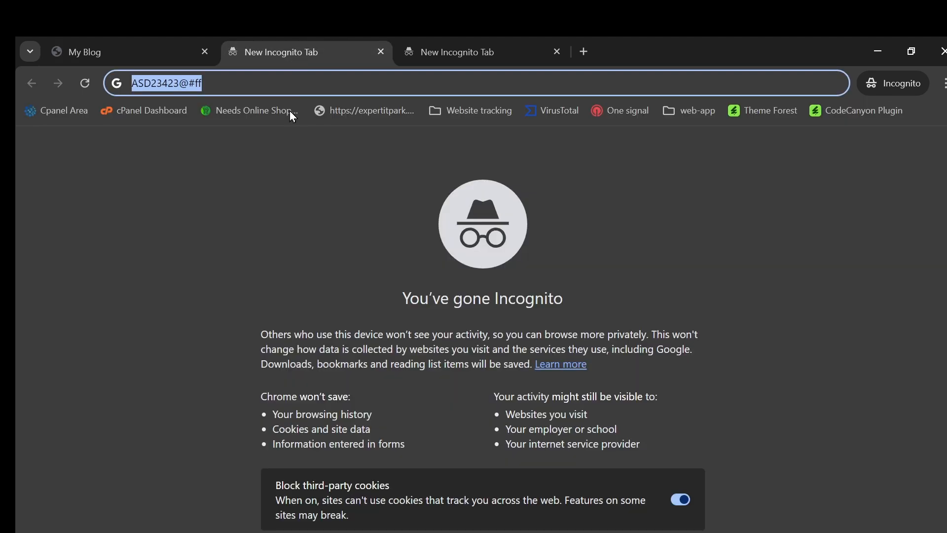
triple_click(241, 85)
left_click(141, 54)
left_click(338, 316)
key("ctrl+v")
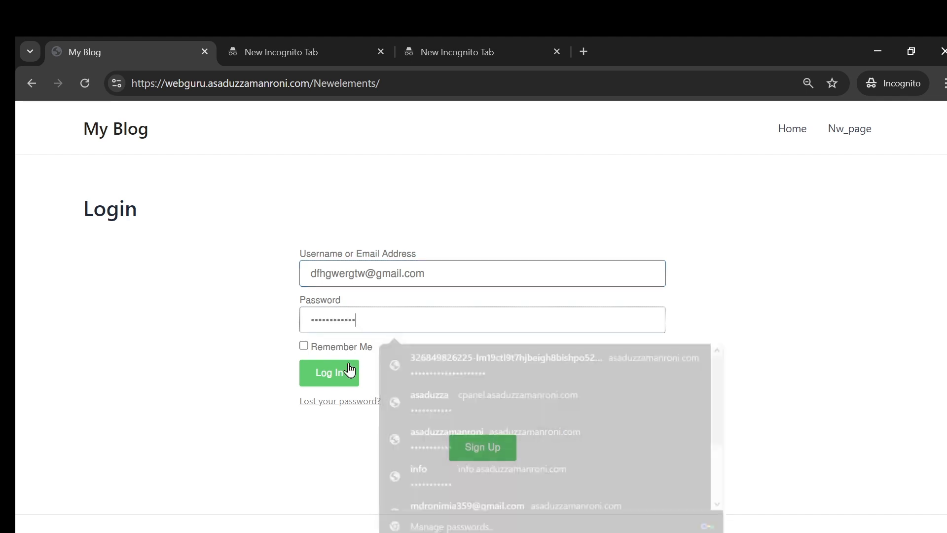
left_click(343, 374)
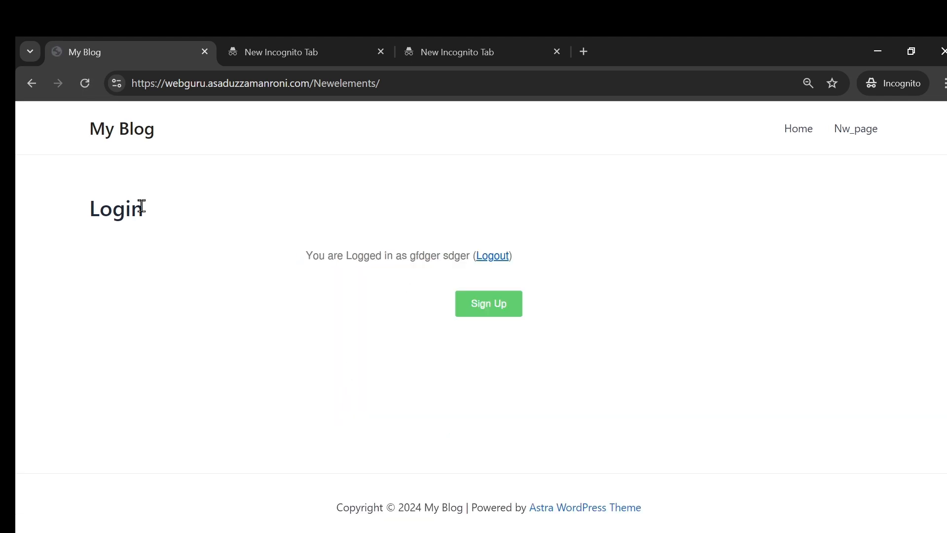
Step: Visit the Home page, return to Login, and log out via the logged-in message's Logout link
left_click_drag(109, 211, 634, 365)
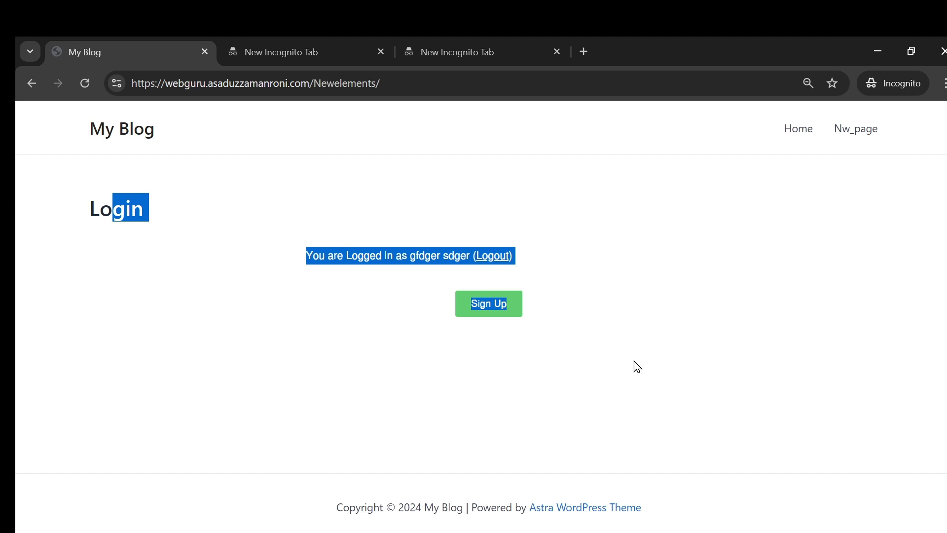
left_click(646, 384)
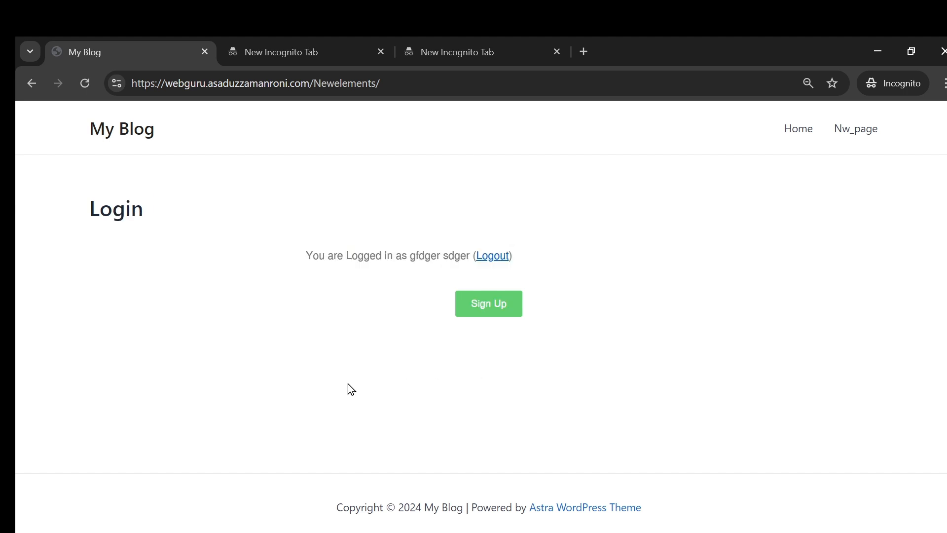
left_click(791, 129)
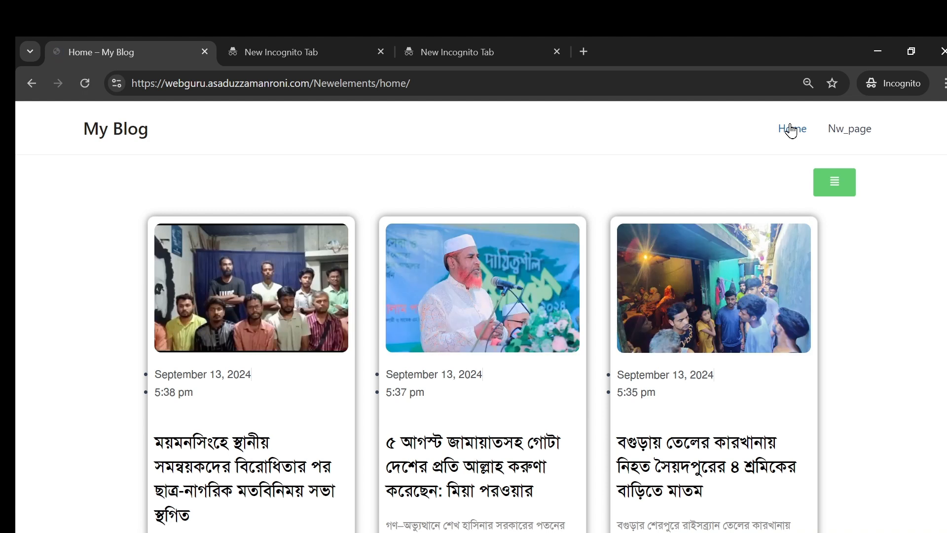
left_click(32, 84)
left_click(493, 253)
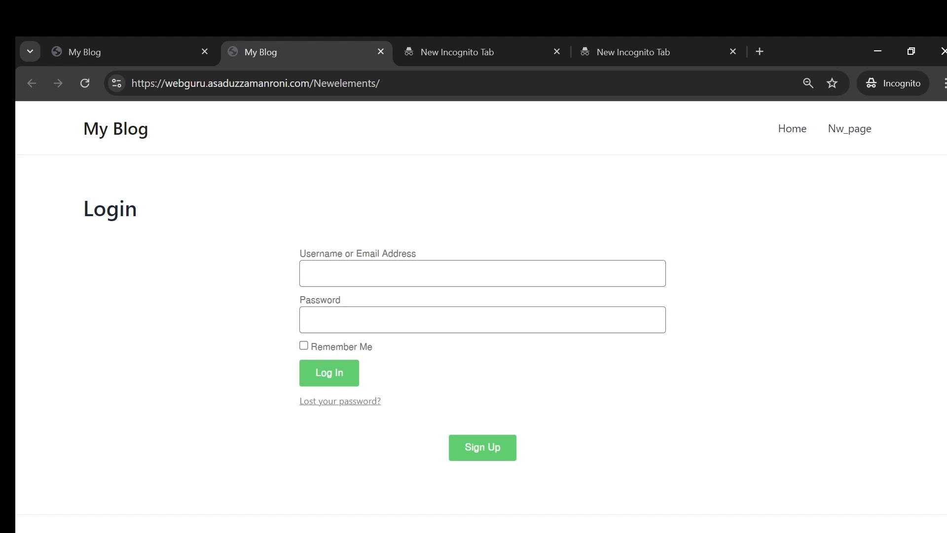
Step: In the Login widget's Additional Options, switch Redirect After Login on
mouse_move(342, 530)
left_click(346, 489)
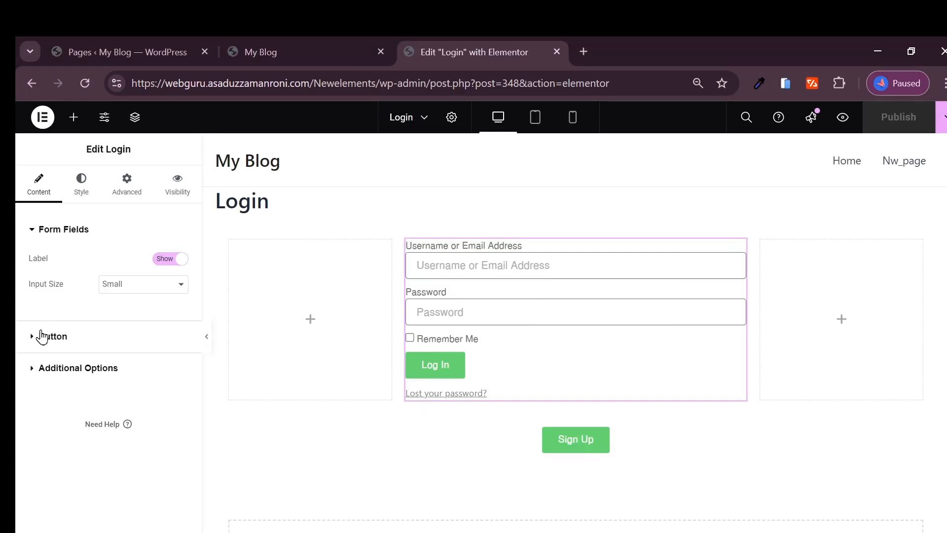
left_click(64, 368)
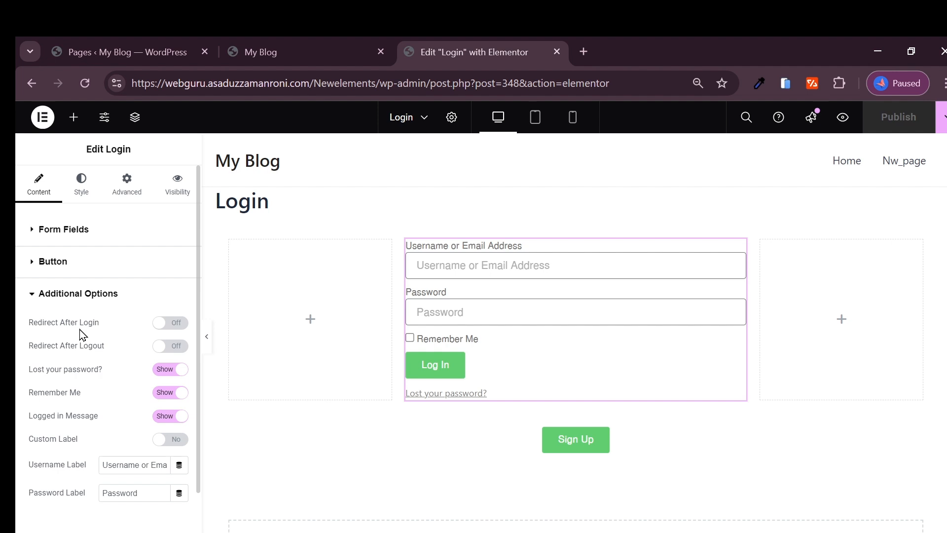
left_click(165, 325)
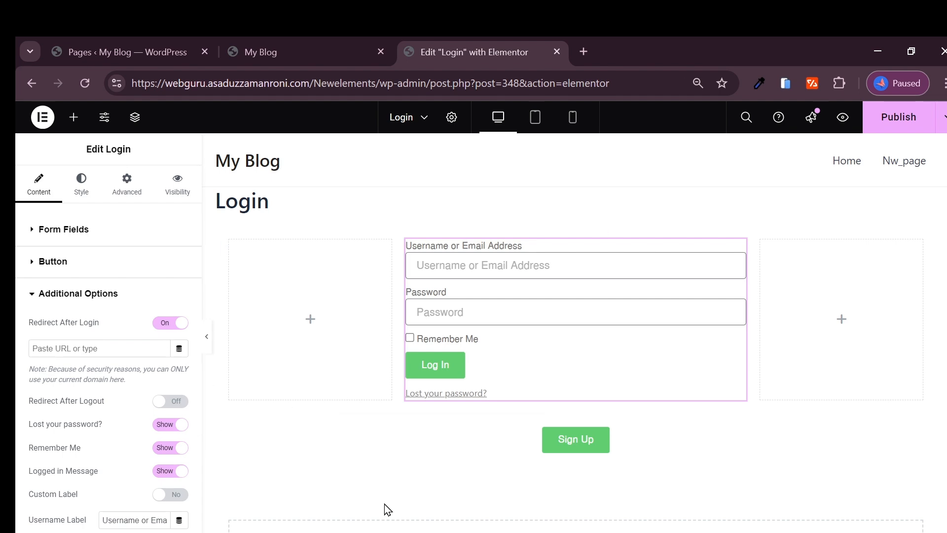
Step: Open the site's Home page in the incognito window and copy its URL
left_click(306, 52)
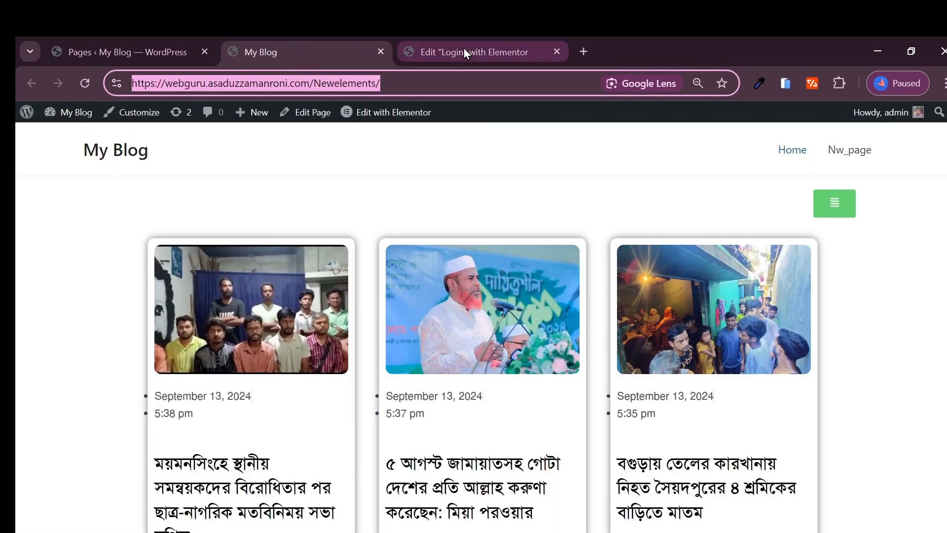
left_click(464, 49)
left_click(489, 493)
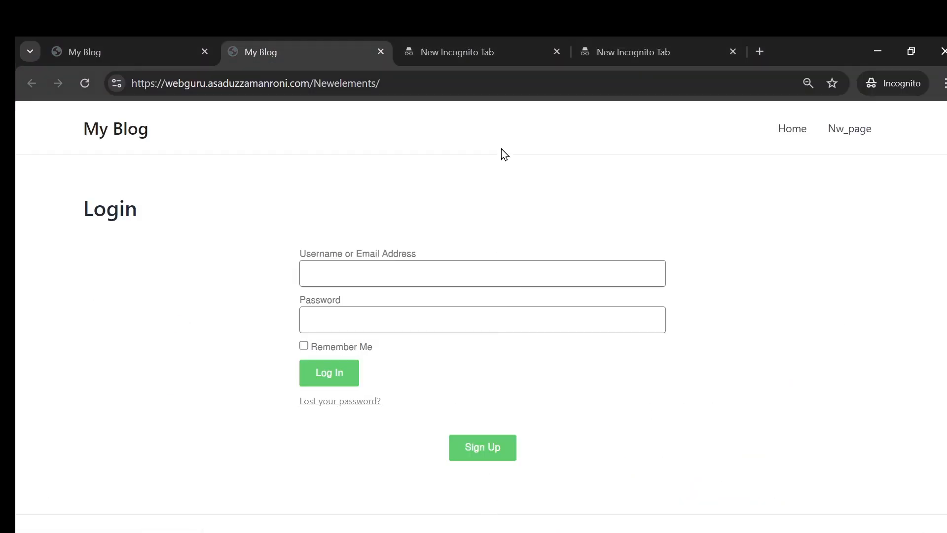
left_click(793, 130)
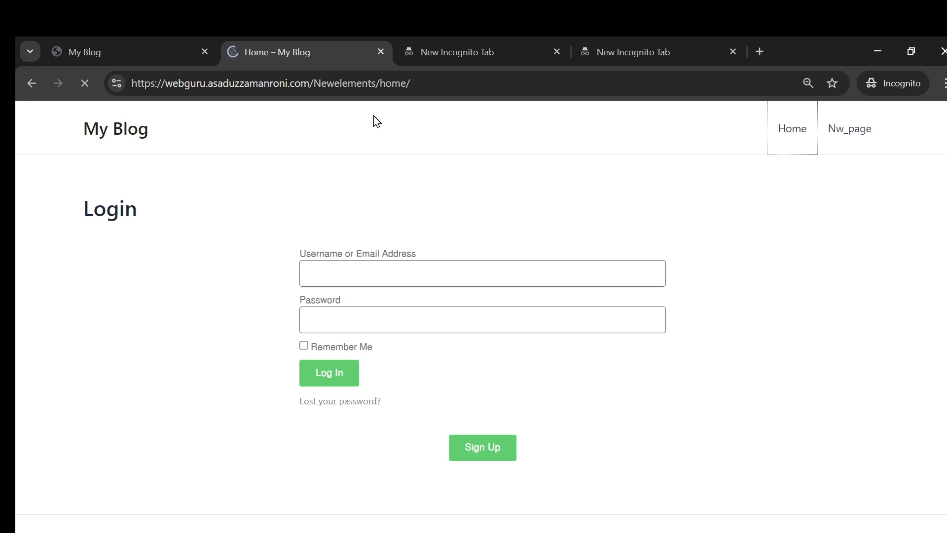
key("ctrl+l")
key("ctrl+c")
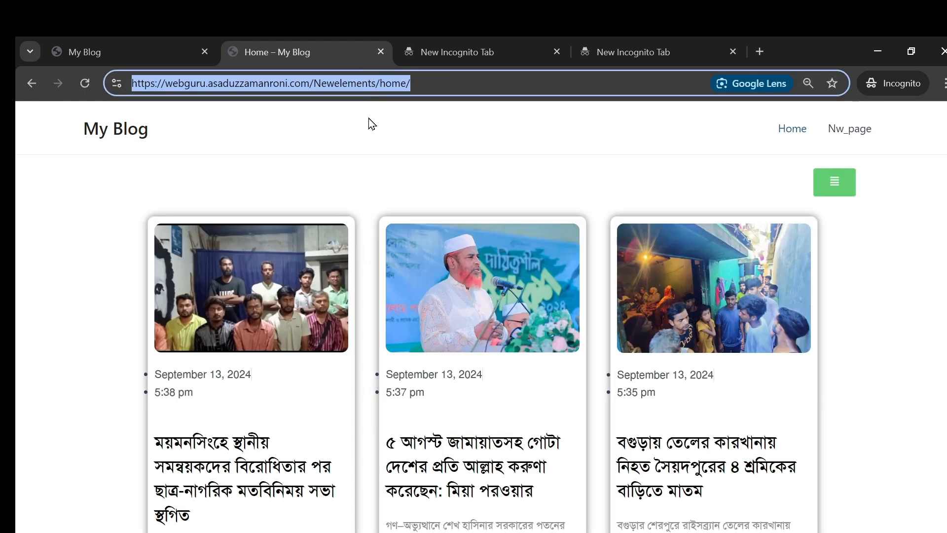
Step: Paste the Home page URL as the redirect target and publish the Login page
left_click(335, 458)
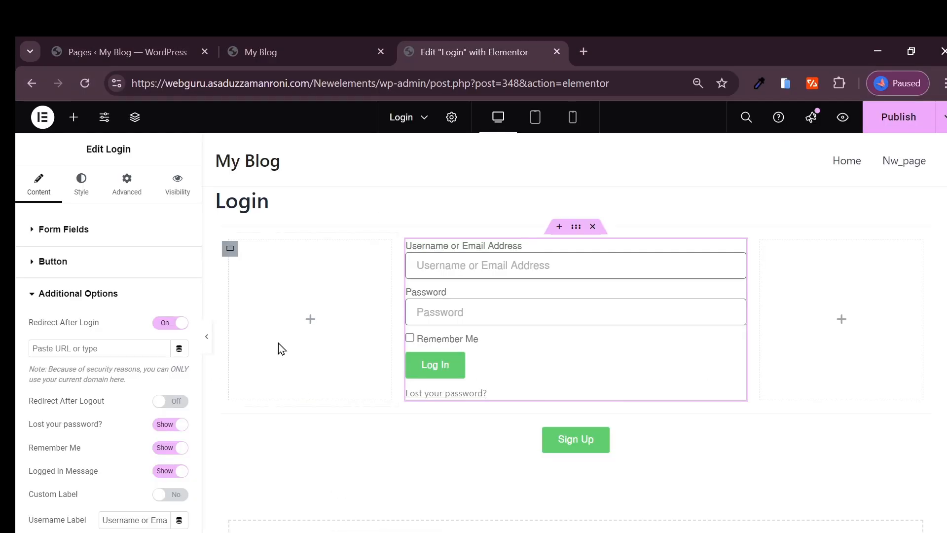
left_click(131, 351)
key("ctrl+v")
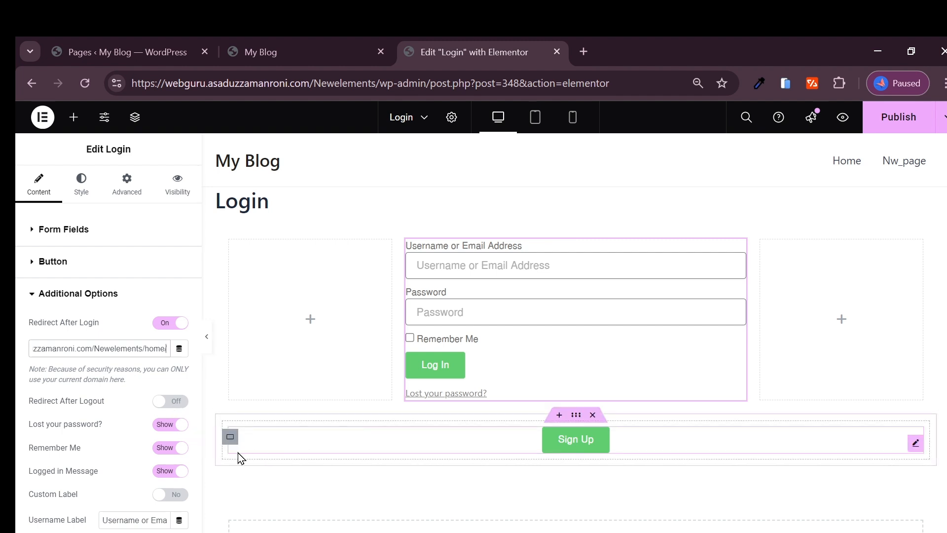
left_click(897, 117)
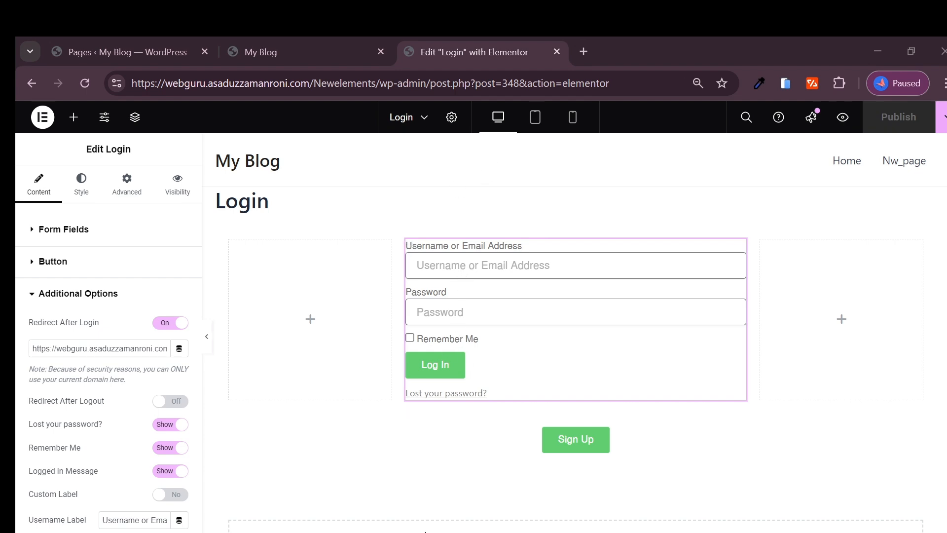
mouse_move(432, 531)
left_click(486, 494)
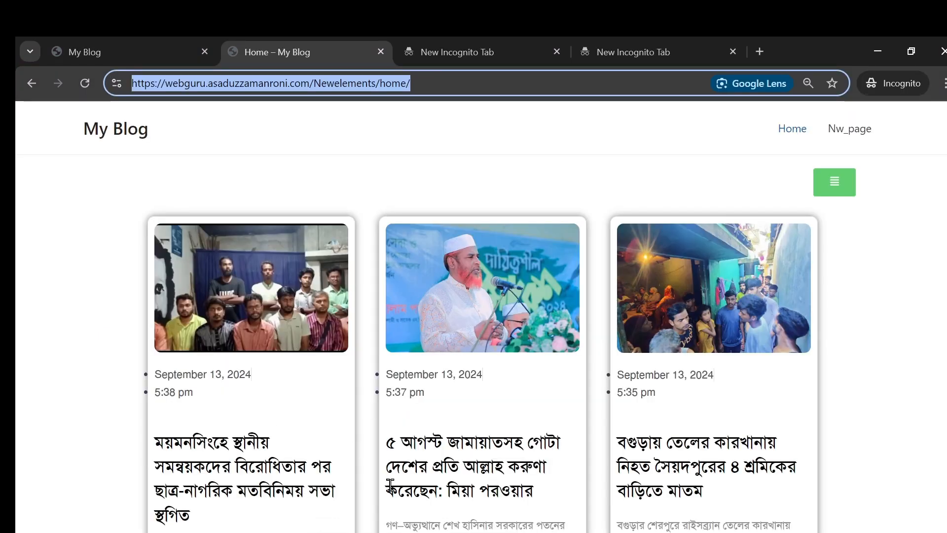
Step: Look over the blog's registration page, then return to the Login page
left_click(186, 49)
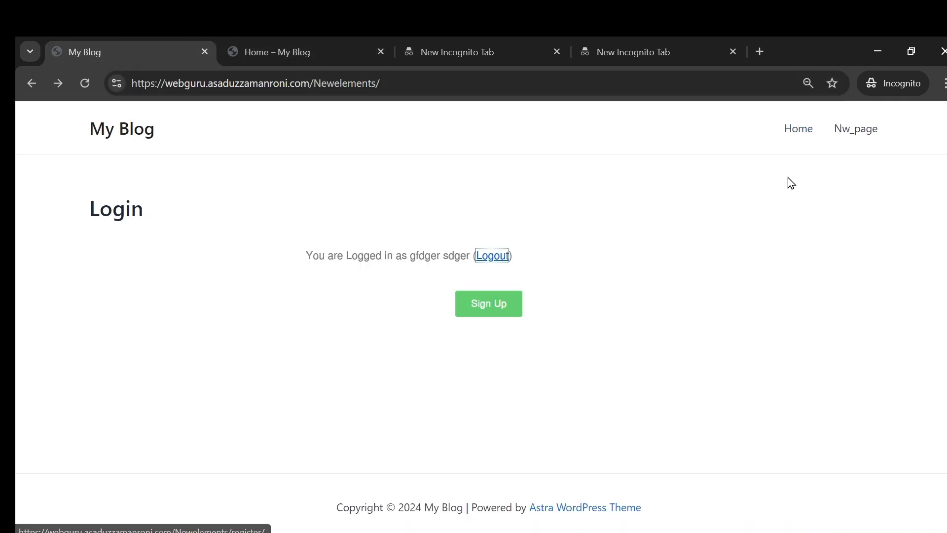
left_click(486, 306)
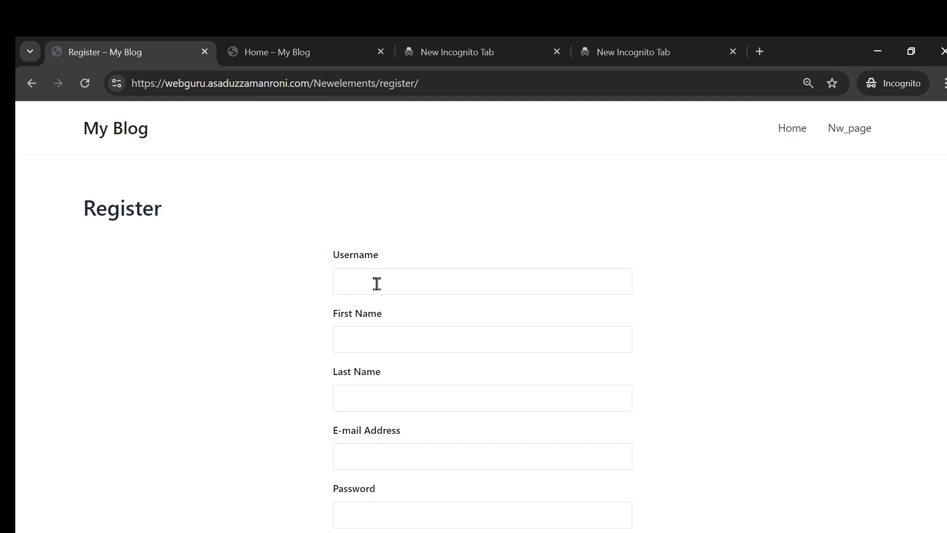
scroll(394, 320, "down", 4)
left_click(551, 412)
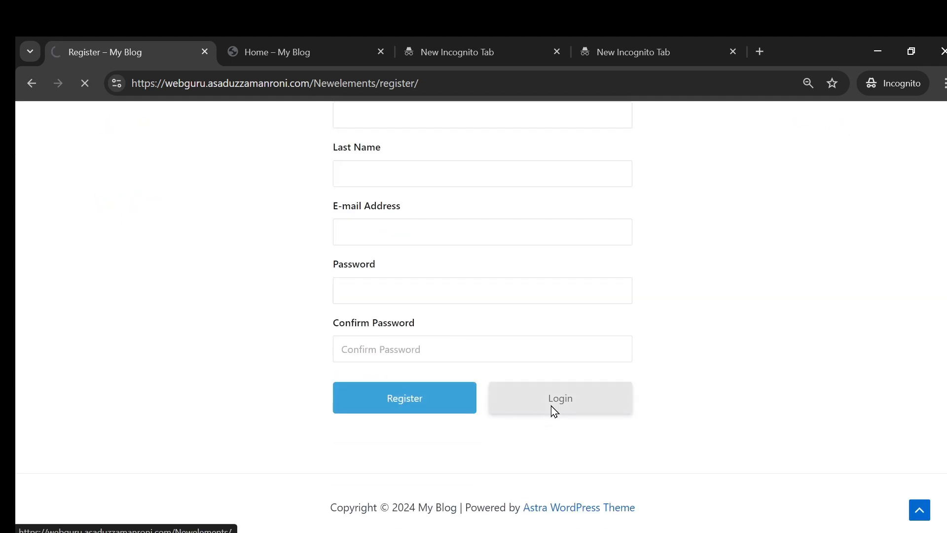
Step: Paste the test account's e-mail into the login username field
left_click(342, 274)
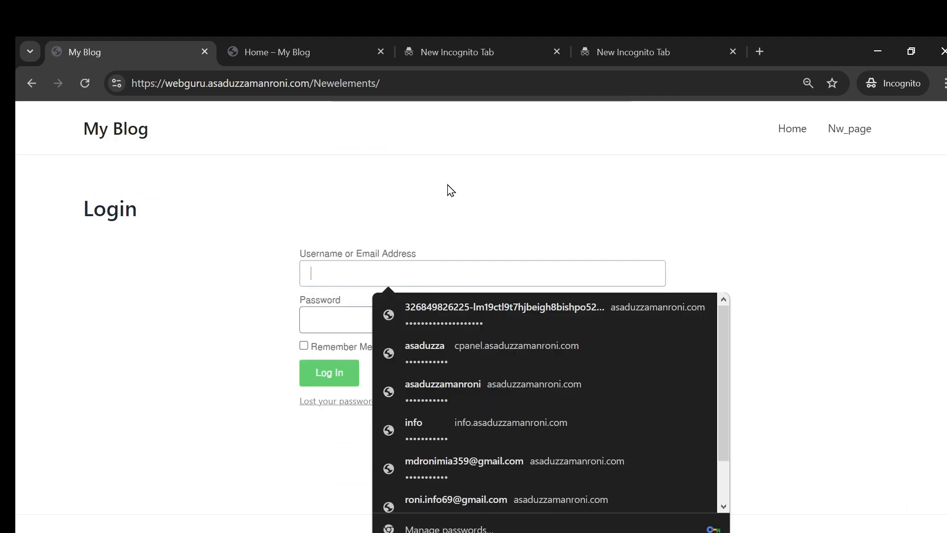
left_click(626, 49)
left_click(369, 79)
left_click(448, 54)
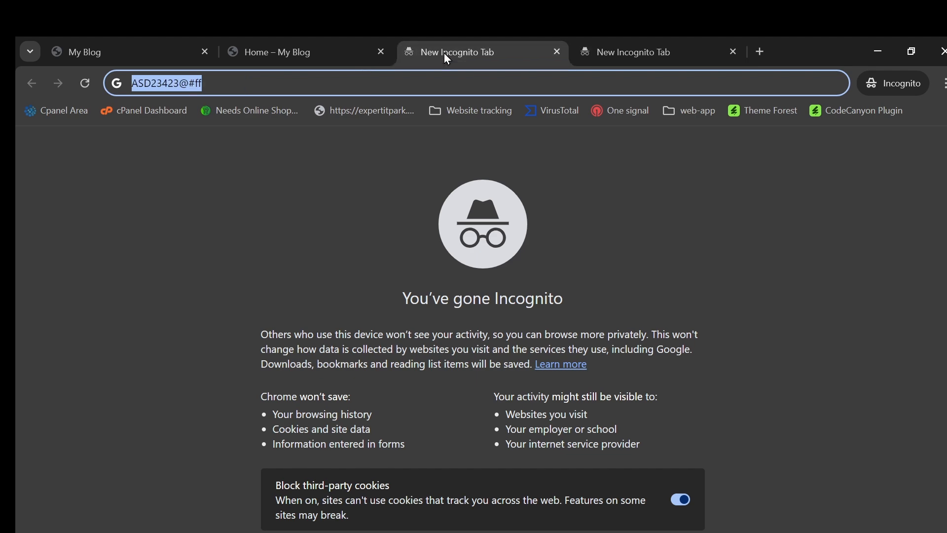
left_click(275, 47)
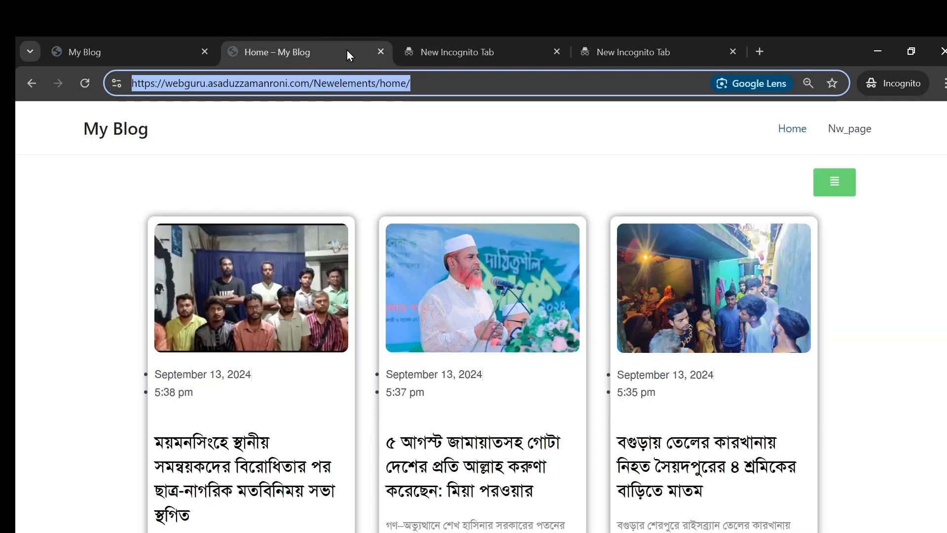
left_click(422, 42)
left_click(151, 40)
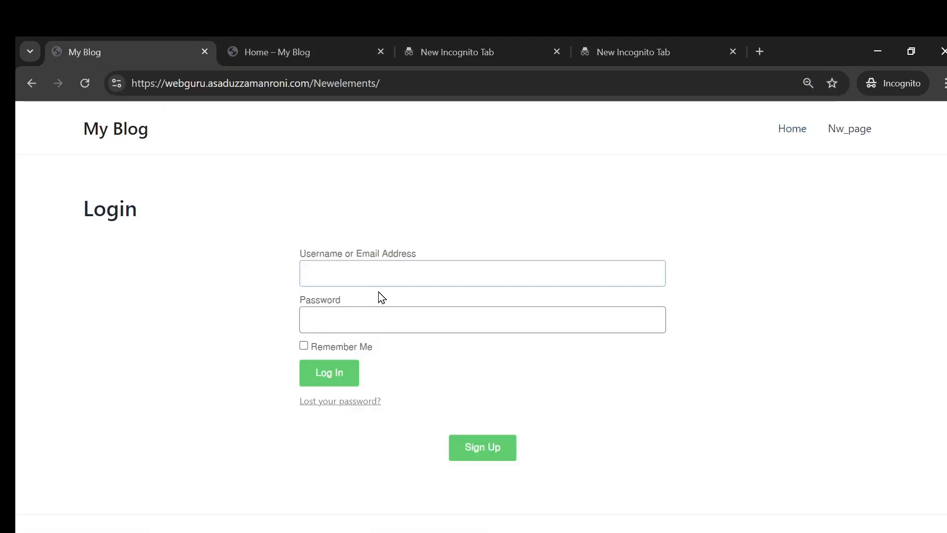
left_click(365, 270)
key("ctrl+v")
Step: Paste the account password, log in, and scroll through the home page's post cards
left_click(401, 48)
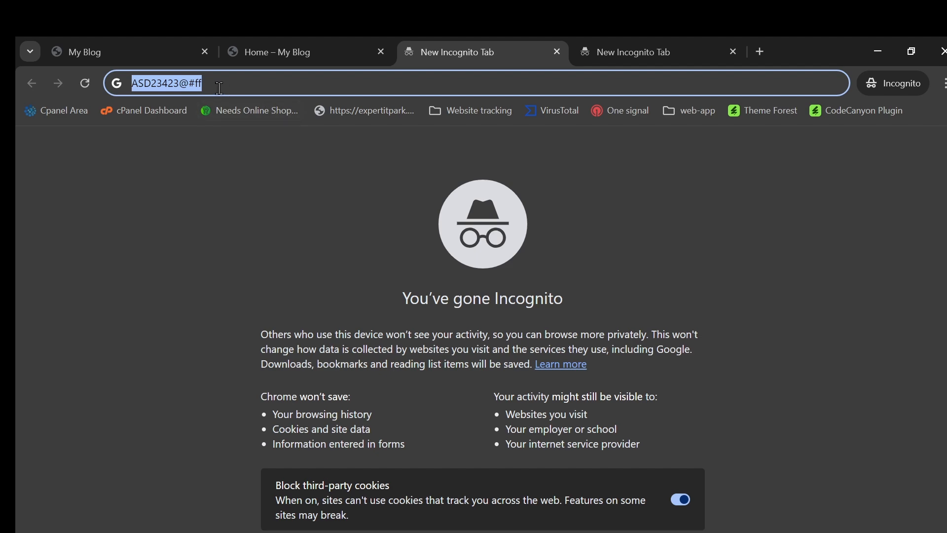
left_click(148, 52)
left_click(389, 331)
key("ctrl+v")
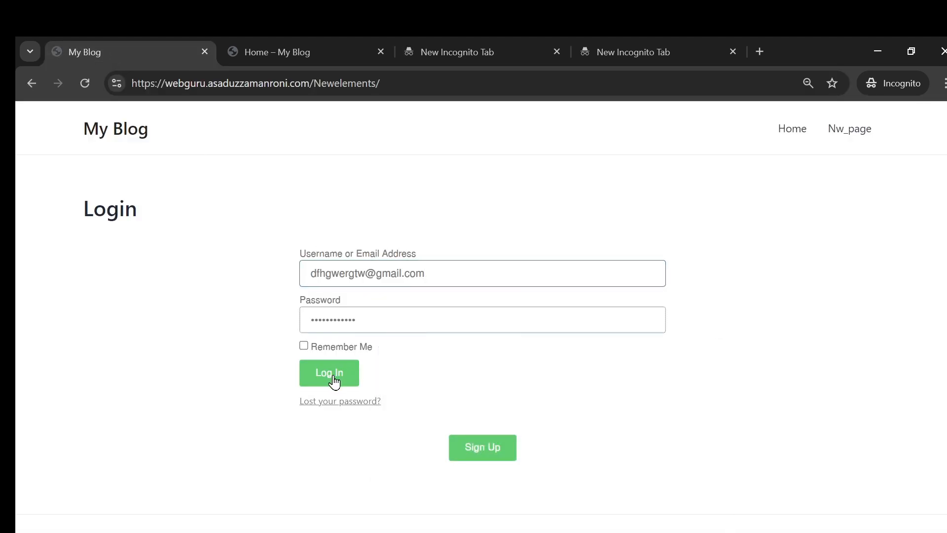
left_click(332, 380)
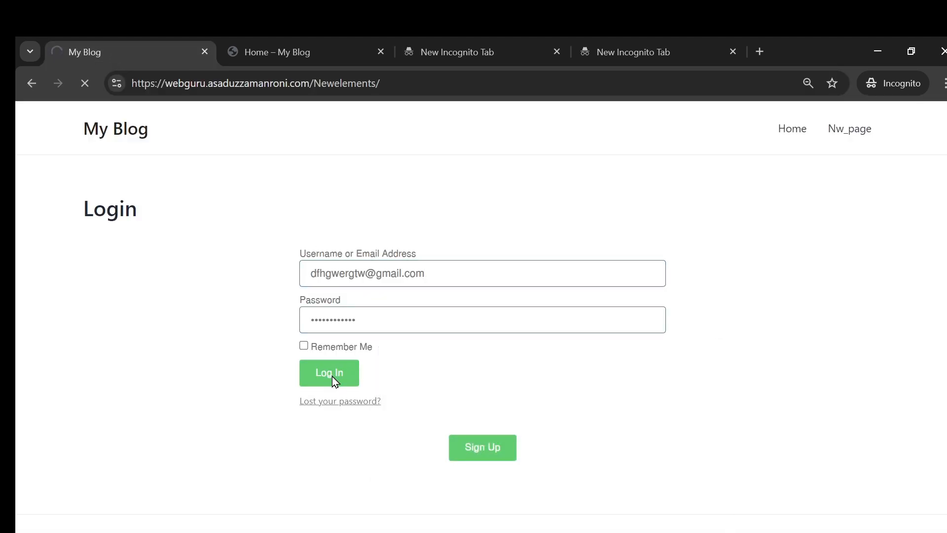
scroll(578, 249, "down", 4)
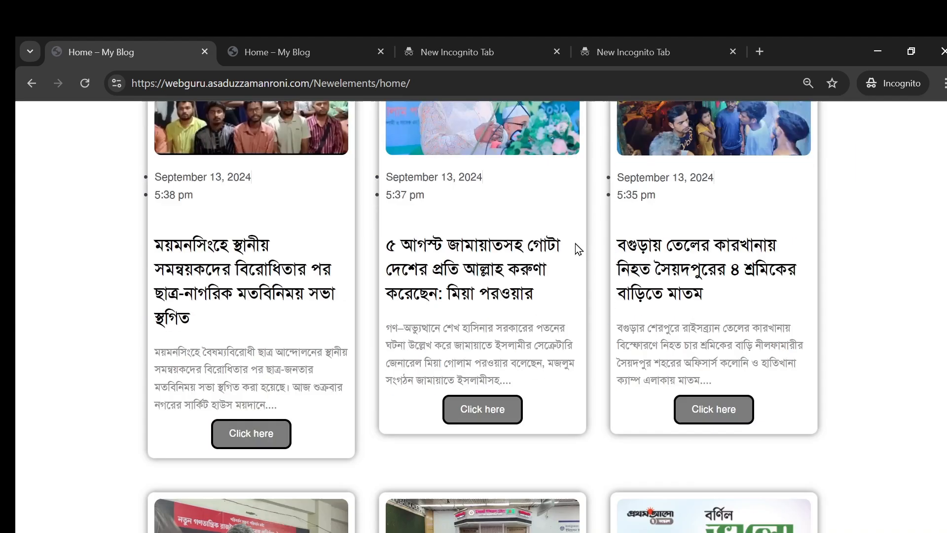
scroll(661, 431, "up", 5)
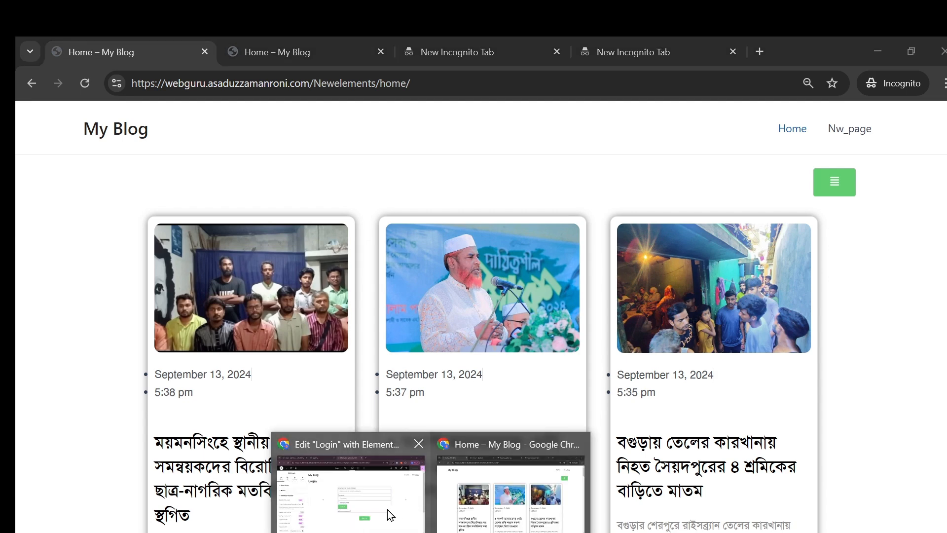
Step: Go from the Elementor Login editor to the Ultimate Member Forms list
left_click(389, 513)
left_click(148, 52)
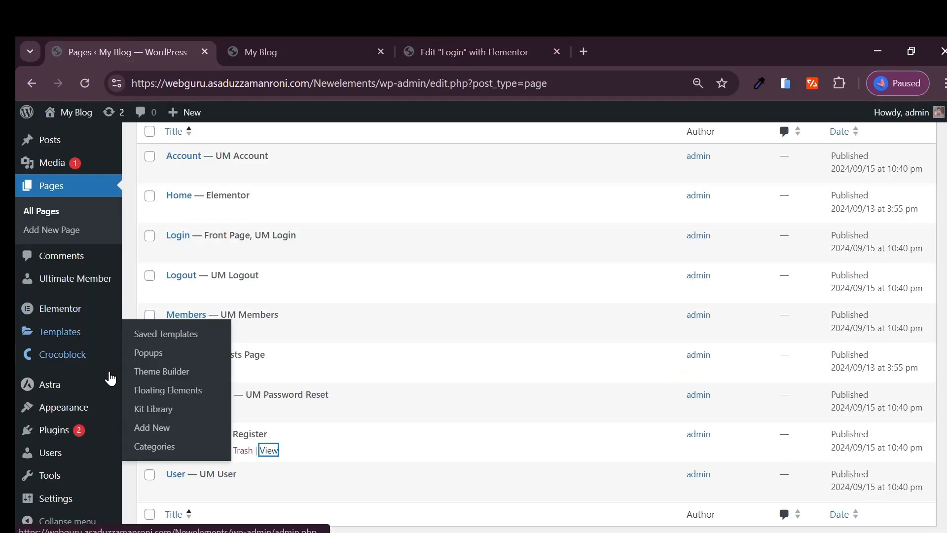
scroll(69, 374, "down", 1)
mouse_move(72, 279)
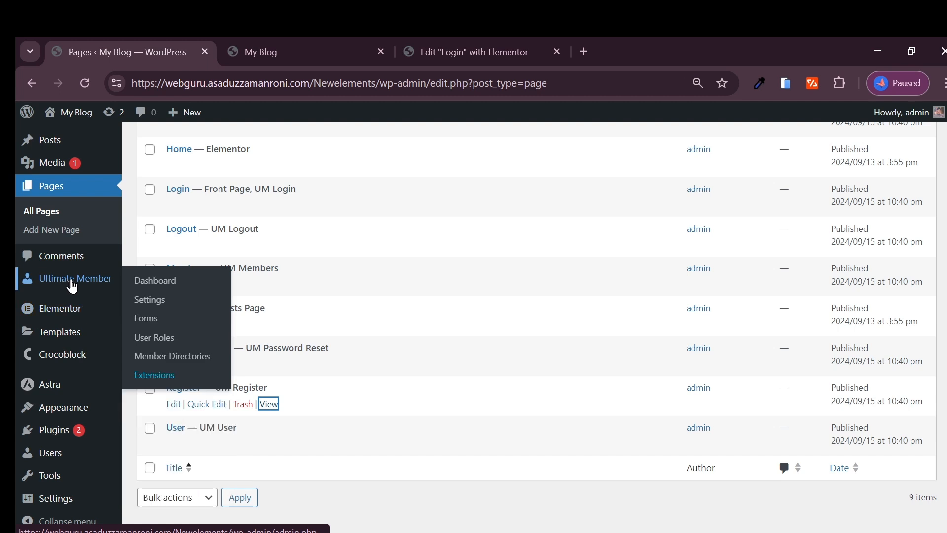
left_click(154, 321)
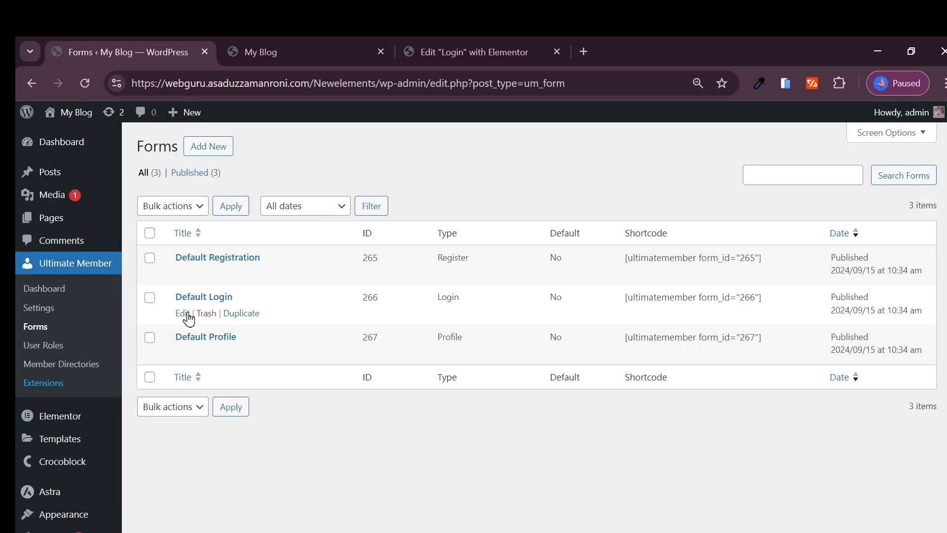
Step: Open Default Login in a new tab and view its addable fields without adding any
right_click(181, 320)
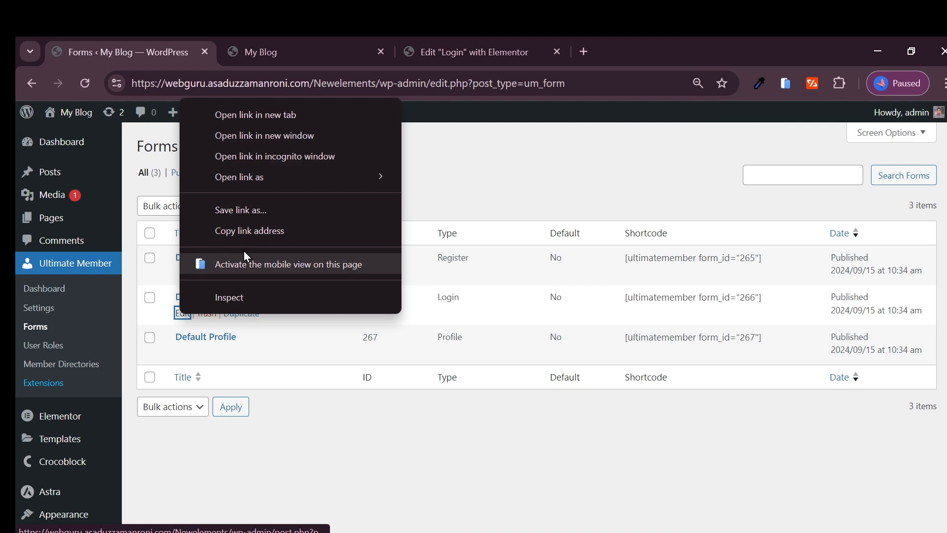
left_click(268, 117)
left_click(620, 52)
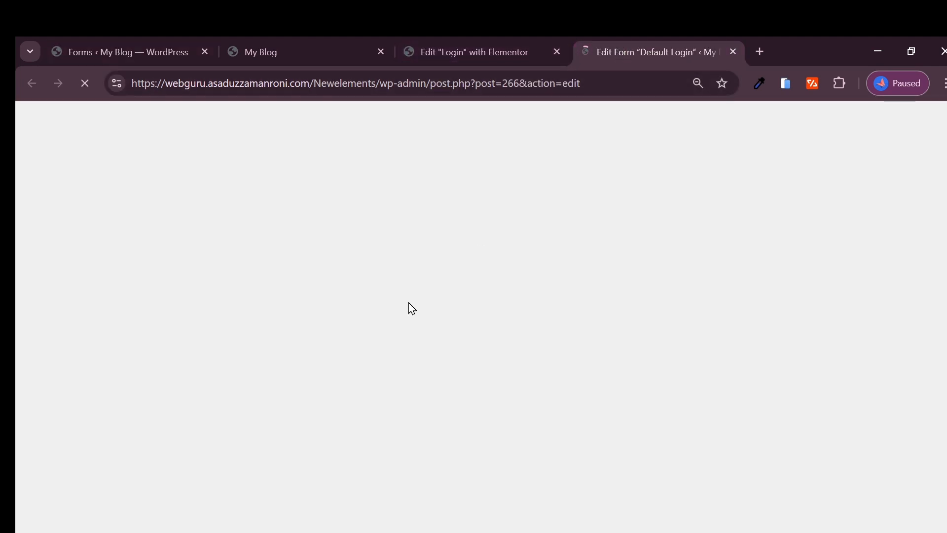
scroll(312, 367, "down", 2)
scroll(311, 367, "down", 2)
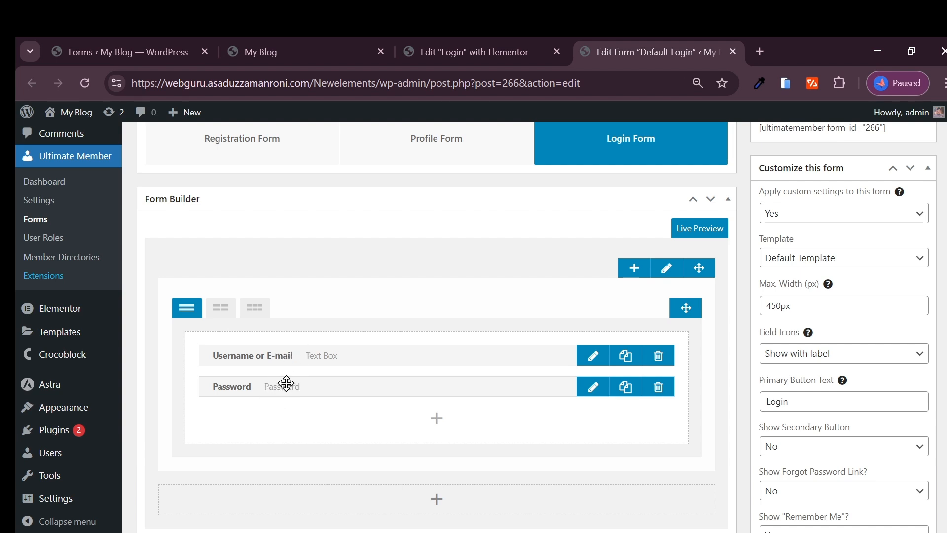
left_click(438, 418)
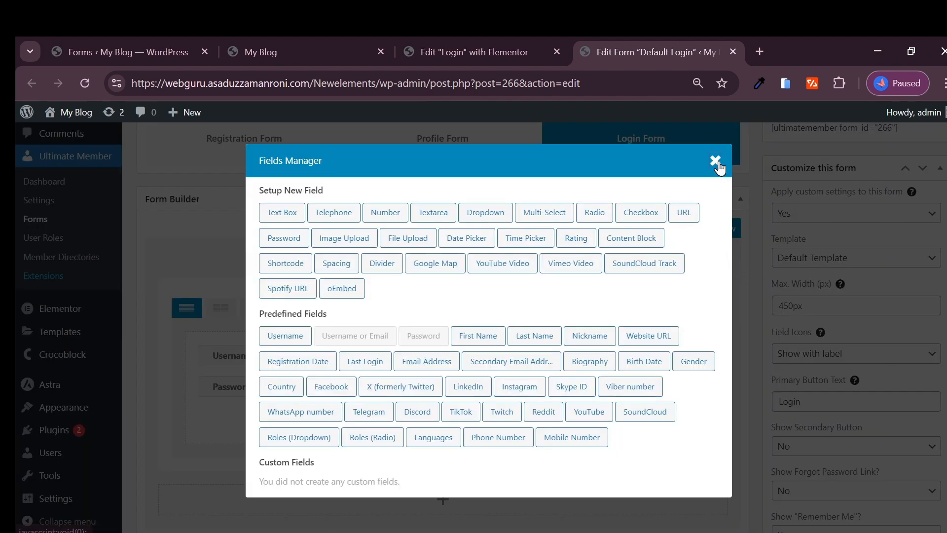
left_click(716, 163)
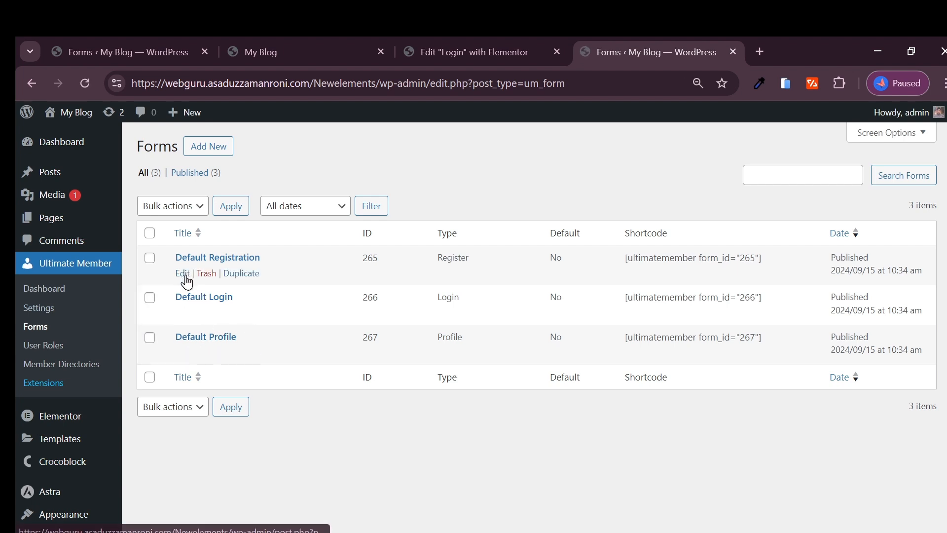
Step: Open Default Registration in a new tab and view its addable fields without adding any
right_click(183, 275)
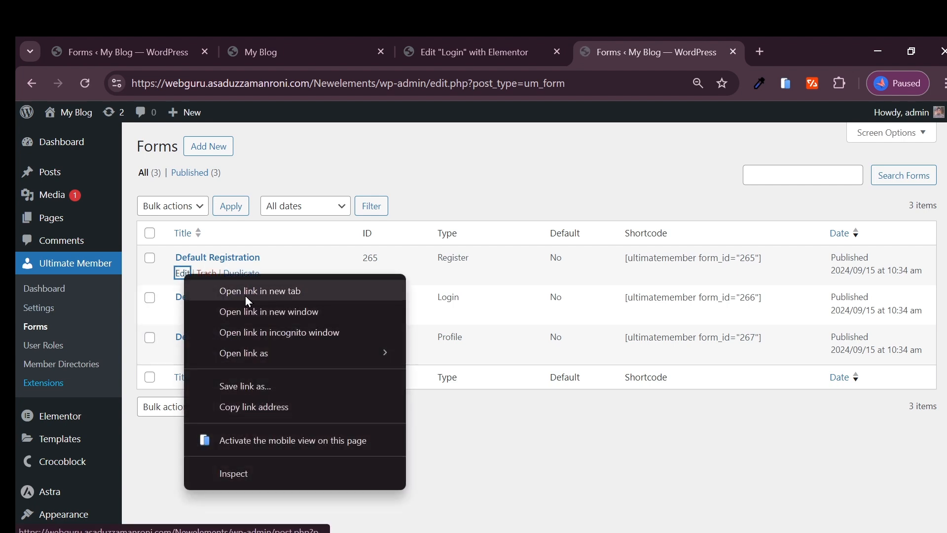
left_click(246, 294)
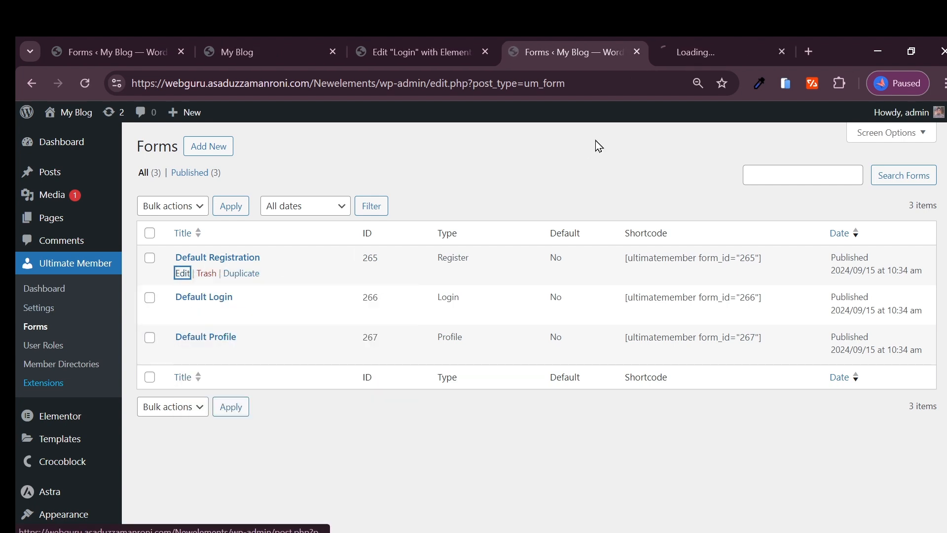
left_click(715, 50)
scroll(311, 331, "down", 4)
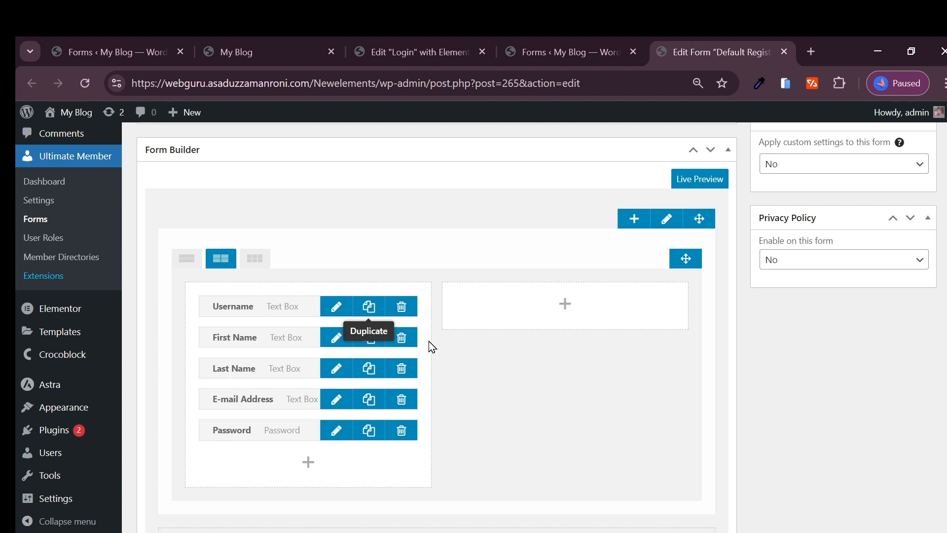
scroll(429, 347, "down", 2)
left_click(309, 363)
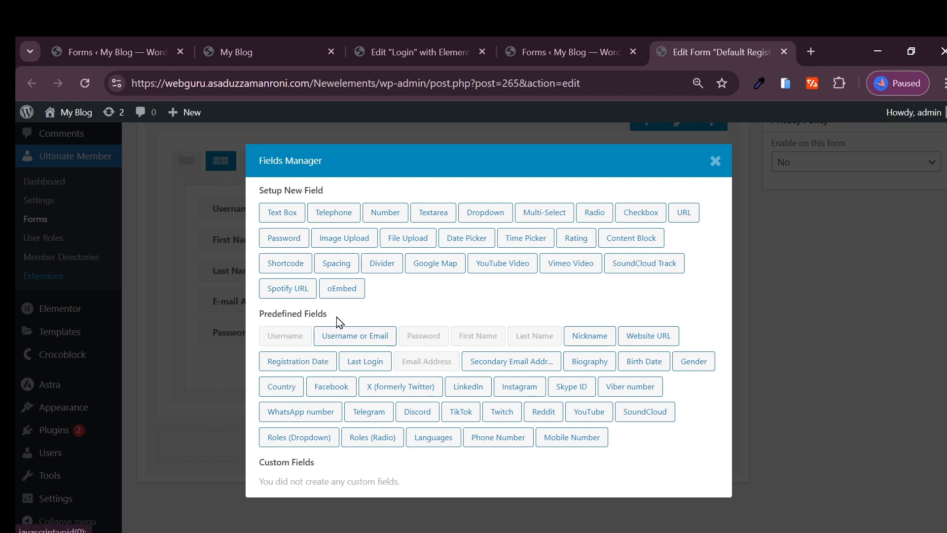
left_click(715, 161)
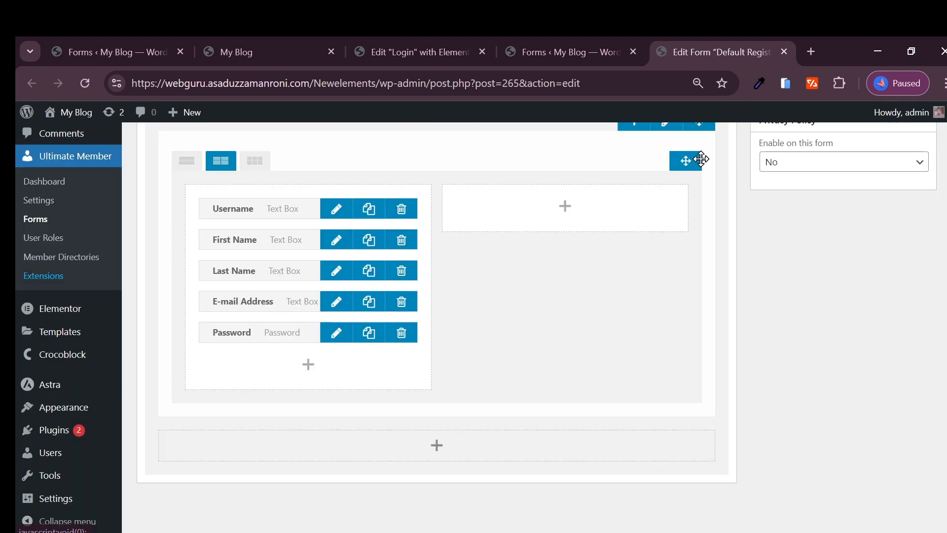
scroll(552, 313, "up", 6)
scroll(370, 303, "down", 5)
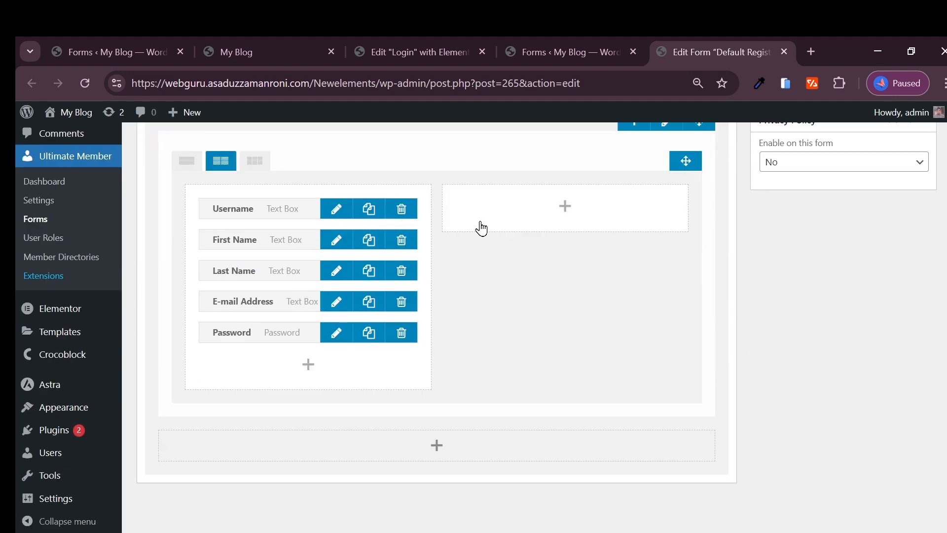
scroll(482, 226, "up", 4)
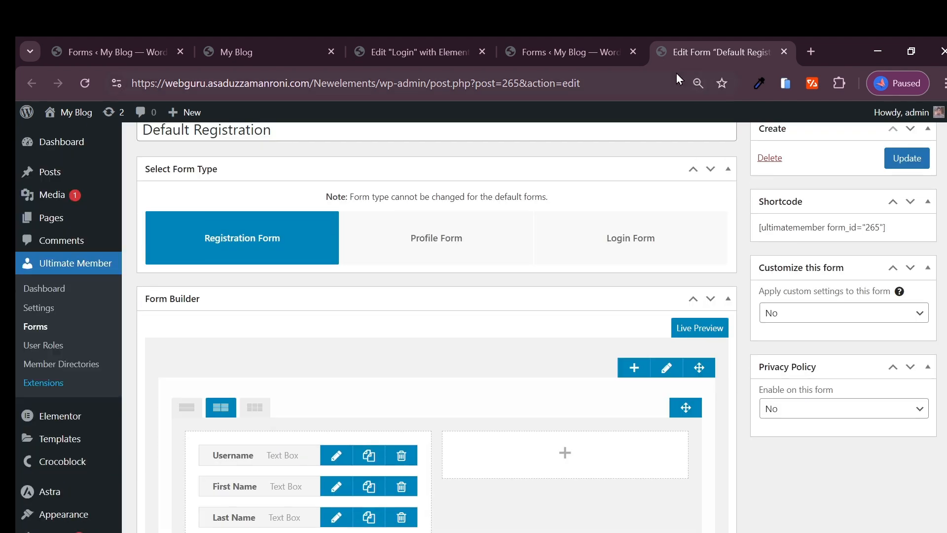
Step: Open the Default Profile form, then close the extra forms and Profile tabs
left_click(49, 327)
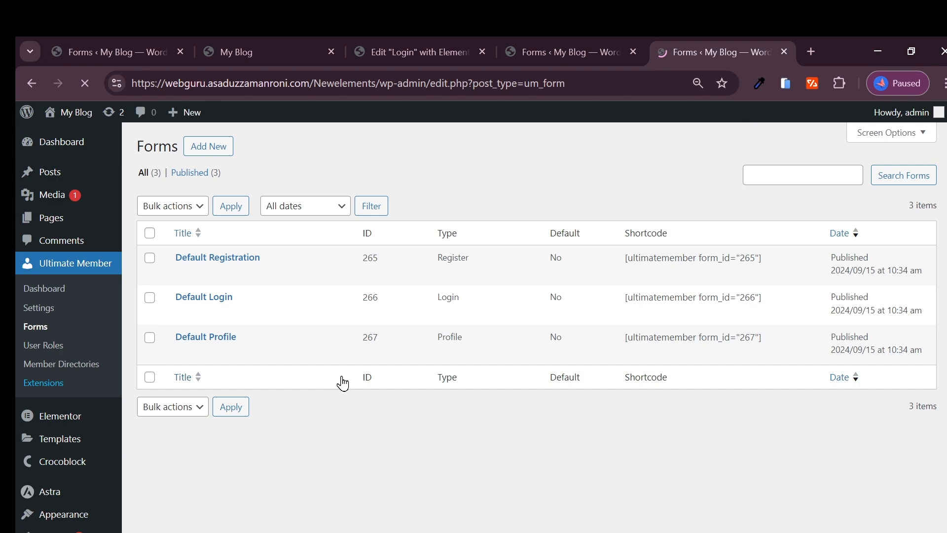
mouse_move(236, 357)
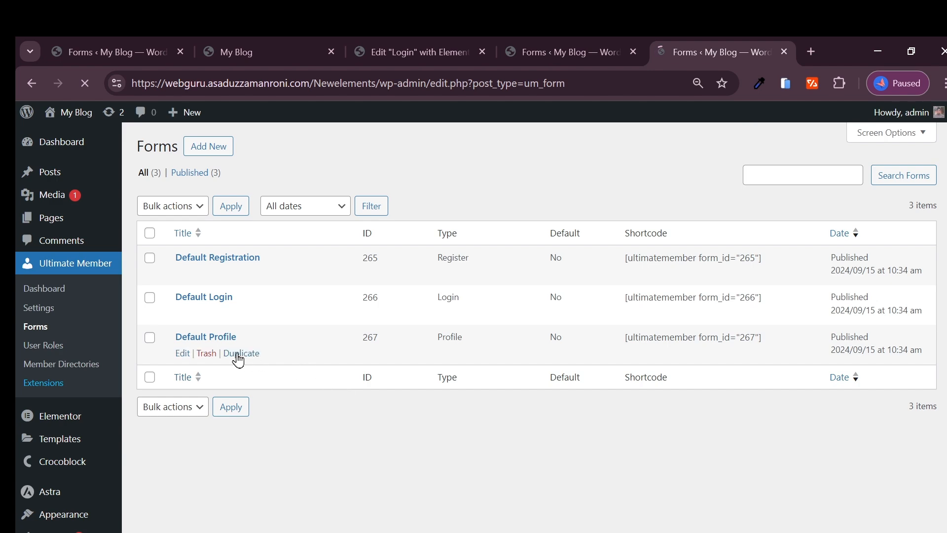
left_click(181, 357)
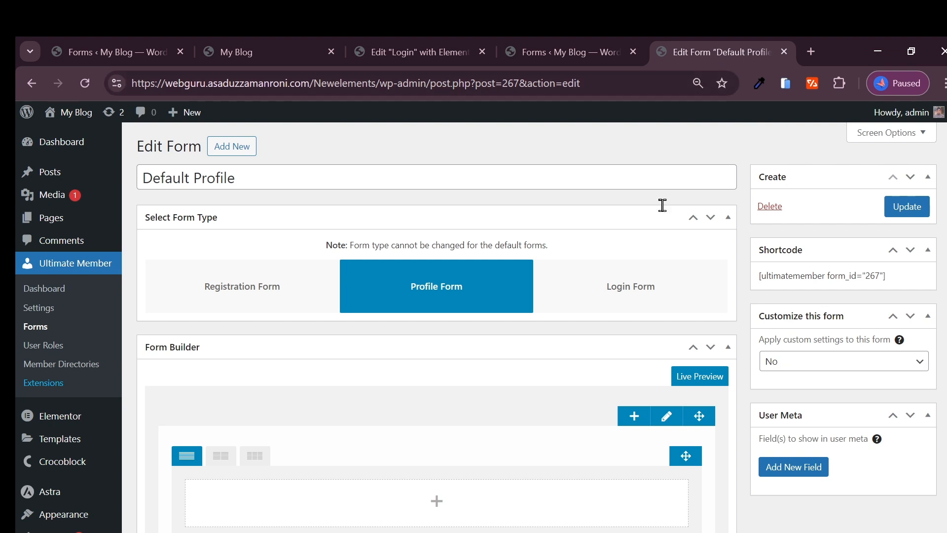
left_click(633, 52)
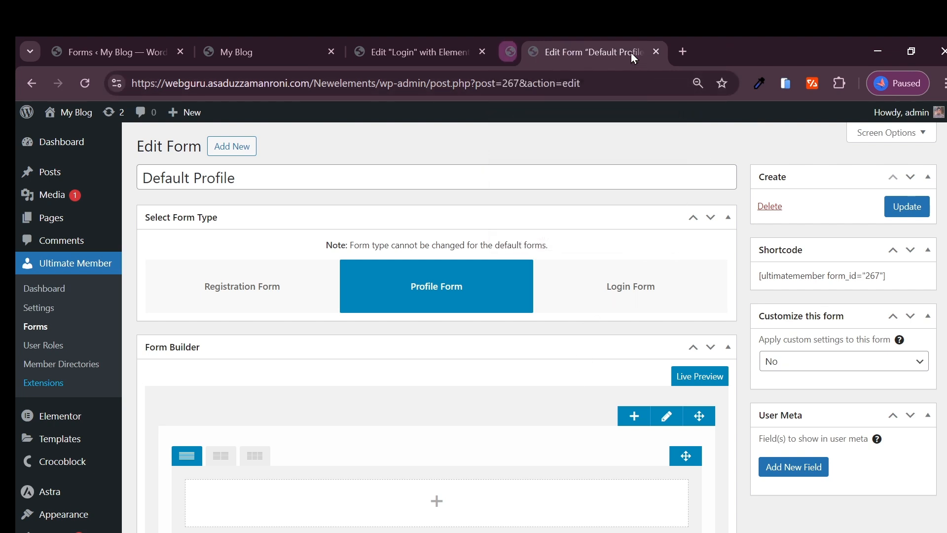
left_click(633, 52)
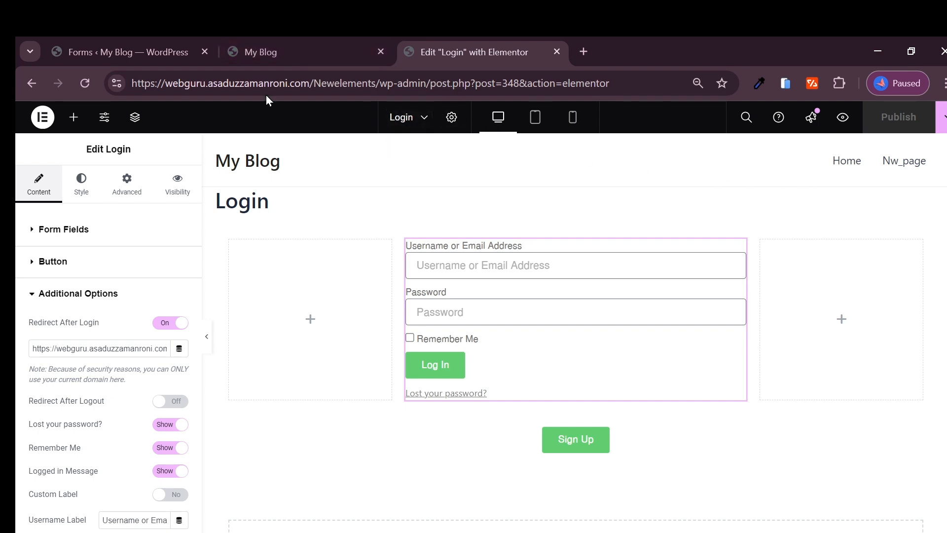
Step: Reload the live blog to confirm admin is logged in, then return to the Forms list
left_click(268, 55)
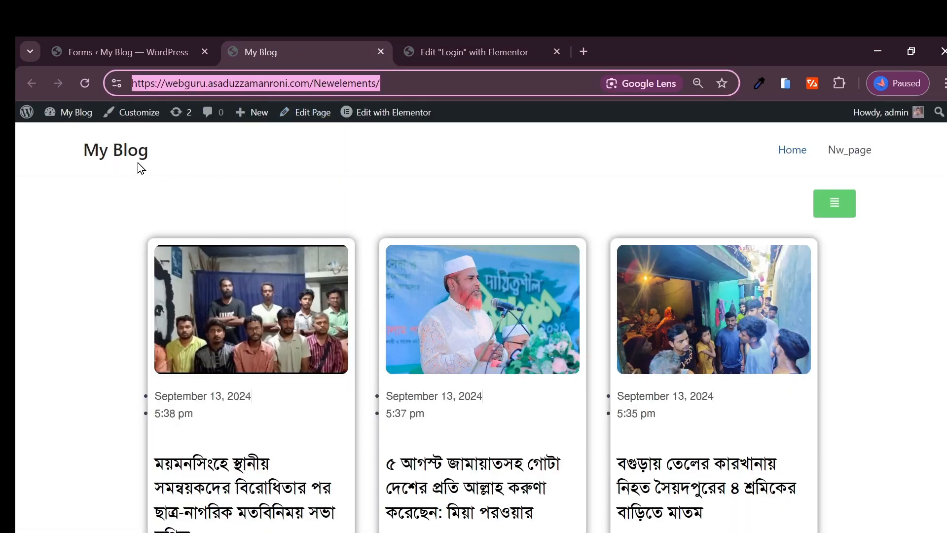
left_click(122, 154)
left_click(185, 52)
left_click(277, 53)
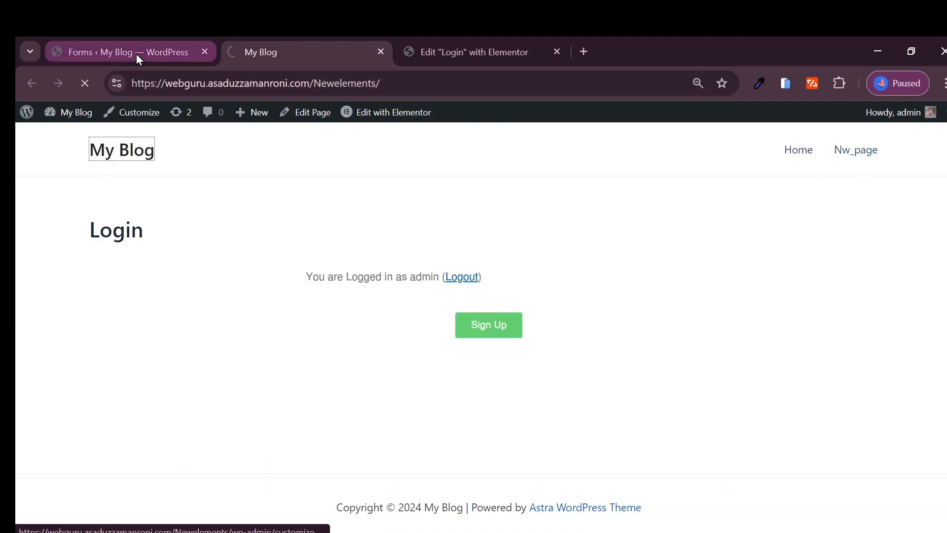
left_click(122, 52)
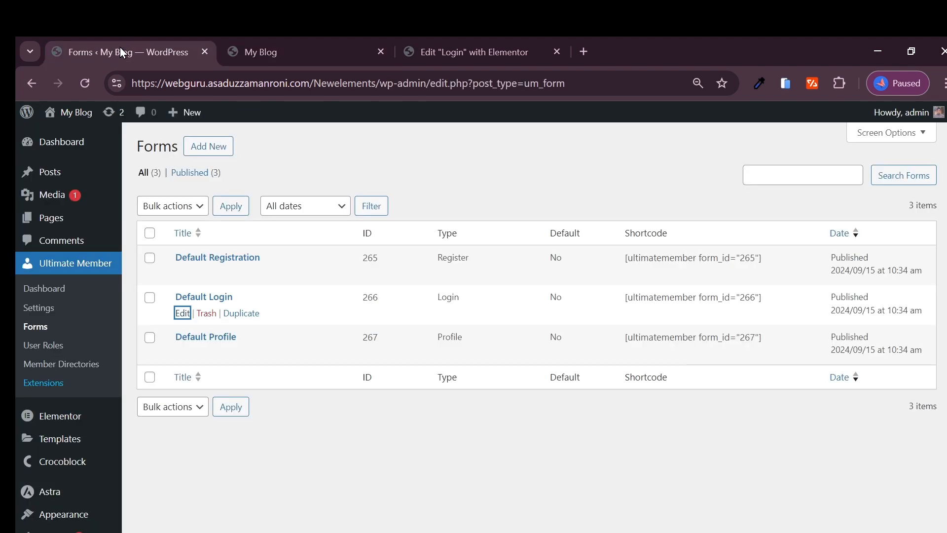
Step: Create a page titled 'My account', publish it, and open it in Elementor
mouse_move(49, 217)
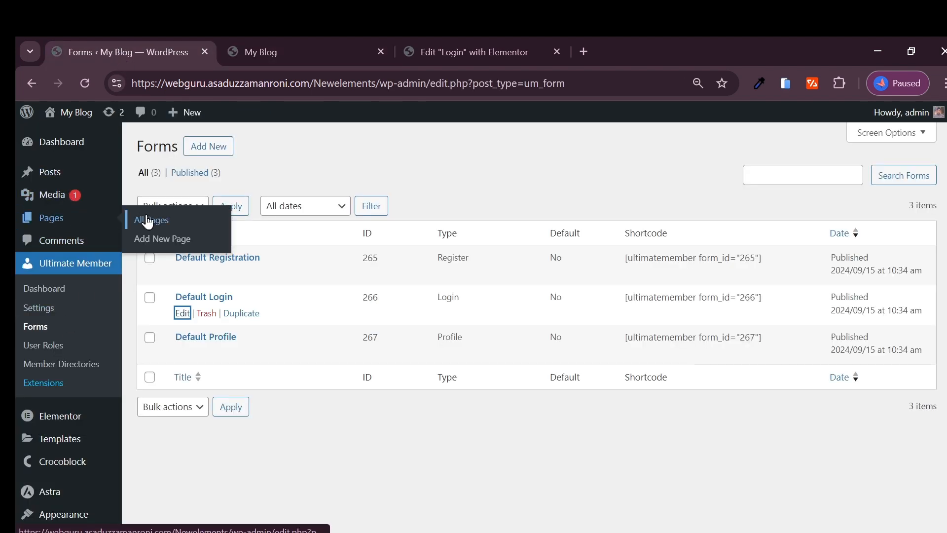
left_click(159, 245)
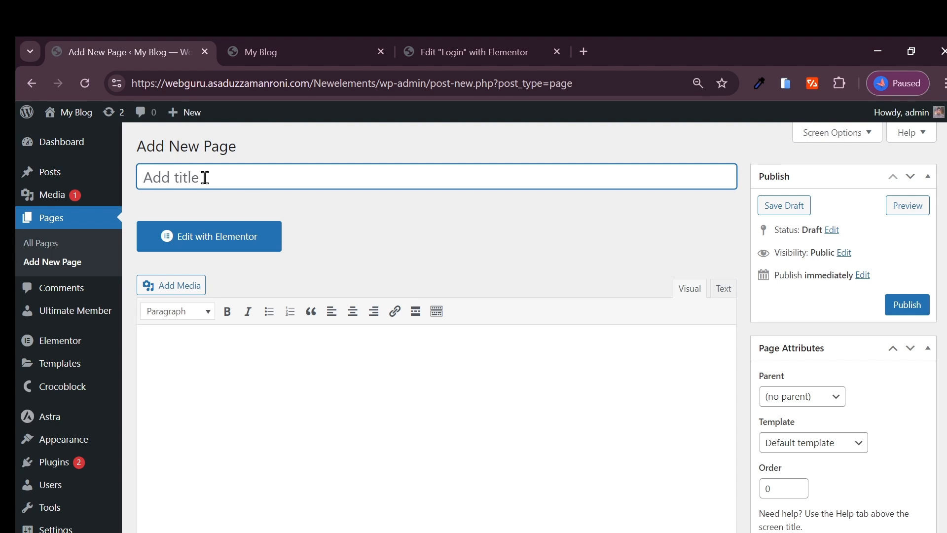
type("My account")
key("ctrl+a")
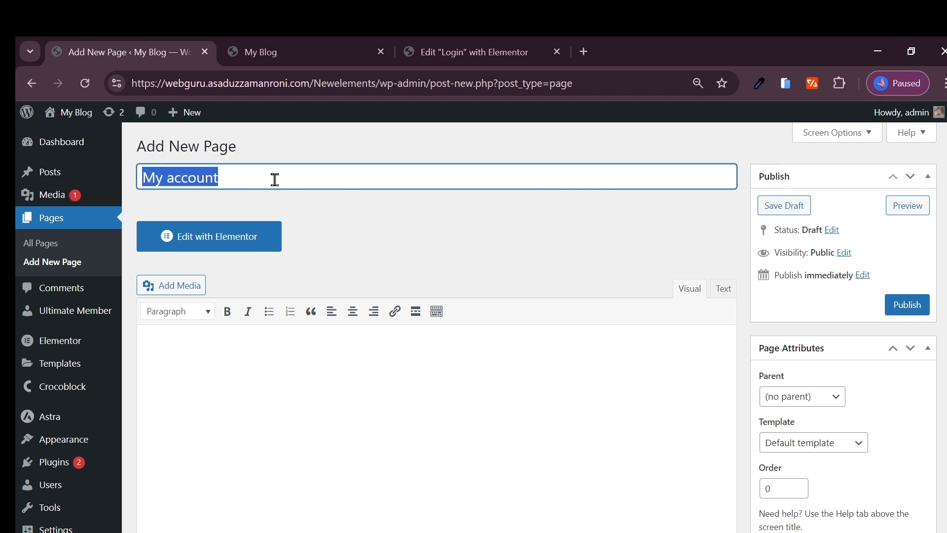
left_click(907, 305)
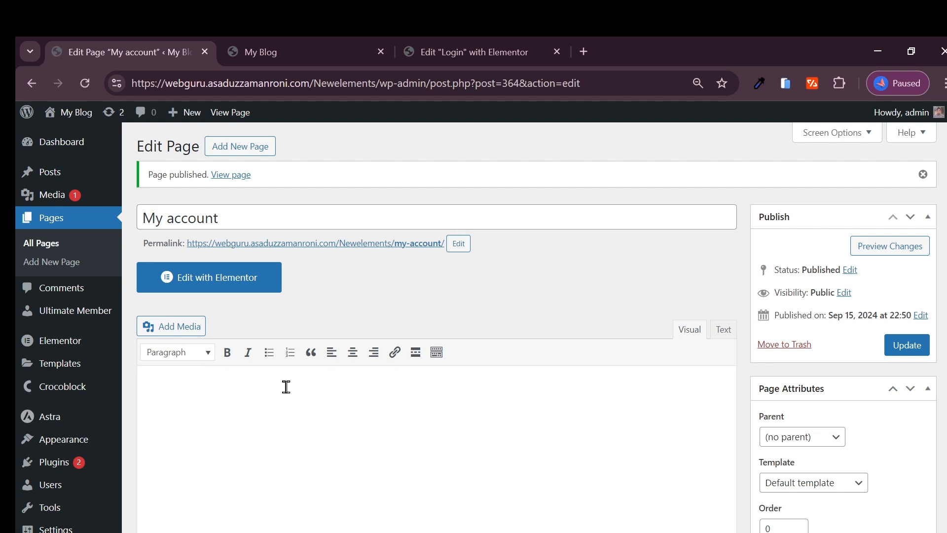
left_click(220, 286)
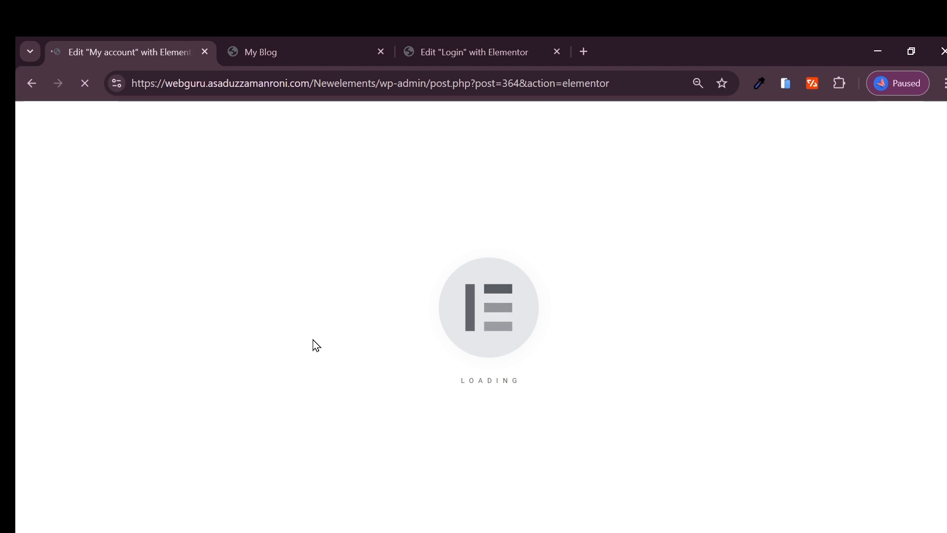
Step: Copy the Account page's link address from All Pages and return to the My account editor
left_click(264, 44)
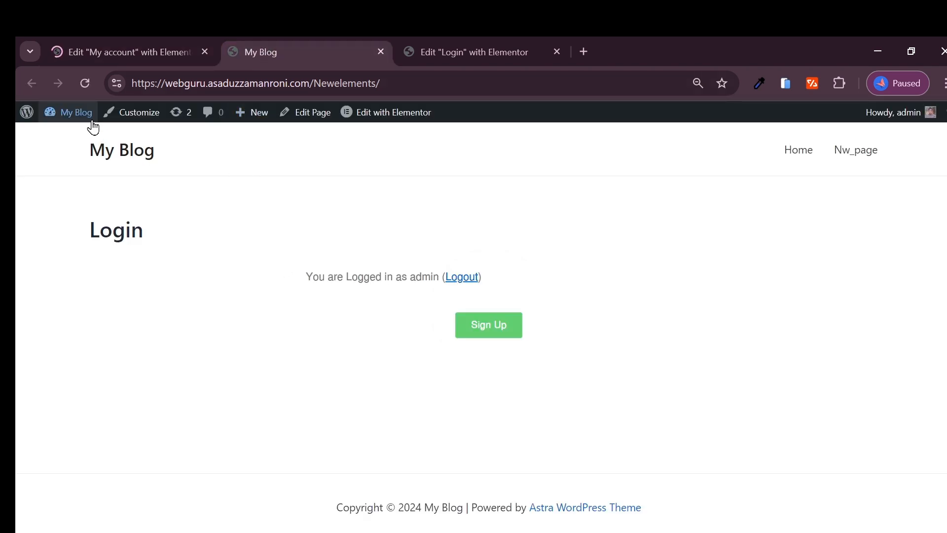
mouse_move(74, 114)
left_click(77, 143)
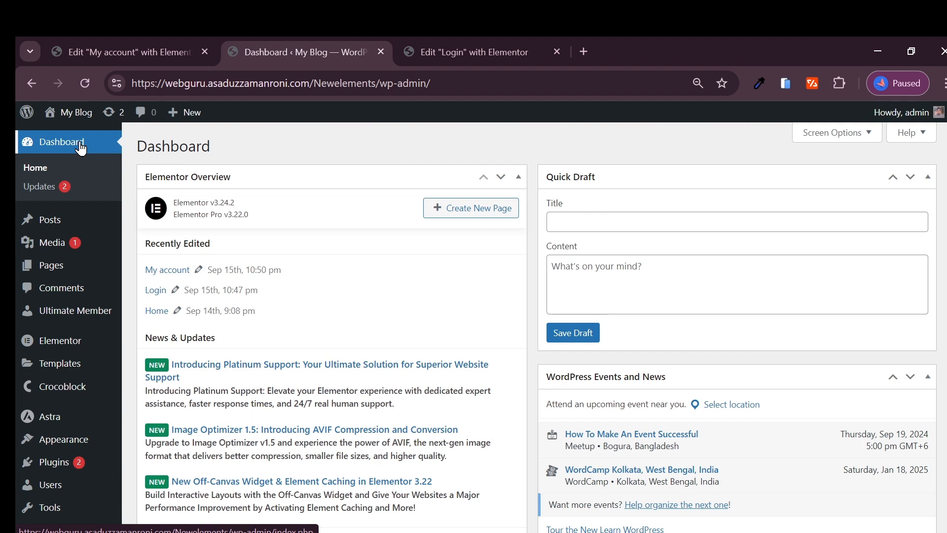
mouse_move(65, 272)
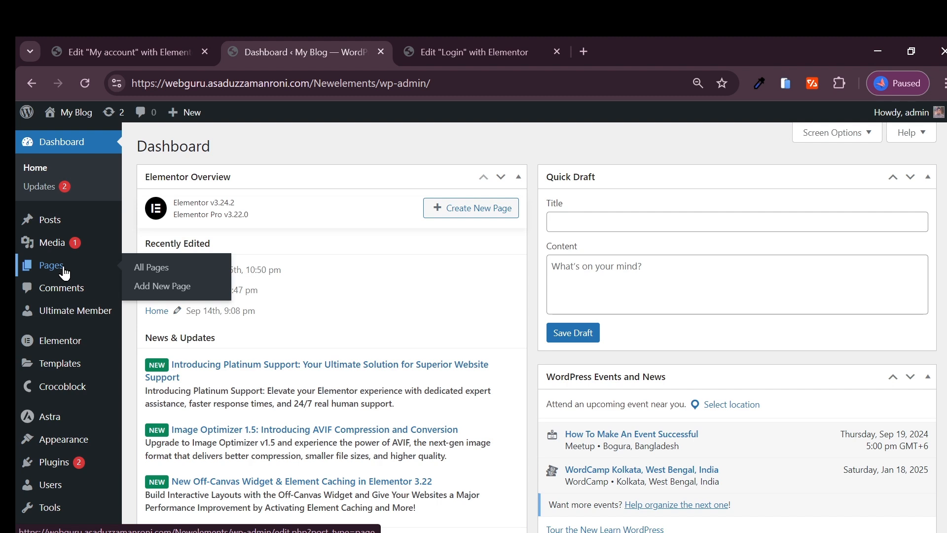
left_click(141, 273)
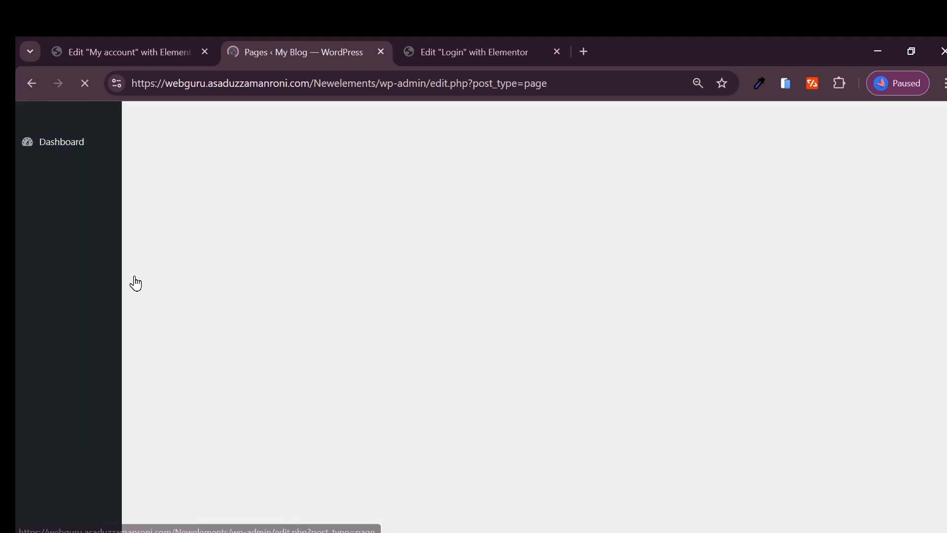
scroll(225, 315, "down", 1)
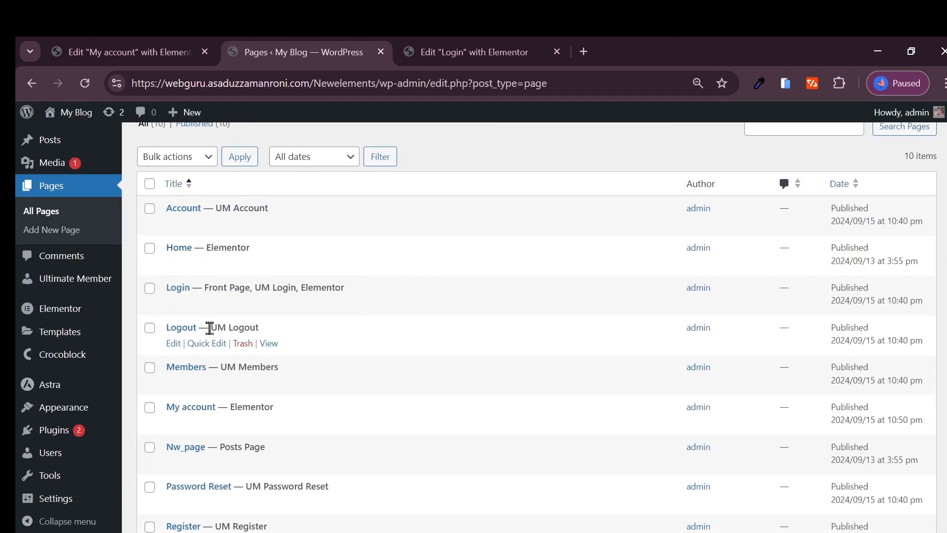
scroll(187, 356, "down", 3)
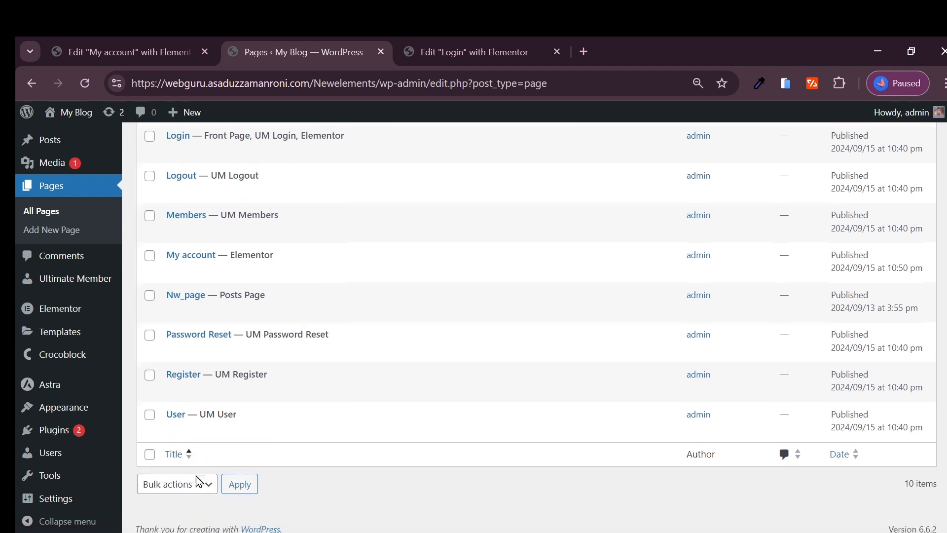
scroll(199, 481, "up", 3)
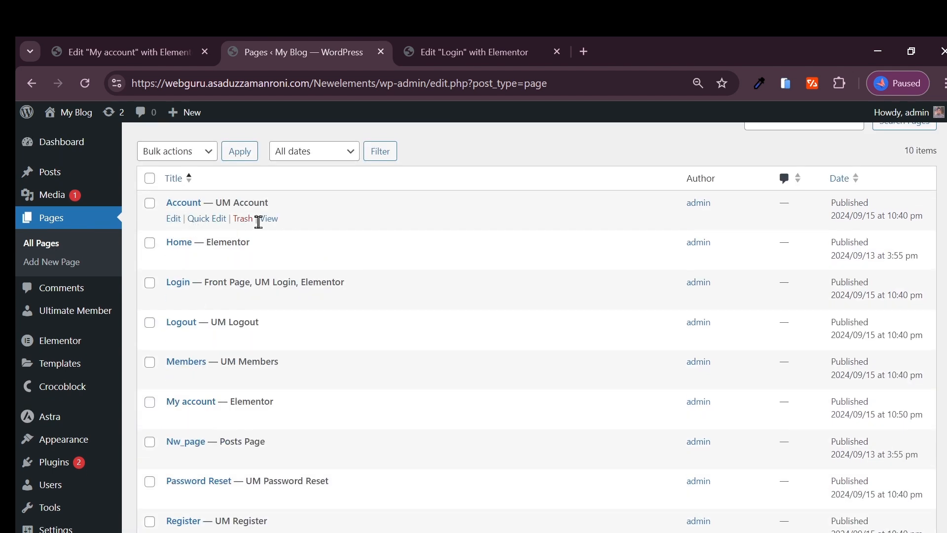
right_click(267, 219)
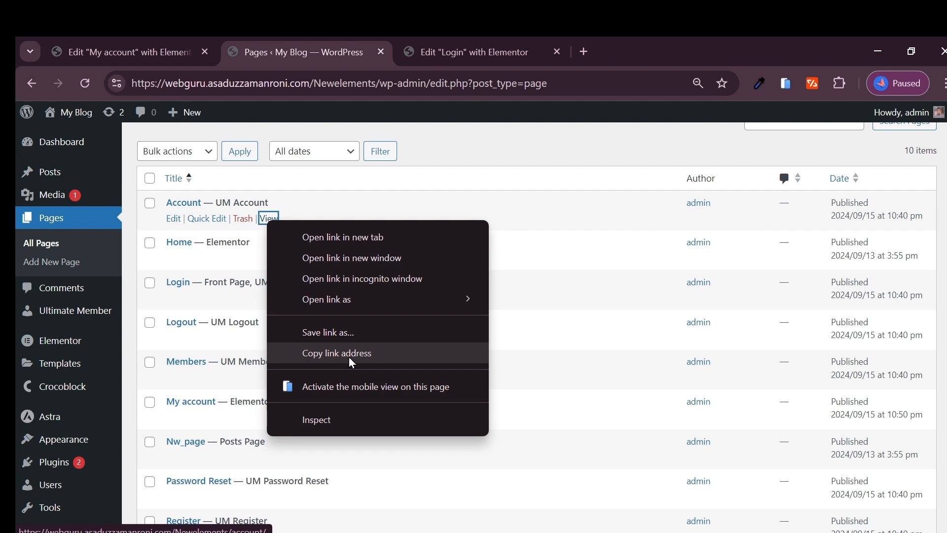
left_click(348, 354)
left_click(116, 53)
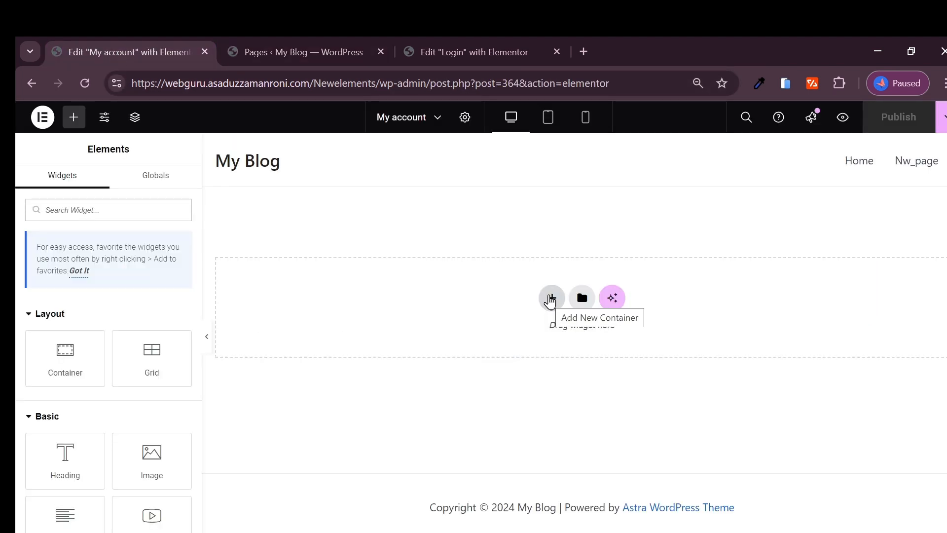
Step: Add a flexbox row container holding an empty Shortcode widget to the My account page
left_click(550, 298)
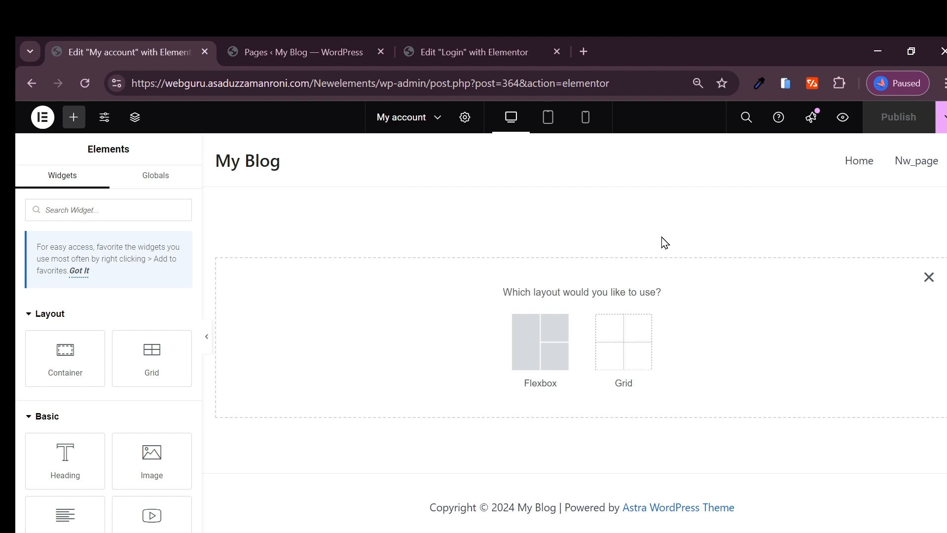
left_click(531, 349)
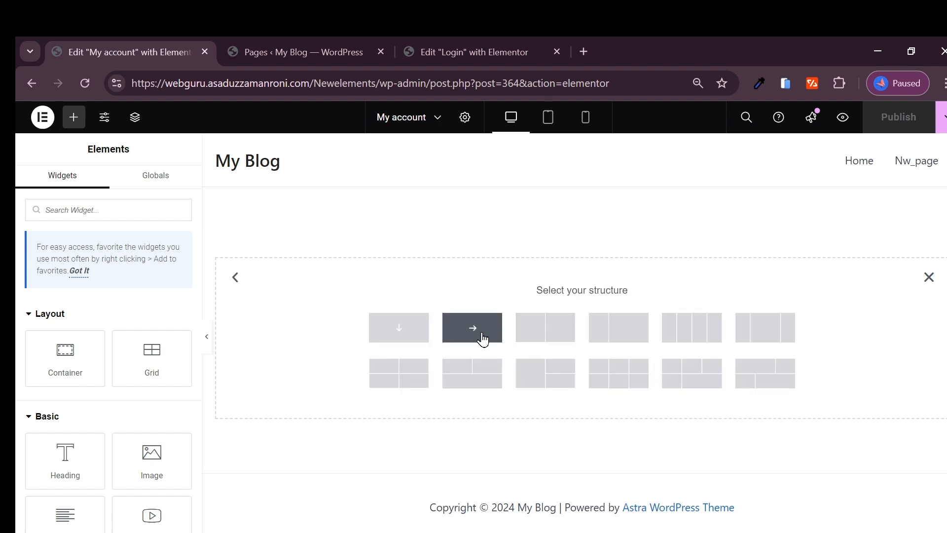
left_click(450, 337)
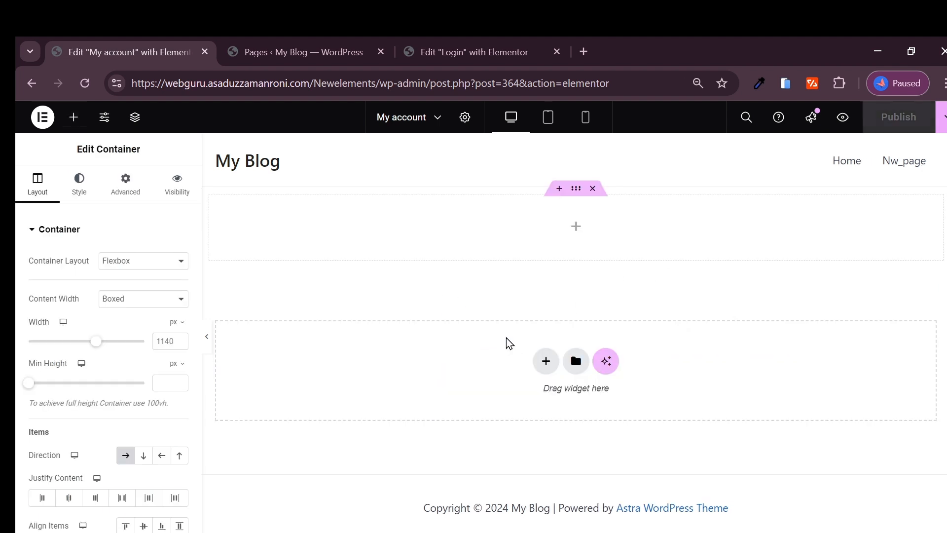
left_click(576, 232)
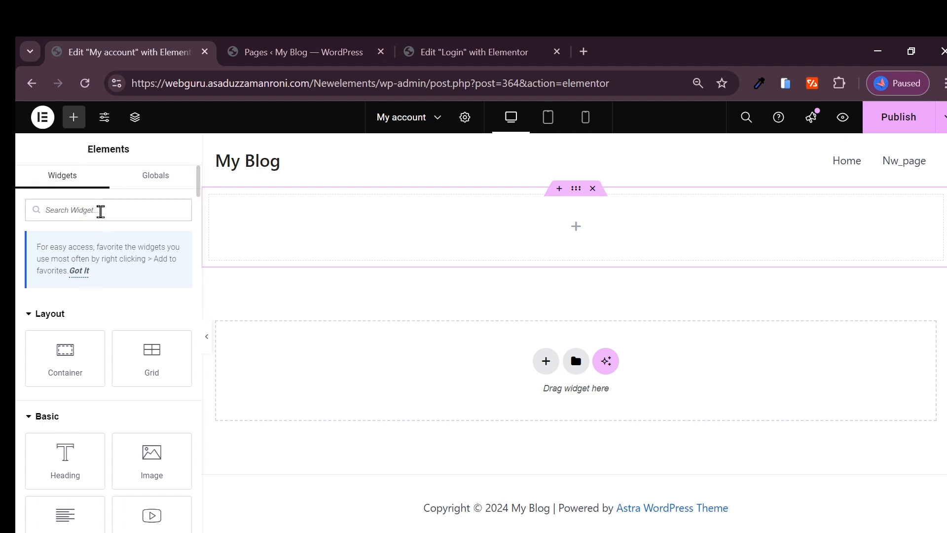
type("s")
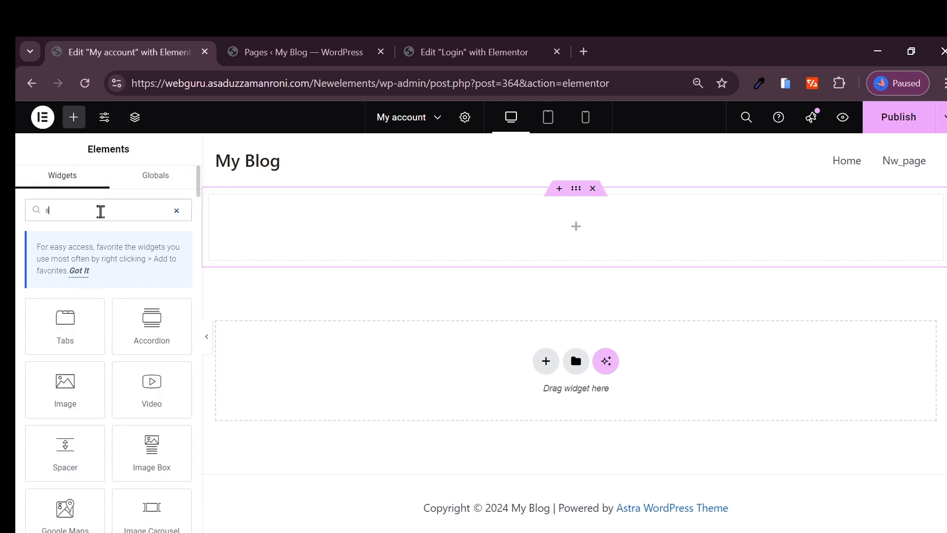
type("hor")
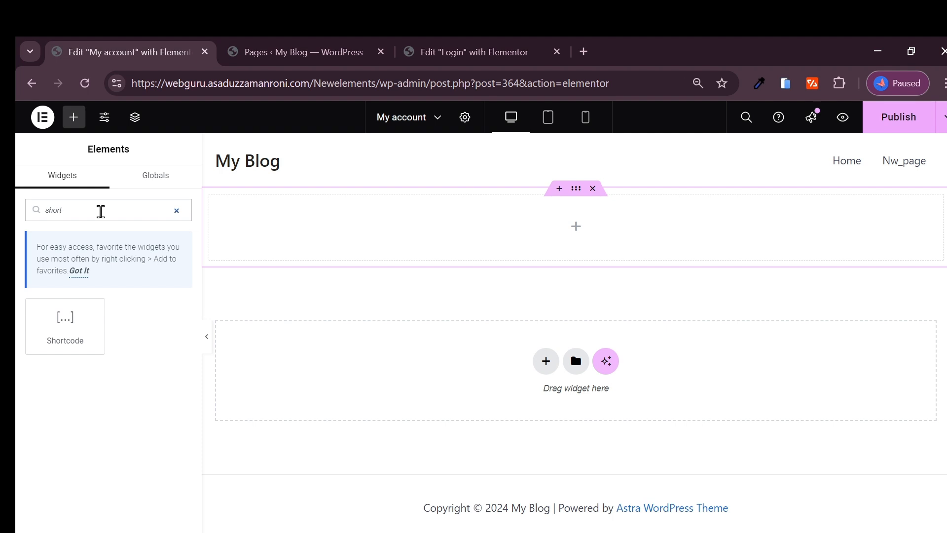
left_click_drag(64, 323, 543, 235)
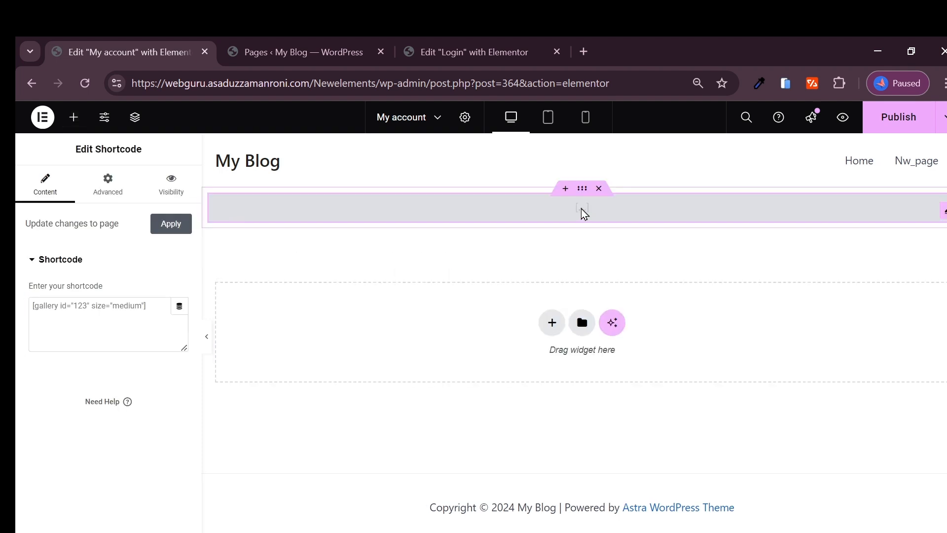
left_click(101, 309)
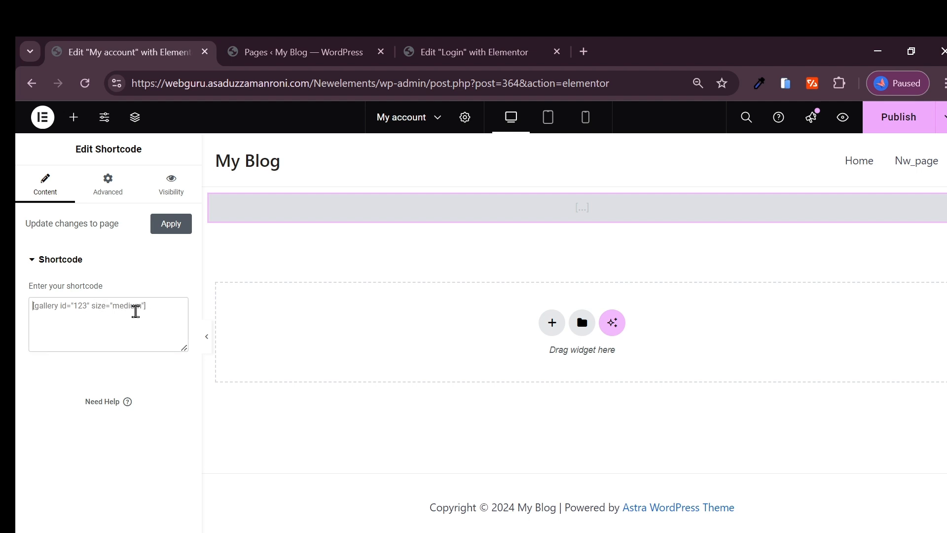
left_click(303, 51)
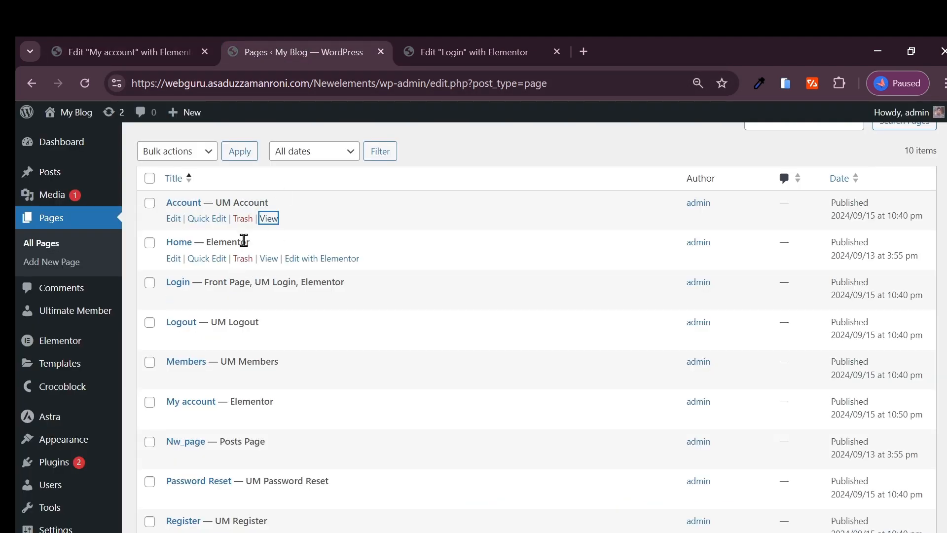
Step: Open the Account page's editor in a new tab and select its [ultimatemember_account] shortcode
right_click(170, 219)
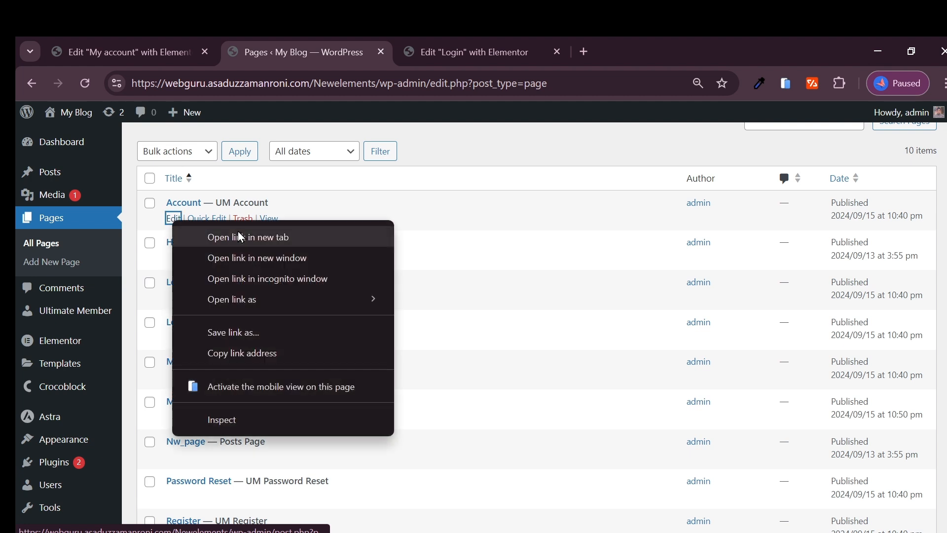
left_click(212, 232)
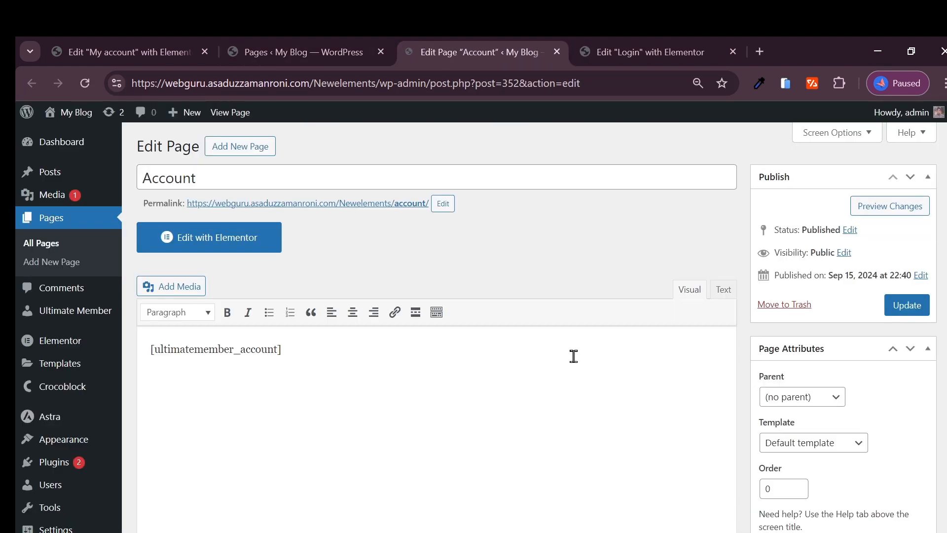
triple_click(222, 358)
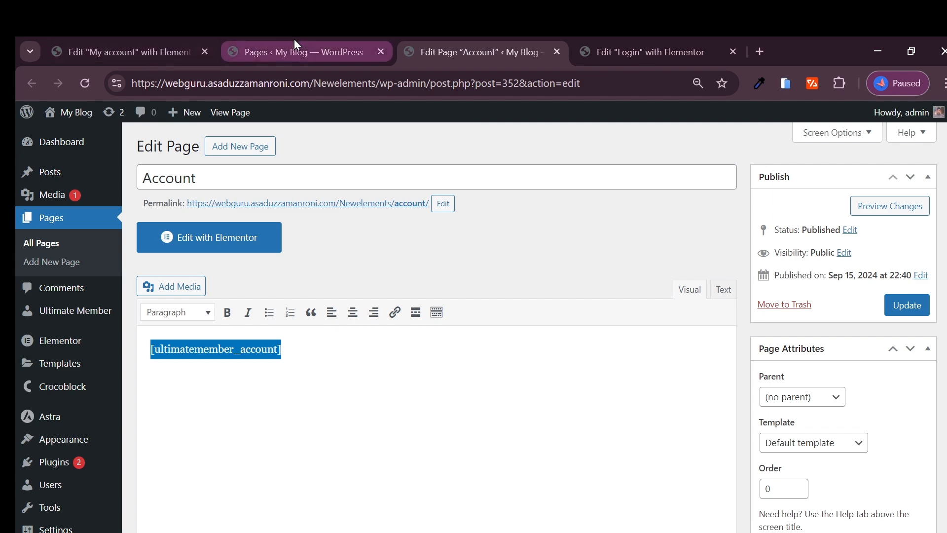
left_click(164, 52)
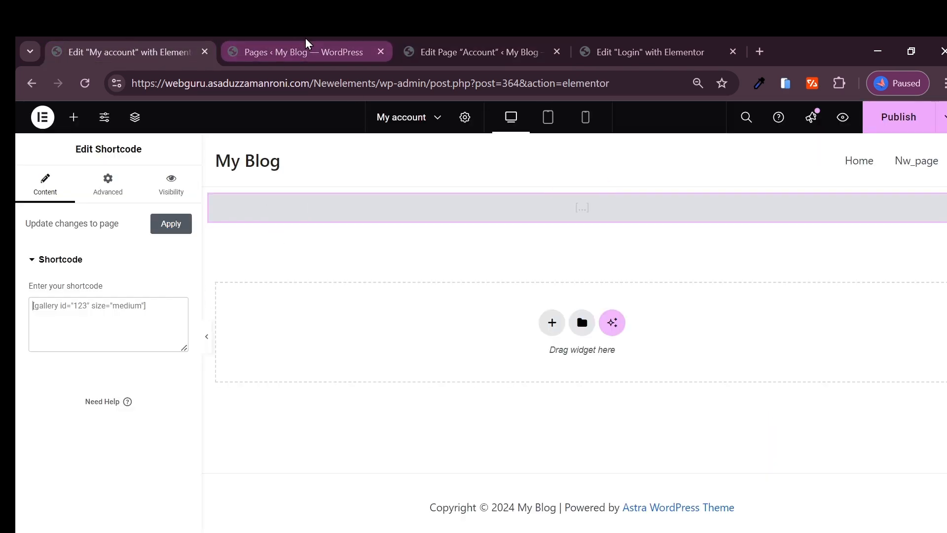
left_click(286, 52)
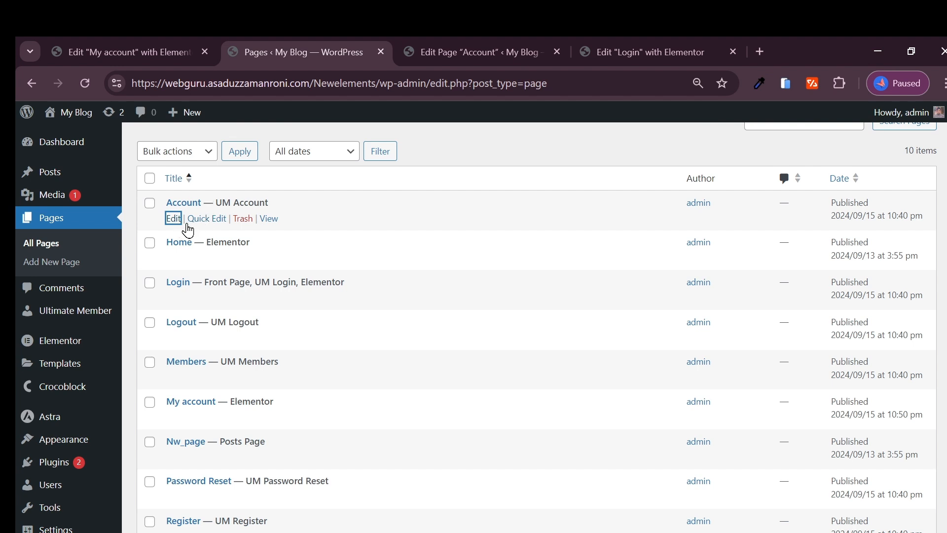
left_click(148, 53)
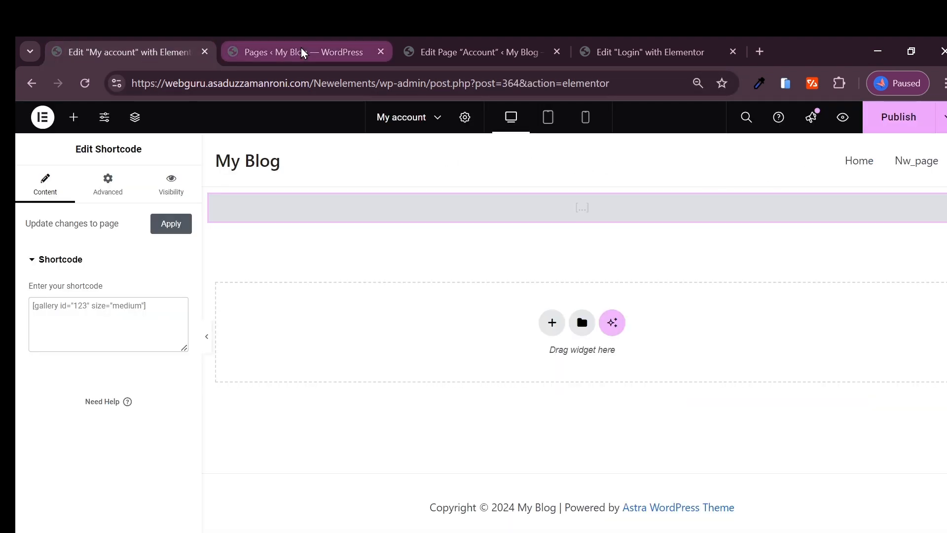
left_click(327, 51)
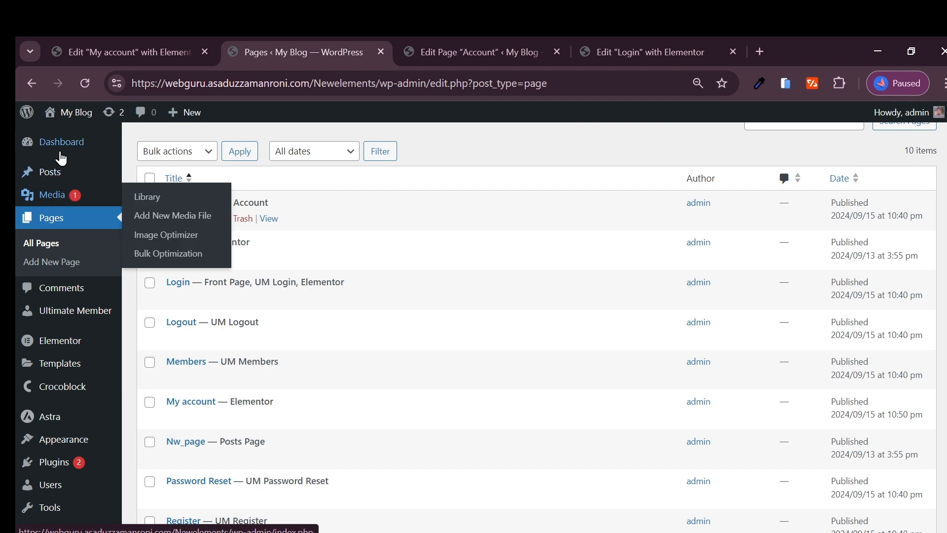
Step: Reload All Pages and move the My account page to the Trash
scroll(60, 223, "up", 2)
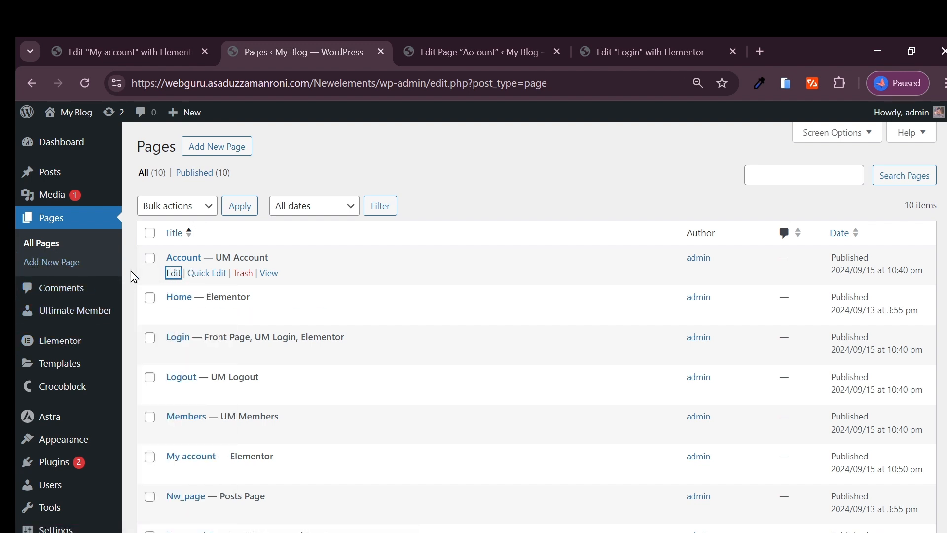
left_click(46, 251)
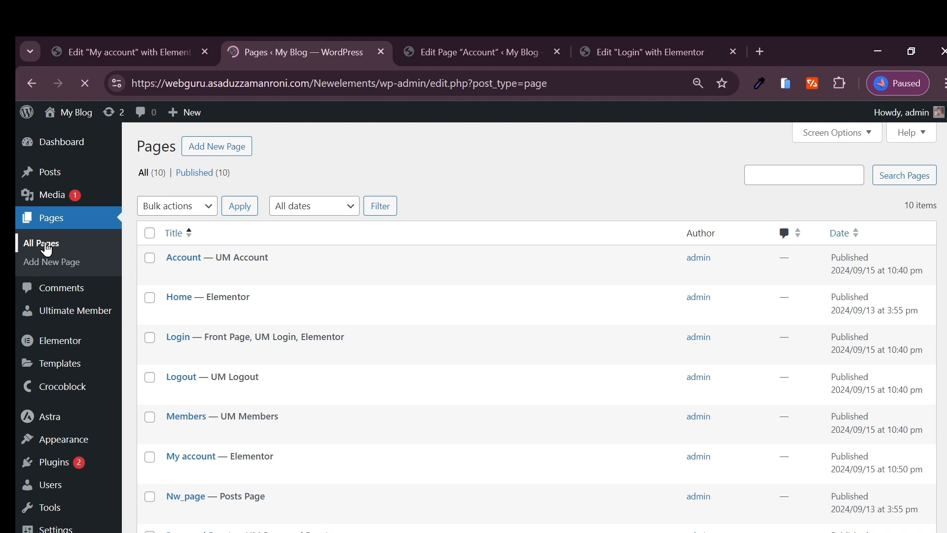
scroll(236, 273, "down", 2)
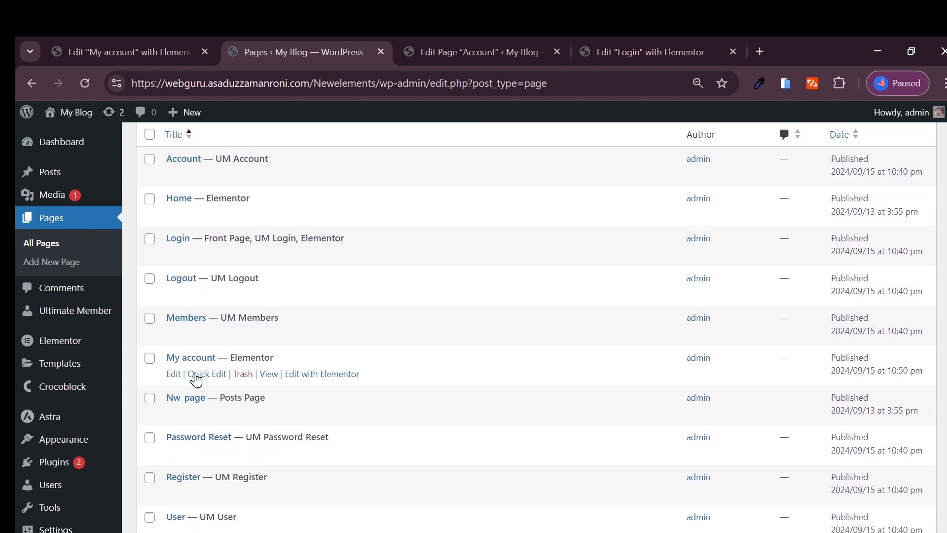
left_click(246, 379)
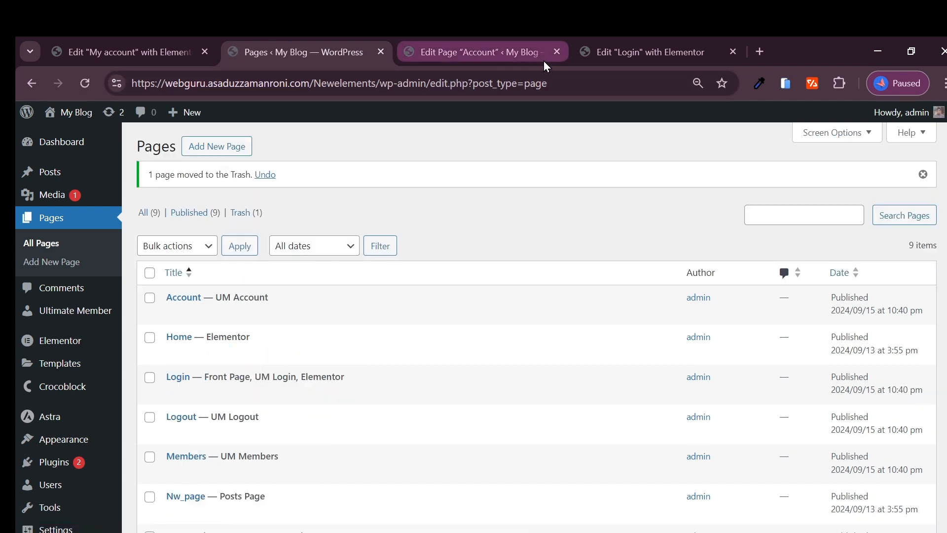
Step: Close the Account and Login editor tabs and maximize the browser window
left_click(558, 53)
left_click(557, 53)
double_click(558, 54)
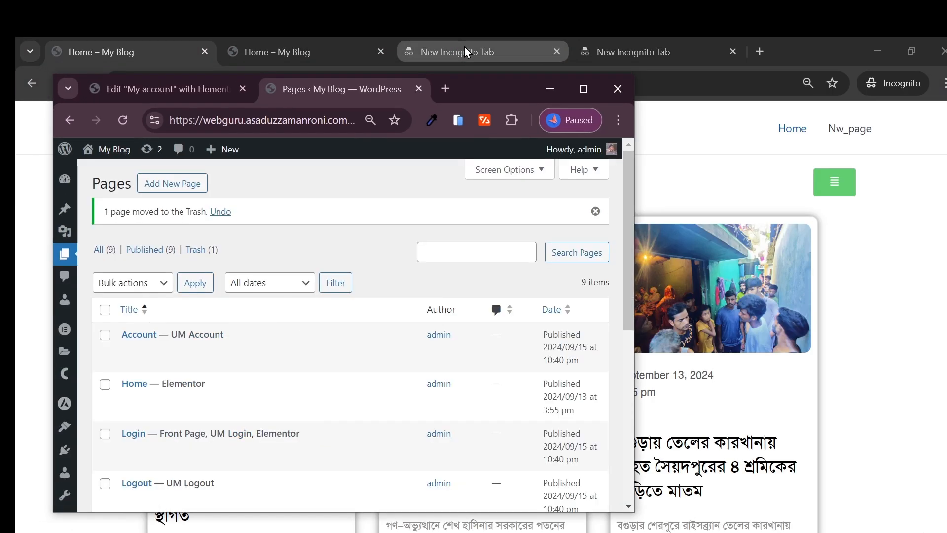
left_click(583, 89)
scroll(234, 372, "down", 3)
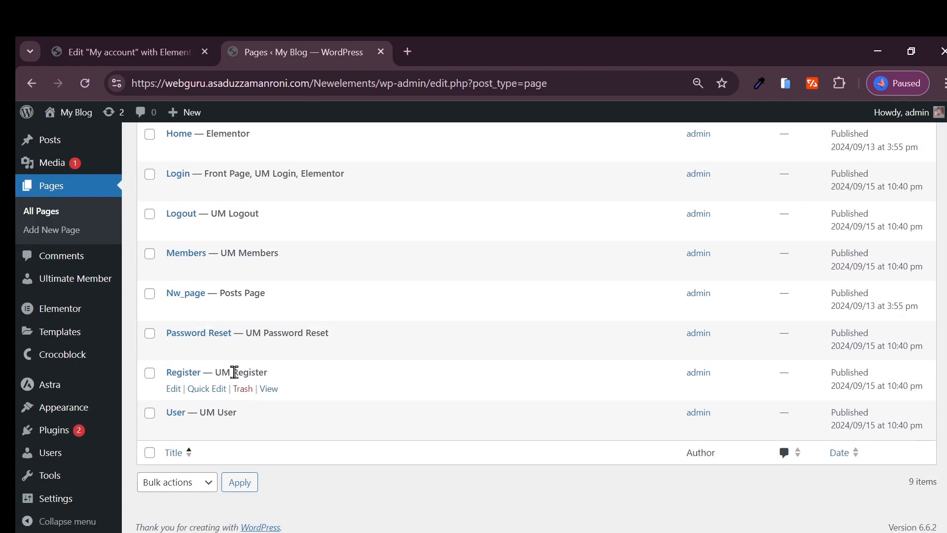
Step: Paste the Account page address from clipboard history into a new Custom Link's URL
mouse_move(66, 416)
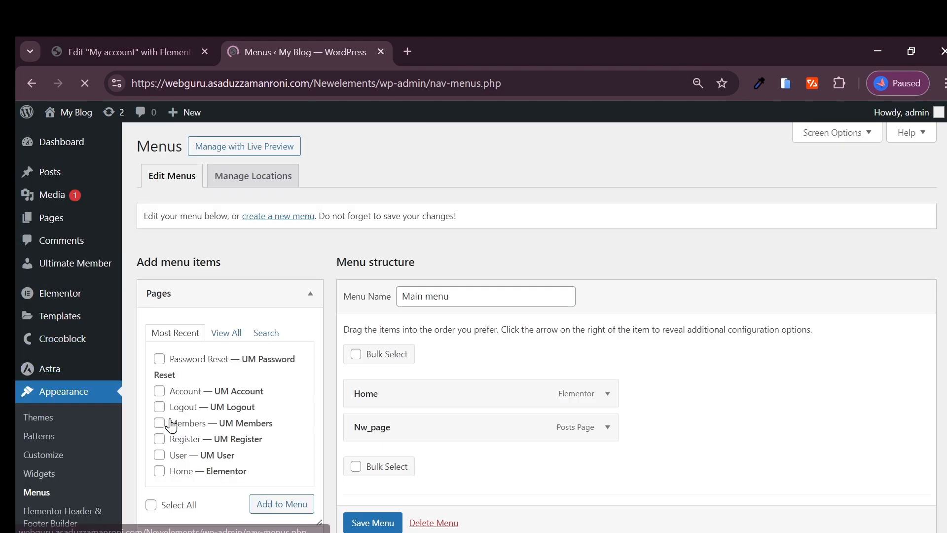
scroll(306, 333, "down", 3)
left_click(171, 419)
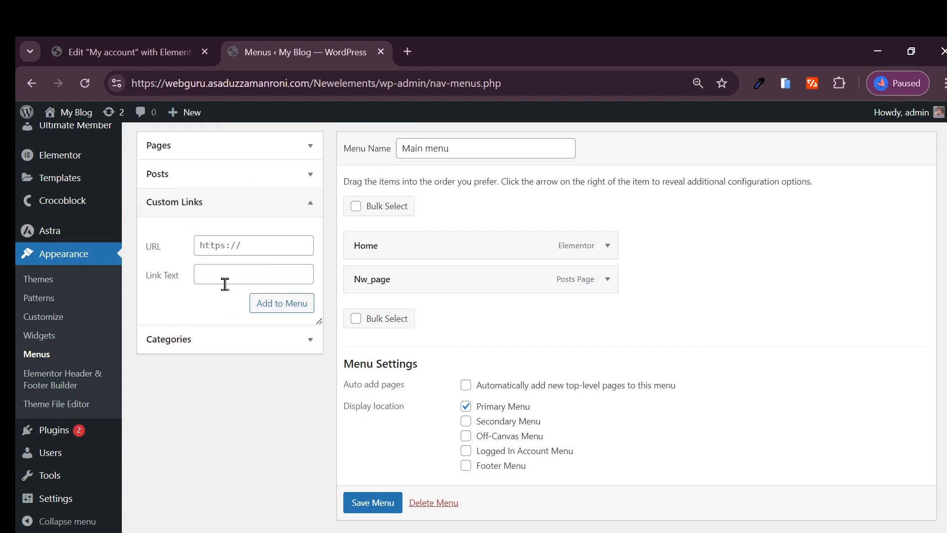
scroll(223, 296, "up", 1)
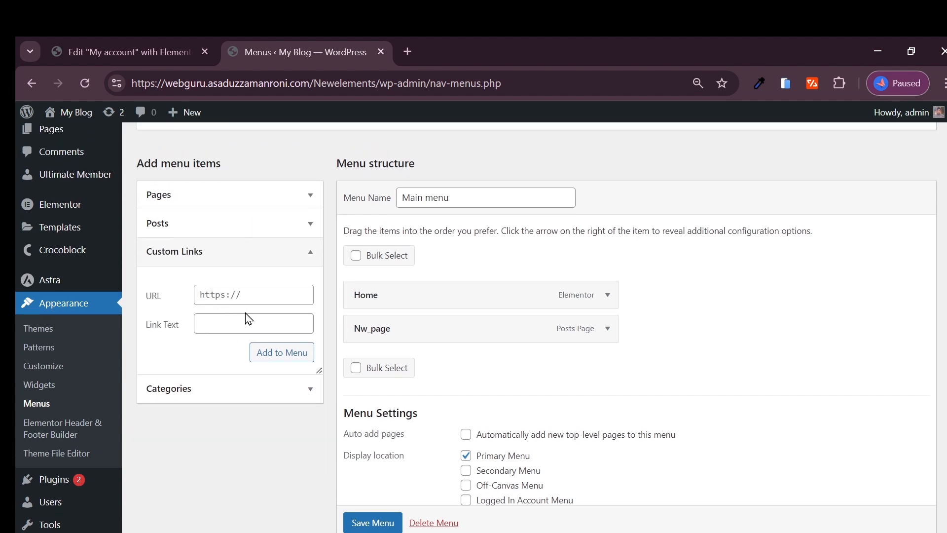
left_click(232, 328)
left_click(236, 295)
left_click(231, 324)
left_click(235, 295)
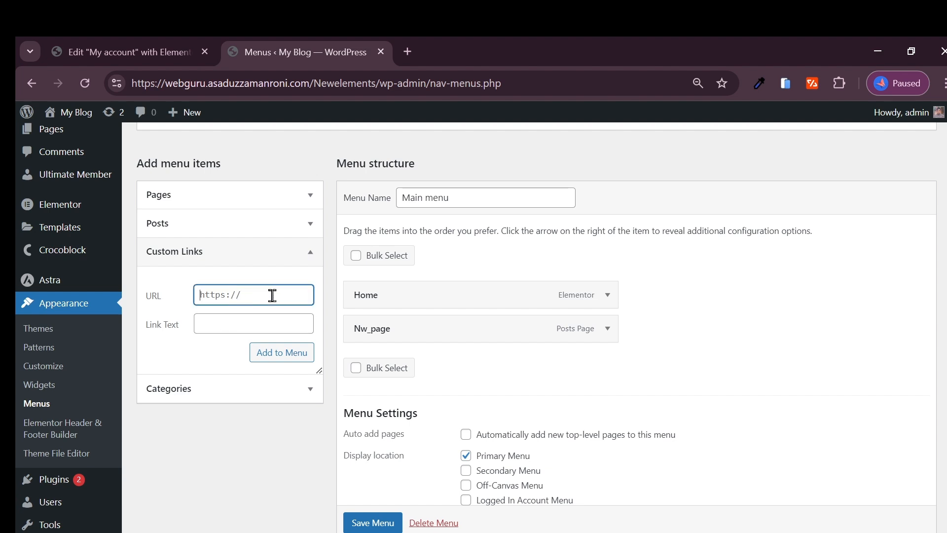
key("super+v")
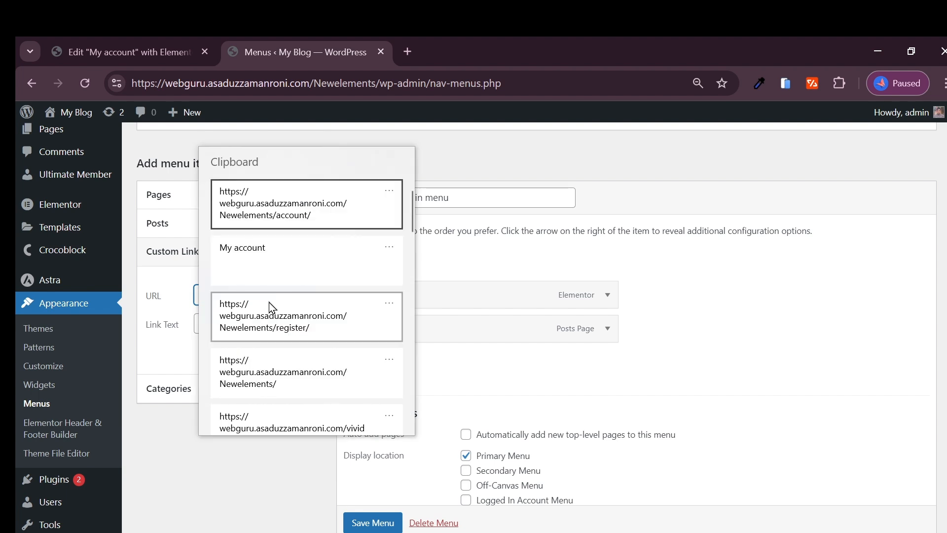
left_click(290, 213)
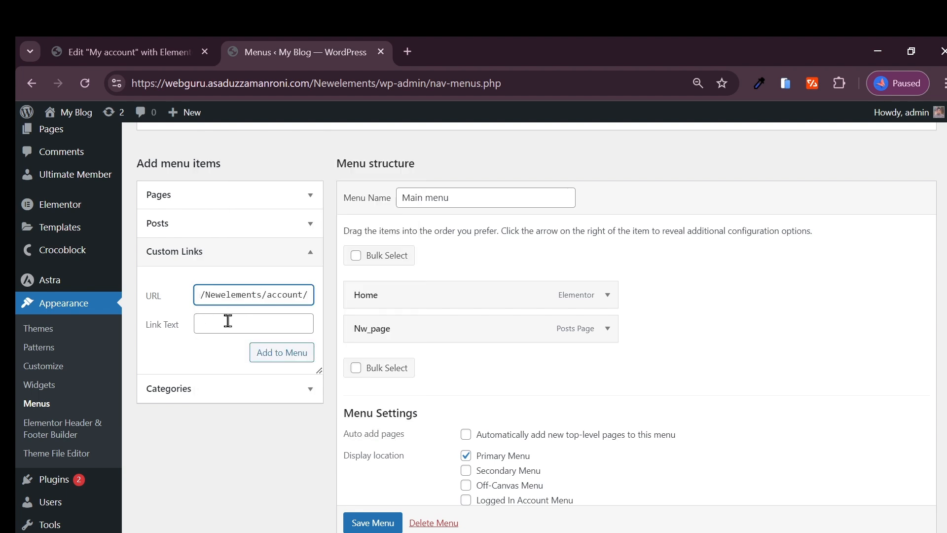
Step: Label the link 'My Account', add it to the Main menu, and save the menu
left_click(228, 321)
left_click_drag(227, 295, 196, 294)
left_click(219, 327)
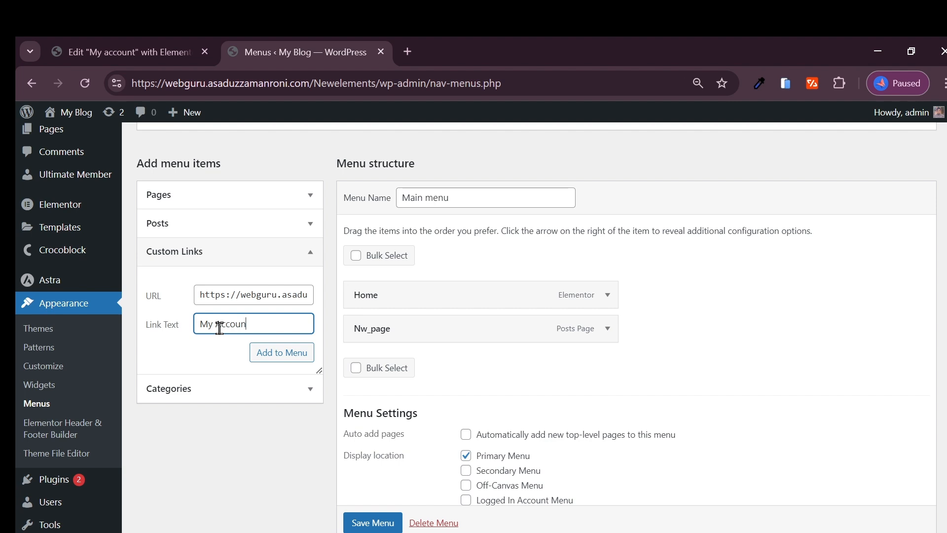
left_click(287, 356)
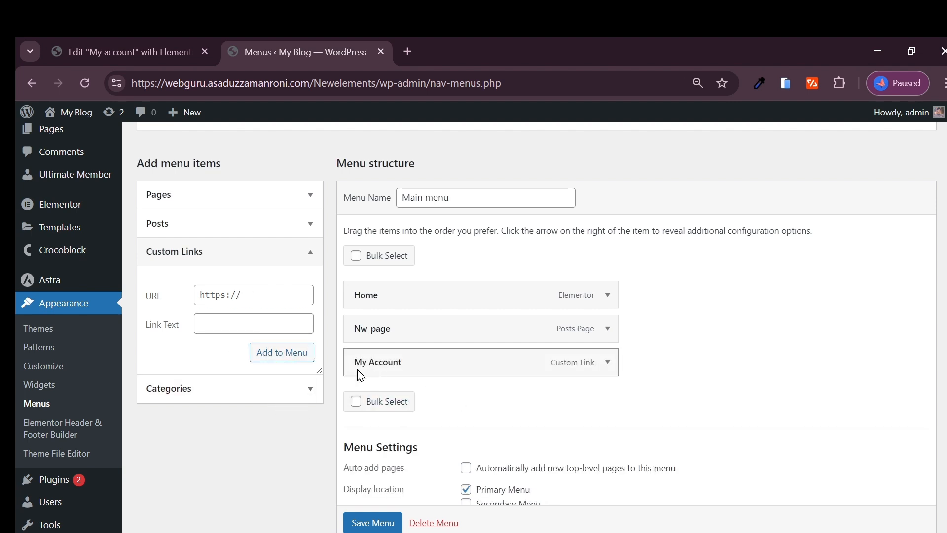
scroll(375, 509, "down", 1)
left_click(369, 524)
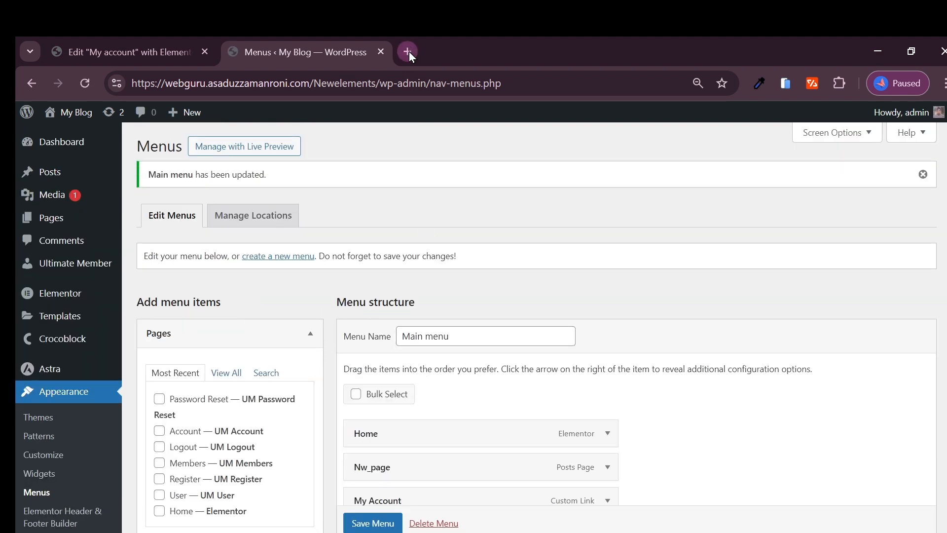
Step: Open the live site from the My Blog menu in a new browser tab
mouse_move(74, 112)
right_click(66, 142)
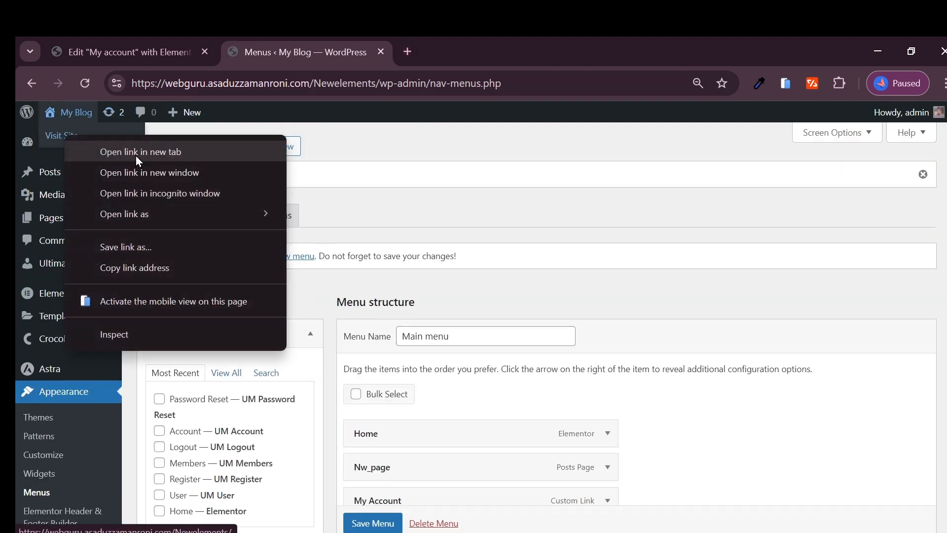
left_click(136, 155)
left_click(472, 48)
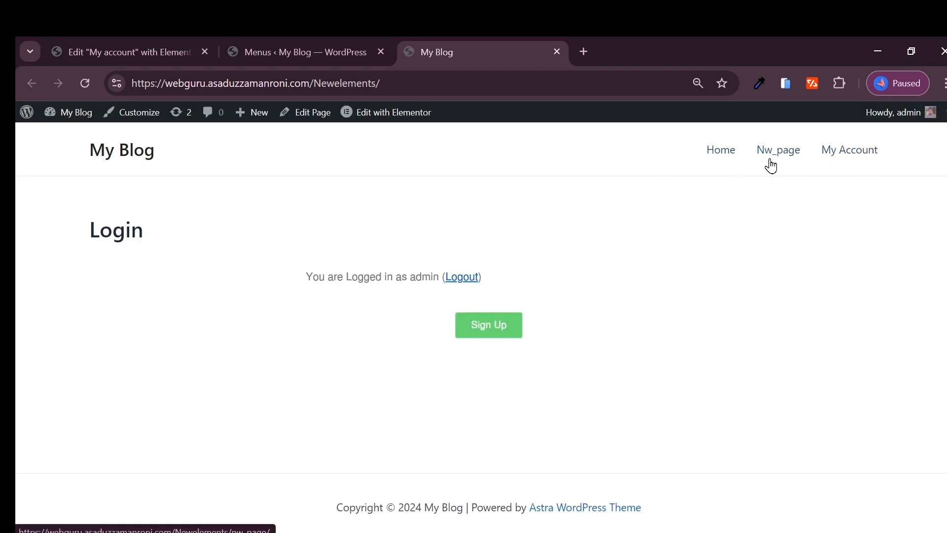
Step: Follow the My Account header link and look over the Account settings form
left_click(853, 154)
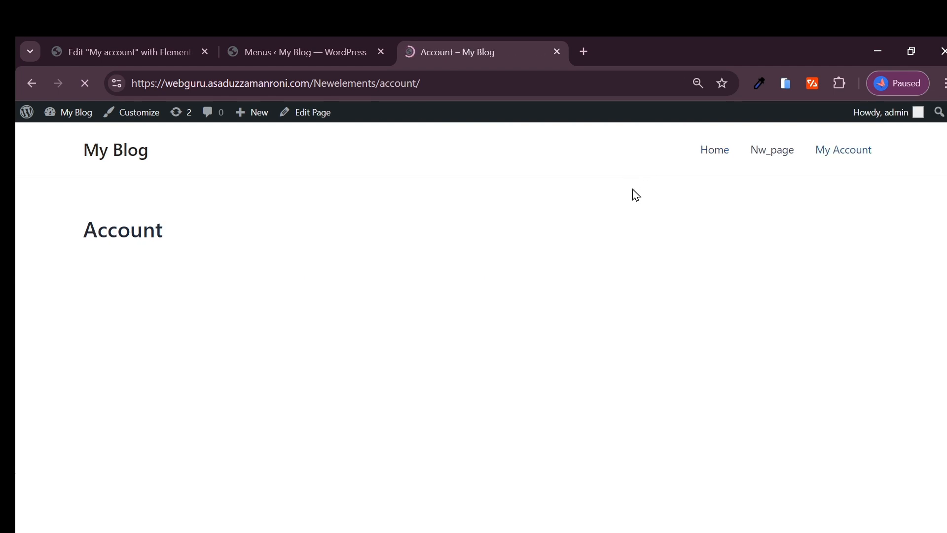
scroll(374, 222, "down", 2)
scroll(385, 276, "down", 1)
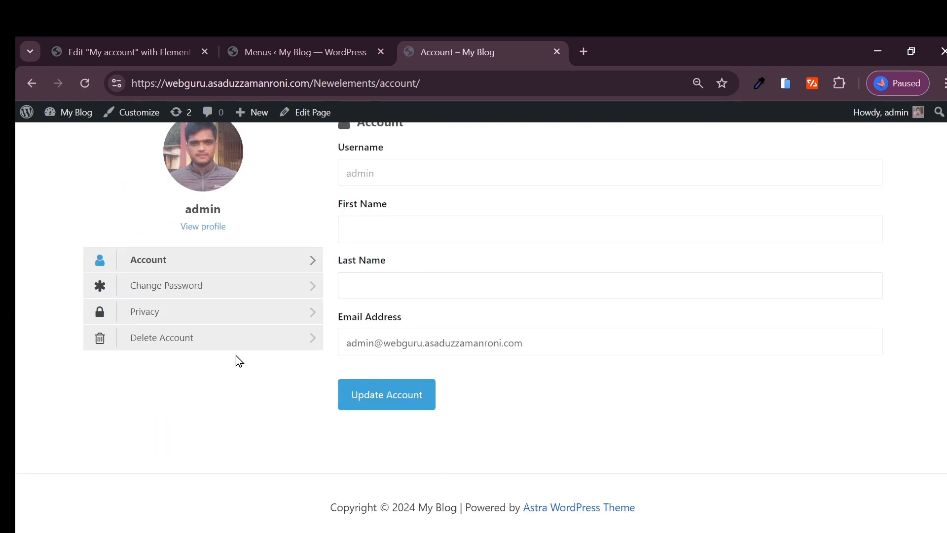
scroll(516, 283, "up", 3)
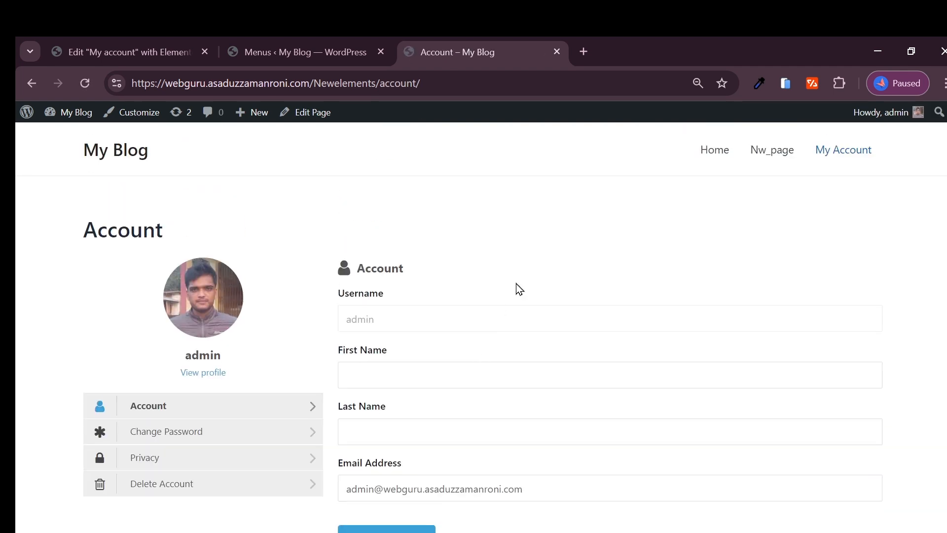
scroll(533, 374, "down", 3)
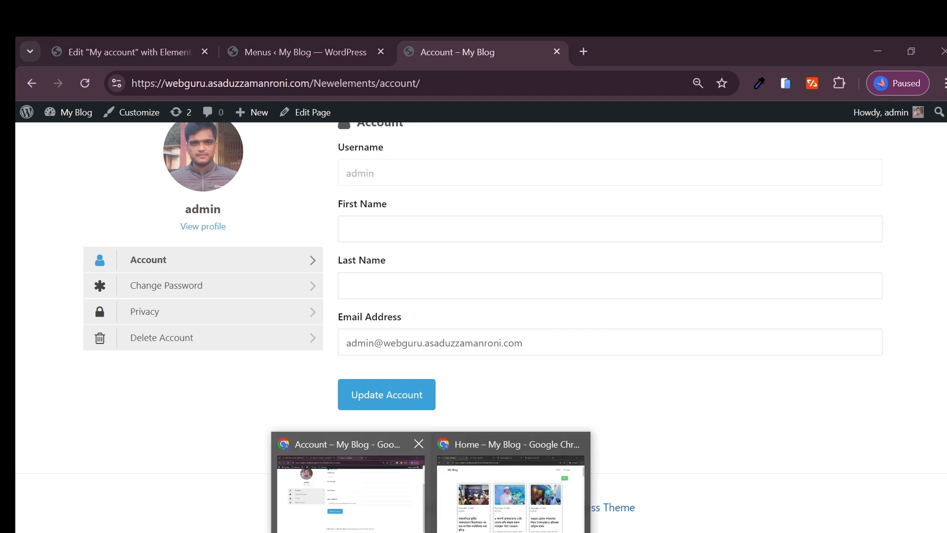
scroll(283, 140, "up", 3)
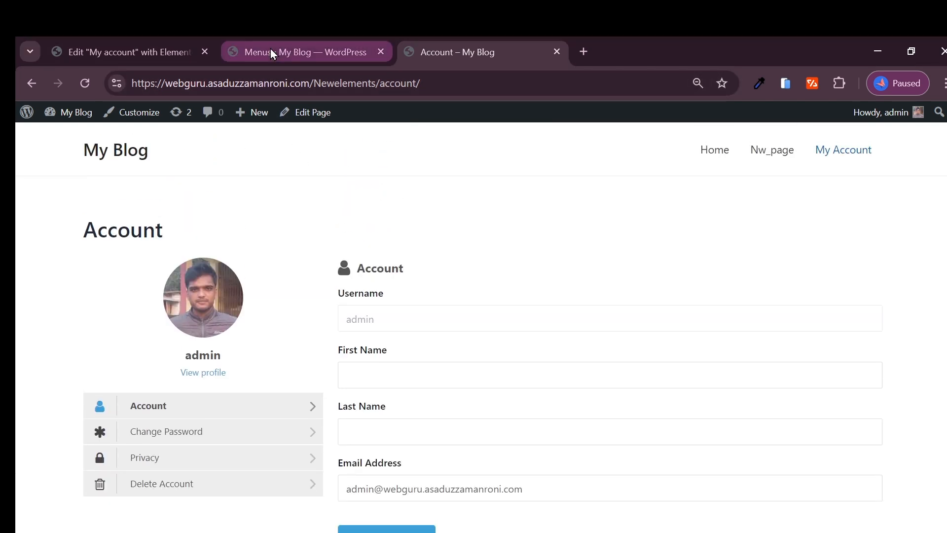
scroll(513, 373, "down", 3)
Step: Edit the Account page with its [ultimatemember_account] shortcode and launch Edit with Elementor
scroll(379, 253, "up", 1)
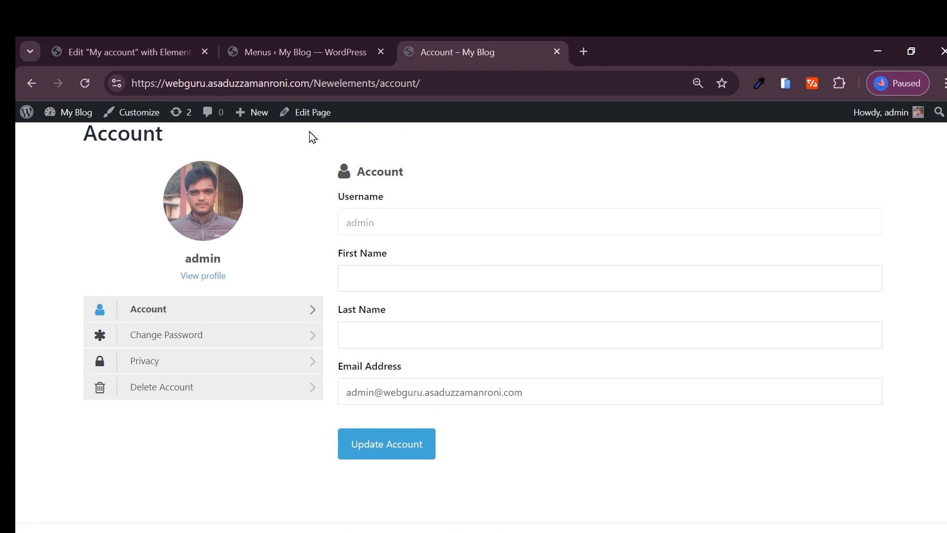
left_click(306, 112)
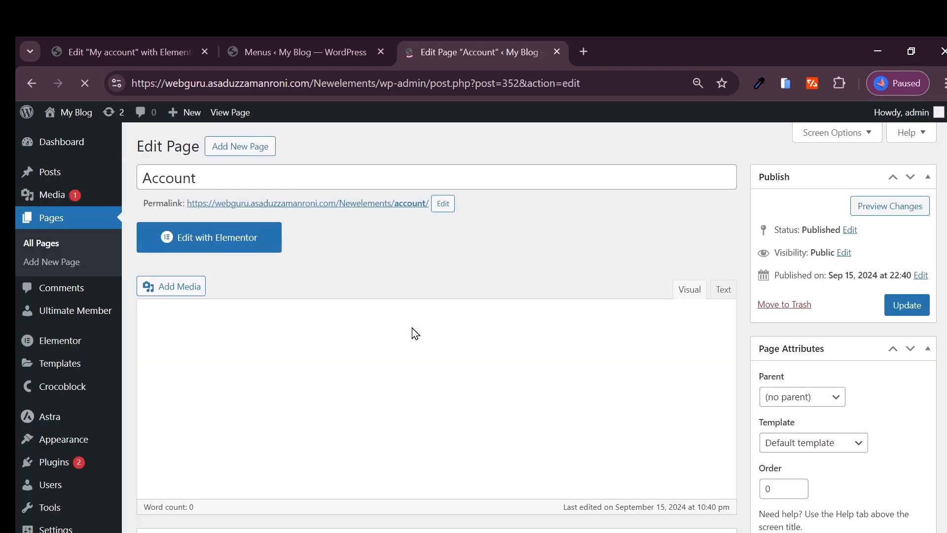
left_click(251, 238)
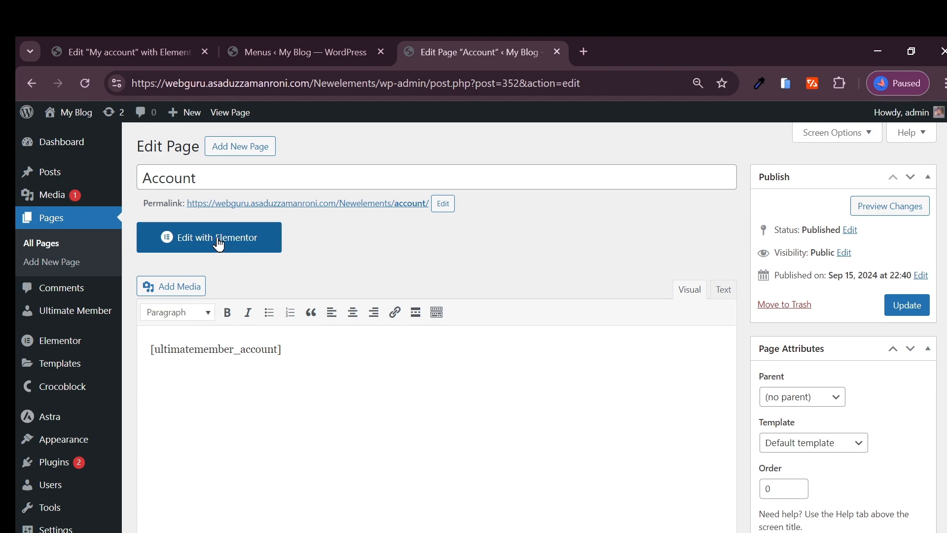
scroll(419, 316, "down", 5)
scroll(425, 355, "down", 4)
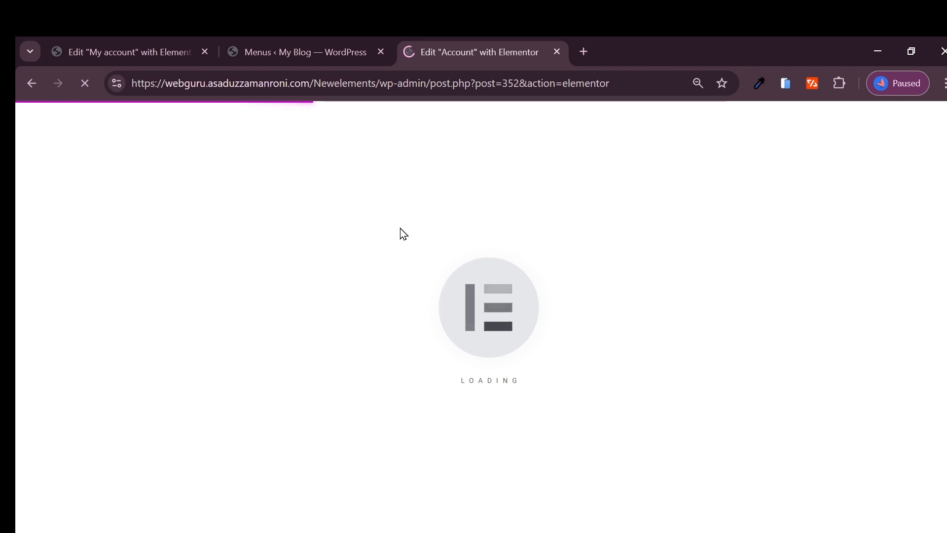
Step: Close the old My account editor tab without saving
left_click(133, 51)
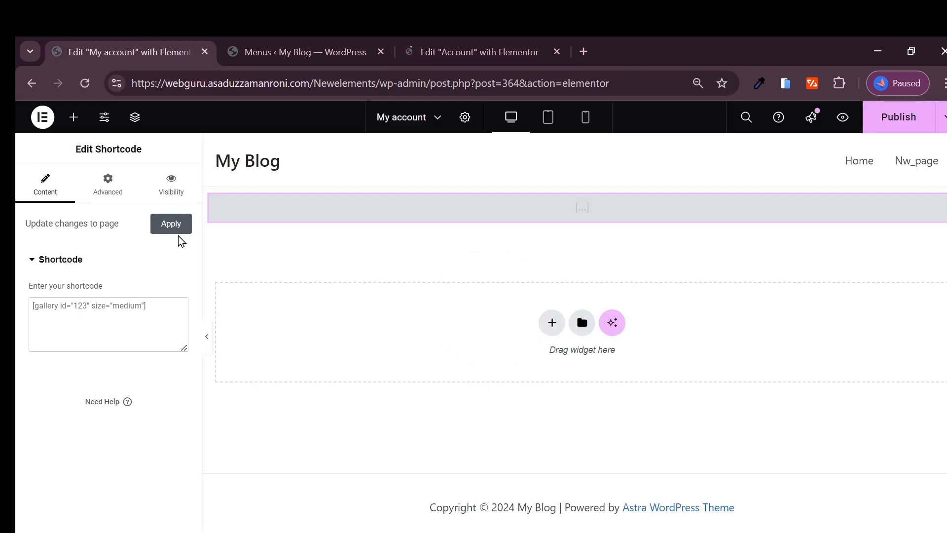
left_click(205, 52)
left_click(556, 178)
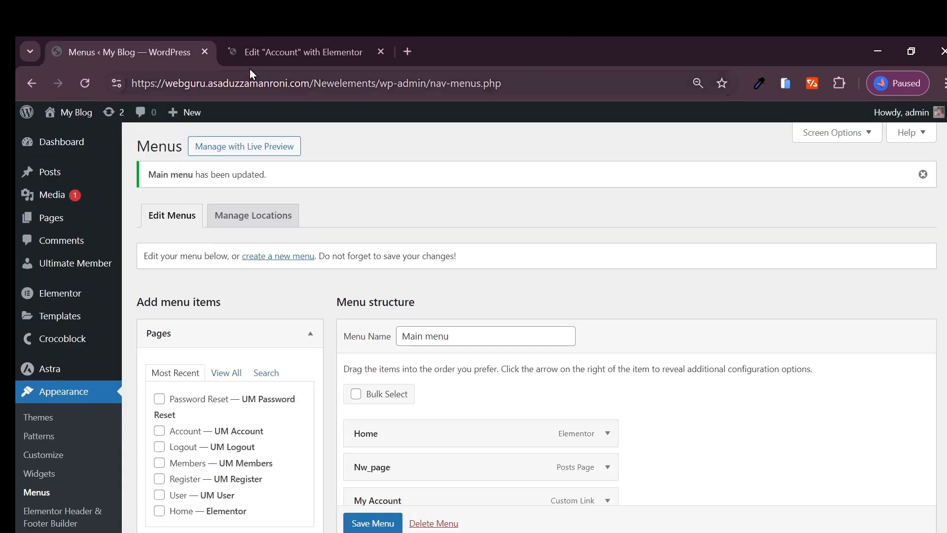
Step: Copy the Logout page's link address from the Pages list, then return to Elementor
left_click(50, 226)
scroll(216, 314, "down", 2)
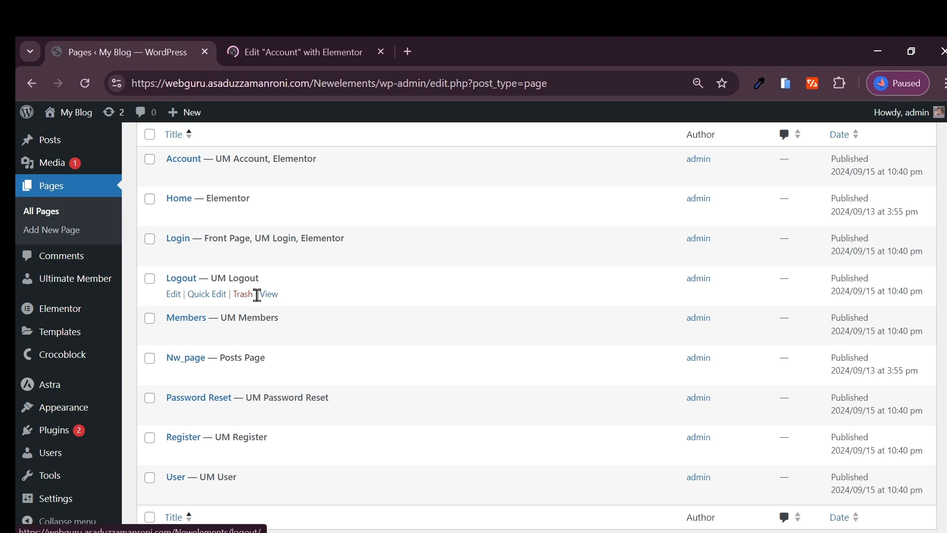
right_click(269, 302)
left_click(328, 428)
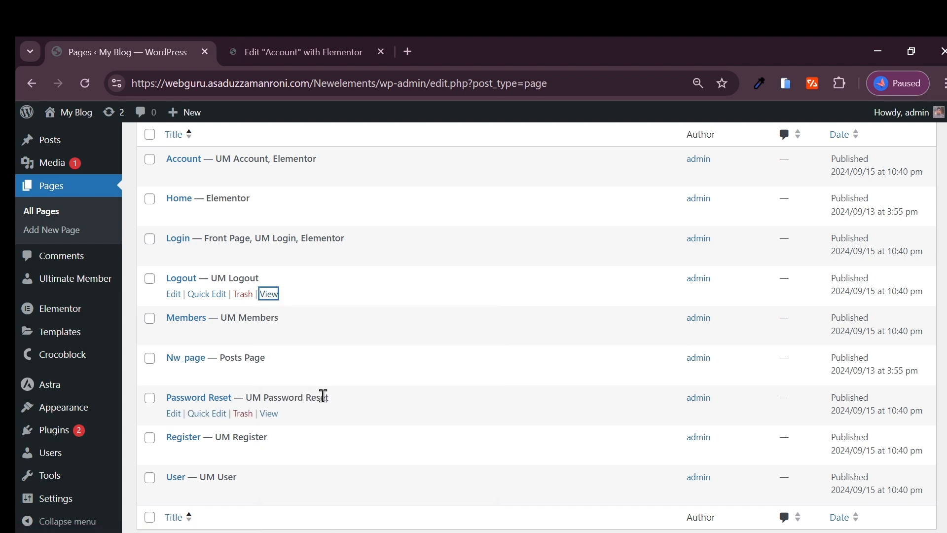
left_click(265, 60)
Step: Add a flexbox section below the account form with a nested container
scroll(541, 380, "down", 3)
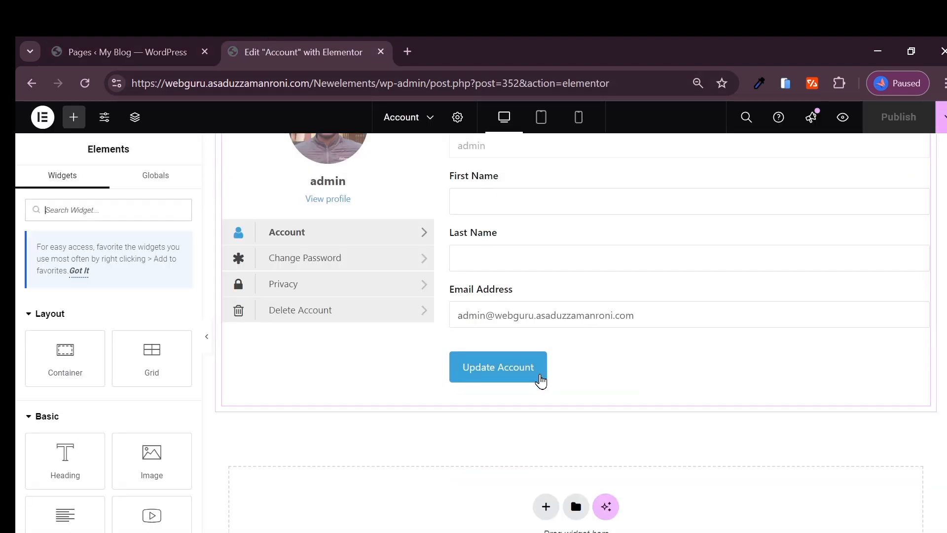
left_click(545, 507)
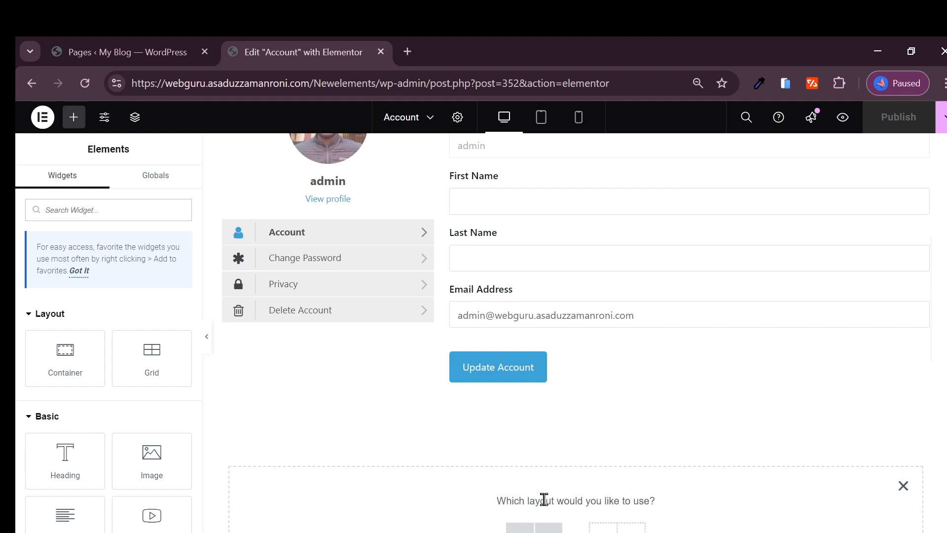
scroll(530, 481, "down", 2)
left_click(530, 450)
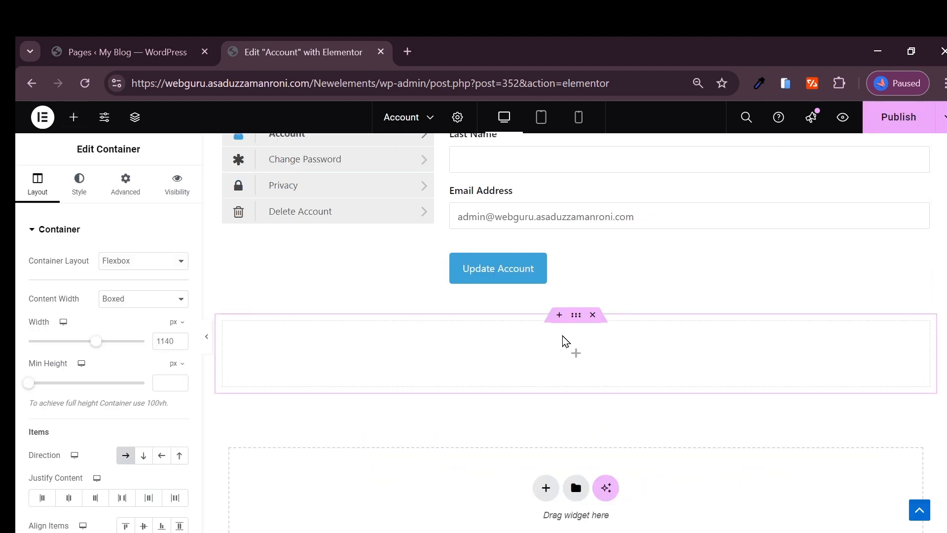
left_click(576, 363)
left_click_drag(90, 359, 576, 369)
left_click(575, 370)
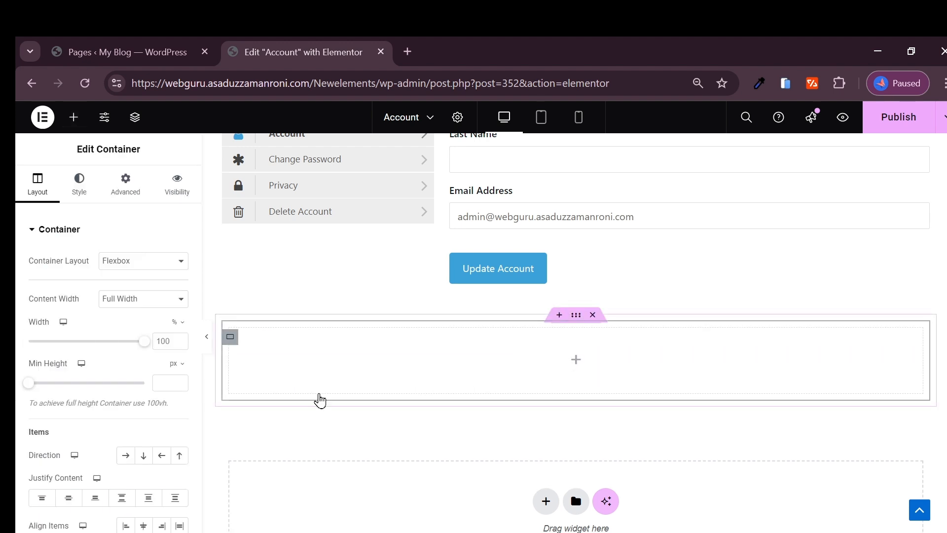
Step: Add a right-aligned Click here button linked to the copied Logout page address
scroll(62, 341, "down", 4)
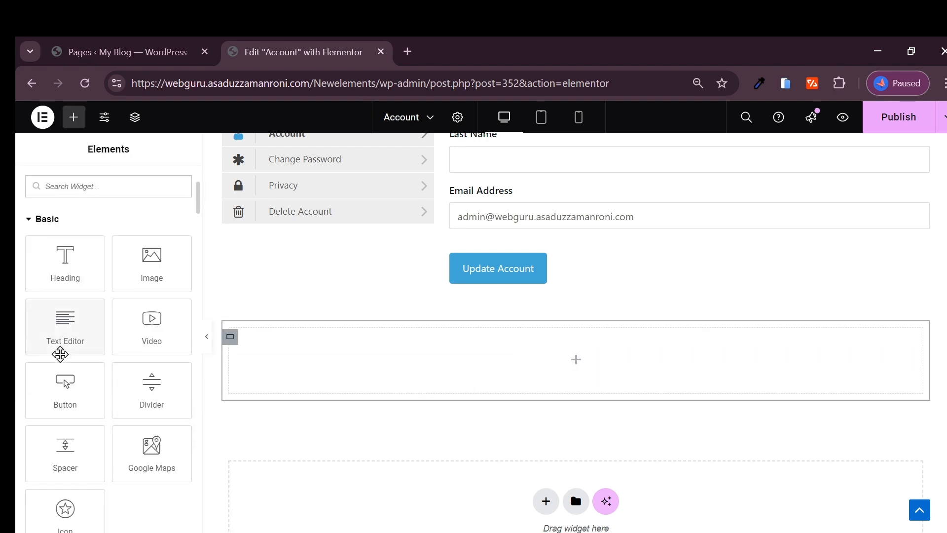
left_click_drag(65, 387, 572, 376)
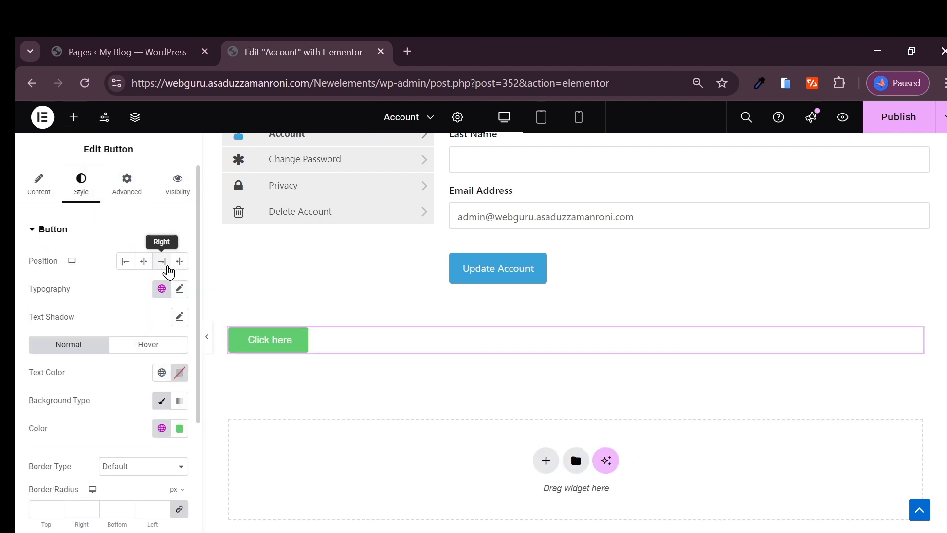
left_click(162, 261)
left_click(38, 185)
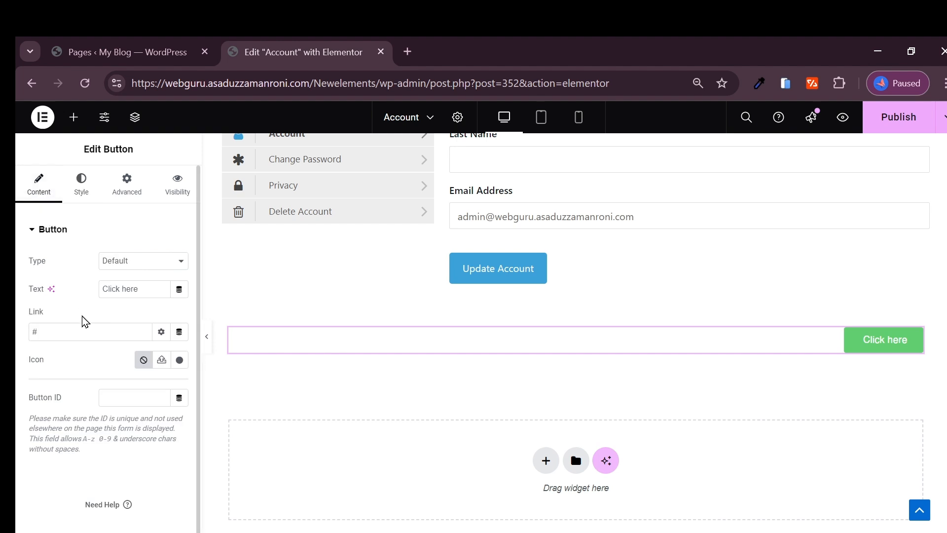
key("ctrl+v")
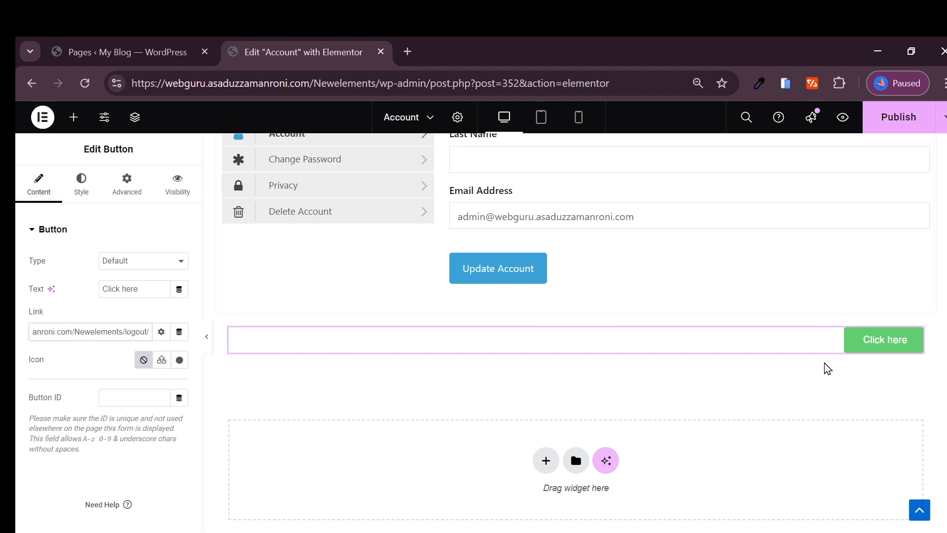
Step: Try publishing, dismiss the session-expired login prompt, retry, then open a blank tab
left_click(886, 130)
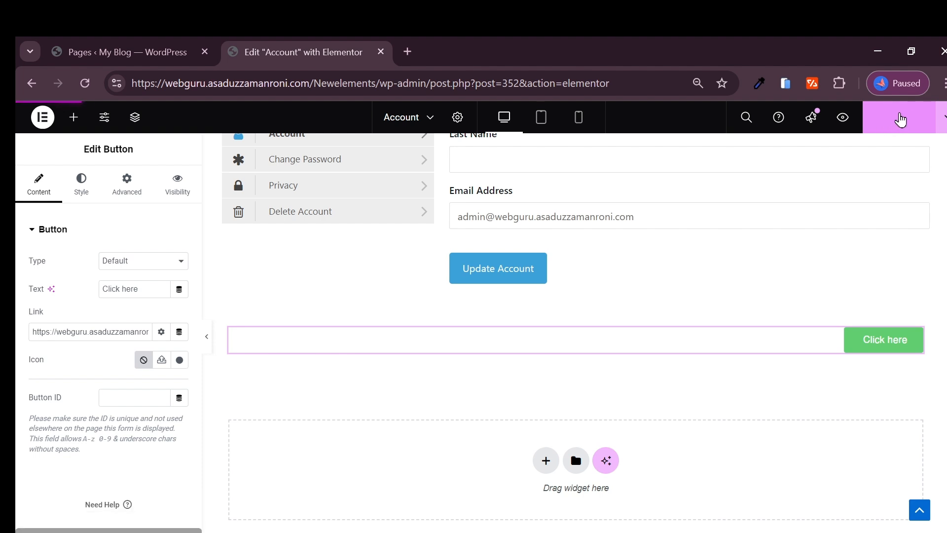
left_click(898, 118)
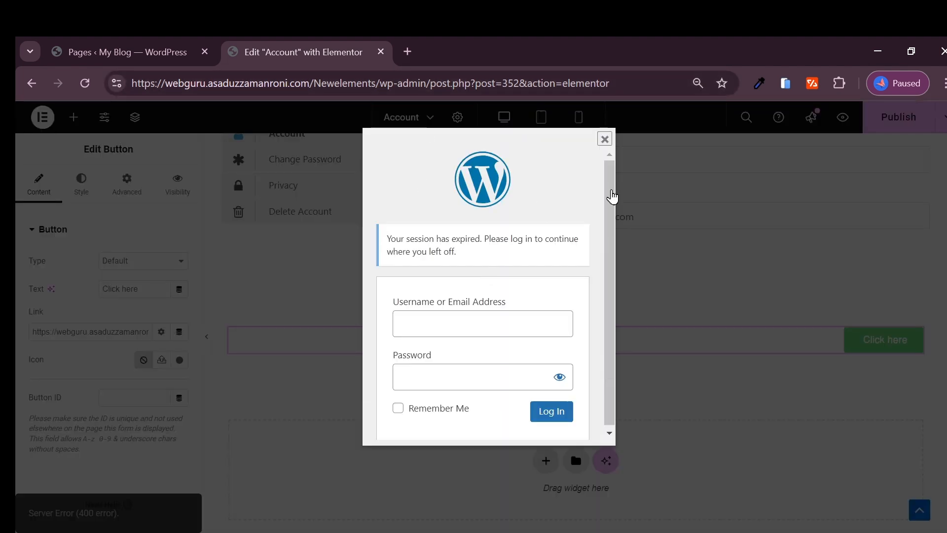
left_click(604, 139)
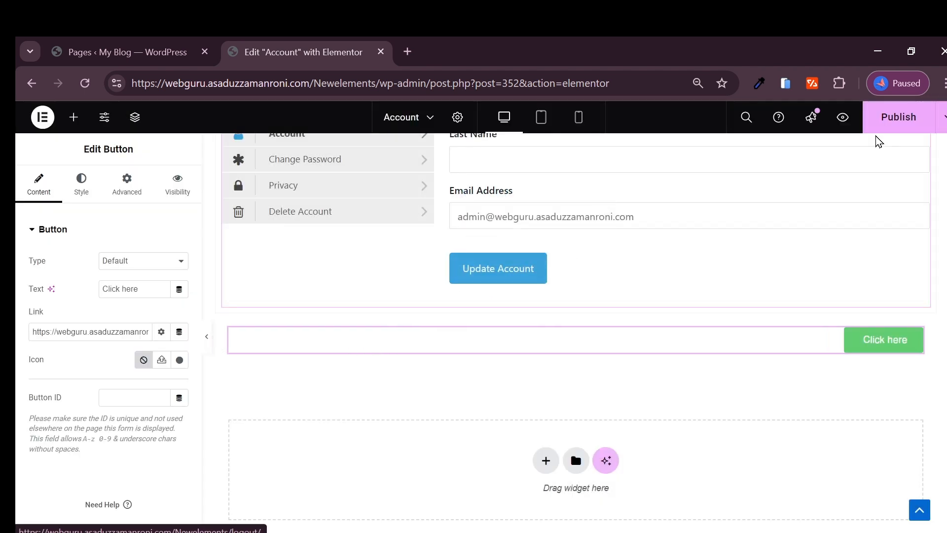
left_click(888, 118)
left_click(407, 51)
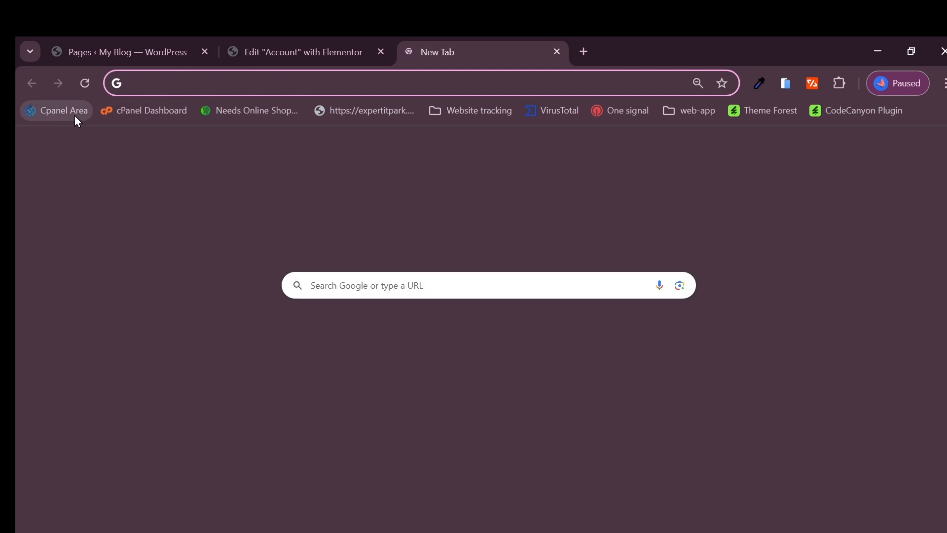
Step: Sign in to cPanel and log into the Newelements site via Softaculous WordPress Manager
left_click(127, 110)
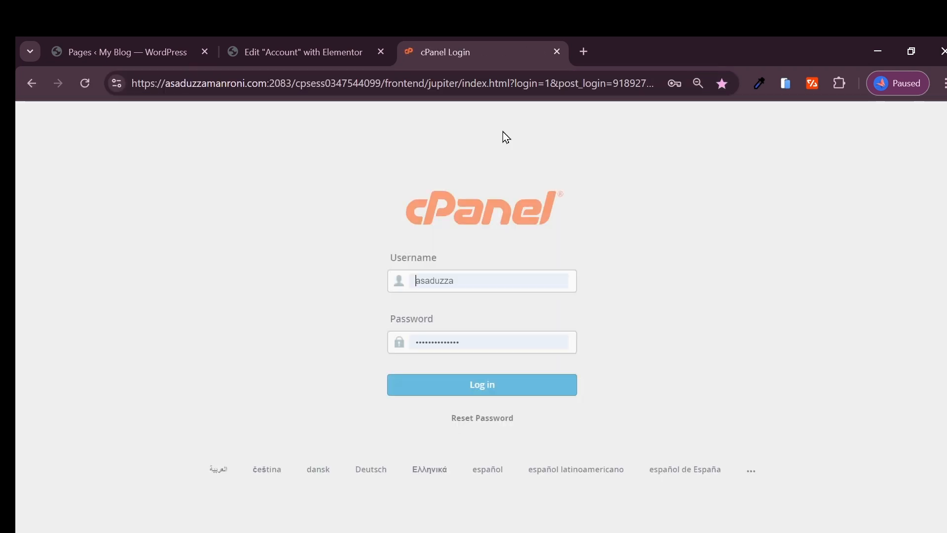
left_click(496, 386)
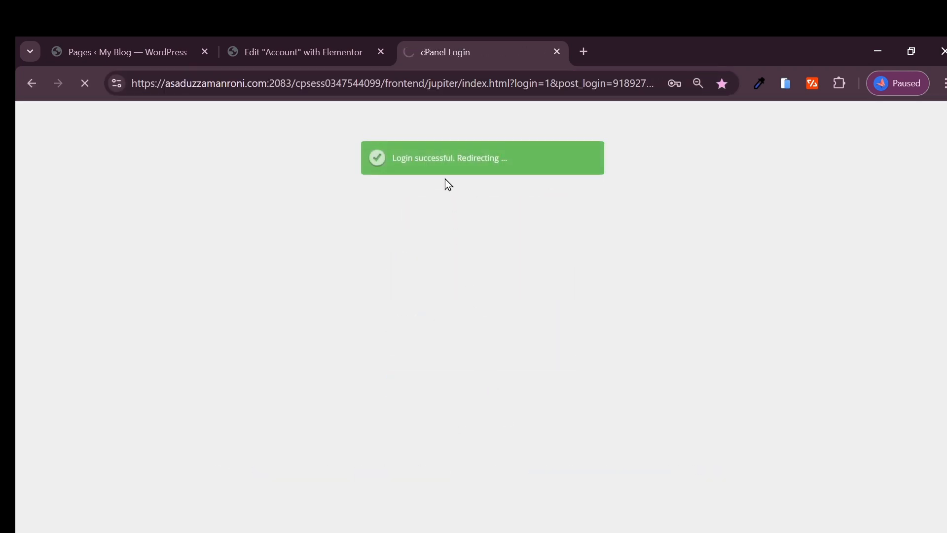
left_click_drag(455, 49, 109, 50)
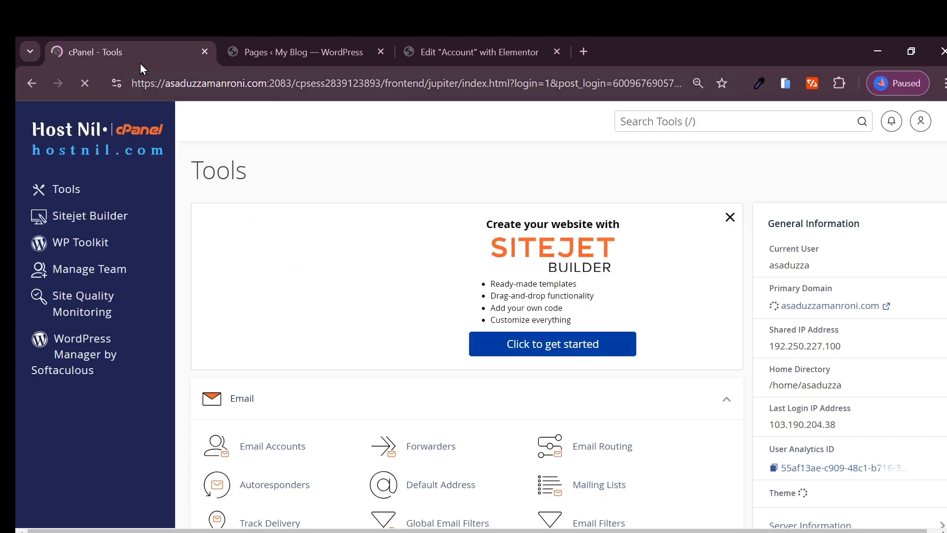
left_click(73, 345)
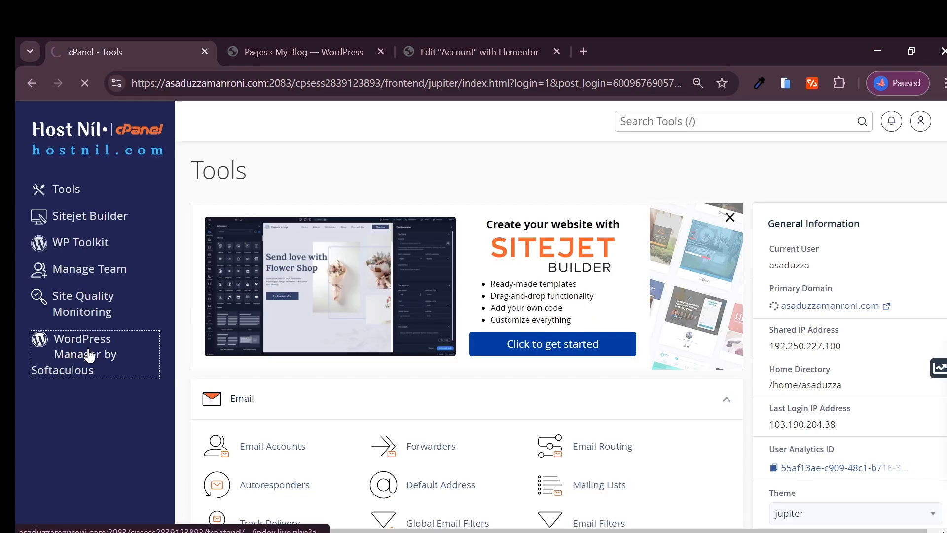
scroll(532, 364, "down", 8)
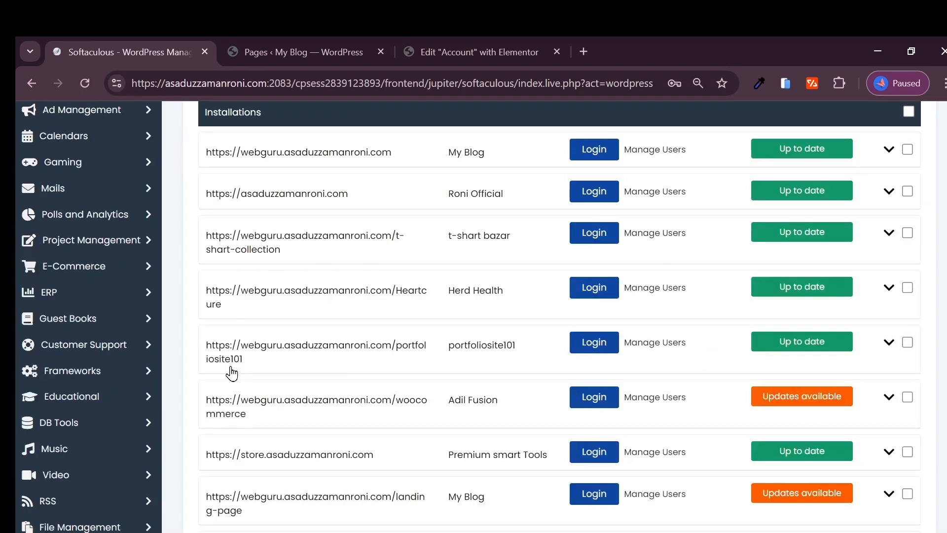
scroll(270, 396, "down", 2)
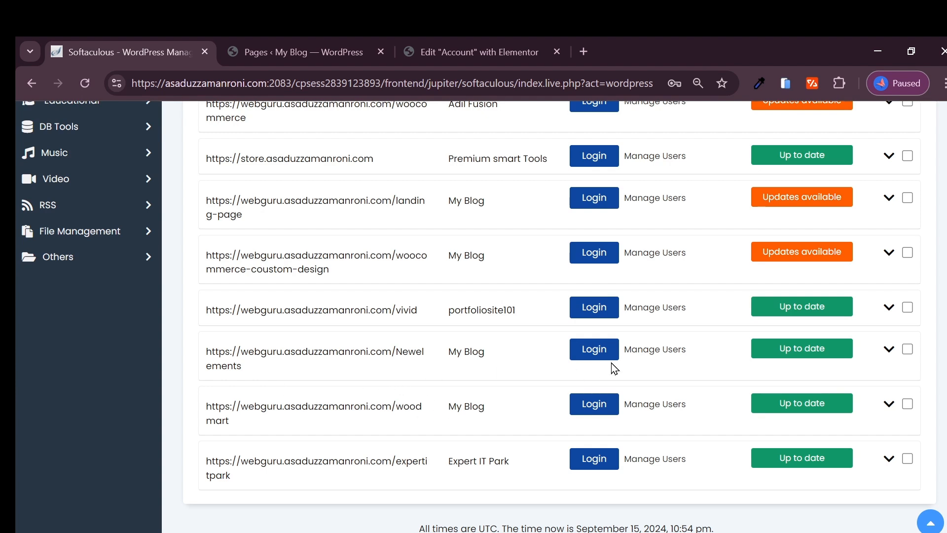
left_click(594, 353)
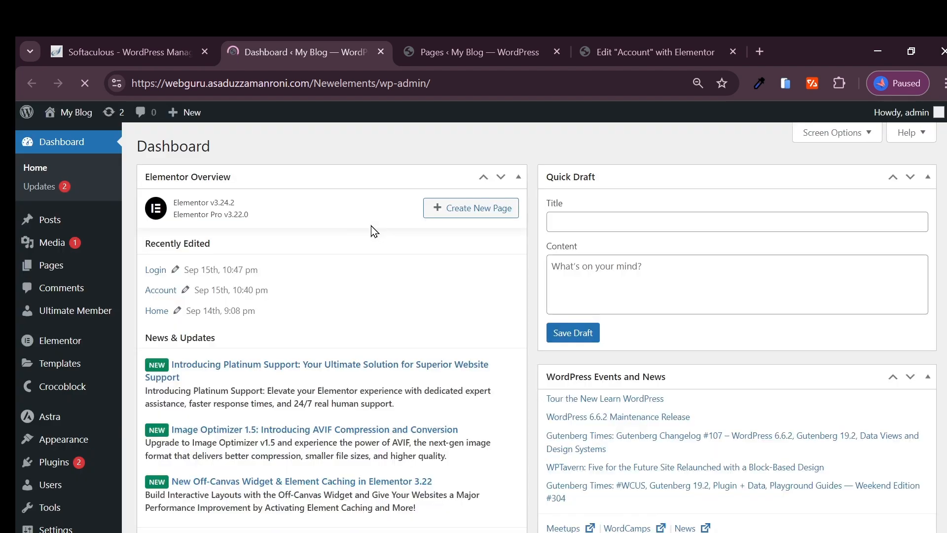
Step: Back on the Account page tab, reload Elementor and confirm discarding unsaved changes
left_click(626, 52)
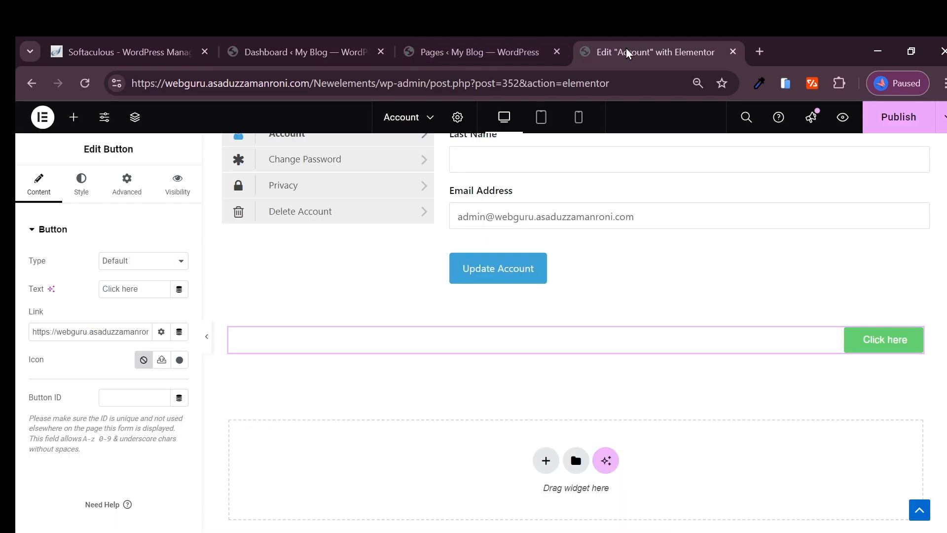
left_click(85, 83)
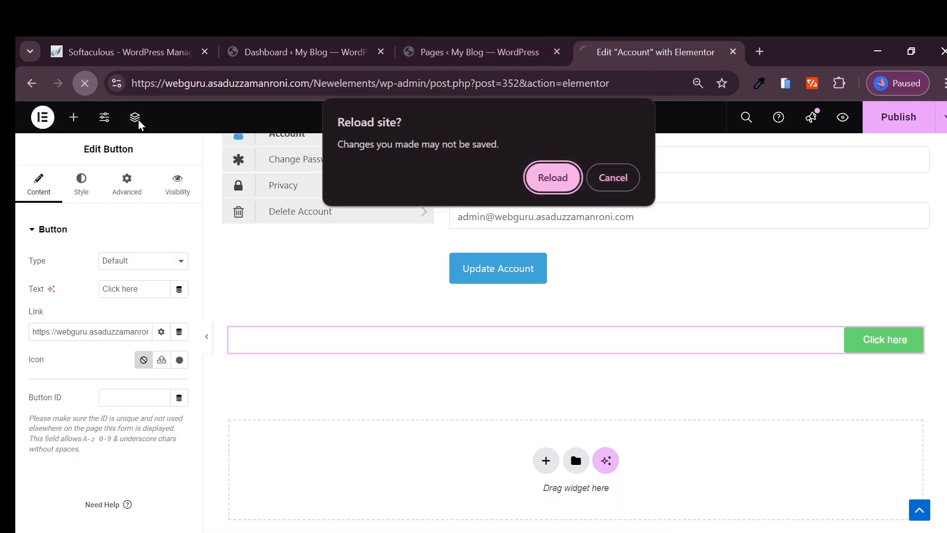
left_click(551, 177)
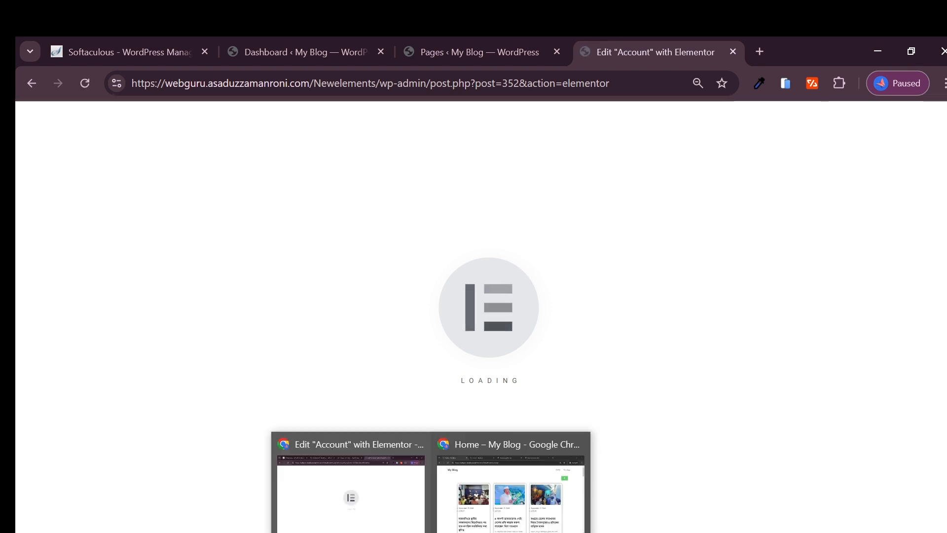
Step: In the incognito window, reload the home page and review the live My Account page
left_click(545, 469)
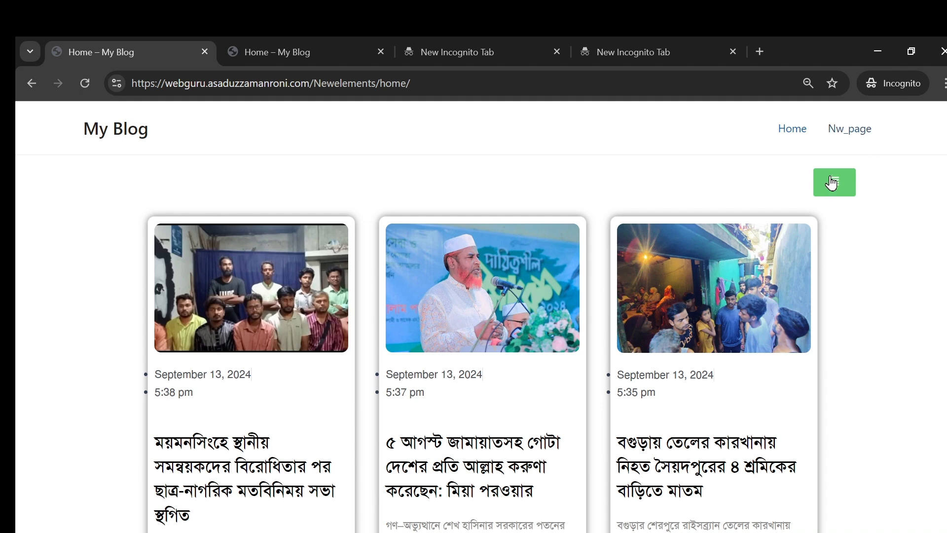
left_click(85, 84)
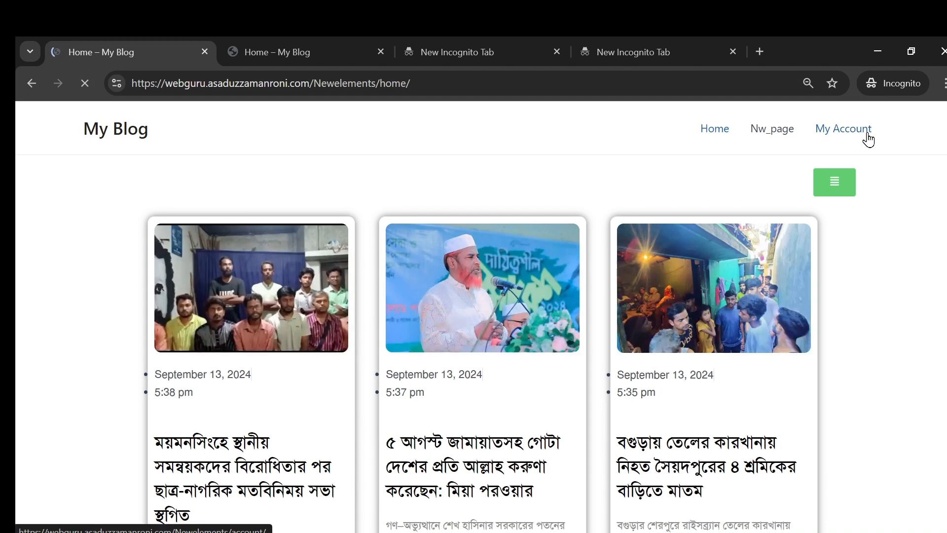
left_click(843, 129)
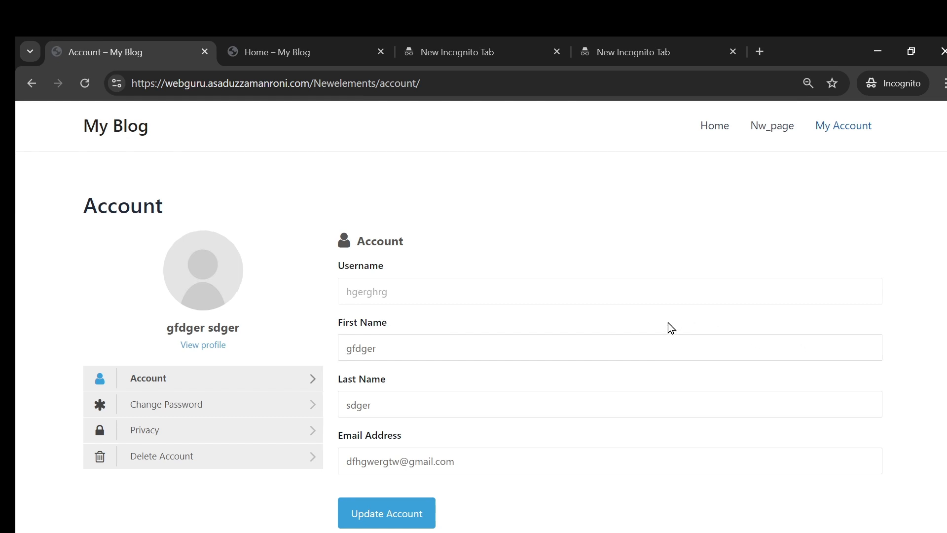
scroll(482, 431, "down", 2)
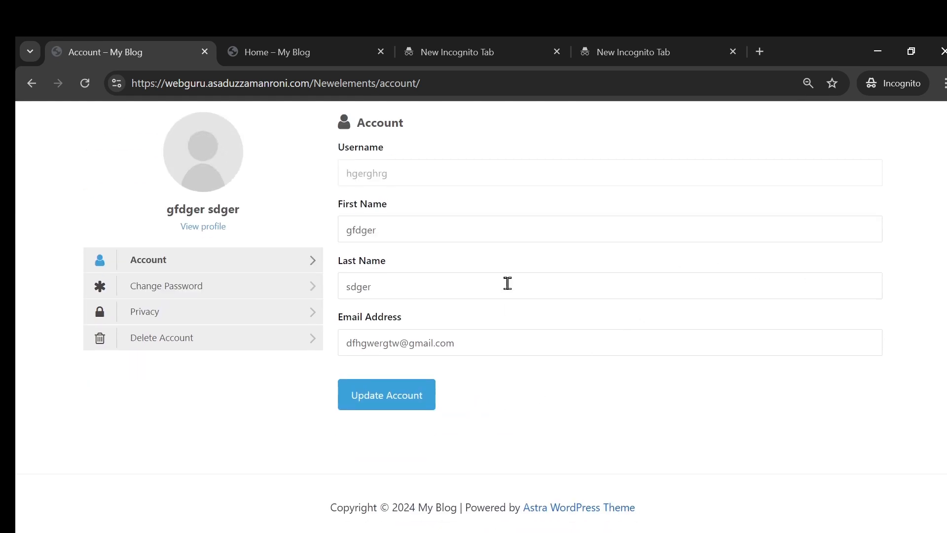
scroll(317, 277, "up", 2)
scroll(464, 506, "down", 2)
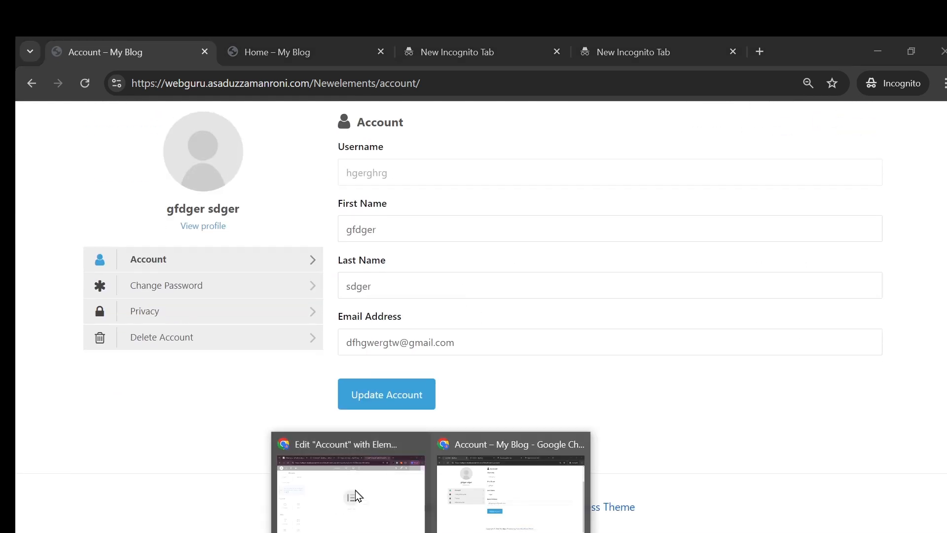
left_click(353, 495)
Step: Add a flexbox section below the account form with a nested container
scroll(794, 256, "down", 4)
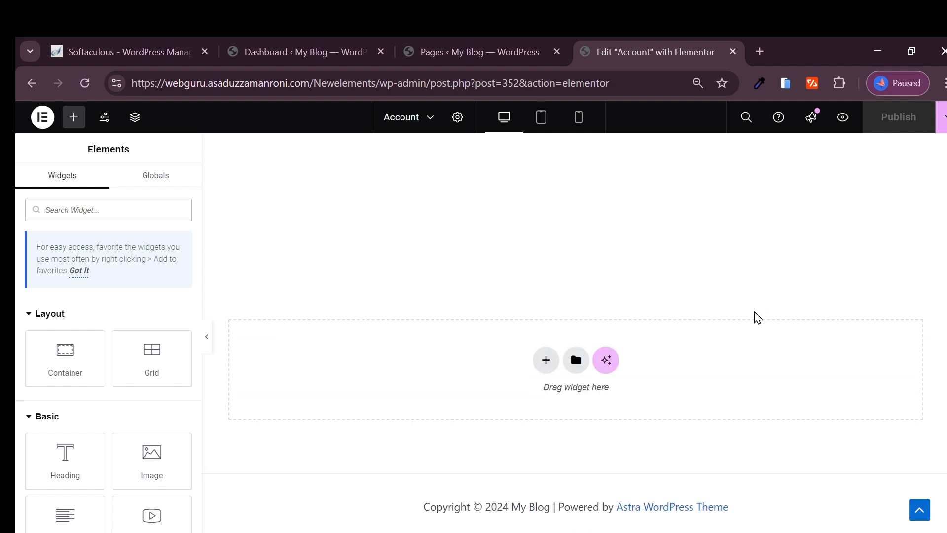
scroll(524, 387, "up", 2)
scroll(548, 397, "down", 2)
left_click(546, 360)
left_click(552, 409)
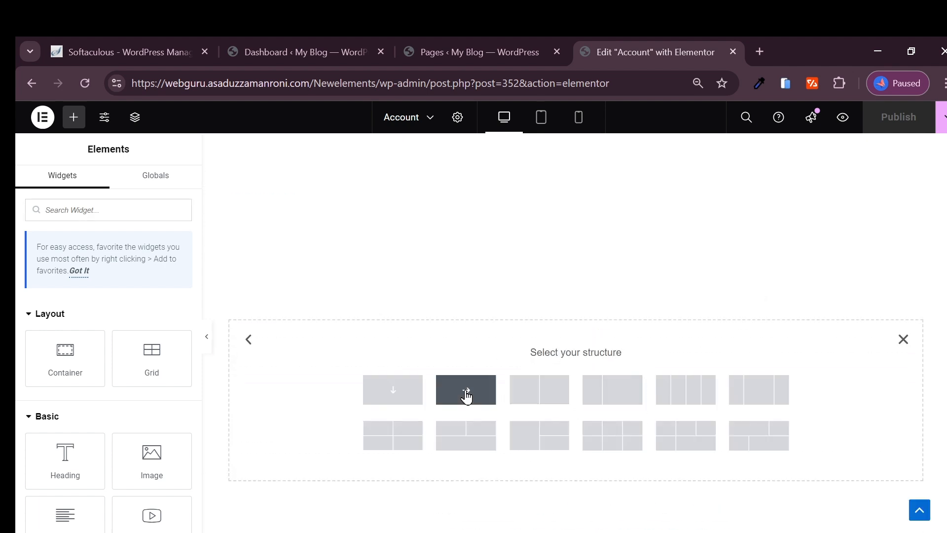
left_click(571, 311)
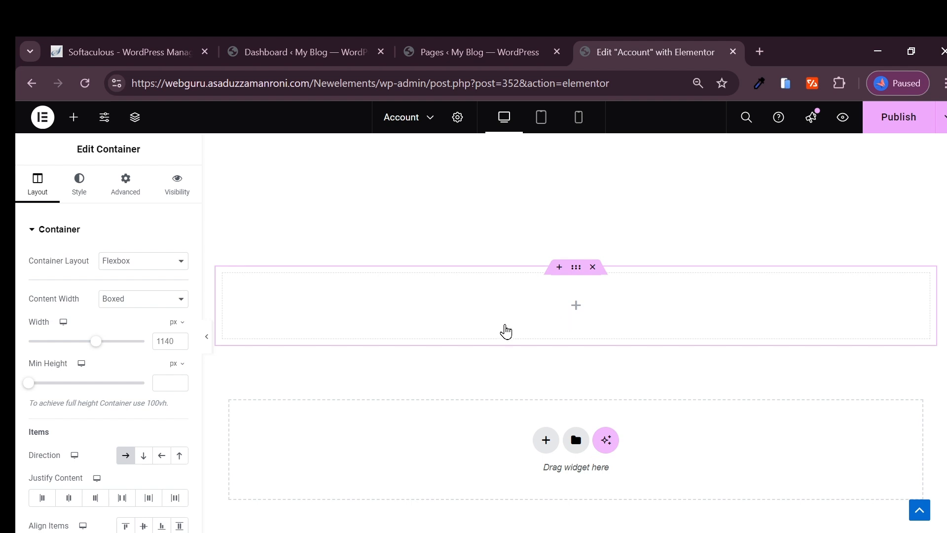
left_click_drag(61, 353, 513, 339)
left_click(573, 314)
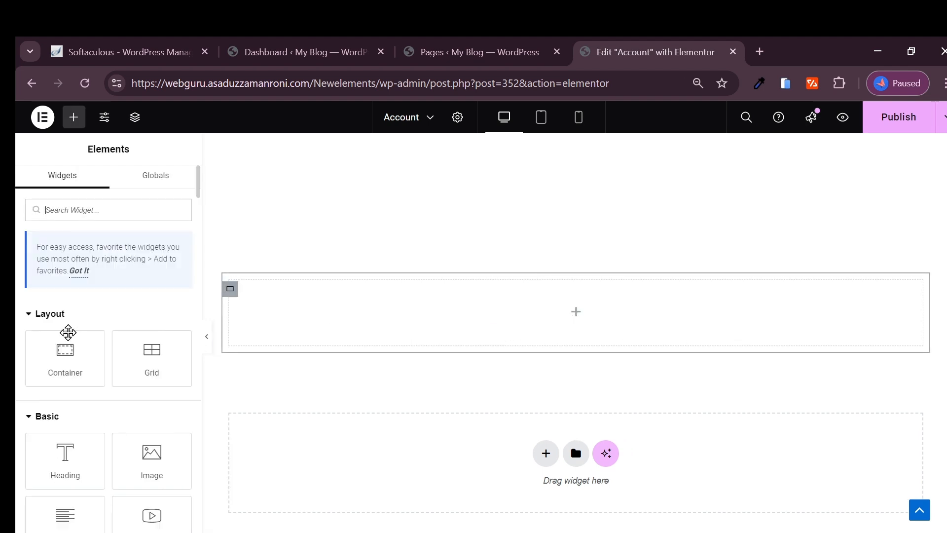
Step: Drop in a Button widget, paste the logout address as its link, and publish
scroll(78, 431, "down", 6)
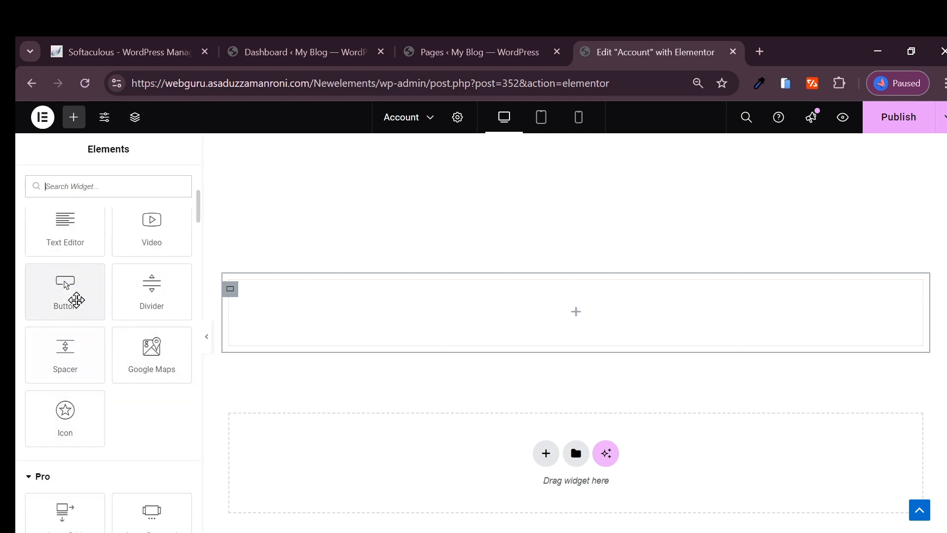
left_click_drag(75, 298, 660, 312)
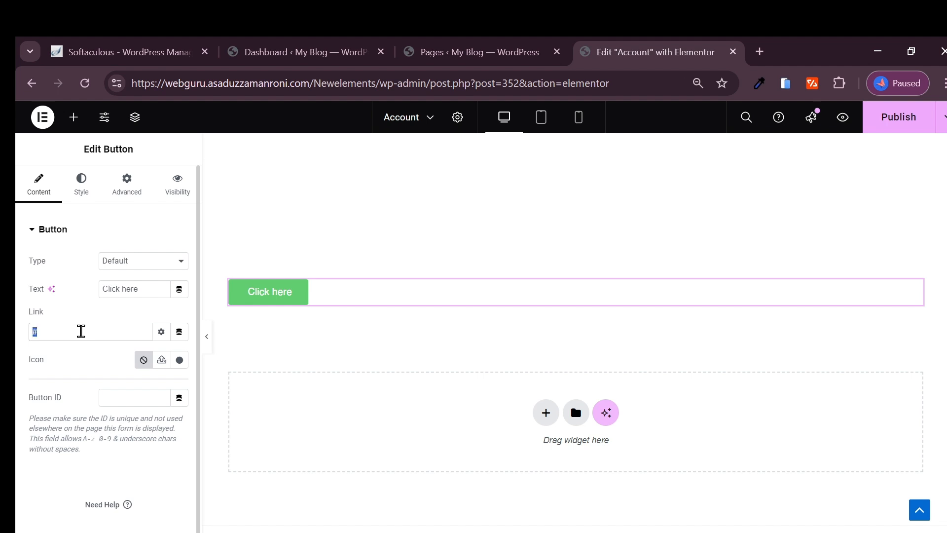
key("ctrl+v")
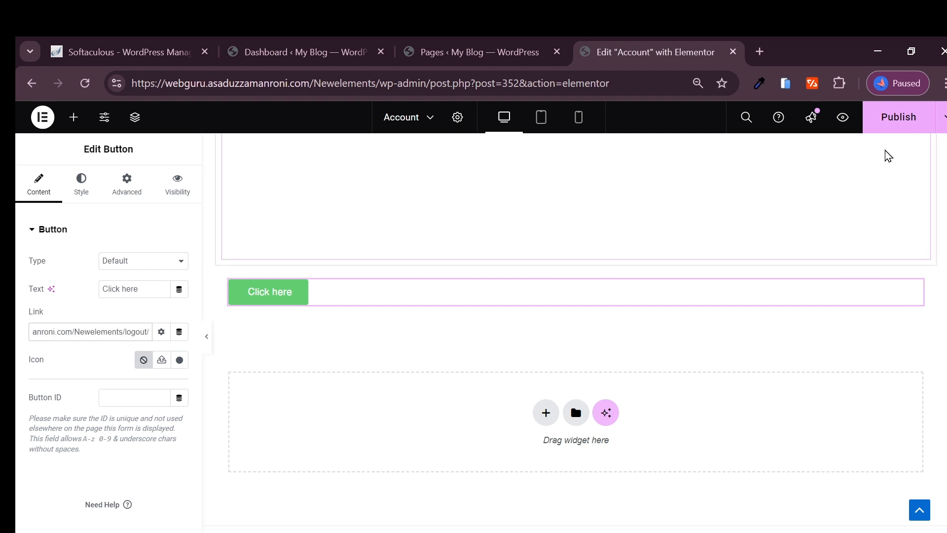
left_click(896, 123)
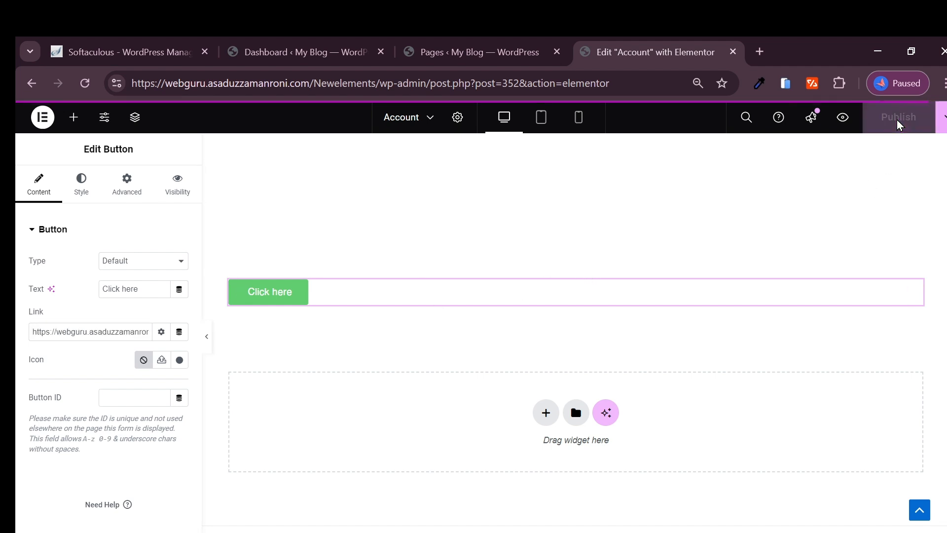
Step: Scroll the live Account page to check the published green Click here button
scroll(446, 269, "up", 4)
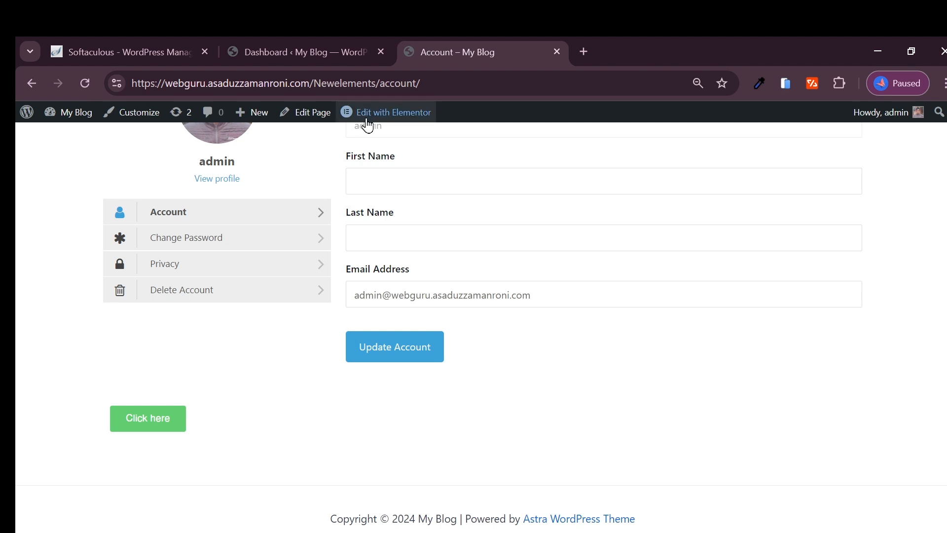
mouse_move(373, 118)
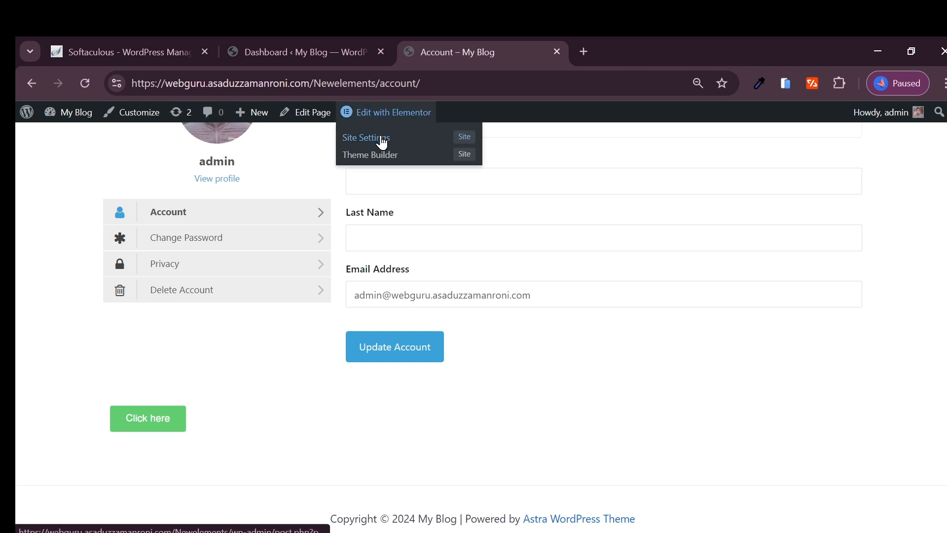
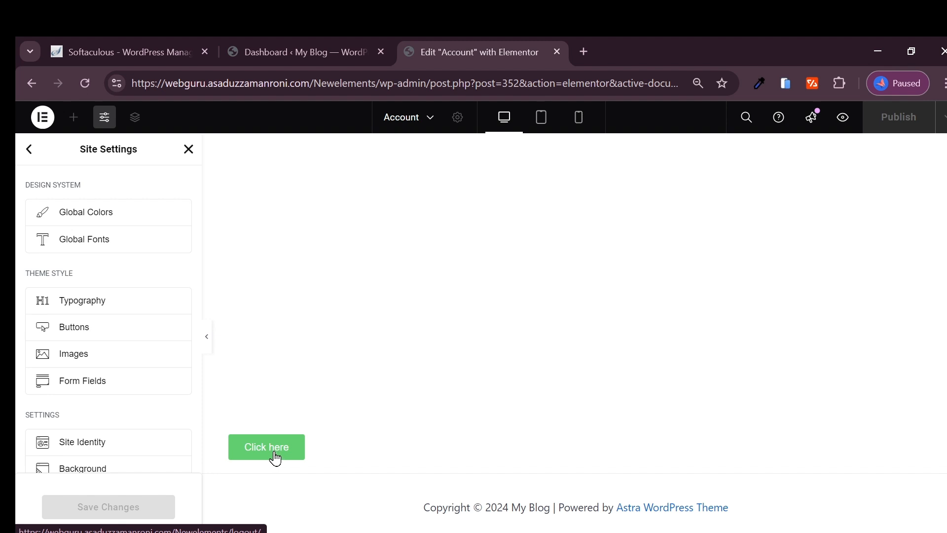
Step: Close Site Settings and dismiss the session-expired login prompt
scroll(394, 197, "up", 2)
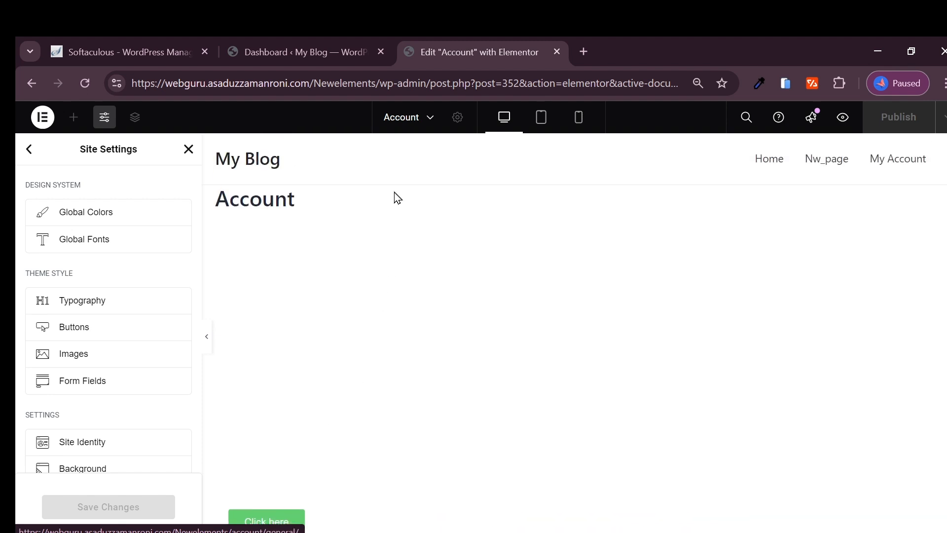
scroll(289, 415, "down", 2)
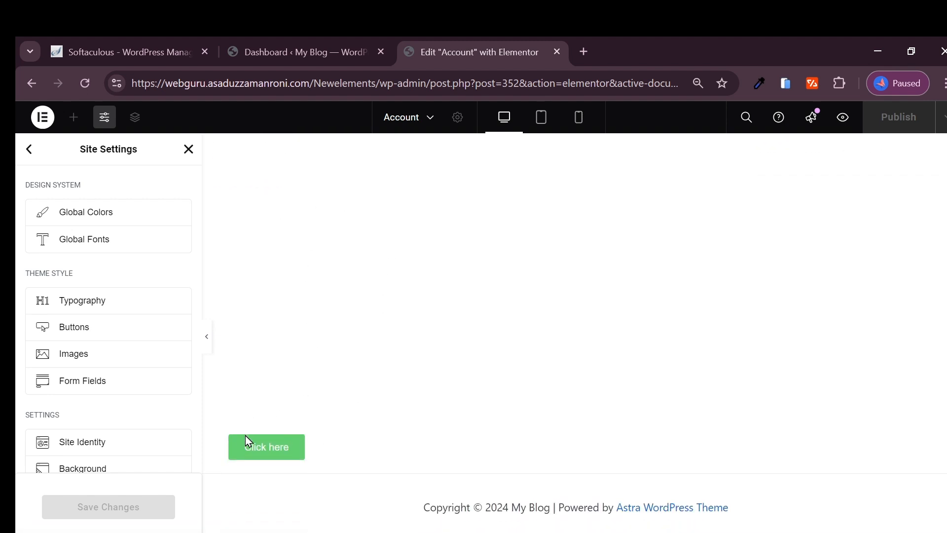
left_click(189, 149)
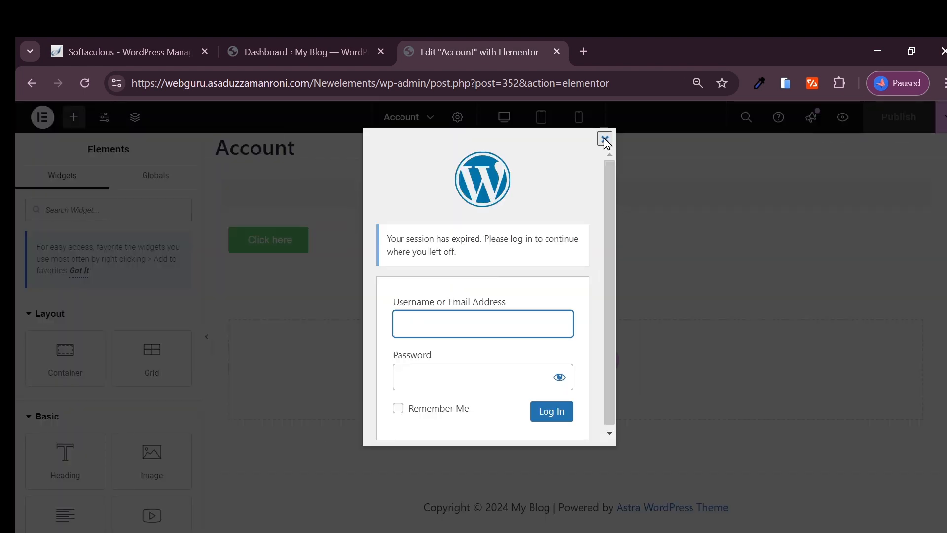
left_click(605, 139)
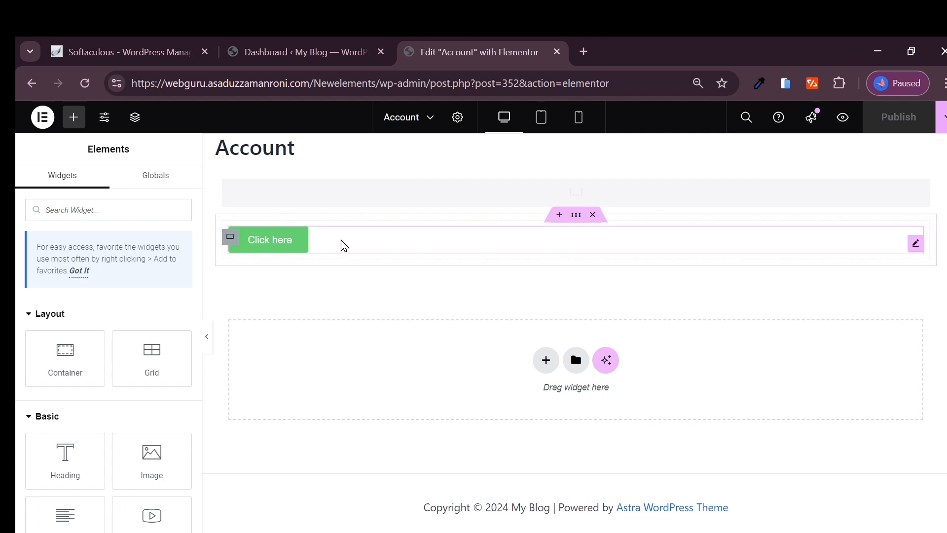
Step: Change the Click here button's text to Logout and align it to the right
left_click(318, 250)
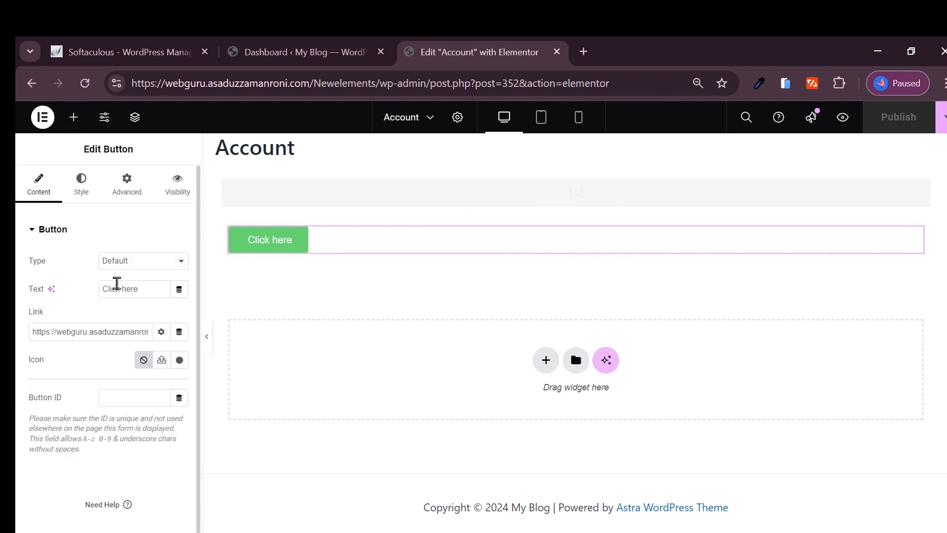
type("lo")
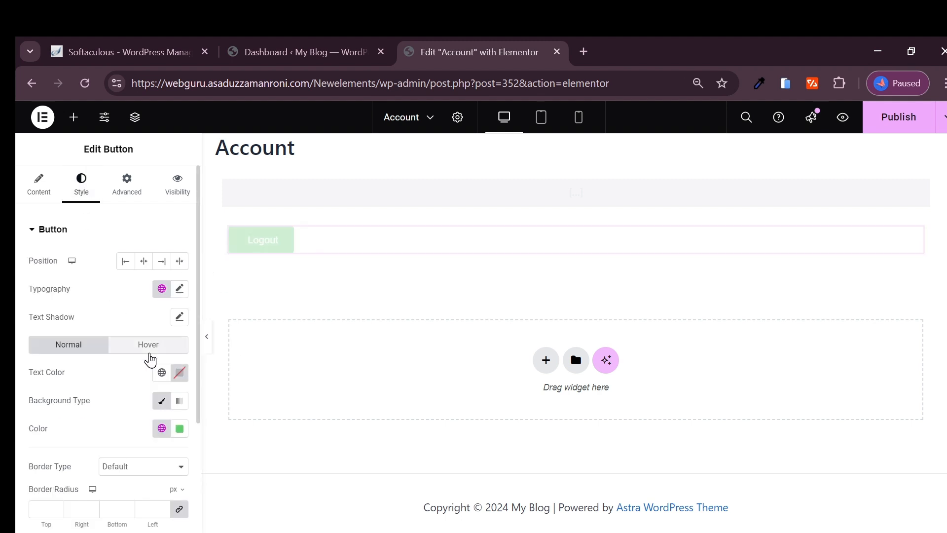
left_click(161, 261)
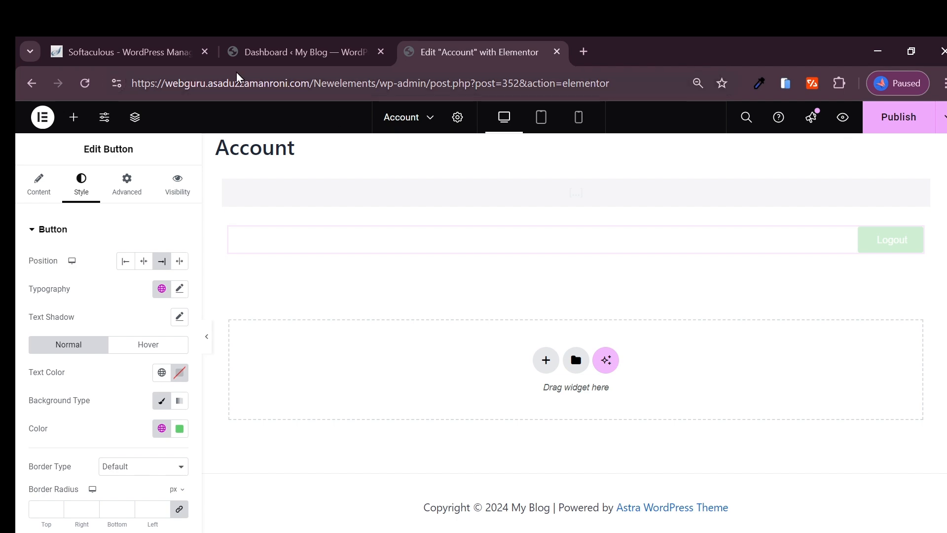
left_click(141, 52)
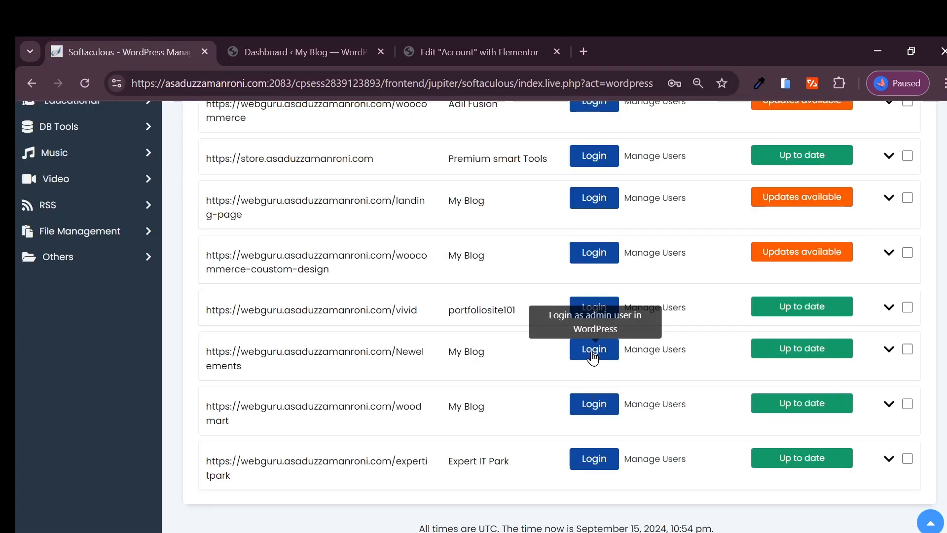
Step: Log back into Newelements as admin, publish the Account page, and reload the editor
left_click(593, 356)
left_click(588, 49)
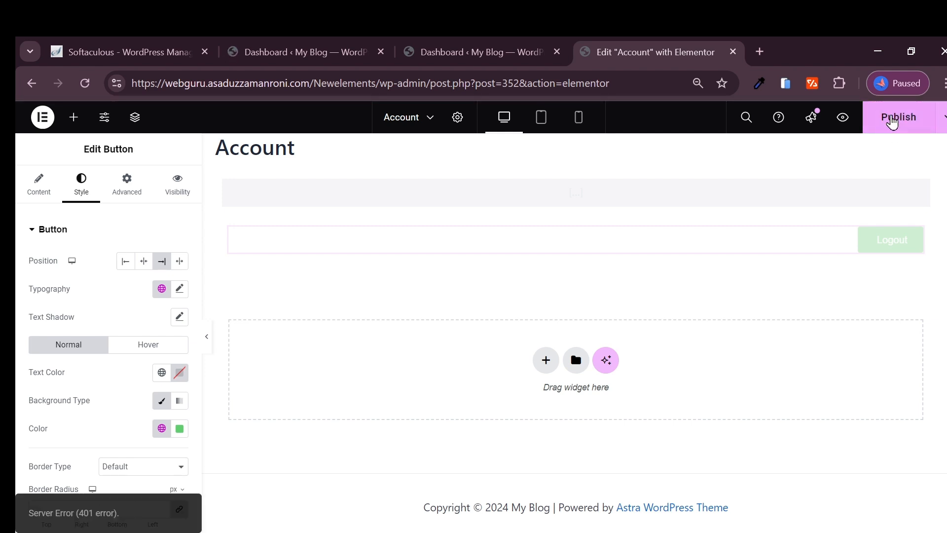
left_click(891, 125)
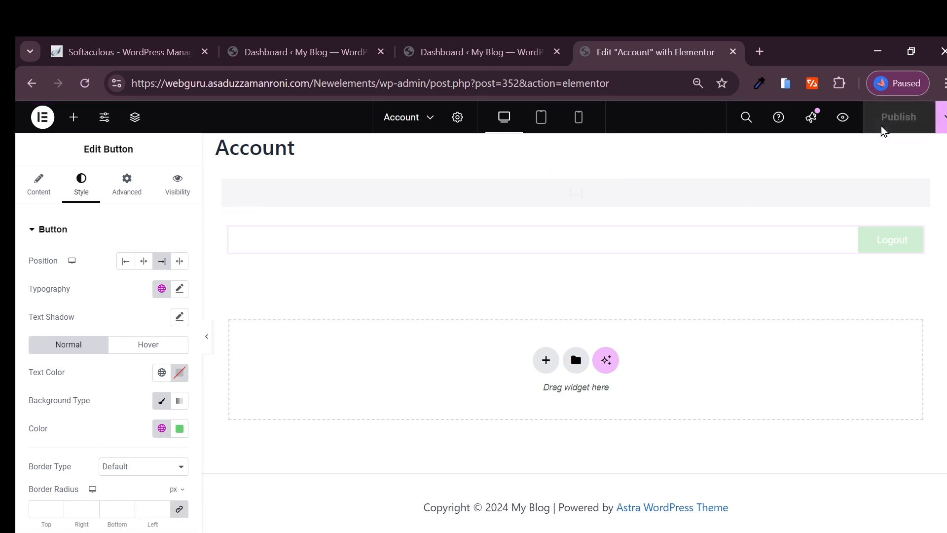
left_click(893, 120)
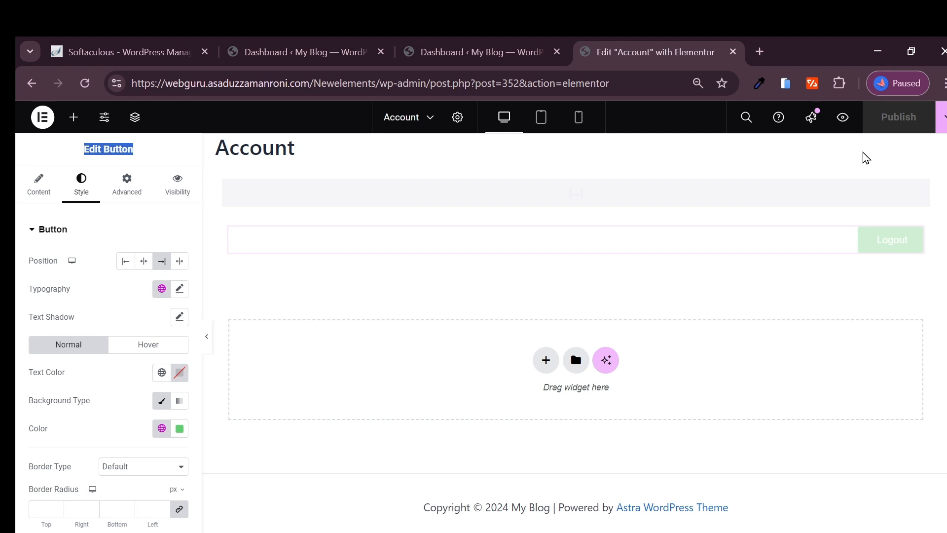
left_click(892, 119)
left_click(85, 84)
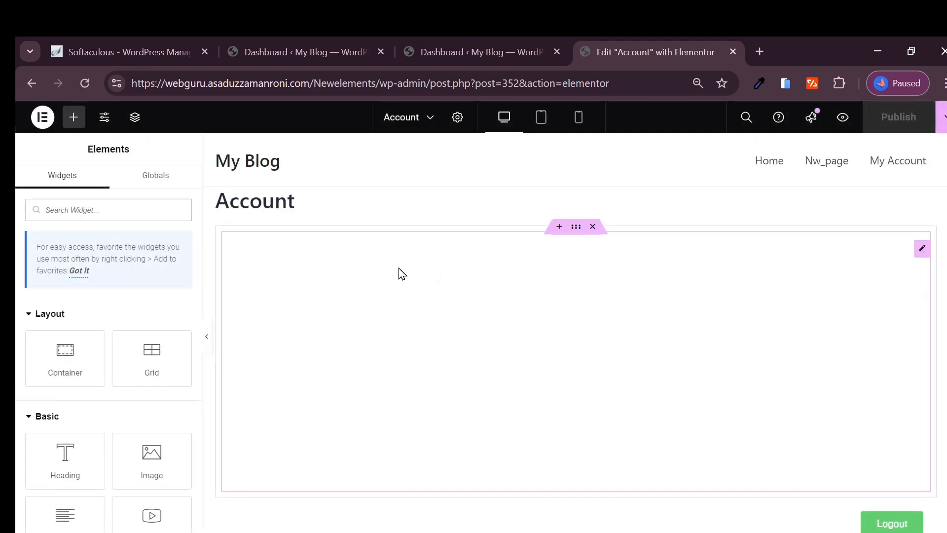
scroll(729, 379, "down", 4)
scroll(355, 262, "up", 4)
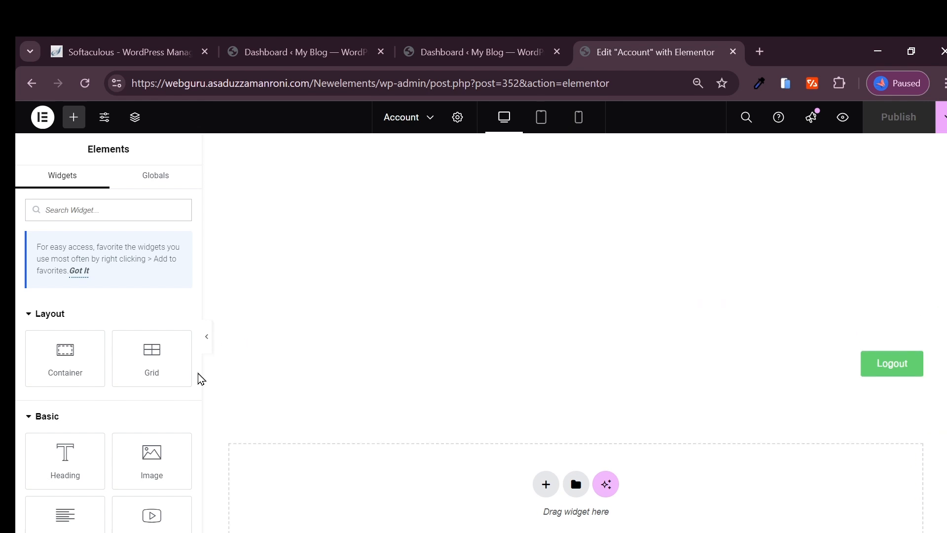
left_click(32, 85)
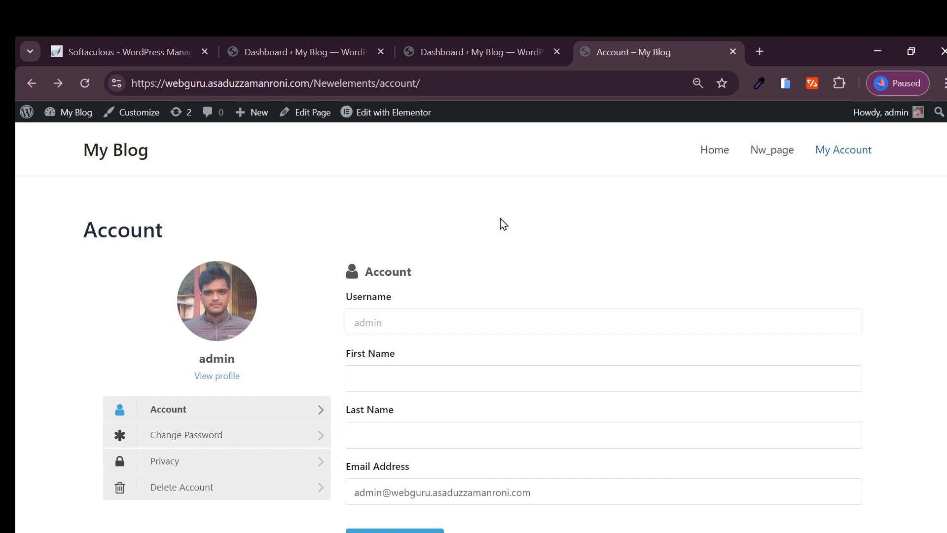
scroll(350, 442, "down", 3)
scroll(324, 353, "up", 3)
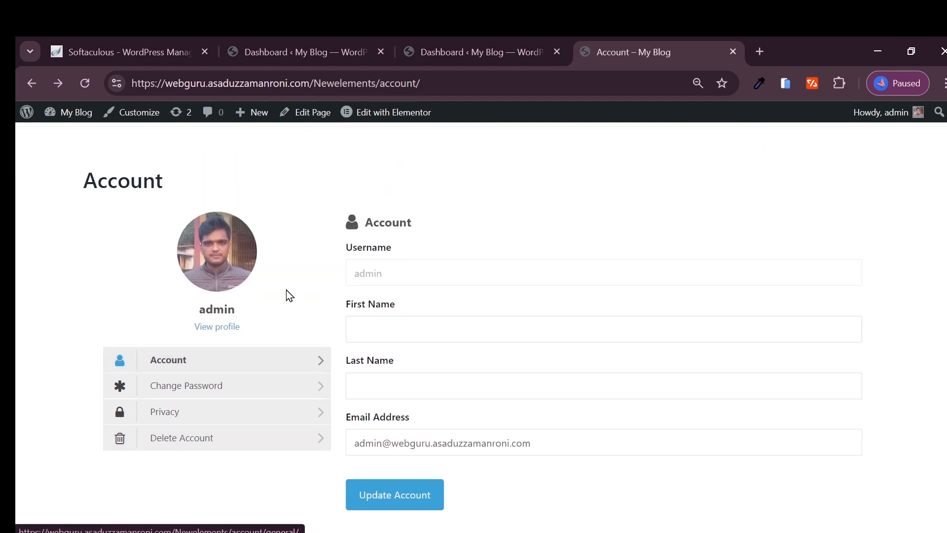
double_click(119, 234)
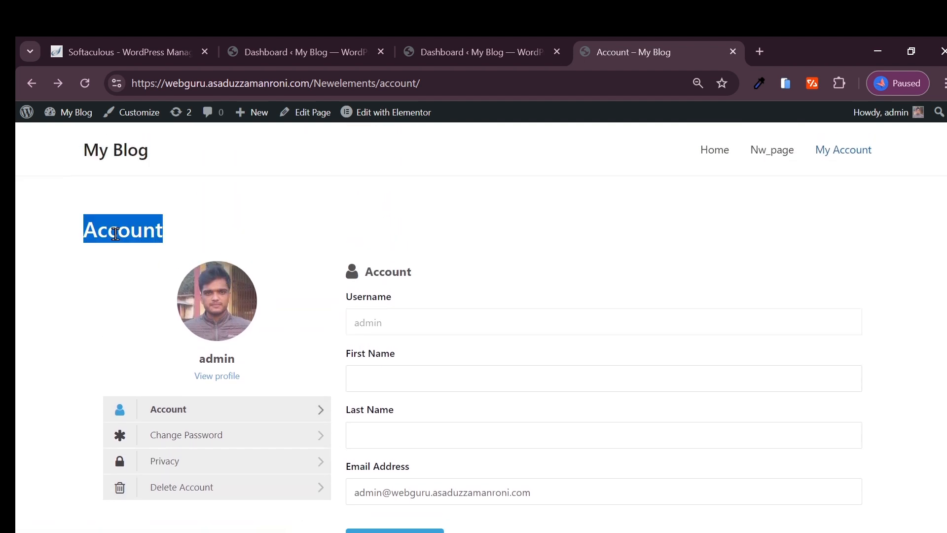
left_click(106, 235)
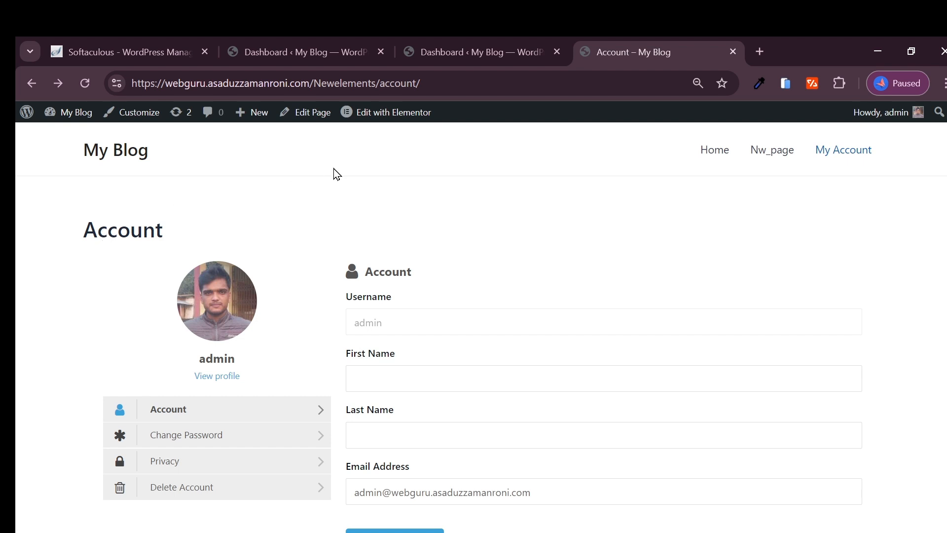
mouse_move(399, 125)
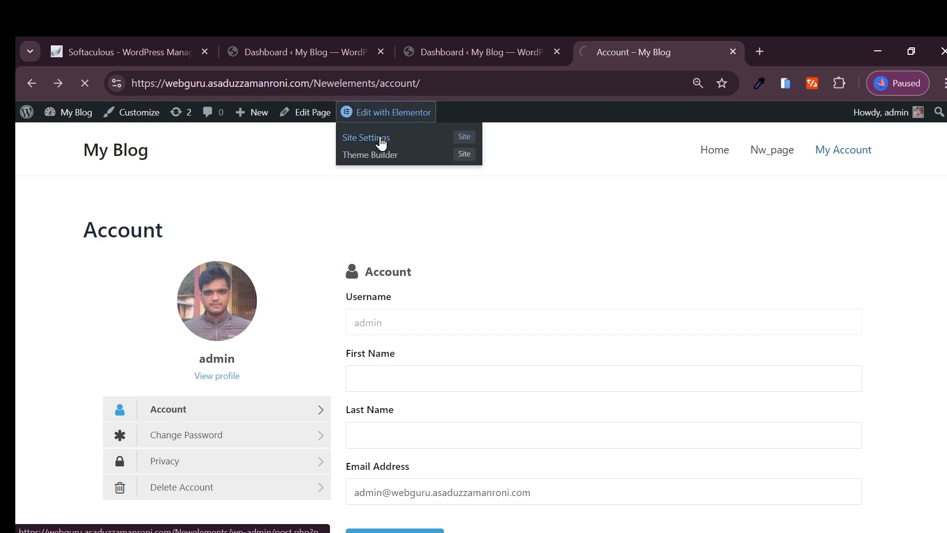
left_click(365, 124)
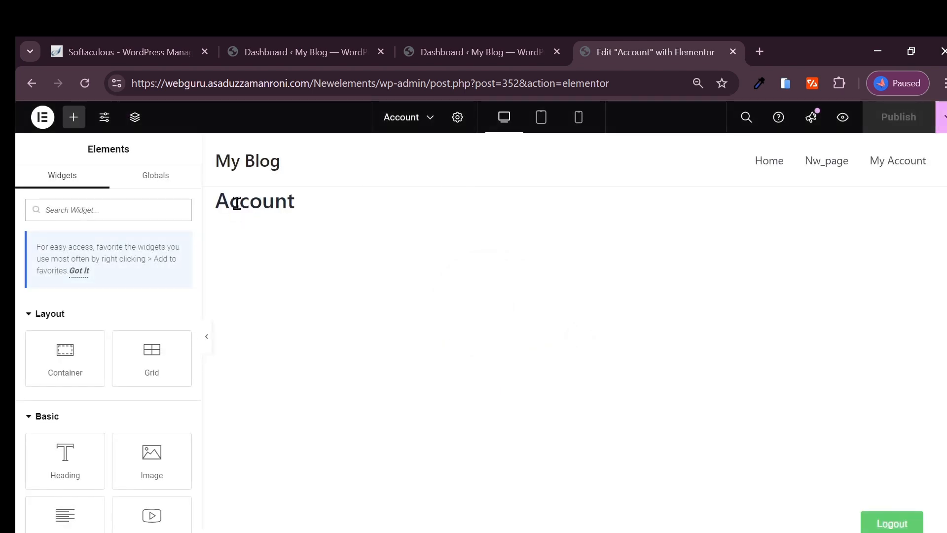
Step: Set the Account page's Page Layout to Elementor Canvas and publish
left_click(457, 116)
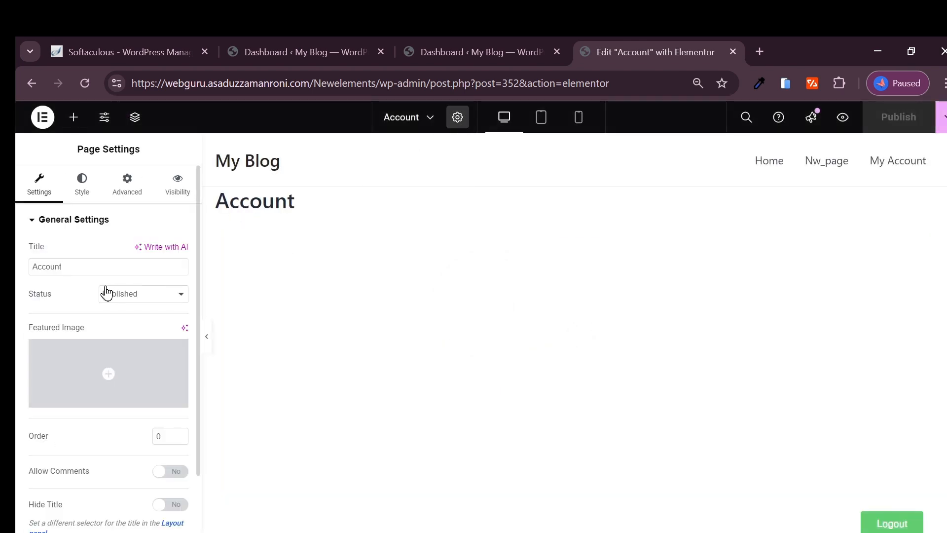
scroll(93, 414, "down", 2)
left_click(110, 481)
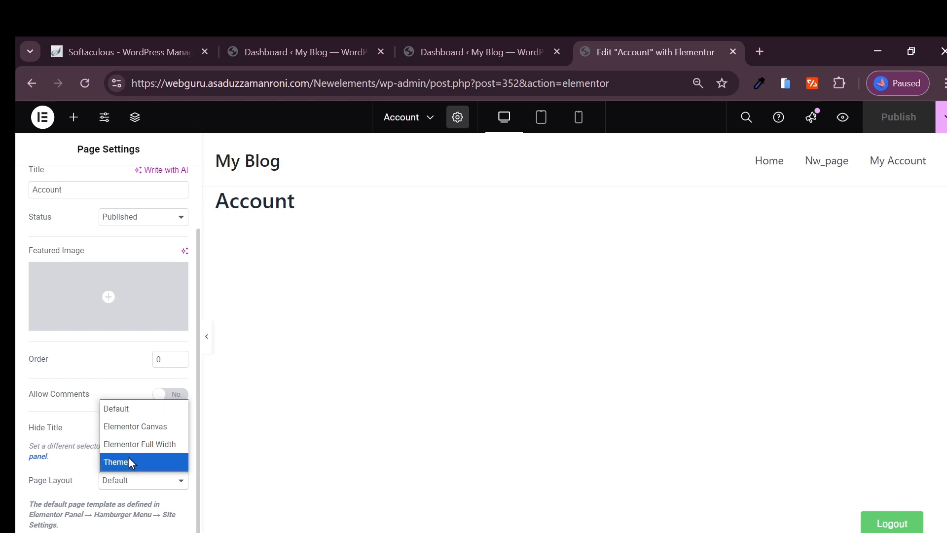
left_click(136, 427)
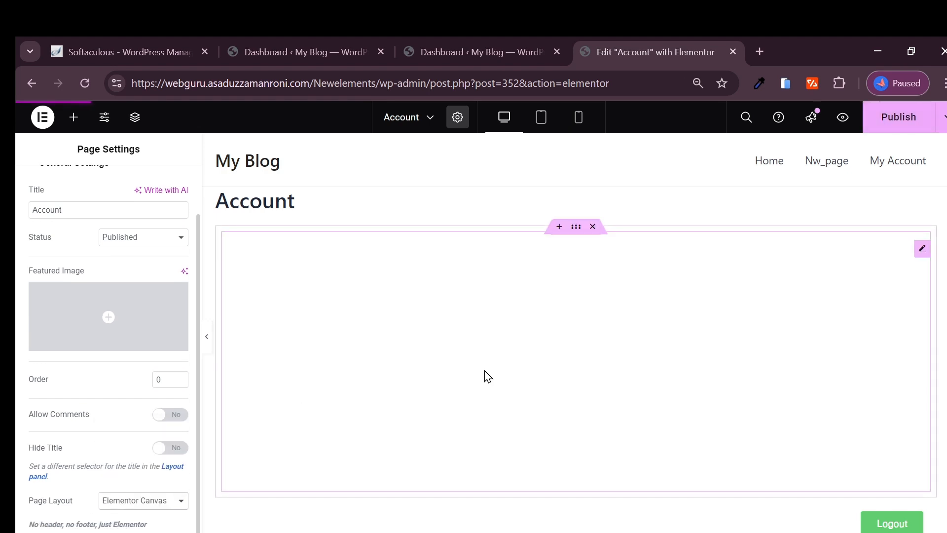
left_click(894, 123)
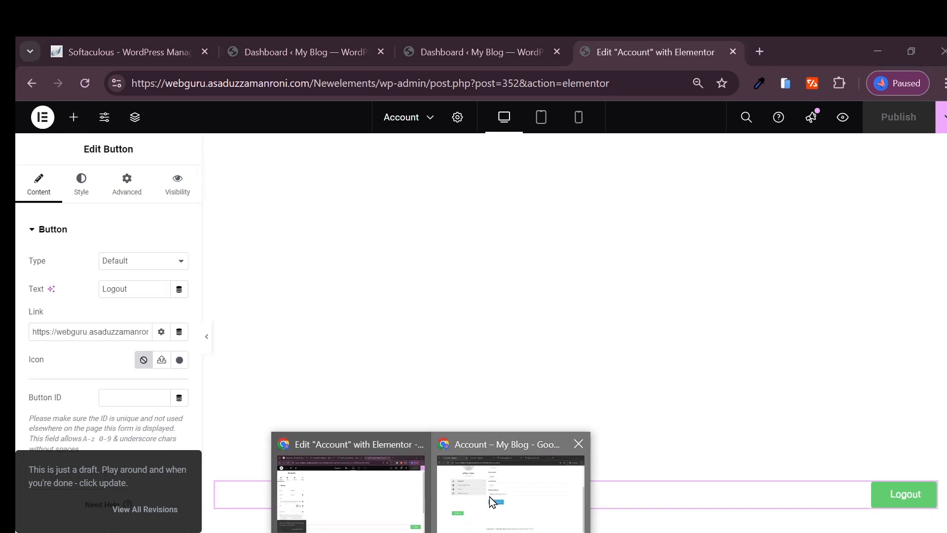
left_click(491, 501)
scroll(226, 178, "up", 4)
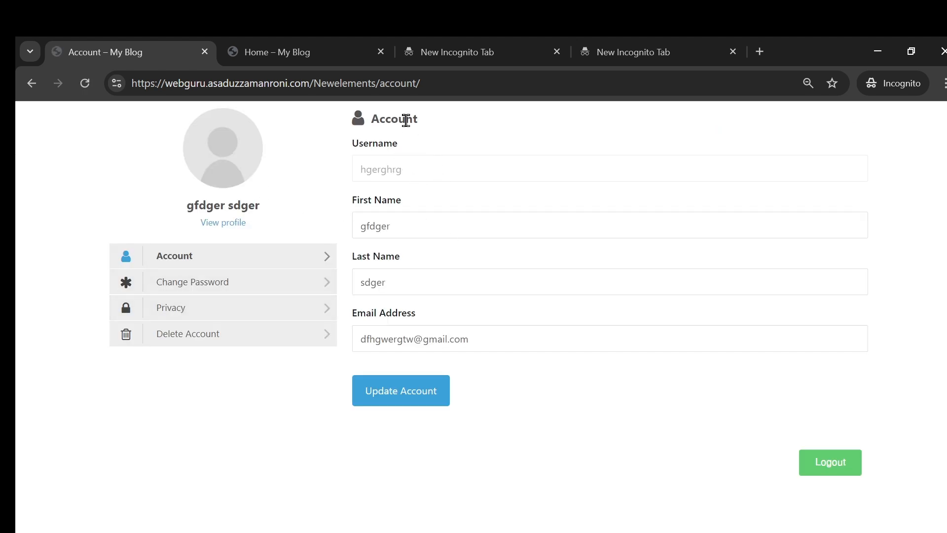
left_click_drag(124, 168, 122, 127)
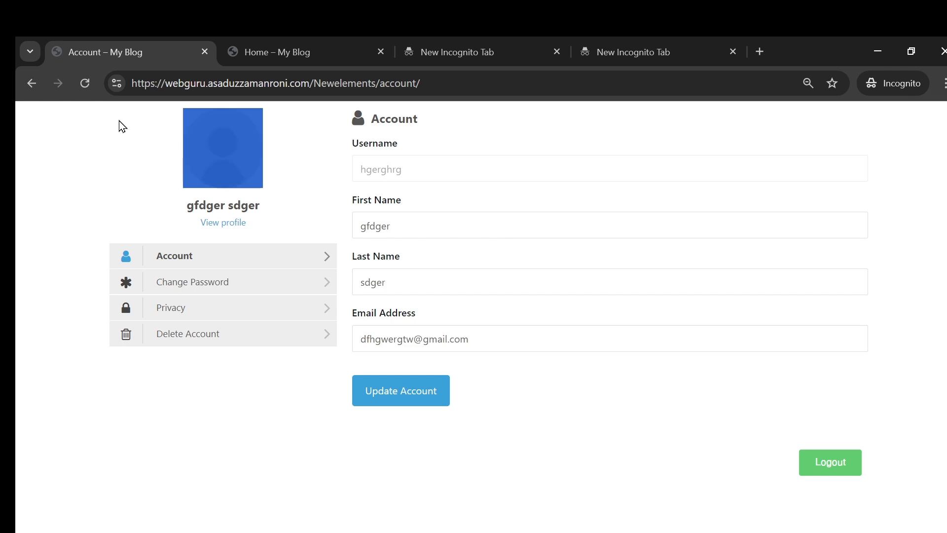
mouse_move(391, 531)
left_click(384, 512)
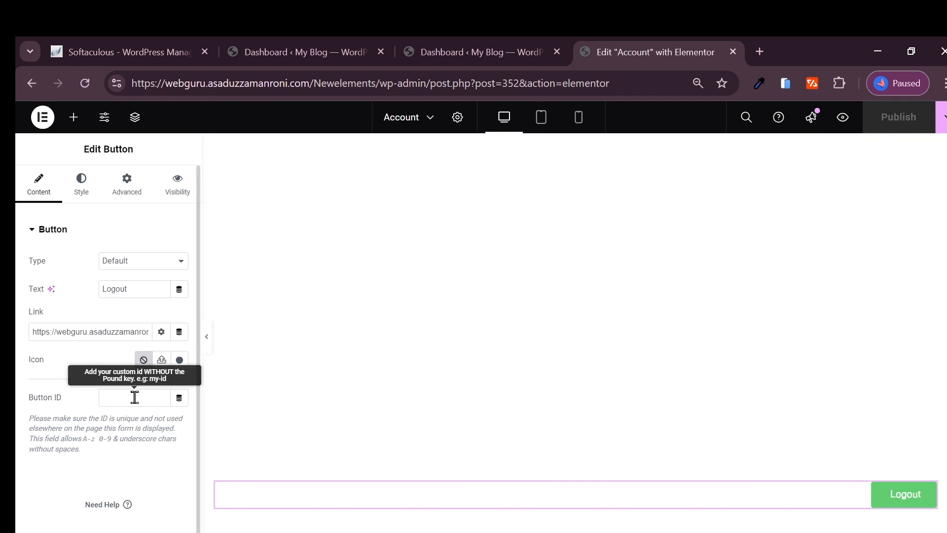
Step: Set the Account page layout back to Theme, publish, and bring up the incognito window
left_click(457, 117)
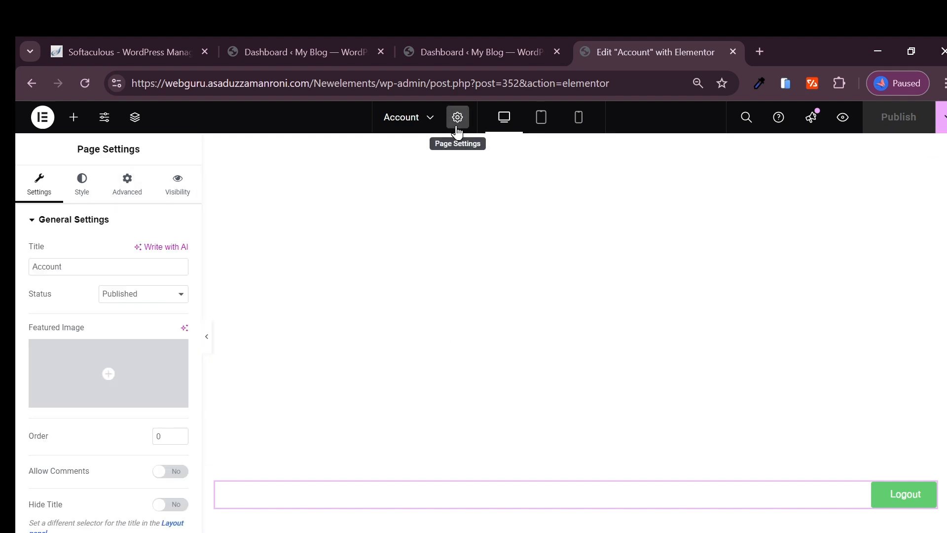
scroll(138, 409, "down", 2)
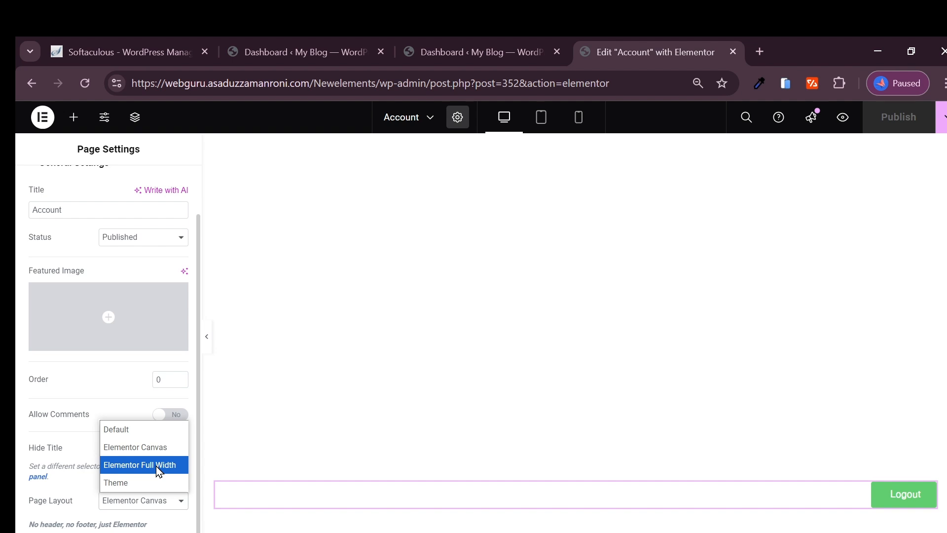
left_click(139, 489)
left_click(908, 127)
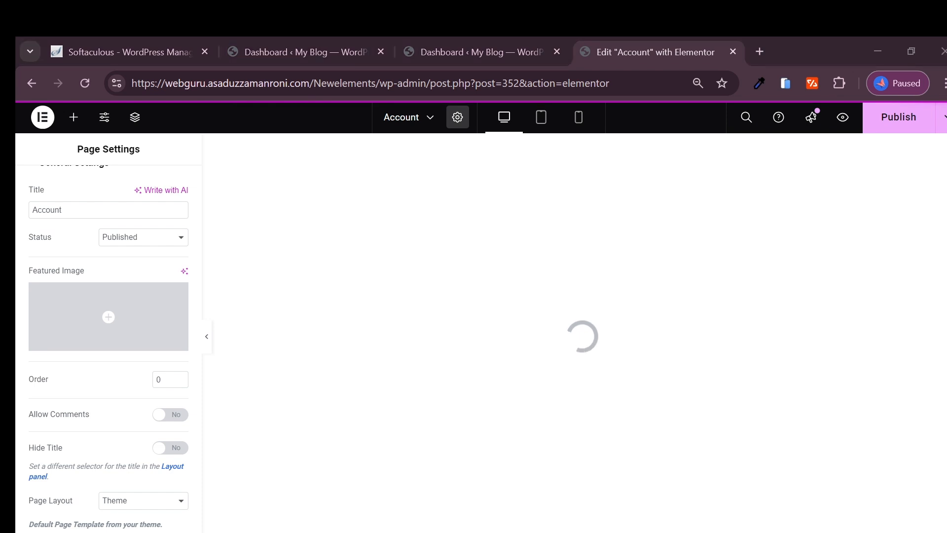
left_click(473, 446)
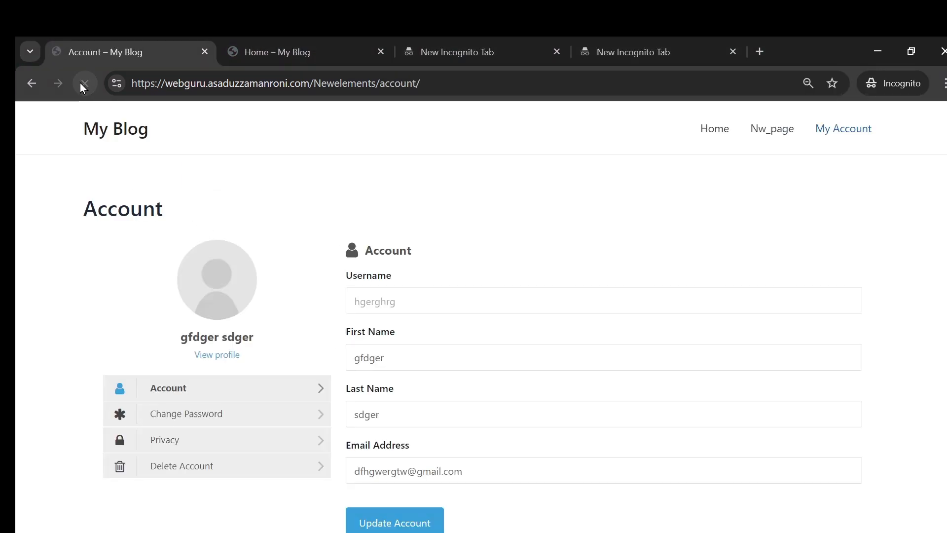
Step: Visit the blog's home page, then go back to My Account in the private window
scroll(661, 214, "down", 5)
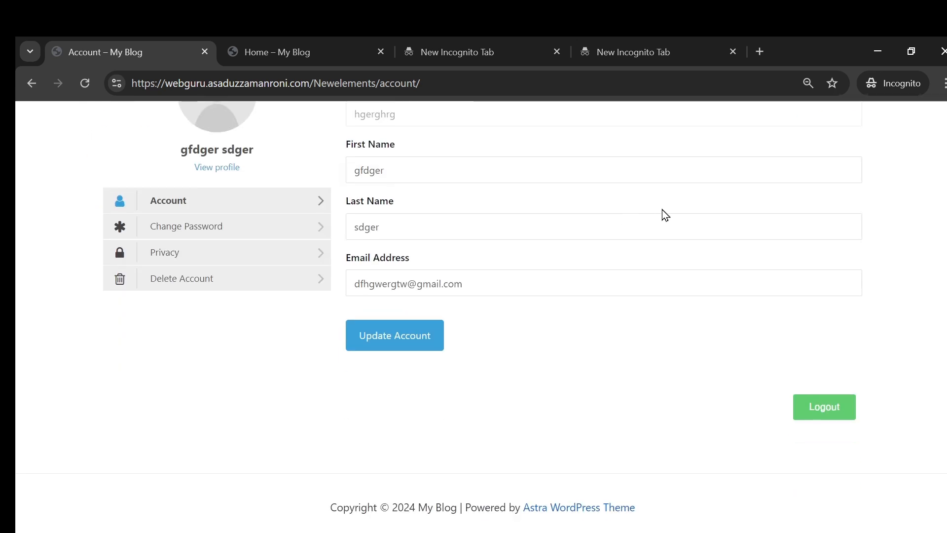
scroll(744, 152, "up", 5)
left_click(710, 130)
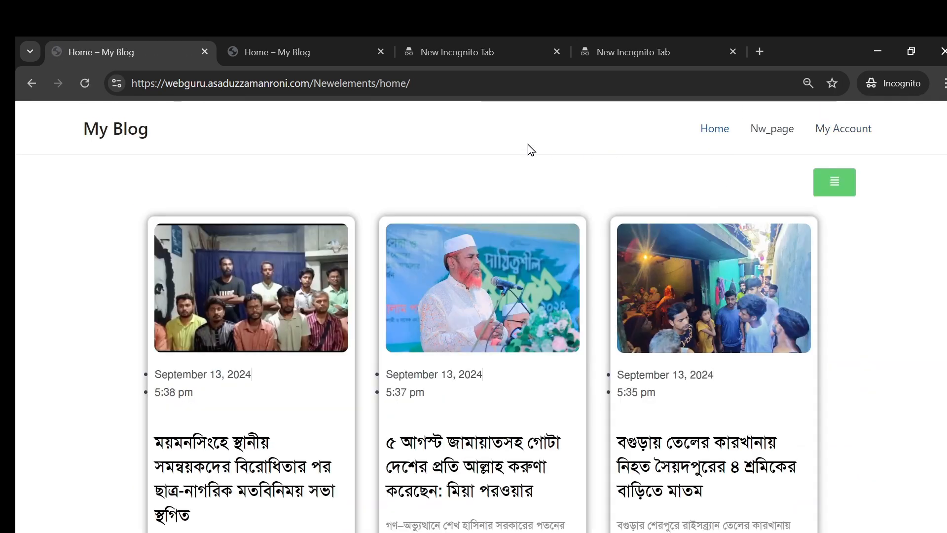
scroll(291, 196, "down", 2)
scroll(342, 273, "up", 2)
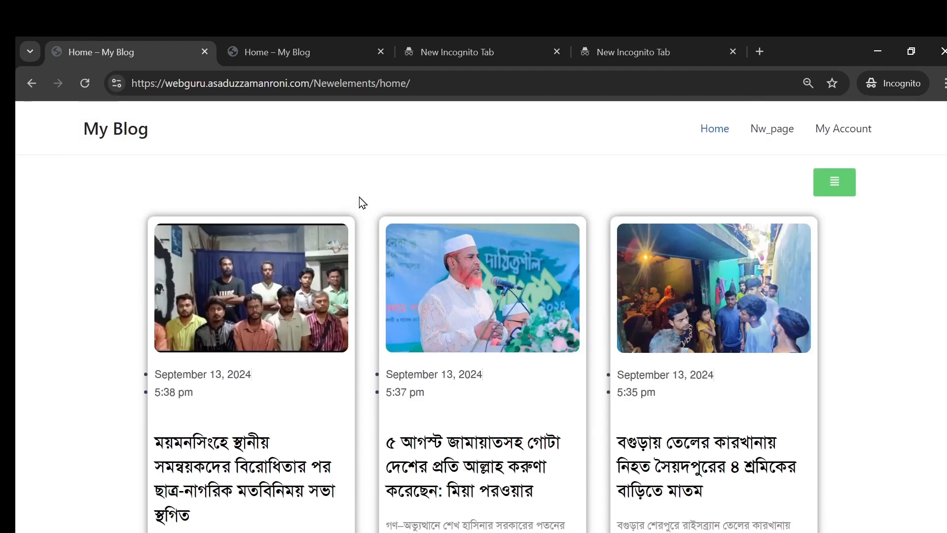
left_click(849, 134)
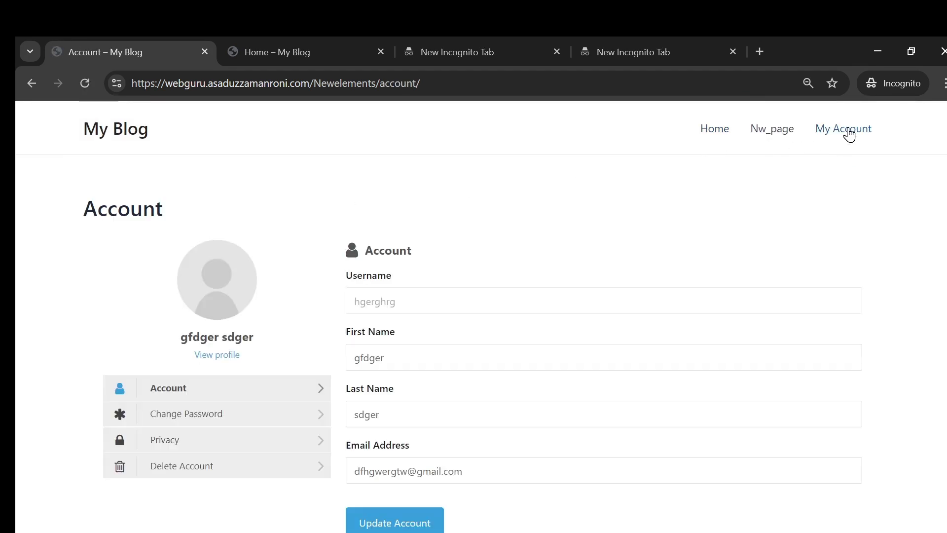
Step: Log out with the Logout button and reload the resulting login page
scroll(522, 219, "down", 3)
scroll(672, 327, "up", 3)
scroll(706, 309, "down", 4)
left_click(831, 410)
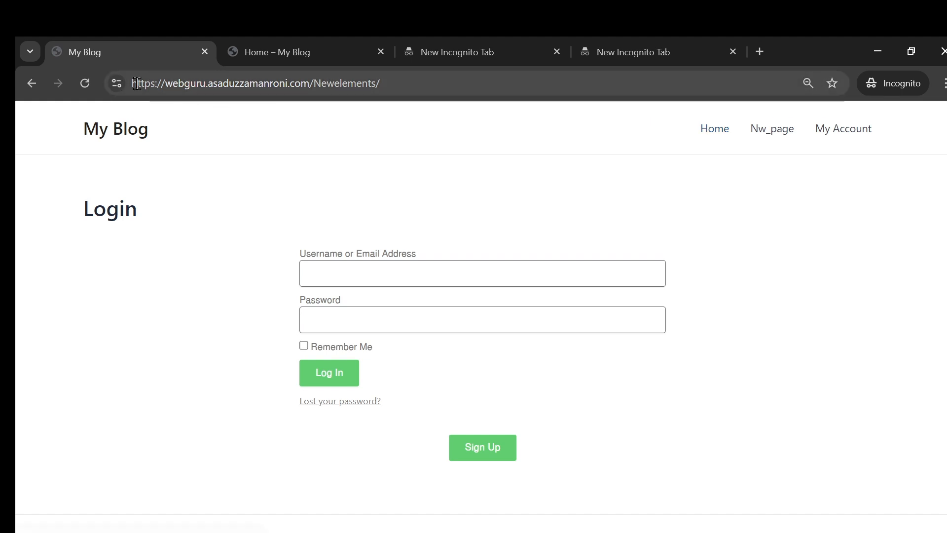
left_click(85, 84)
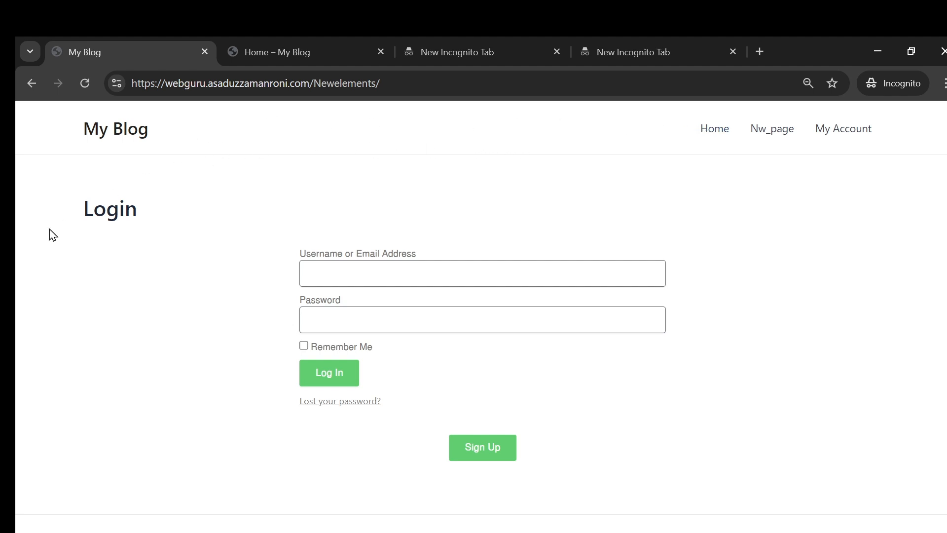
Step: Go from the Account editor to the WordPress dashboard's All Pages list
left_click(345, 501)
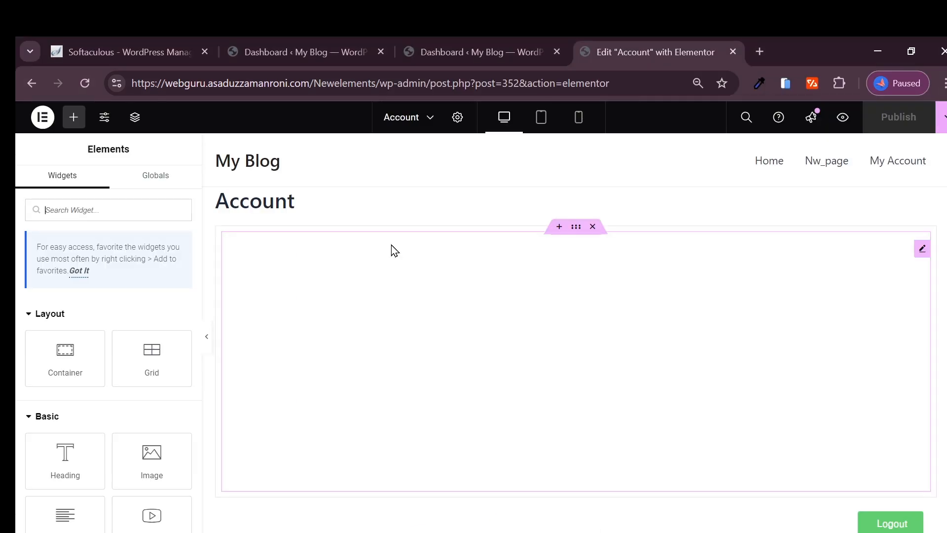
left_click(280, 46)
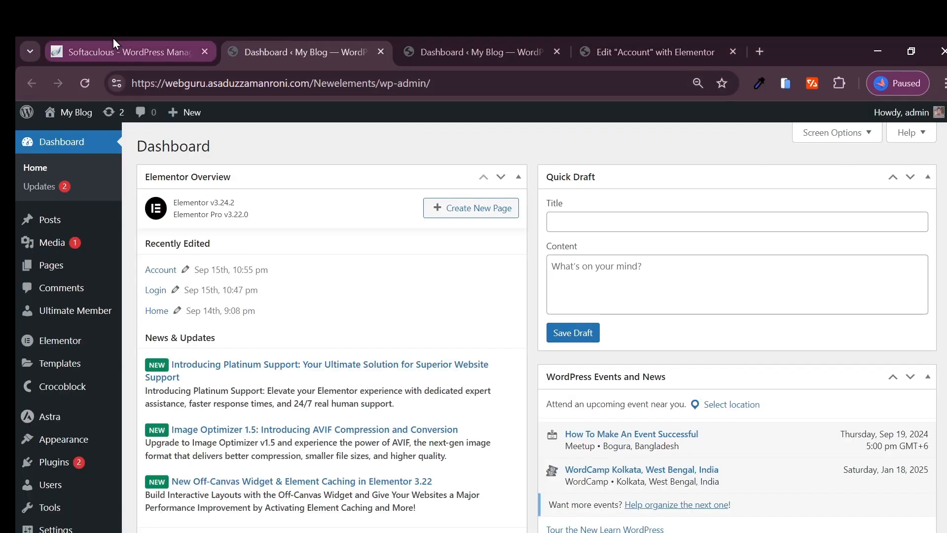
mouse_move(62, 270)
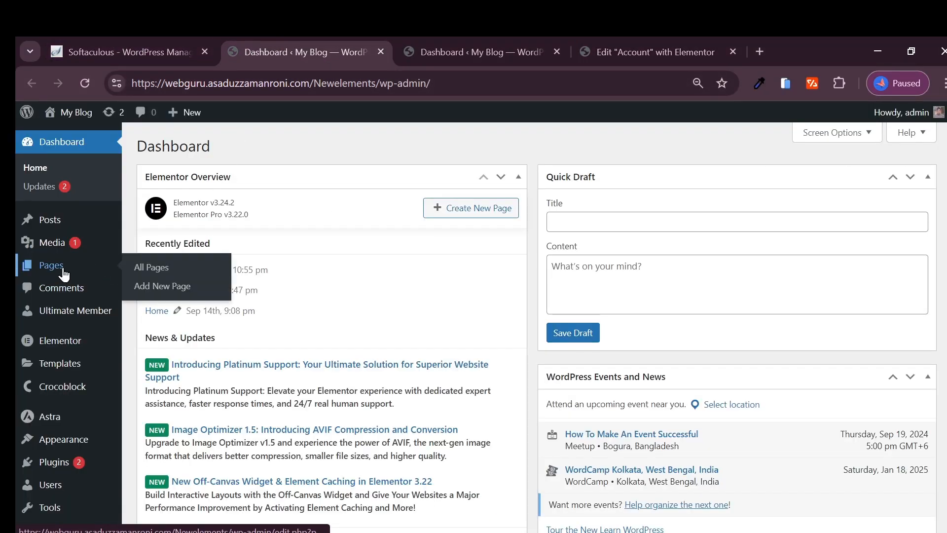
left_click(131, 269)
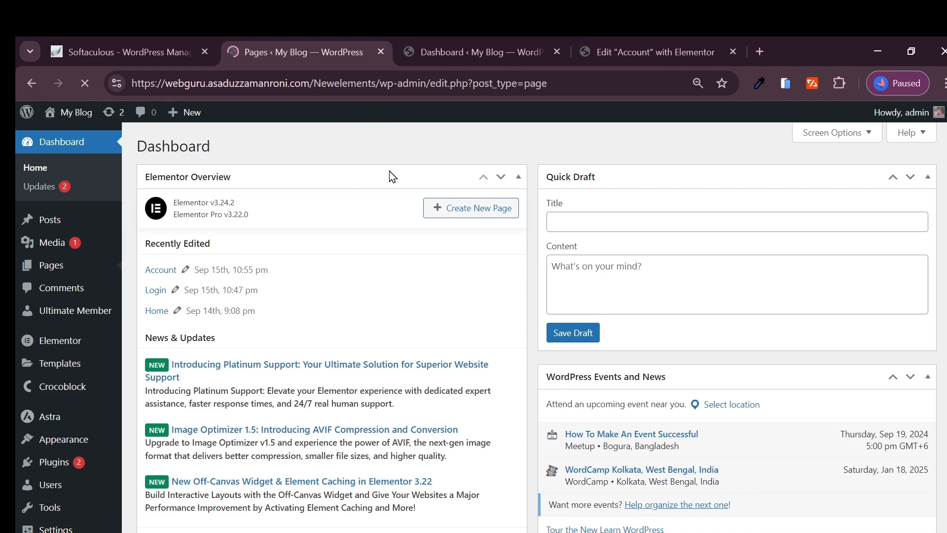
scroll(243, 247, "down", 3)
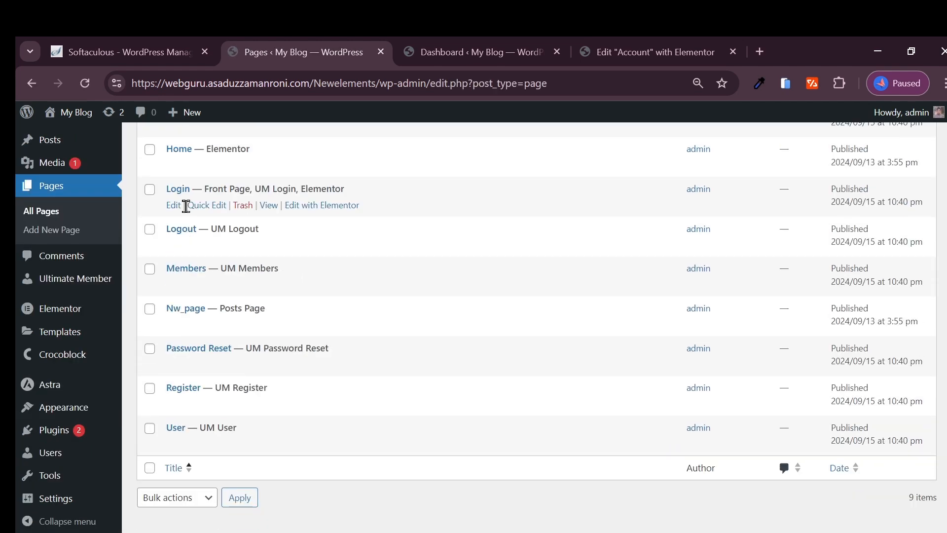
Step: Open the Login page in Elementor in a new tab and show its page settings
right_click(338, 206)
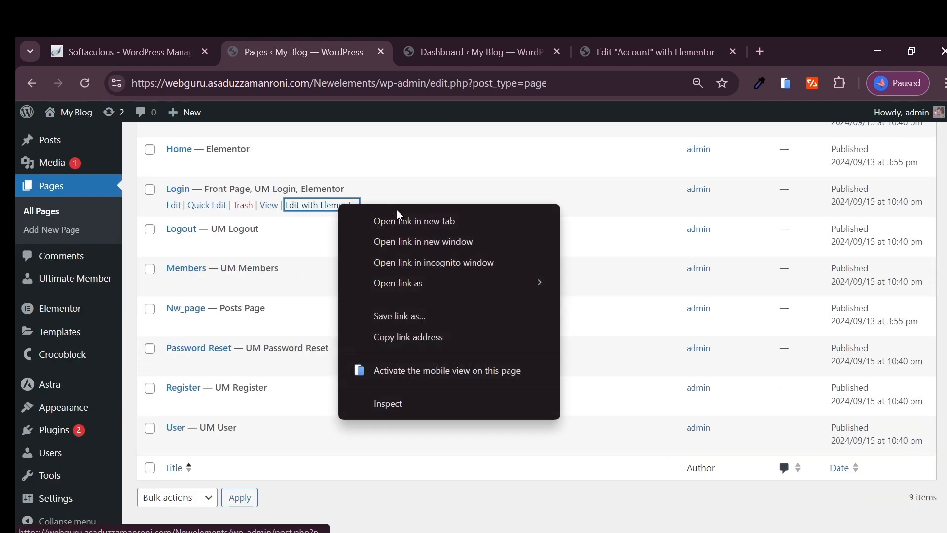
left_click(375, 220)
left_click(387, 50)
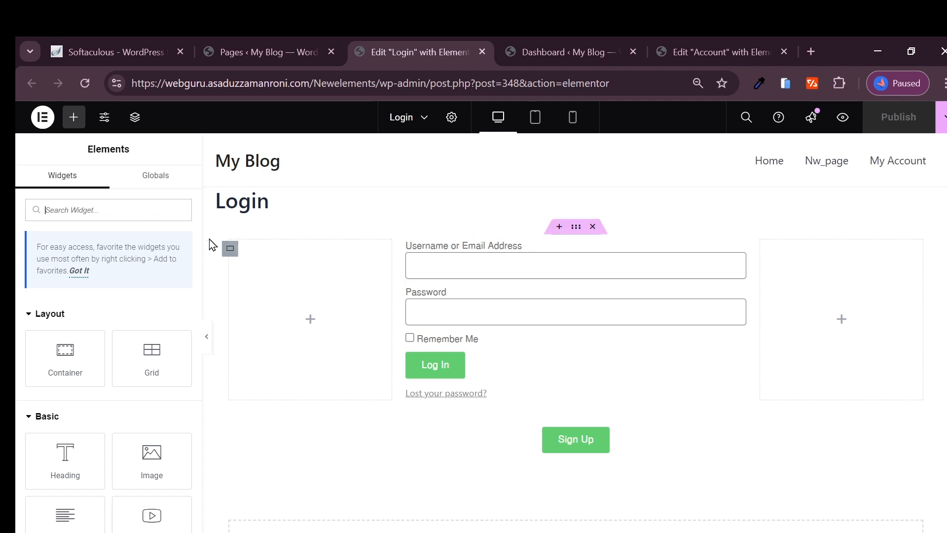
left_click(451, 117)
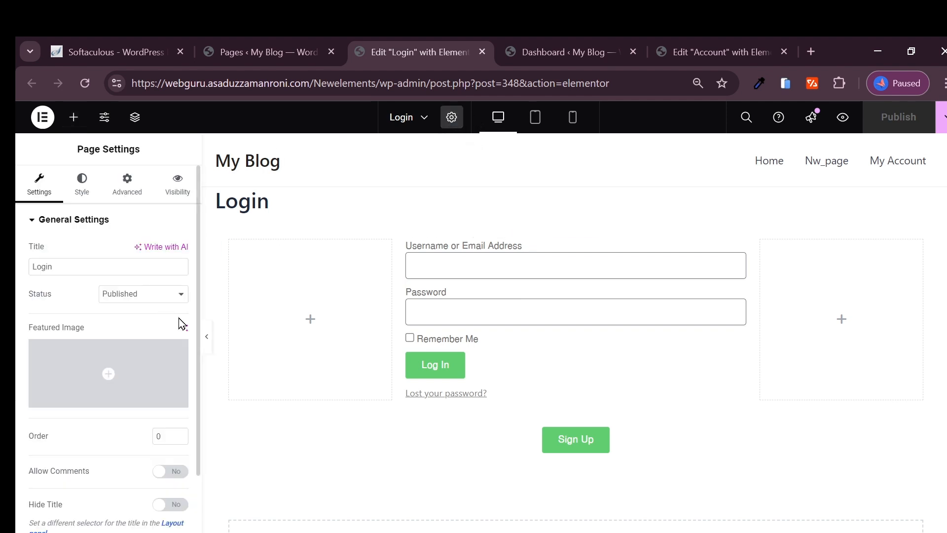
scroll(117, 396, "down", 2)
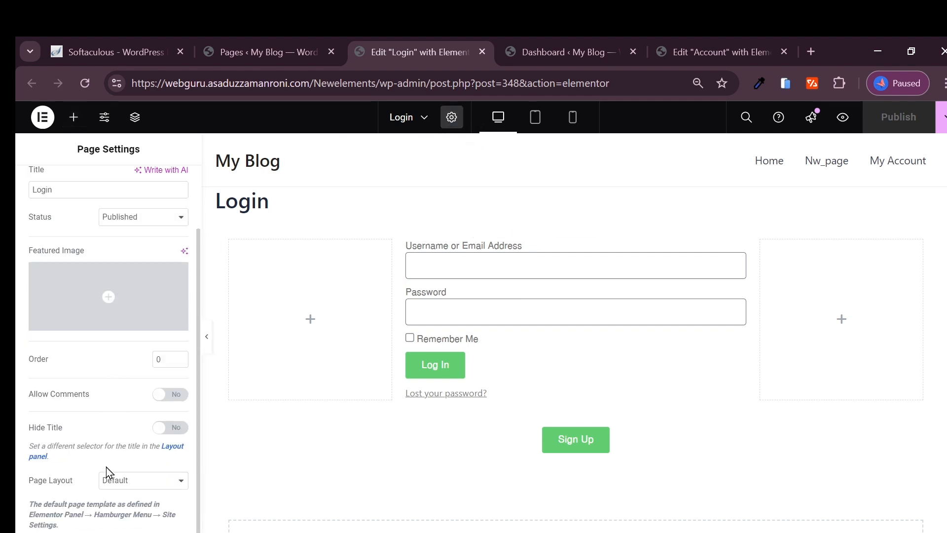
Step: Set the Login page layout to Elementor Canvas and publish
left_click(120, 489)
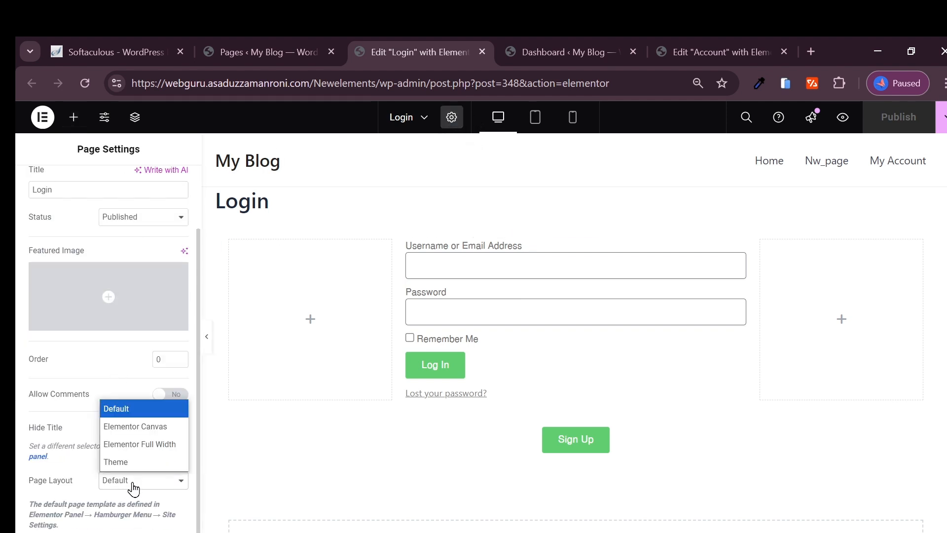
left_click(138, 431)
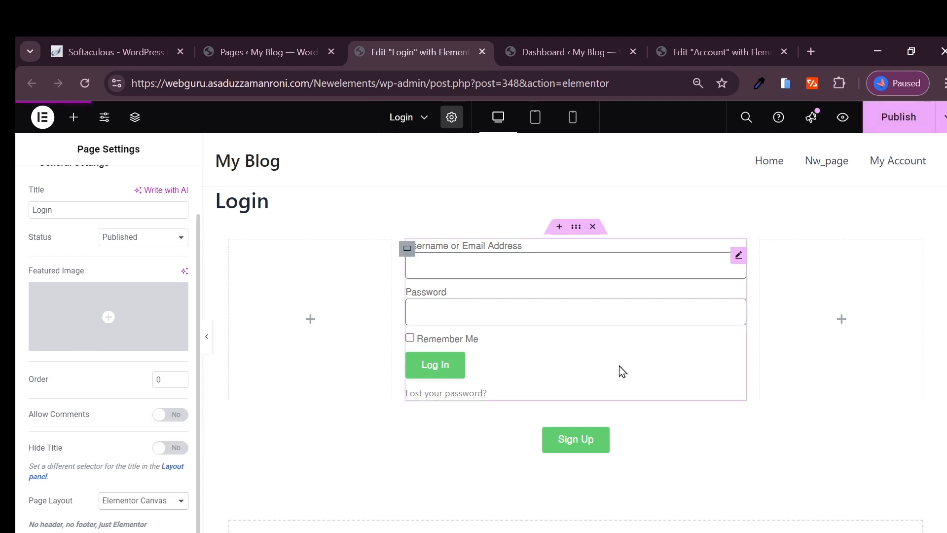
left_click(884, 121)
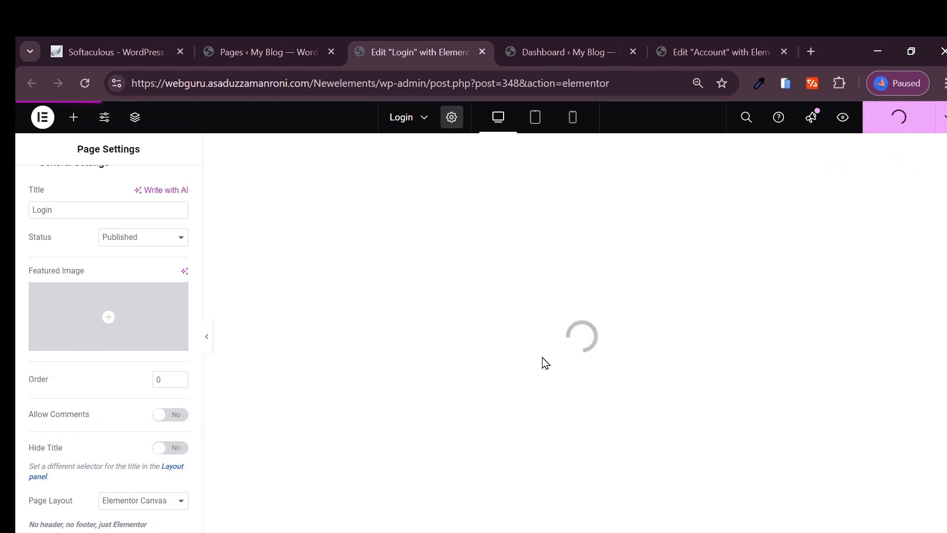
Step: Reload the live login page to confirm the header is gone, then return to the Login editor
left_click(508, 486)
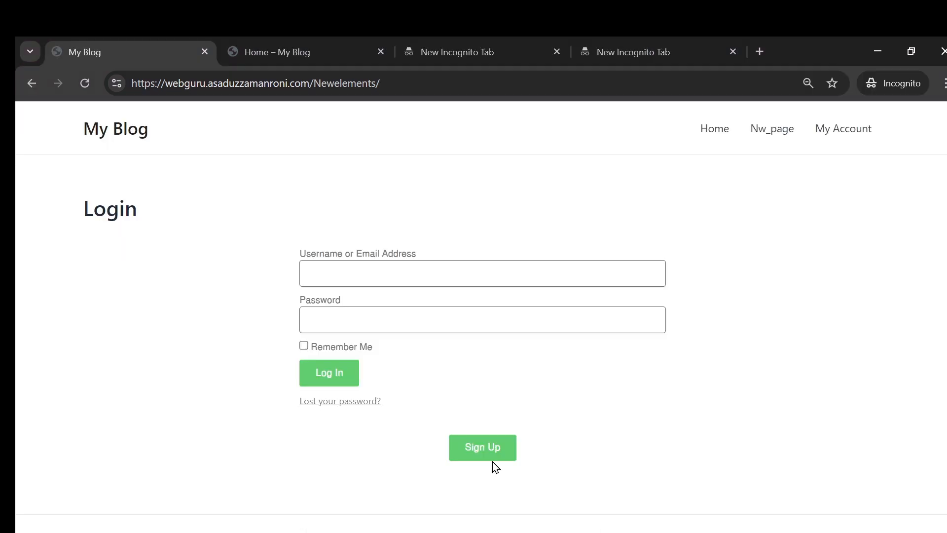
left_click(87, 85)
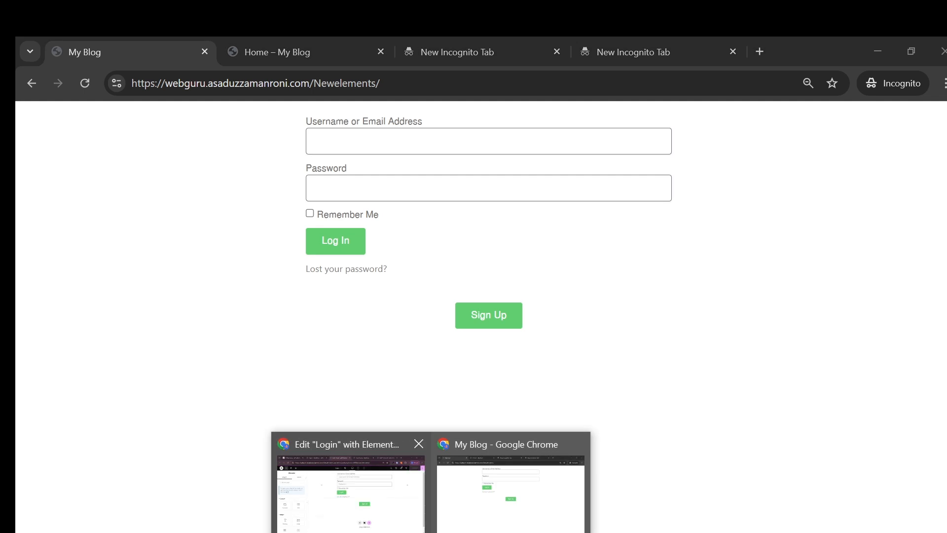
left_click(387, 509)
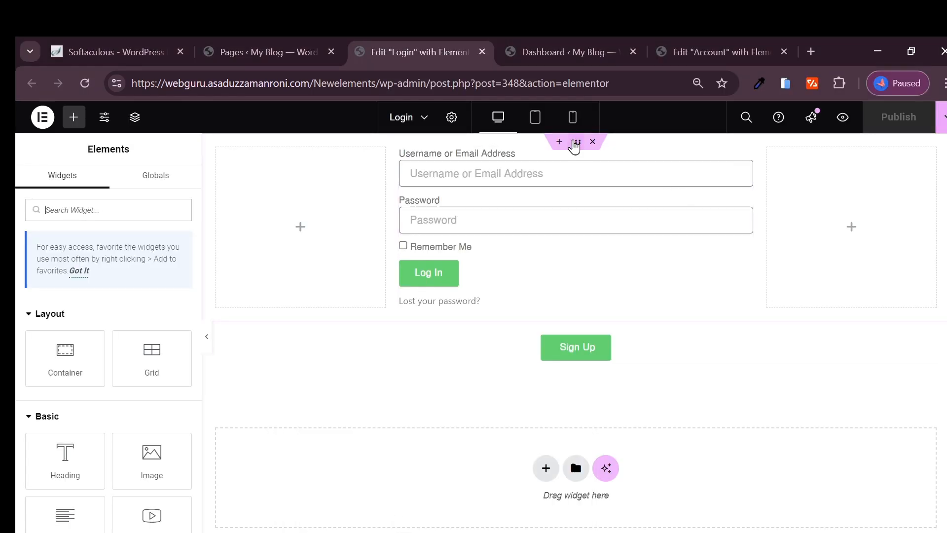
Step: Give the login form container an unlinked 150 px top margin and publish the Login page
left_click(575, 147)
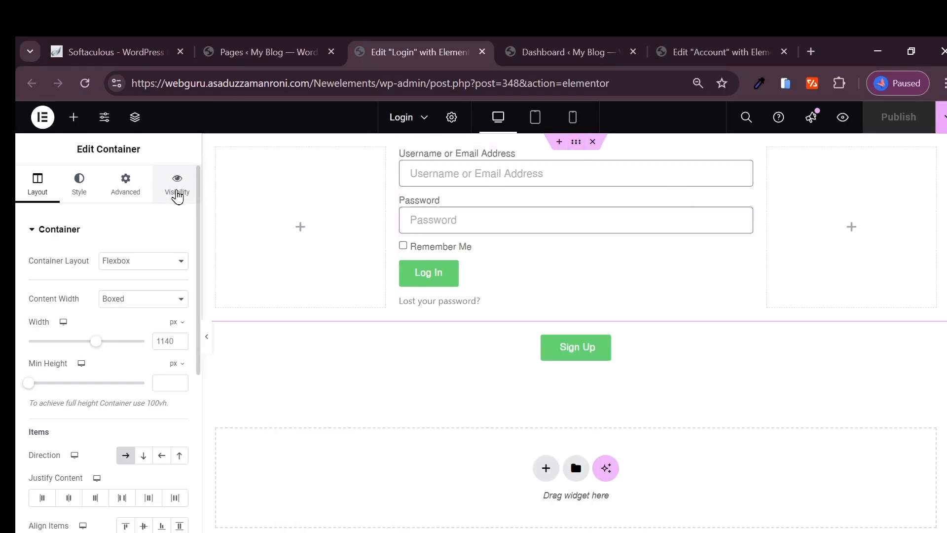
left_click(177, 190)
left_click(126, 183)
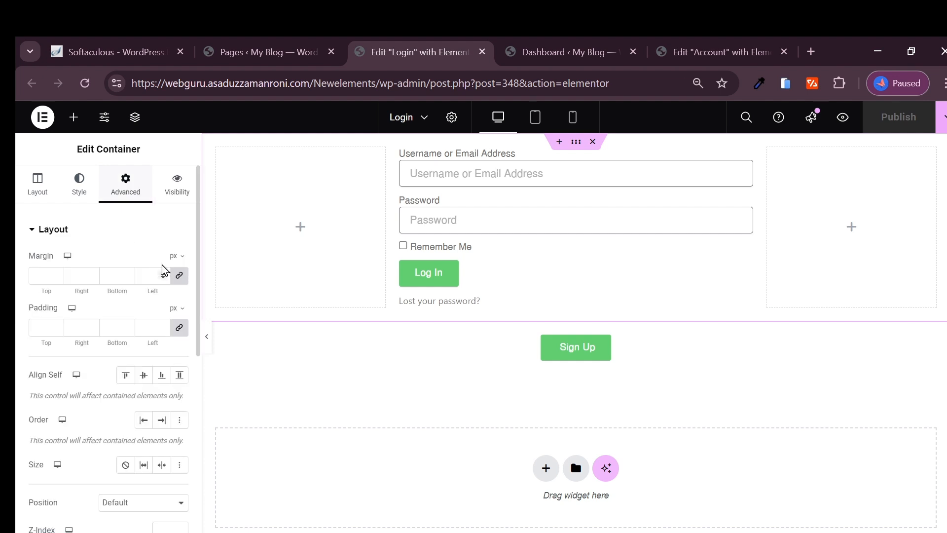
left_click(174, 280)
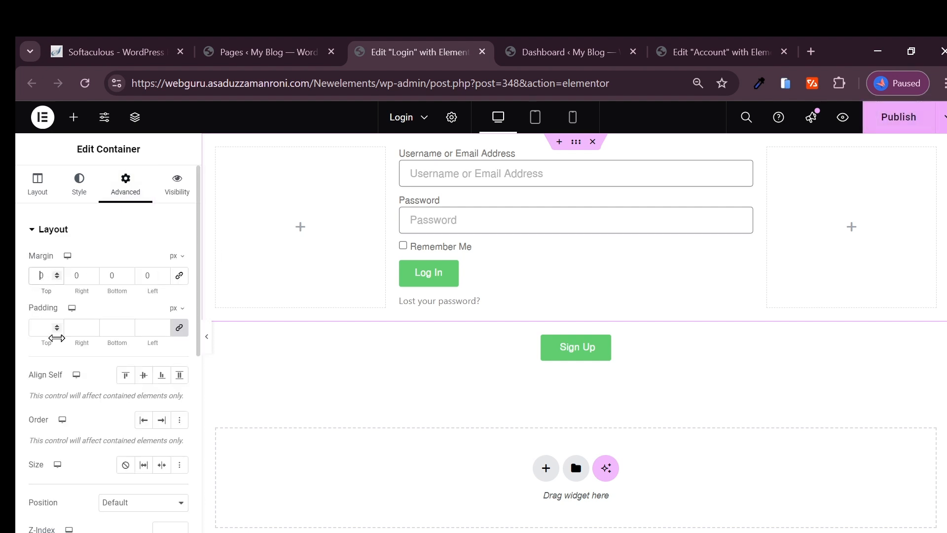
type("2000")
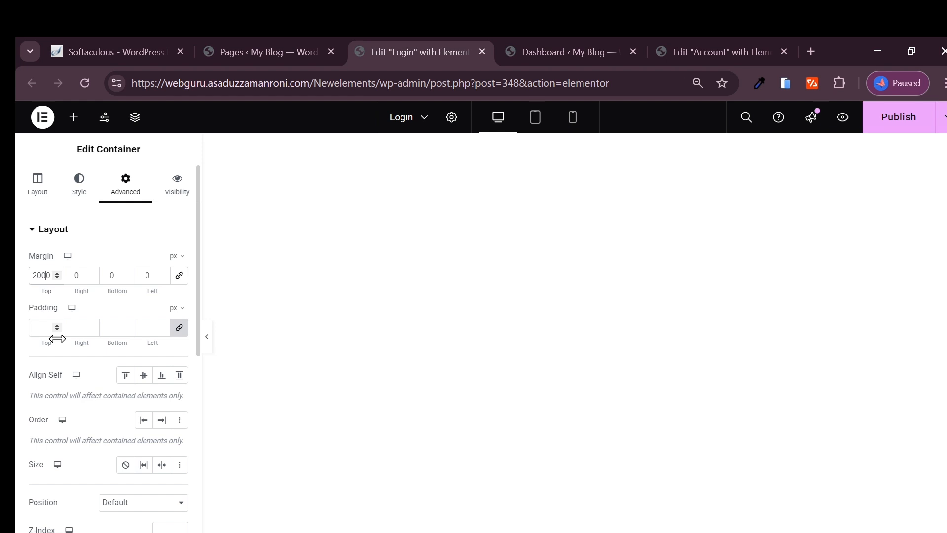
key("Delete")
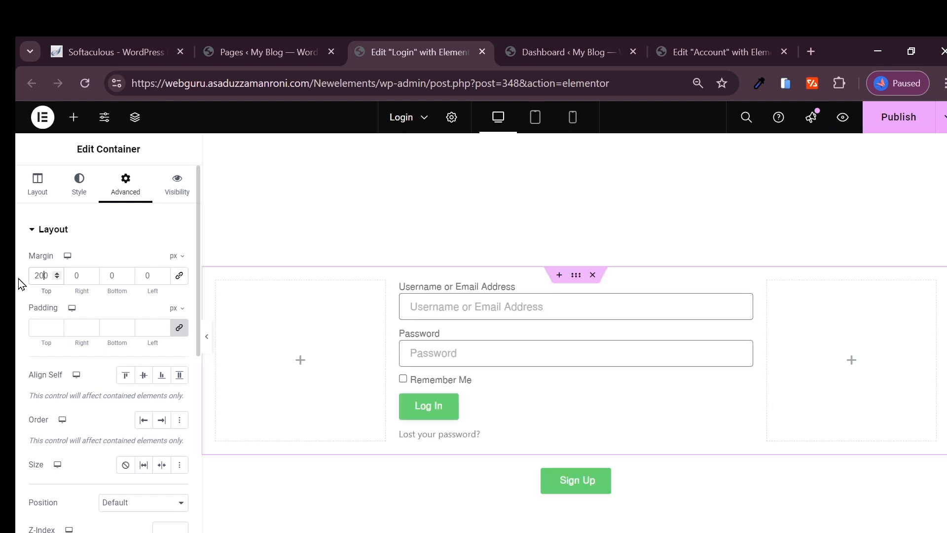
key("BackSpace")
key("BackSpace")
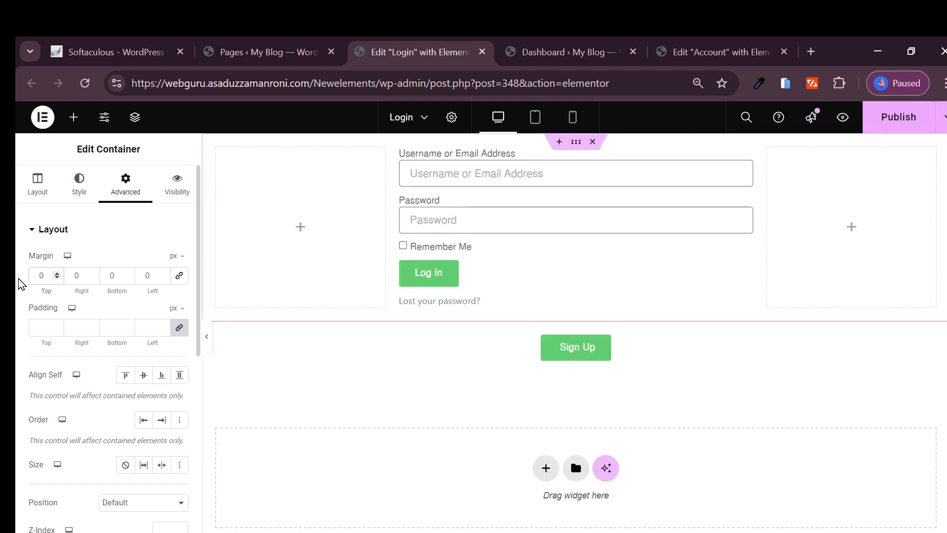
type("15")
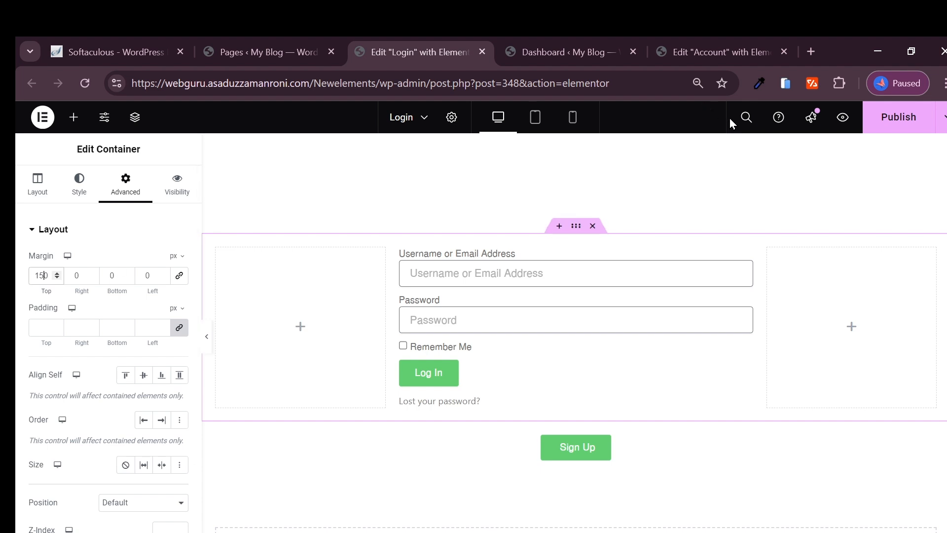
left_click(891, 124)
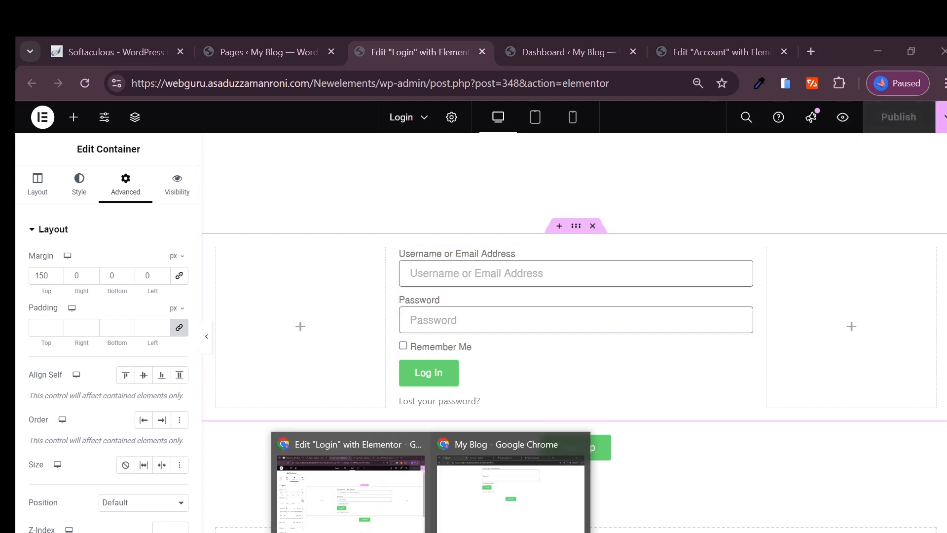
Step: Reload the live login page and test the Sign Up and My Account links
left_click(487, 521)
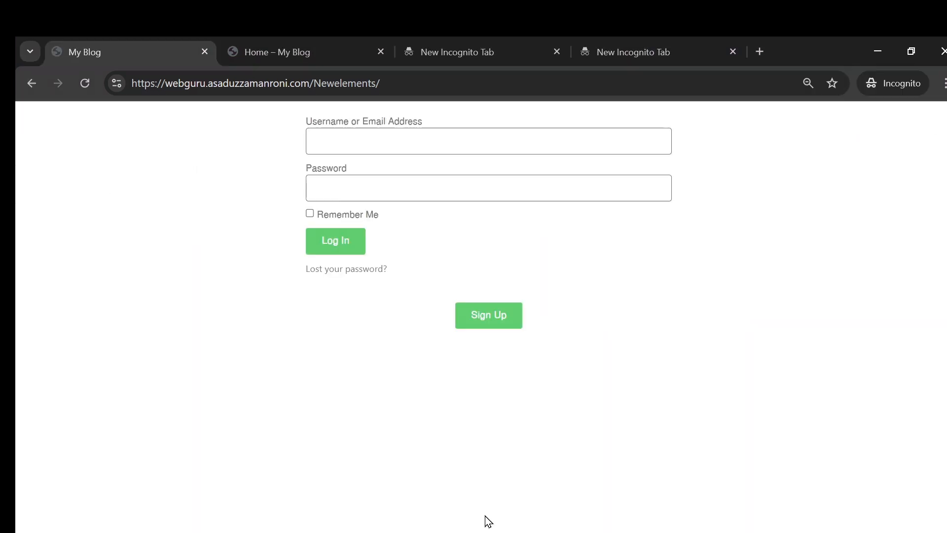
left_click(84, 84)
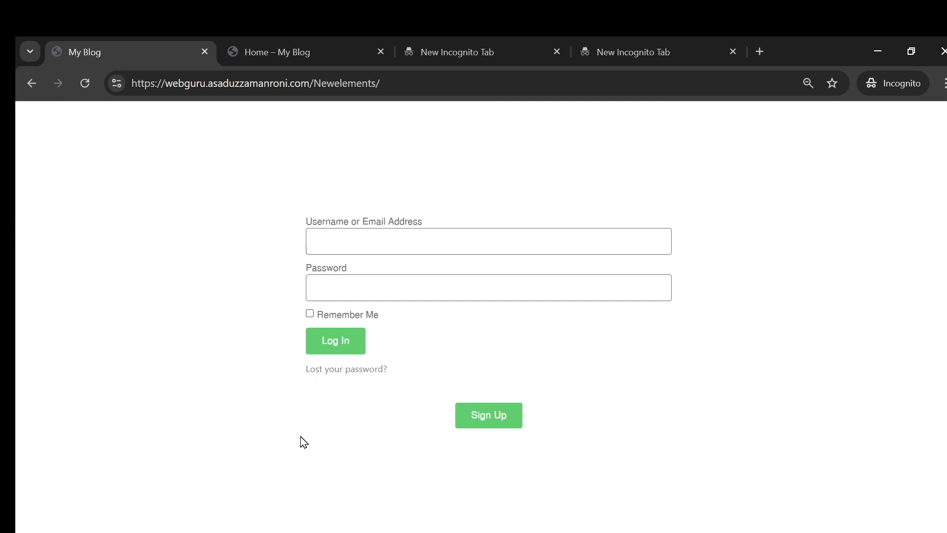
left_click(486, 420)
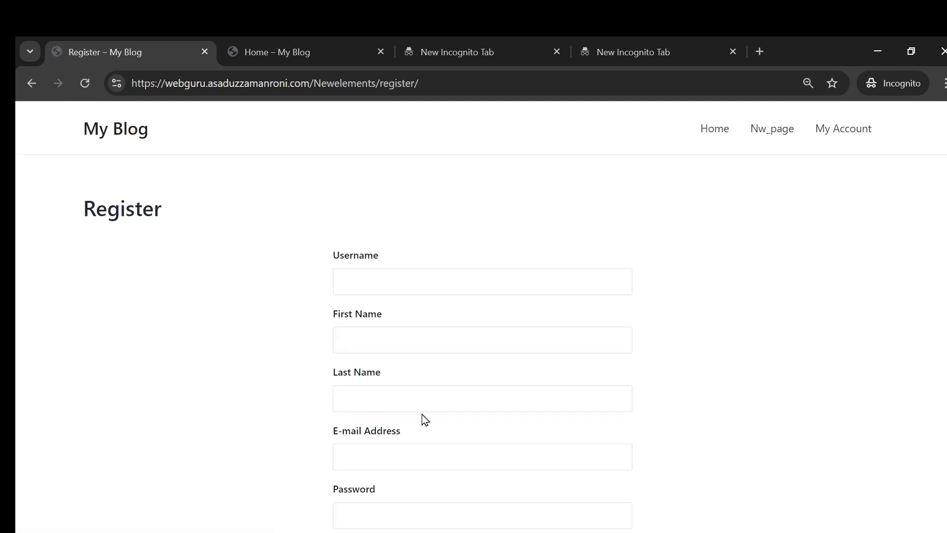
left_click(843, 137)
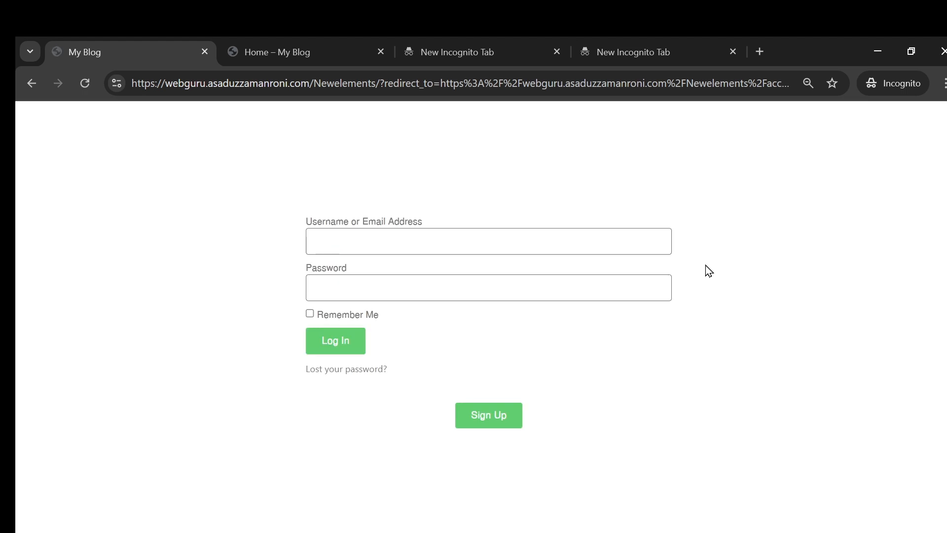
Step: Check the test login credentials kept in other tabs, then return to the Login page editor
left_click(366, 240)
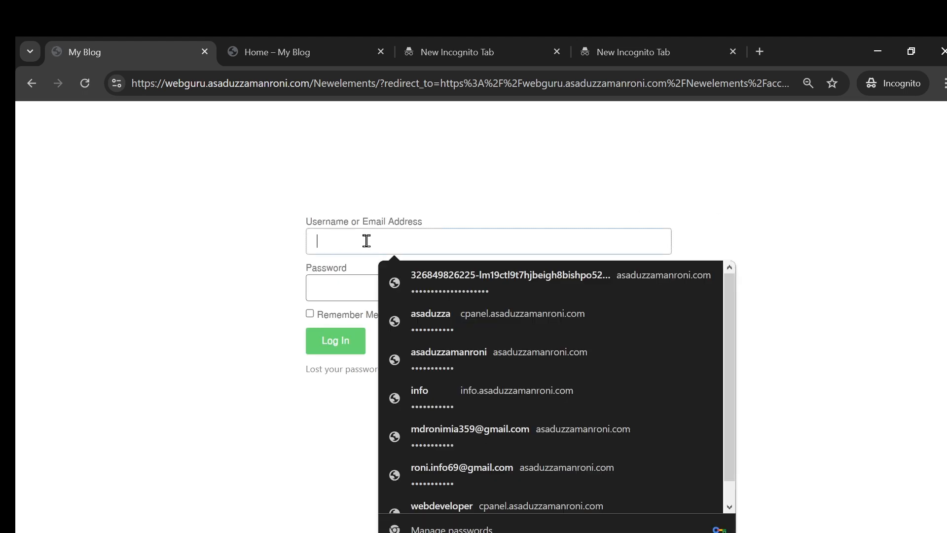
left_click(474, 62)
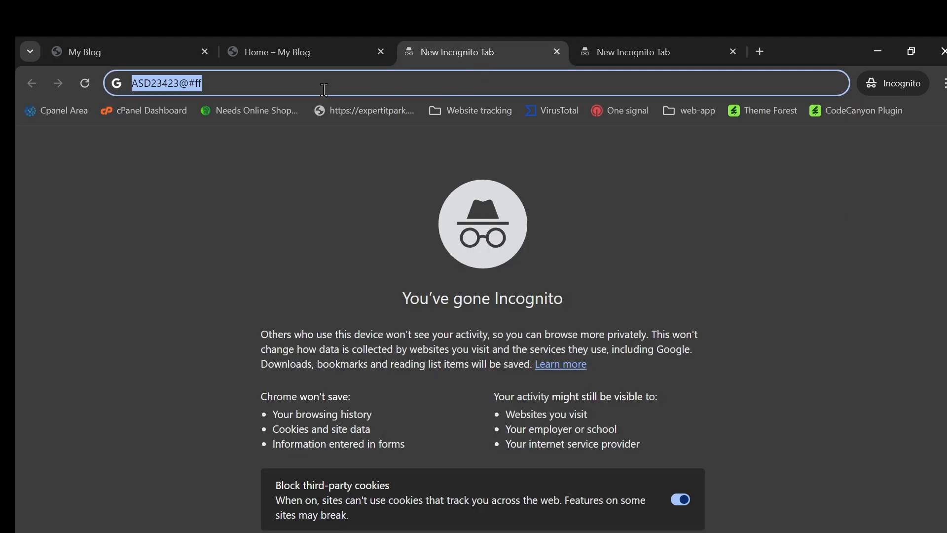
left_click(669, 61)
left_click(398, 78)
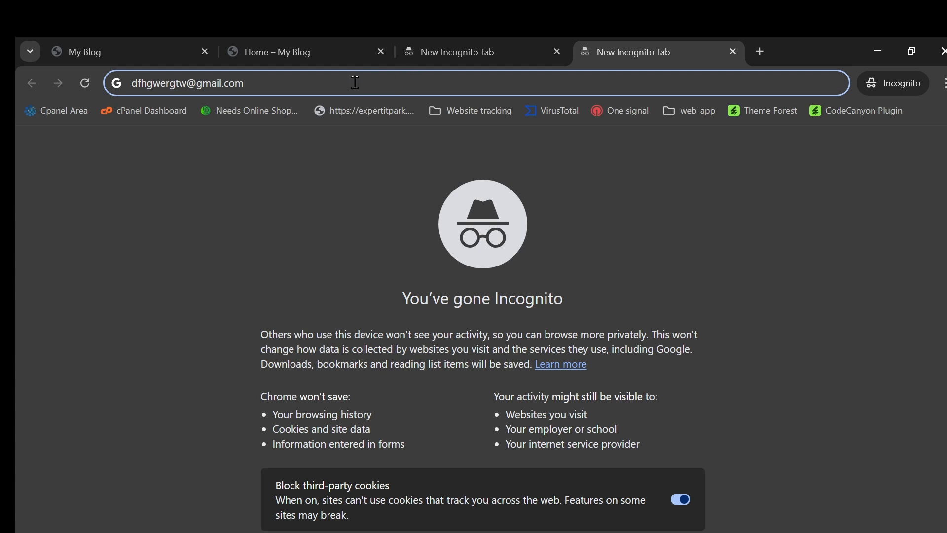
left_click(192, 51)
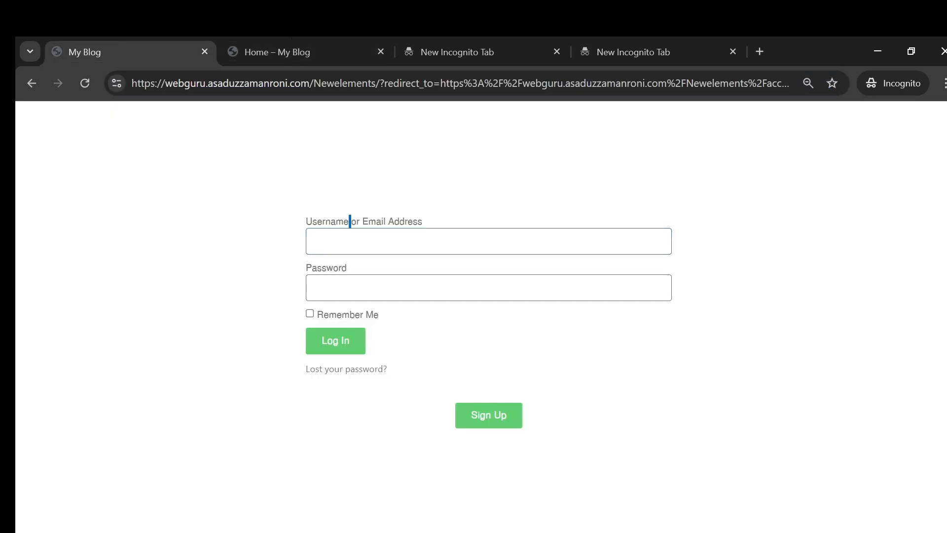
left_click(378, 520)
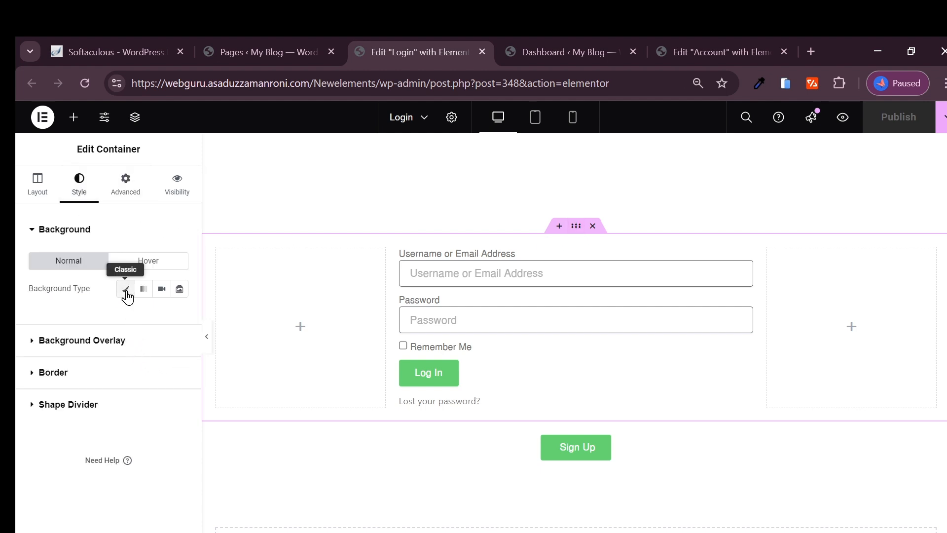
Step: Give the login form container a classic pale pink #FFF3F3 background and publish
left_click(125, 291)
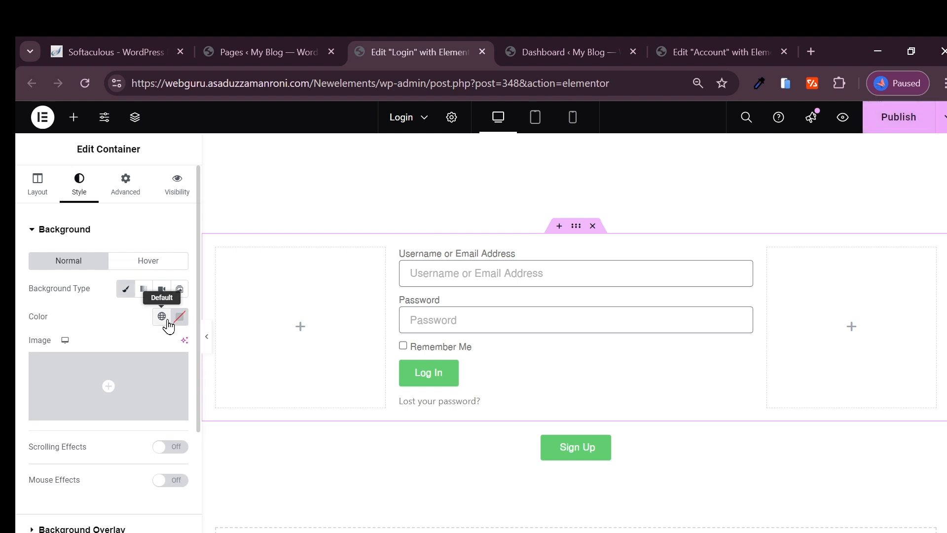
left_click(180, 316)
left_click(154, 446)
mouse_move(142, 418)
left_mouse_down()
mouse_move(131, 386)
mouse_move(110, 366)
left_mouse_up()
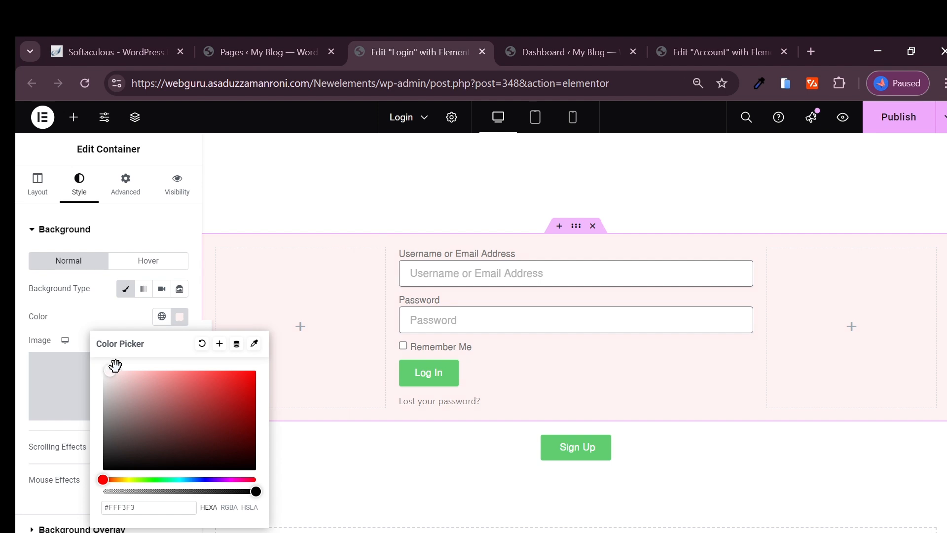
left_click(898, 117)
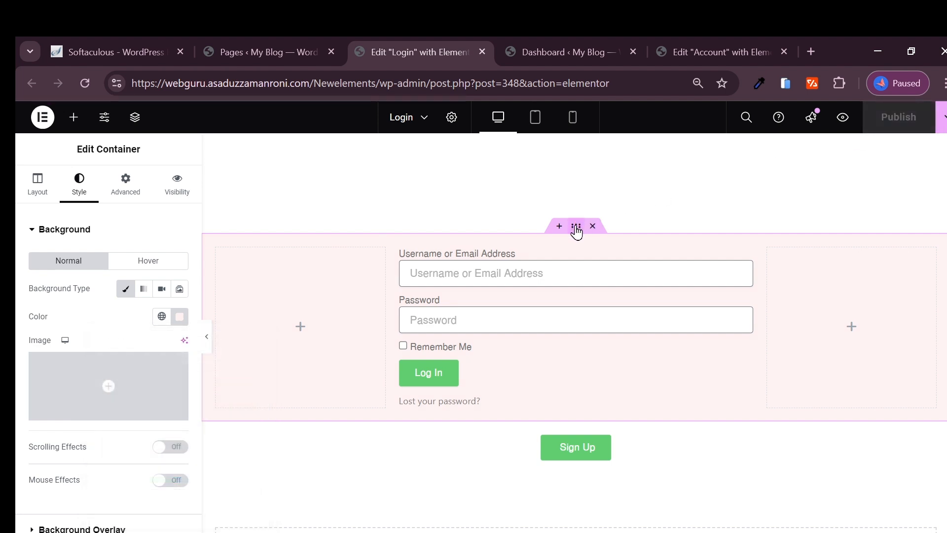
Step: Change the container's 150 px top margin to 0 and set its top padding to 150
left_click(177, 190)
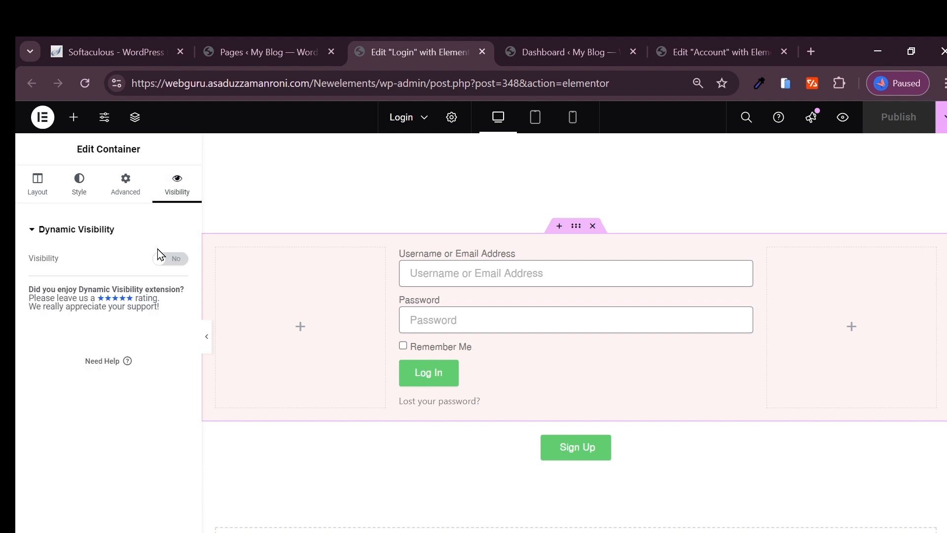
left_click(126, 187)
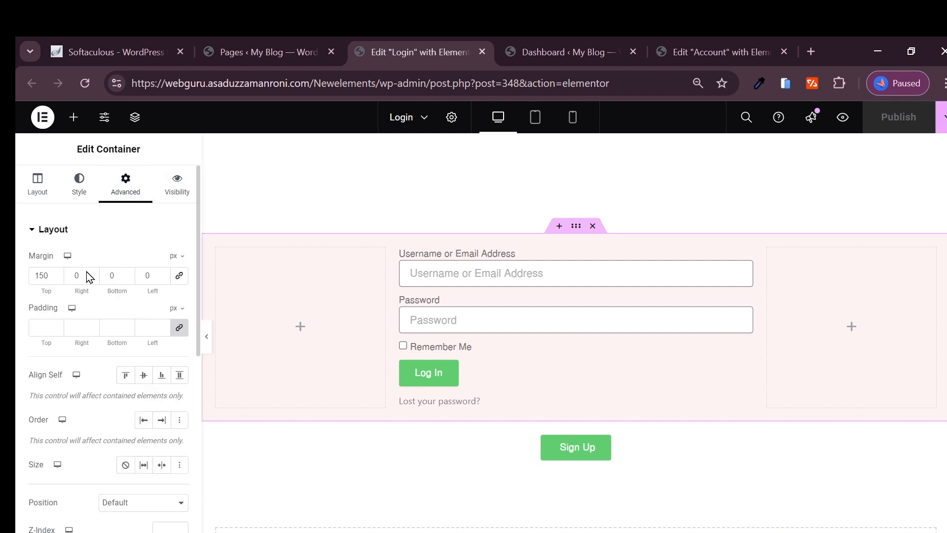
double_click(38, 276)
type("0")
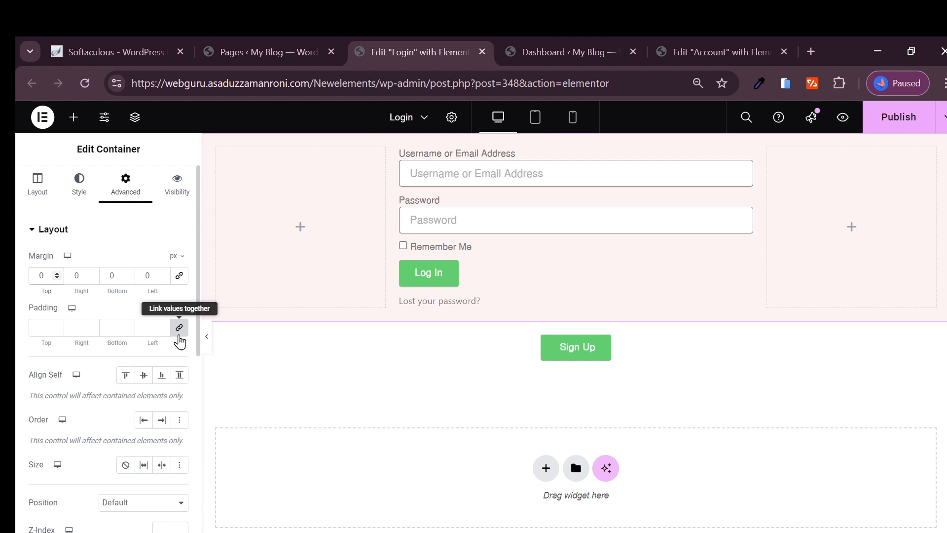
left_click(48, 333)
type("0")
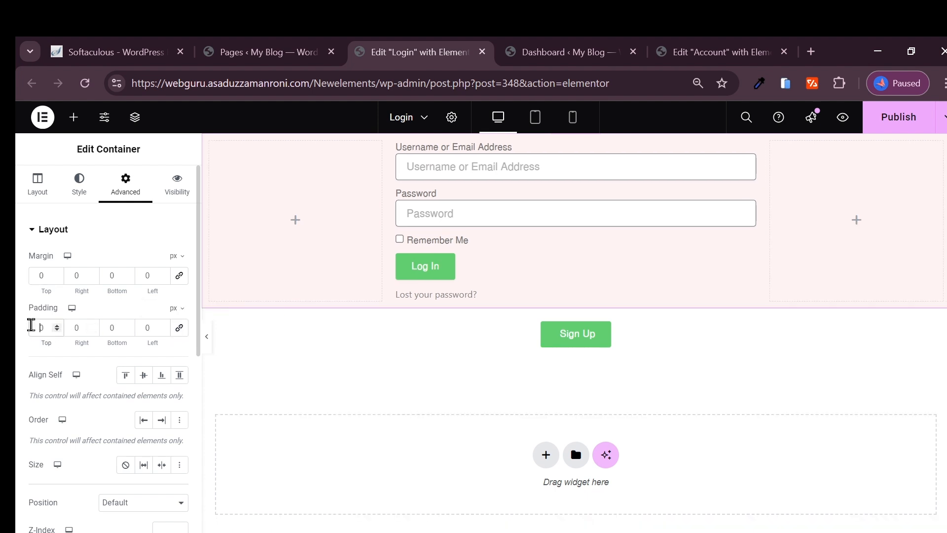
type("15")
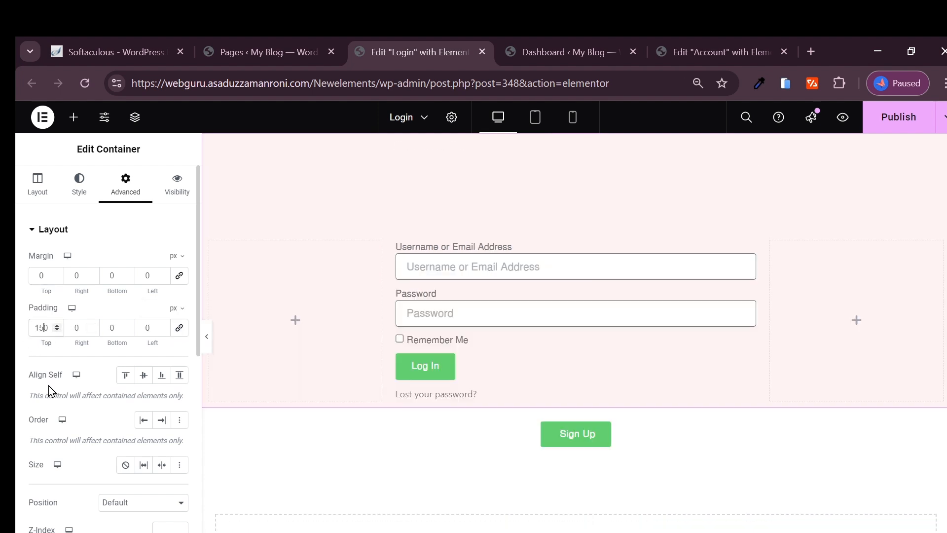
mouse_move(561, 418)
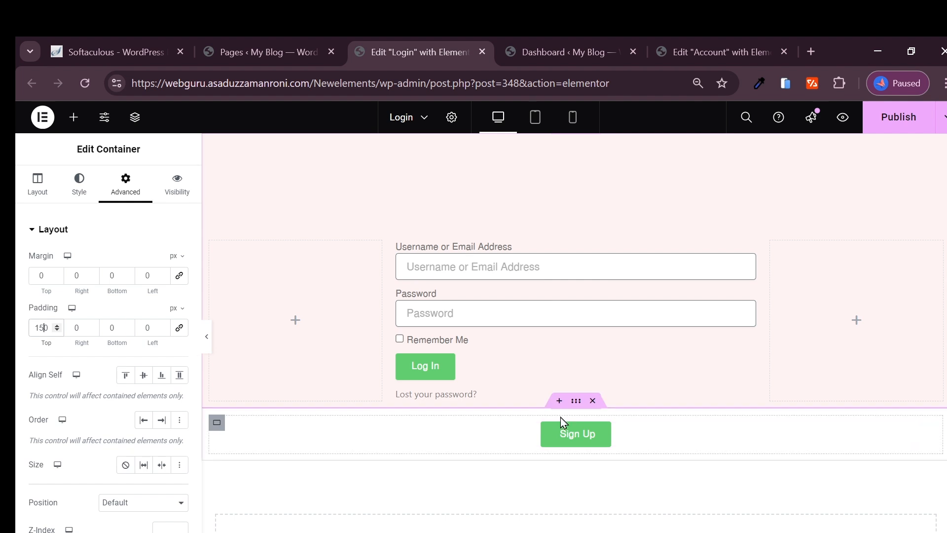
left_click(577, 403)
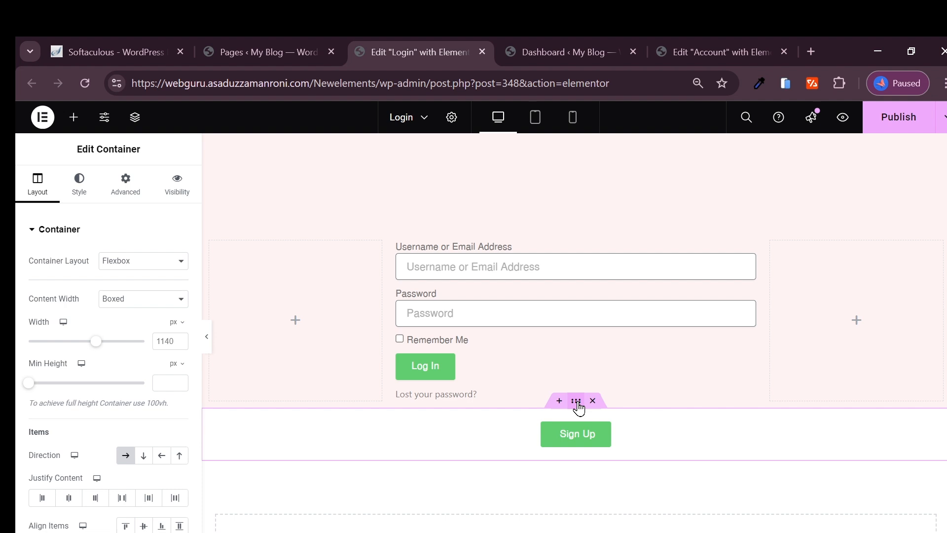
Step: Sample the page's pale pink and paste it as the Sign Up container's classic background colour
left_click(758, 84)
left_click(828, 216)
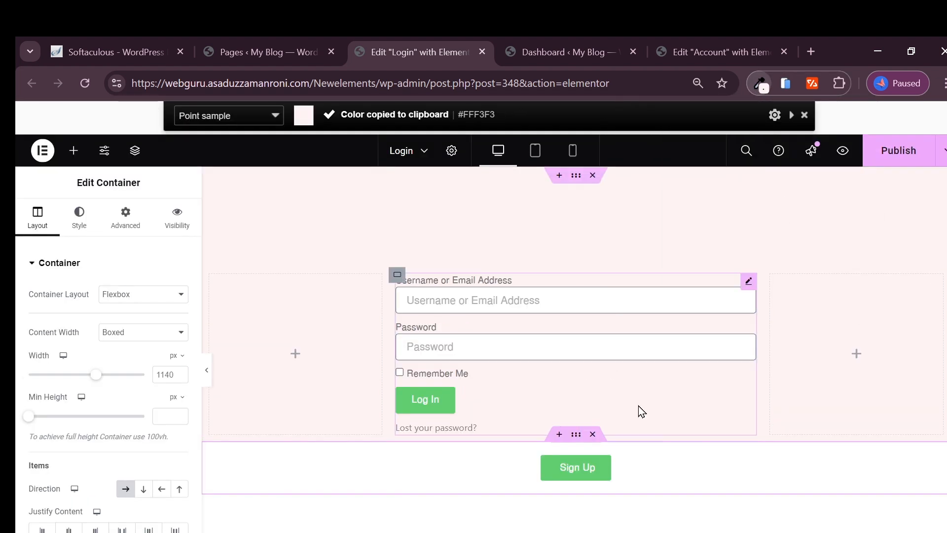
left_click(80, 232)
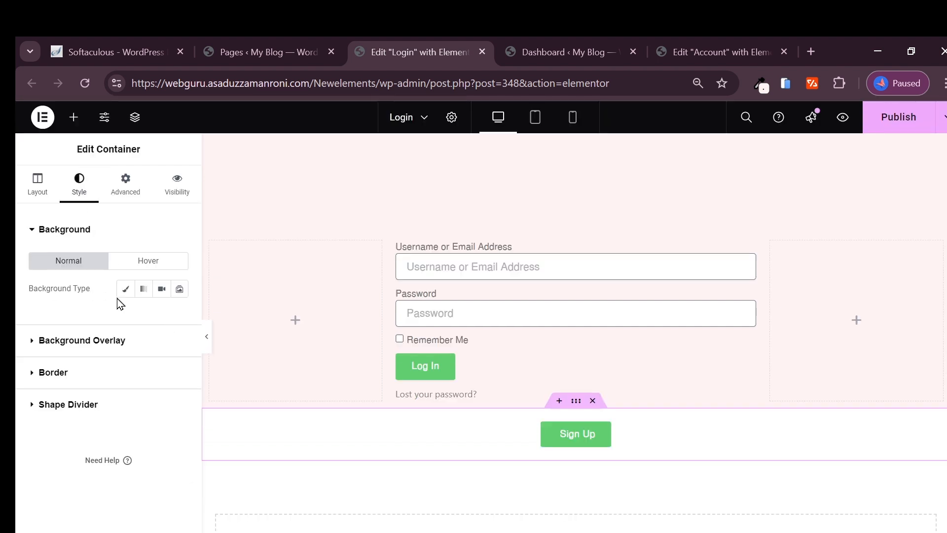
left_click(125, 289)
left_click(180, 317)
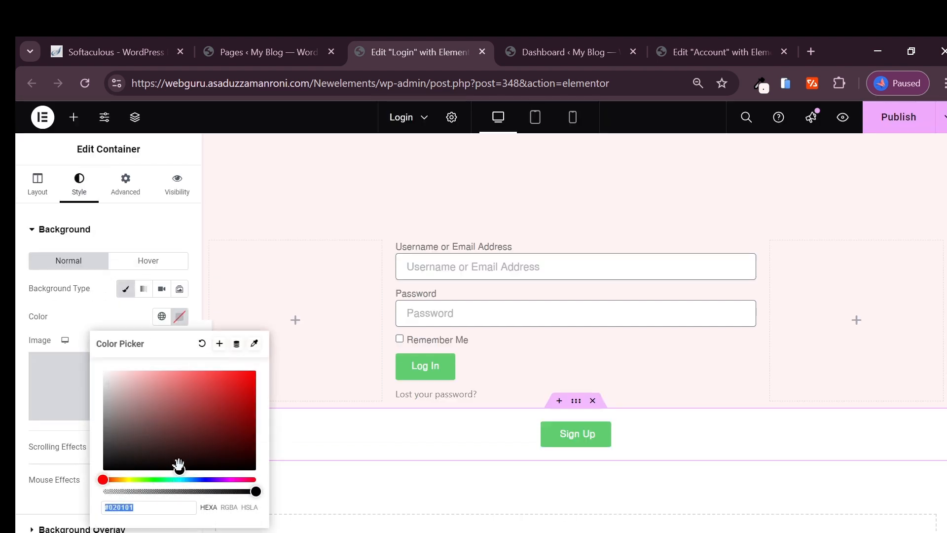
key("ctrl+v")
left_click(568, 505)
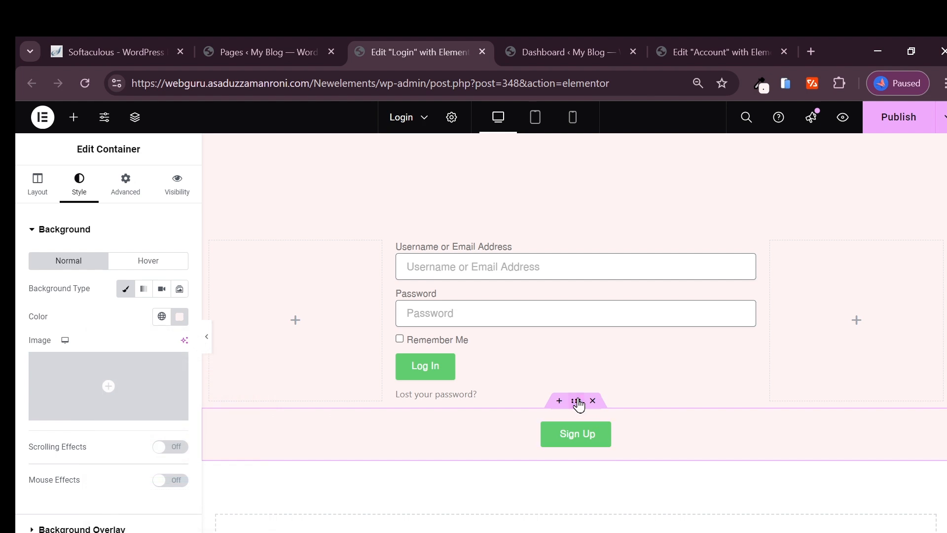
Step: Set the Sign Up container's bottom padding to 5000 and publish the Login page
left_click(131, 194)
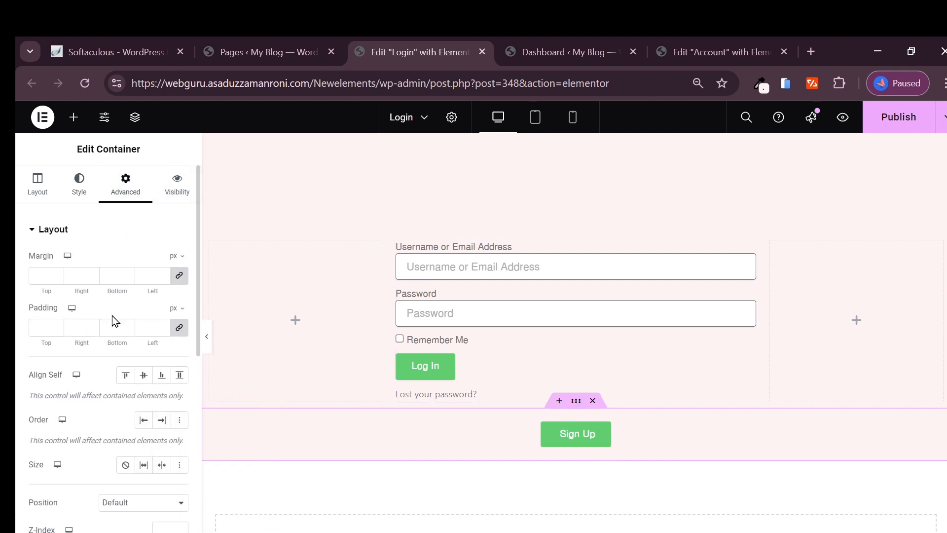
left_click(179, 328)
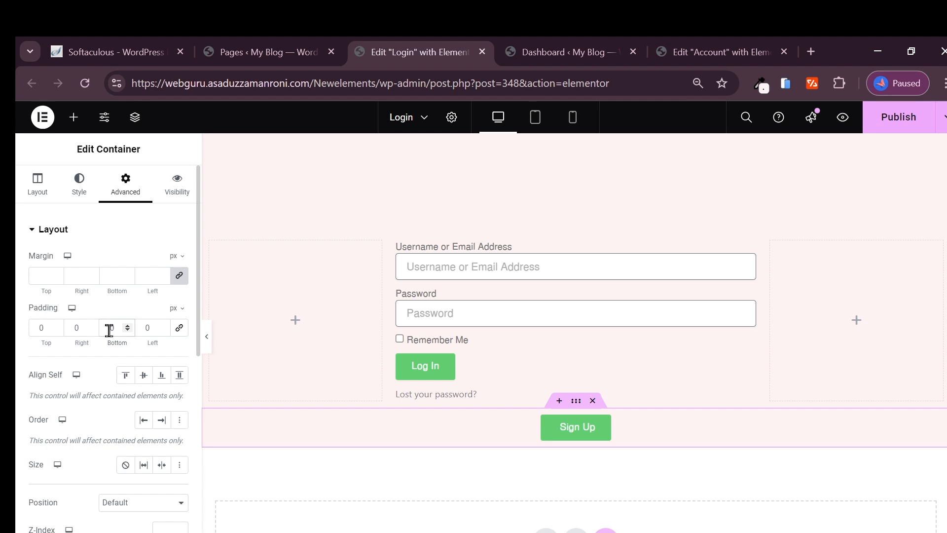
type("5000")
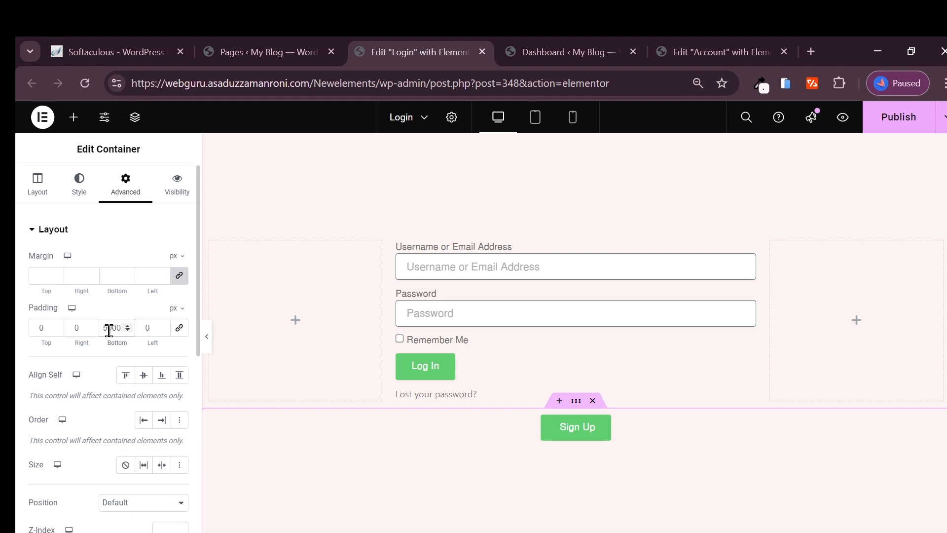
left_click(898, 123)
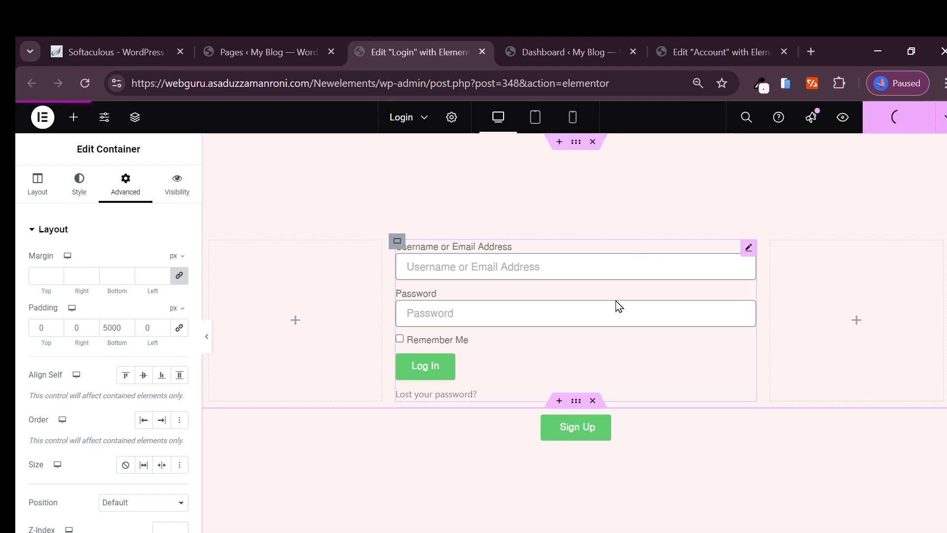
left_click(431, 532)
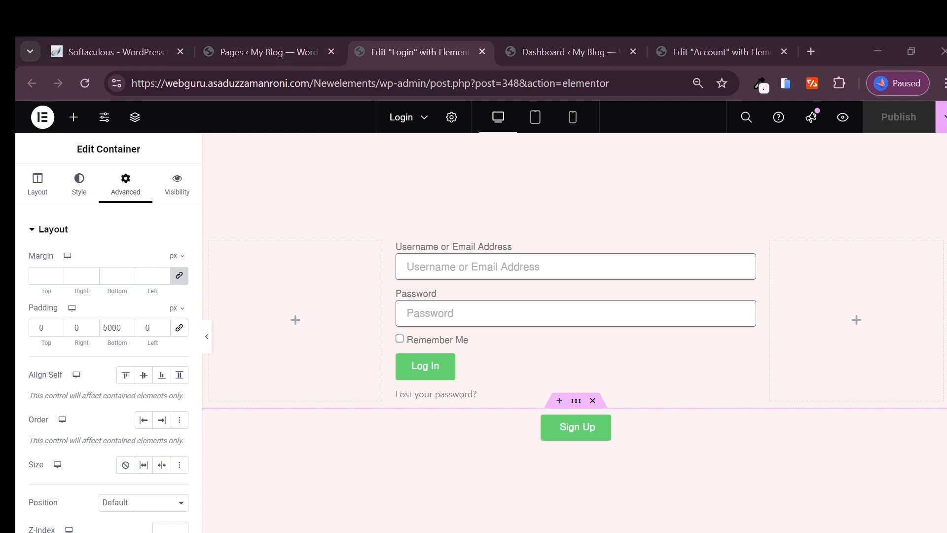
Step: Scroll through the live login page to check the pink background, then return to the Login editor
left_click(523, 516)
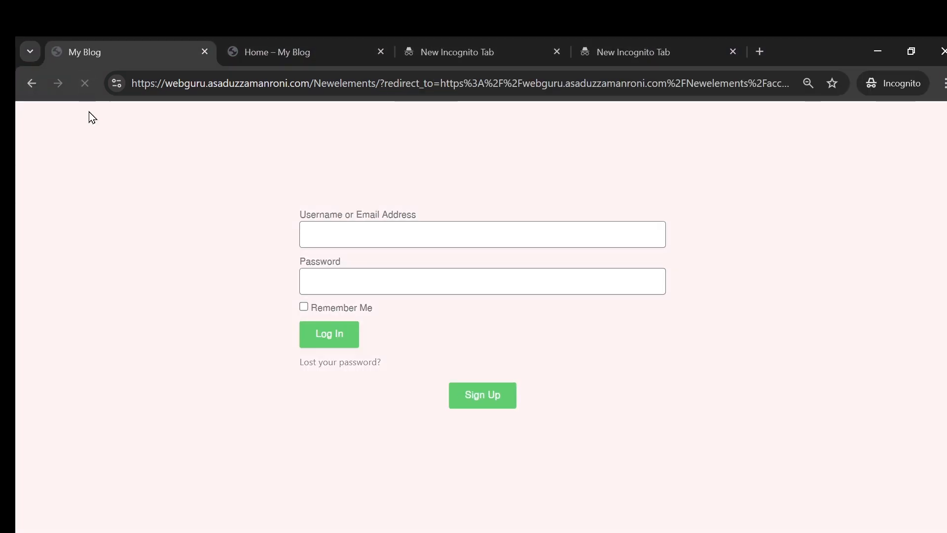
scroll(744, 260, "down", 6)
scroll(701, 294, "up", 6)
scroll(548, 333, "down", 6)
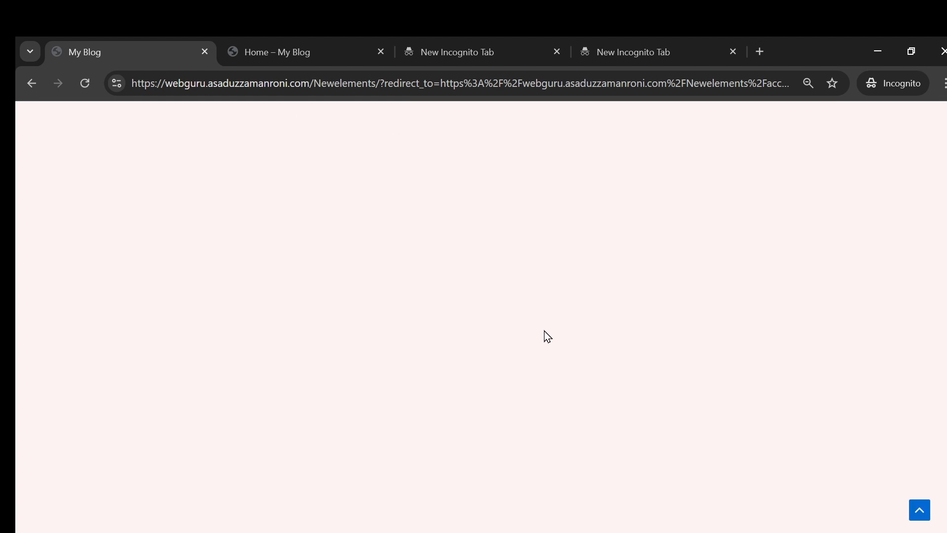
scroll(539, 372, "up", 6)
scroll(521, 371, "down", 5)
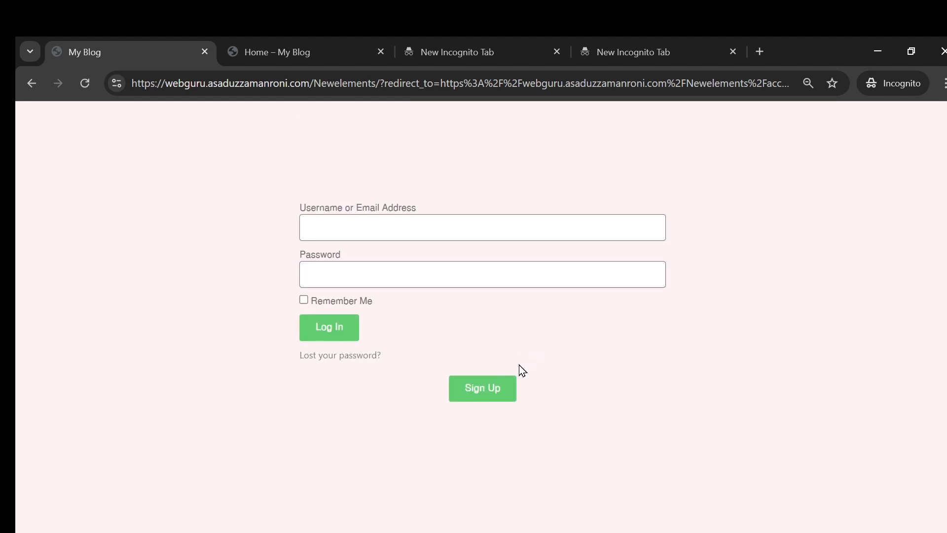
scroll(522, 372, "up", 5)
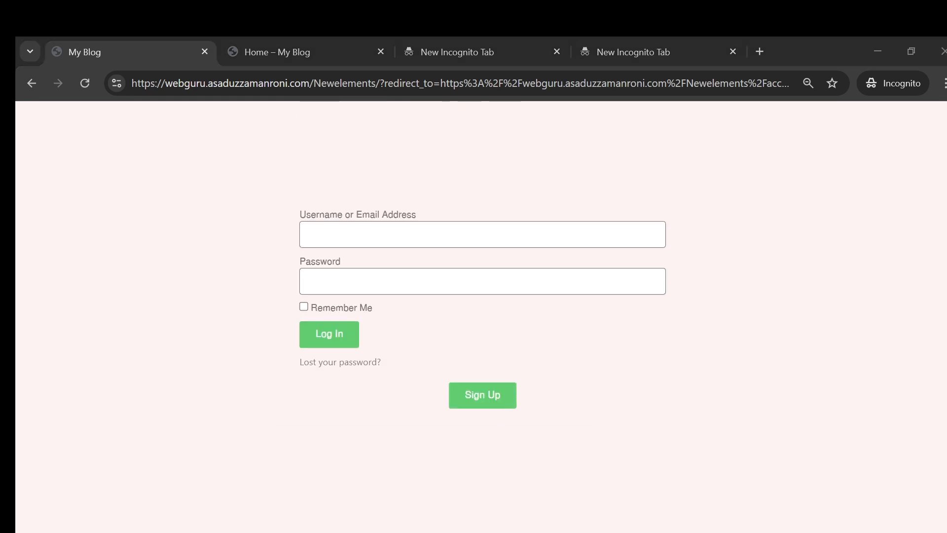
left_click(368, 504)
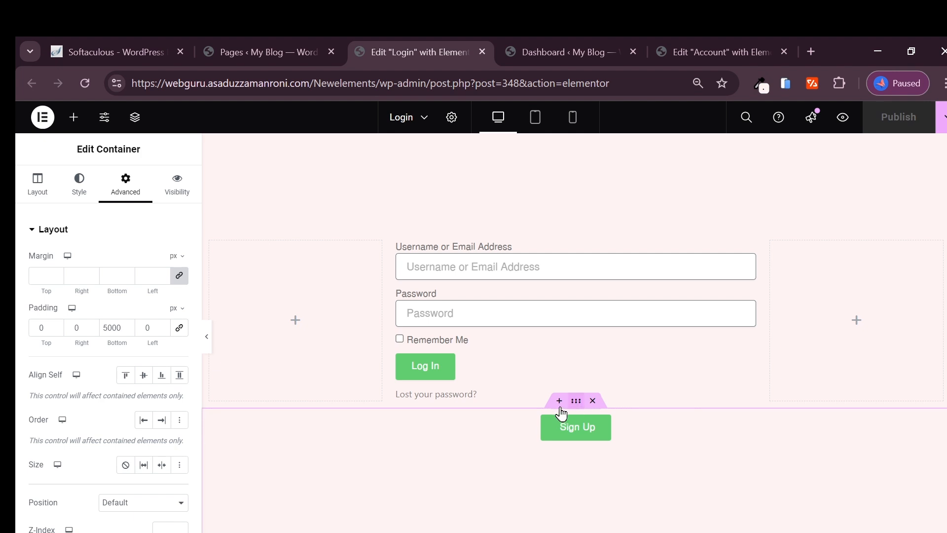
Step: Edit the Sign Up container's bottom padding, publish, and reload the live login page to compare
left_click(113, 327)
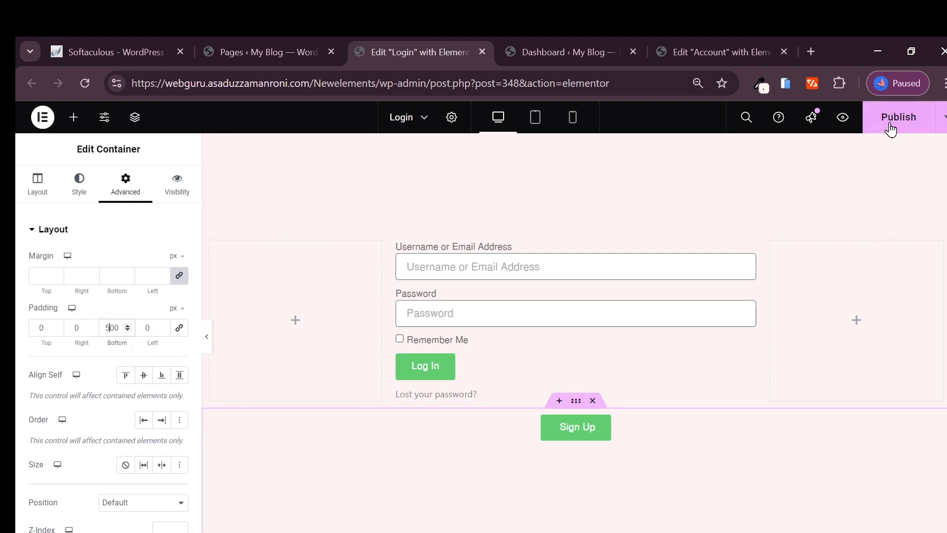
left_click(888, 129)
left_click(487, 516)
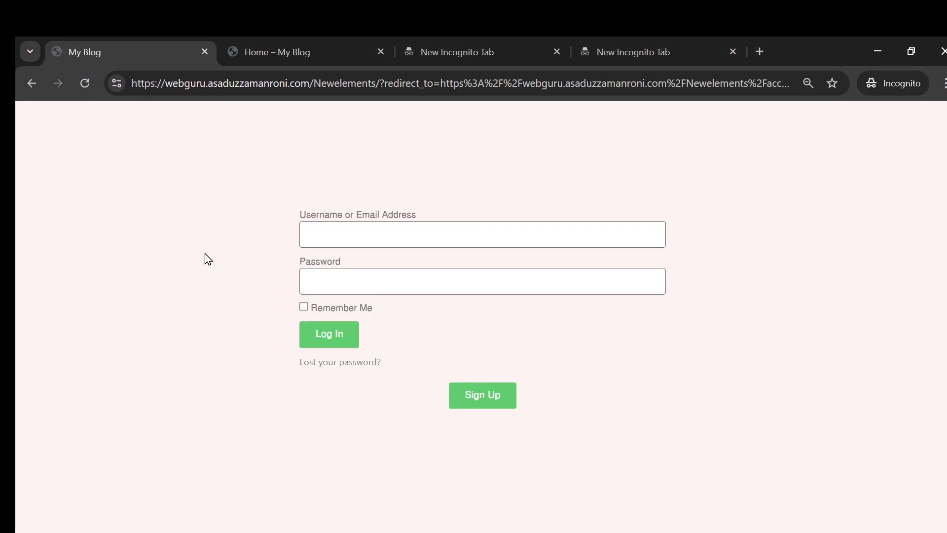
left_click(85, 84)
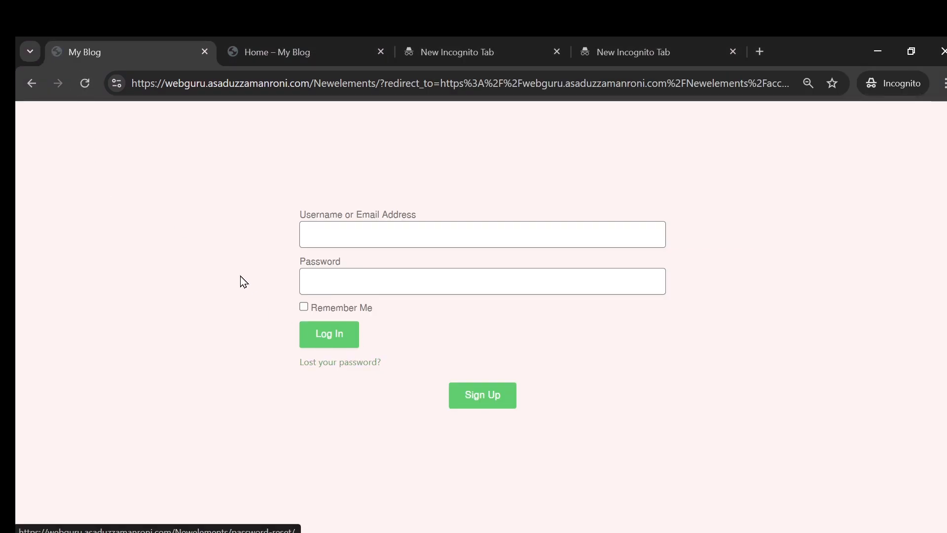
scroll(404, 321, "down", 4)
scroll(416, 350, "up", 4)
scroll(433, 368, "down", 1)
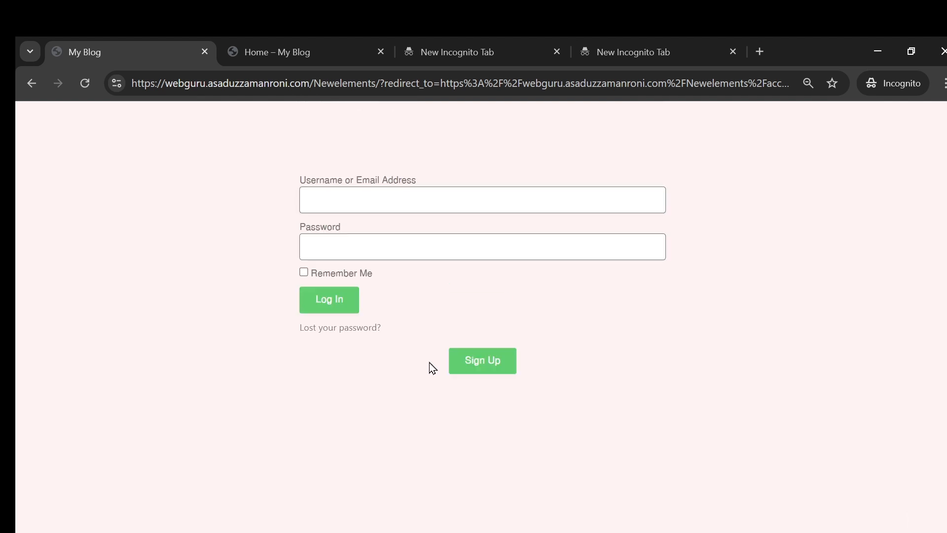
scroll(431, 364, "up", 1)
left_click(431, 532)
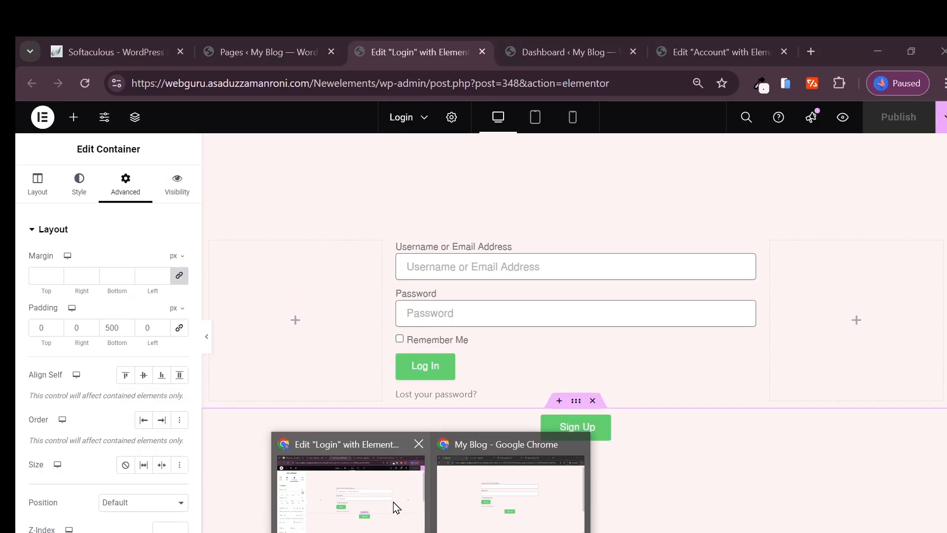
left_click(394, 504)
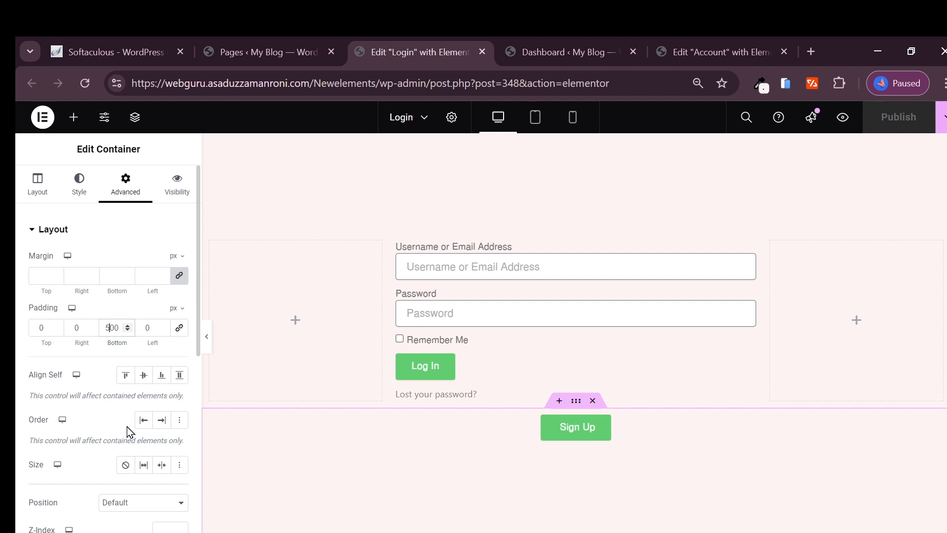
Step: Change the bottom padding to 400, republish, and recheck the spacing on the reloaded live page
key("BackSpace")
type("4")
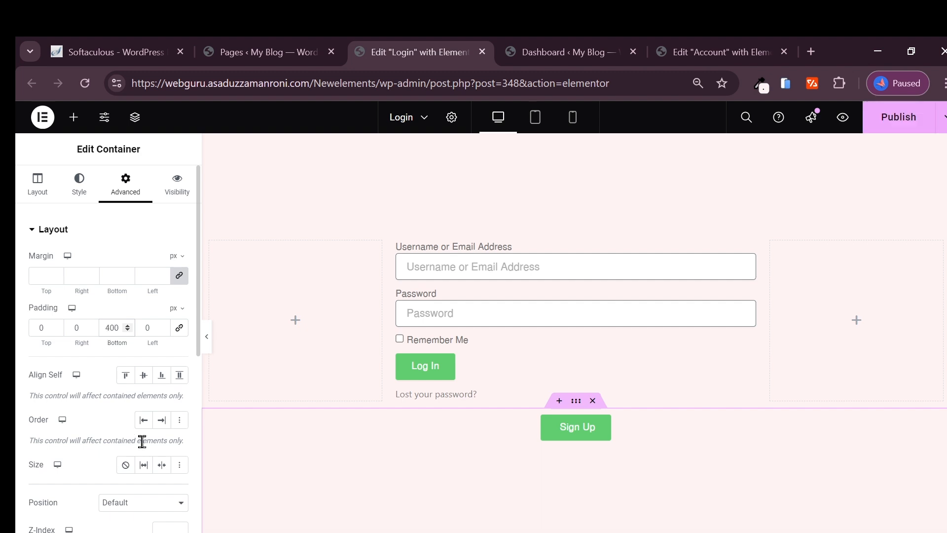
left_click(898, 117)
scroll(567, 323, "down", 3)
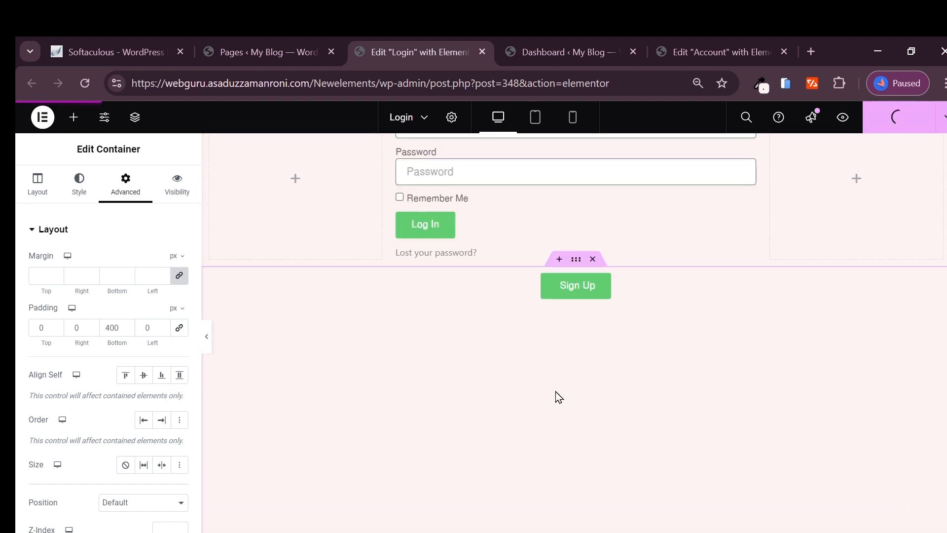
scroll(555, 392, "up", 3)
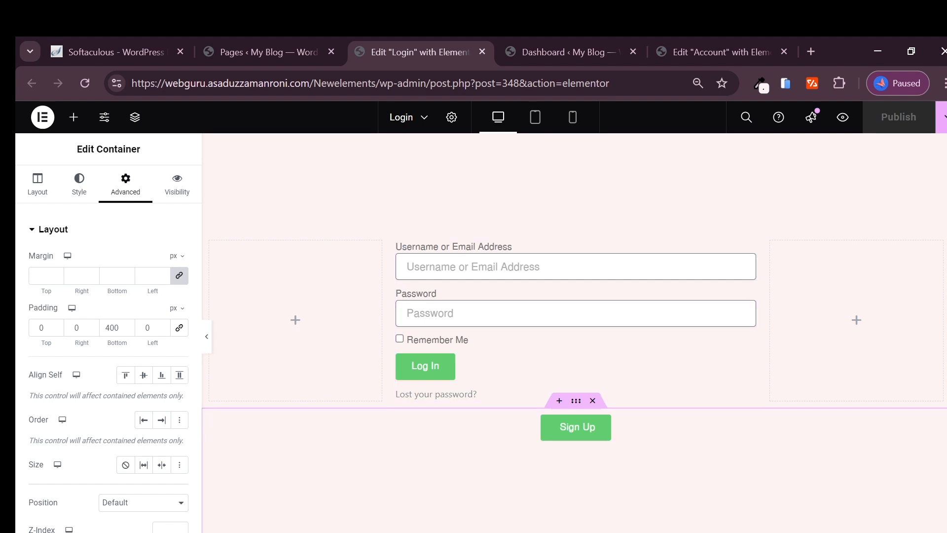
mouse_move(412, 532)
left_click(493, 488)
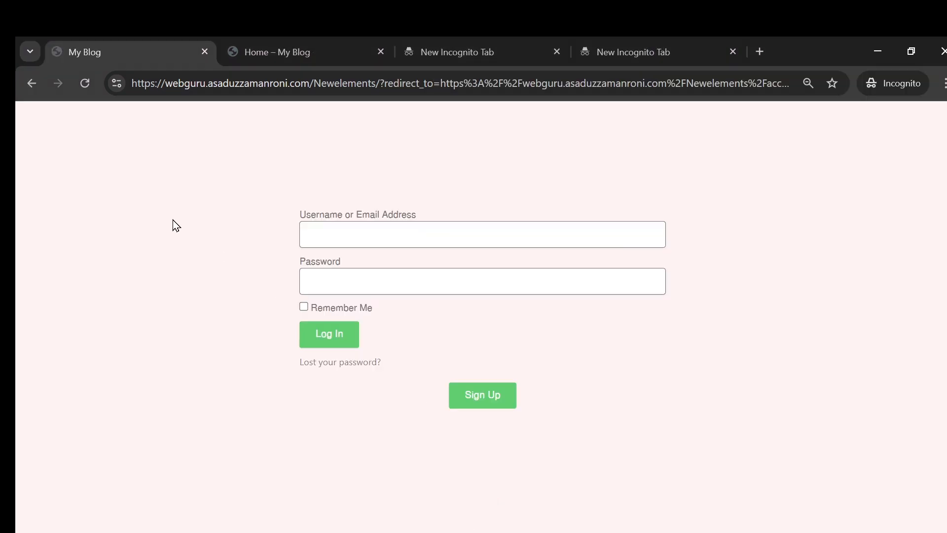
left_click(87, 83)
scroll(458, 237, "down", 3)
scroll(464, 305, "up", 3)
mouse_move(413, 532)
left_click(381, 518)
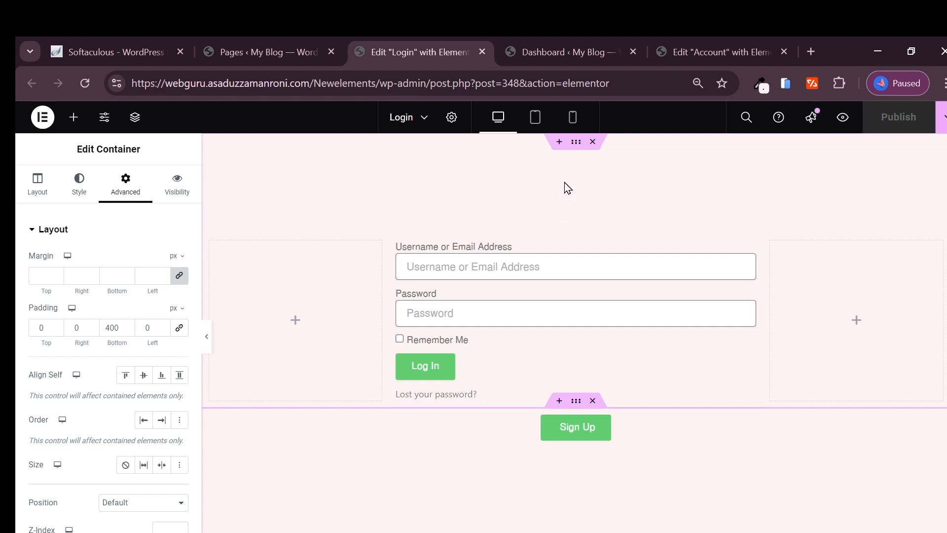
Step: Clear the form container's top padding and add a Flexbox container with an inner container above it
left_click(576, 143)
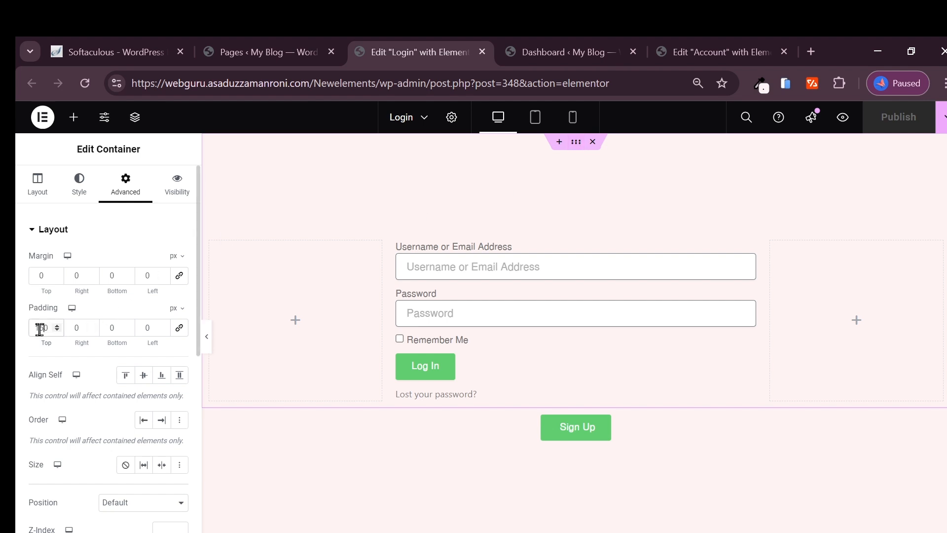
key("BackSpace")
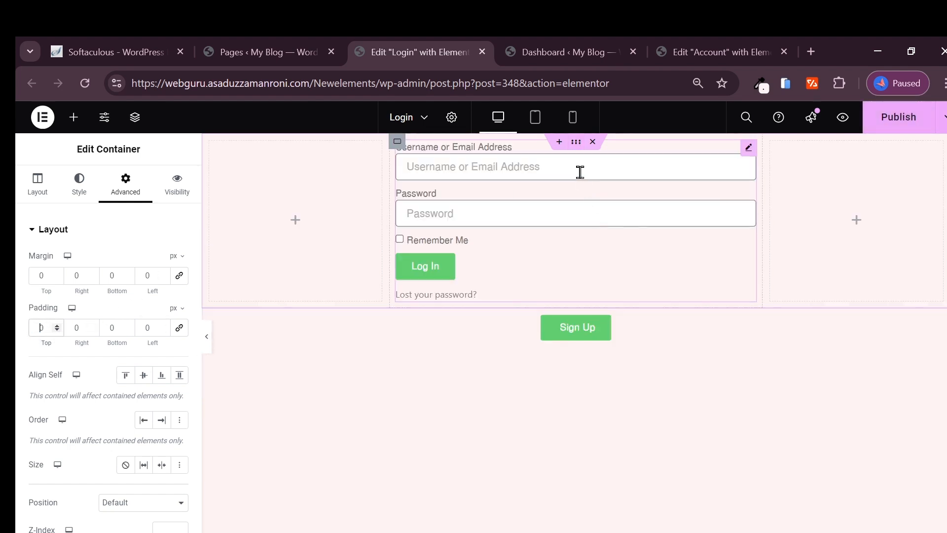
left_click(560, 149)
left_click(542, 193)
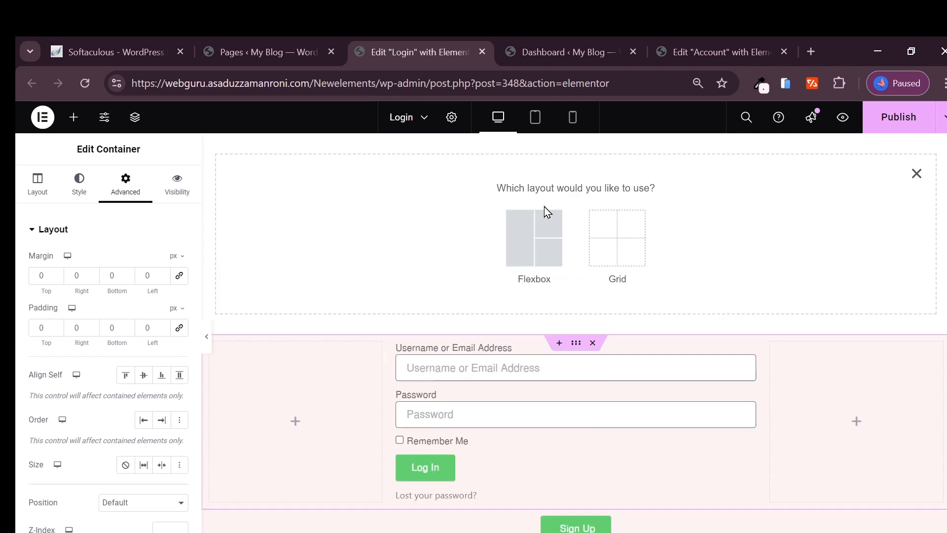
left_click(536, 235)
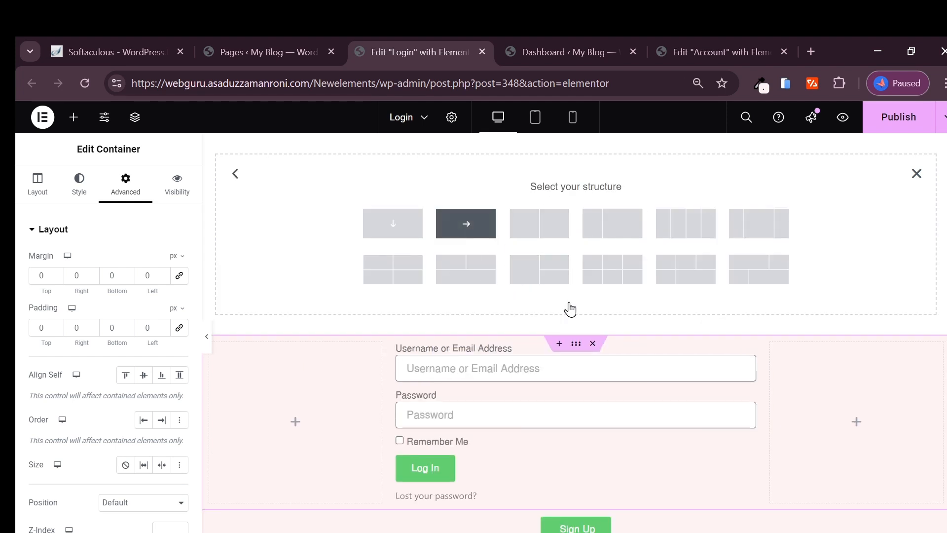
left_click(576, 173)
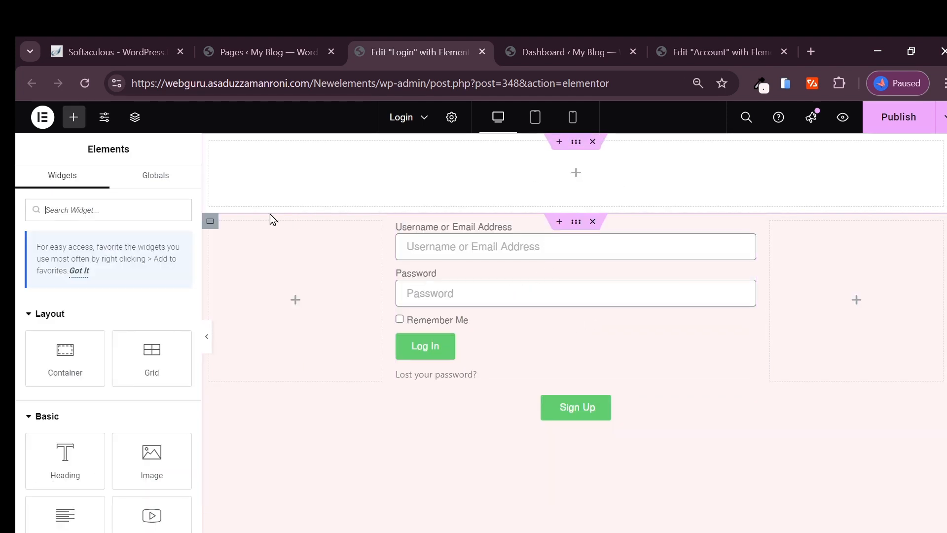
left_click_drag(65, 358, 449, 241)
Step: Place an Icon widget in the new container and swap its star for the User tie icon
left_click(576, 180)
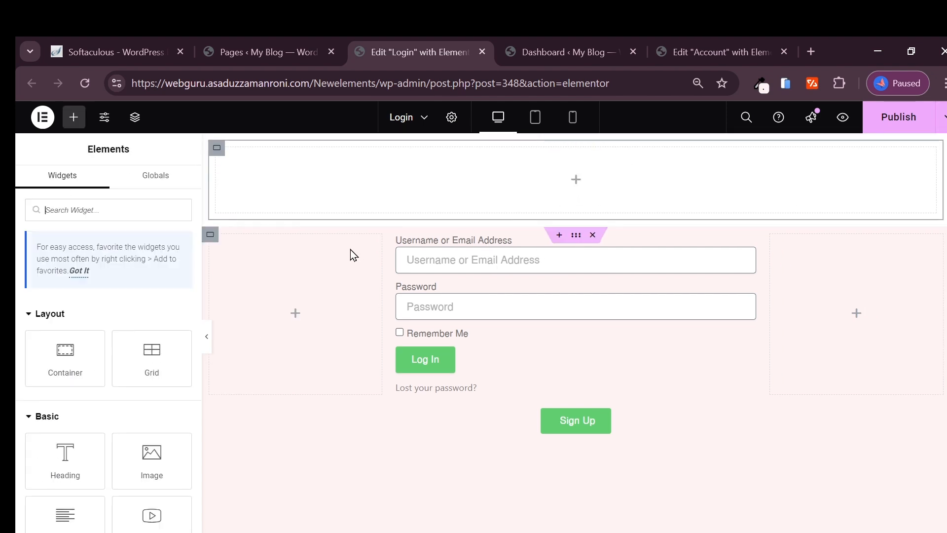
left_click(106, 208)
type("l")
type("con")
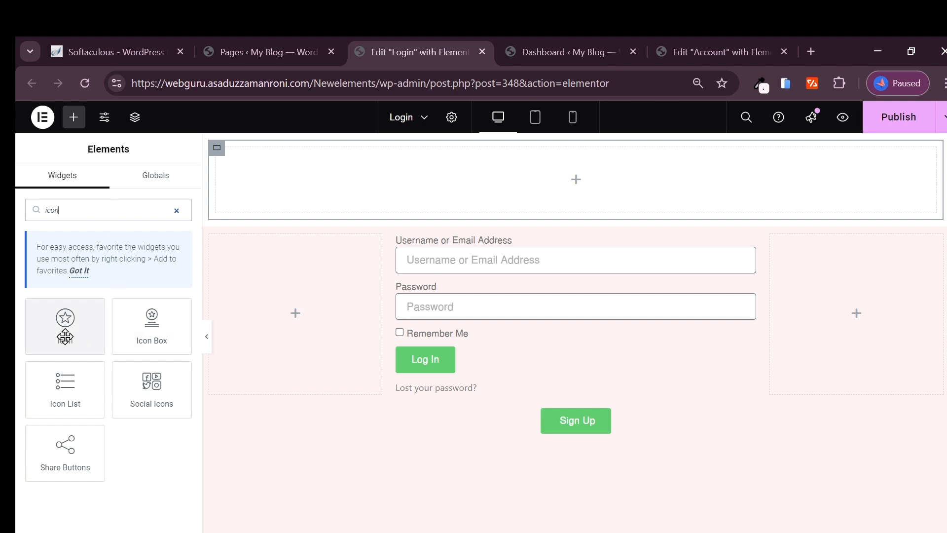
left_click_drag(67, 329, 561, 190)
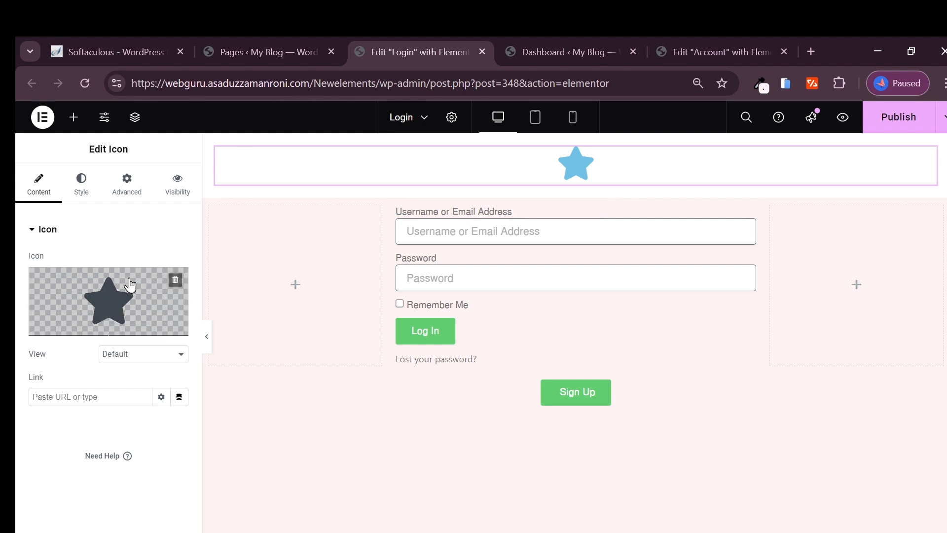
mouse_move(152, 335)
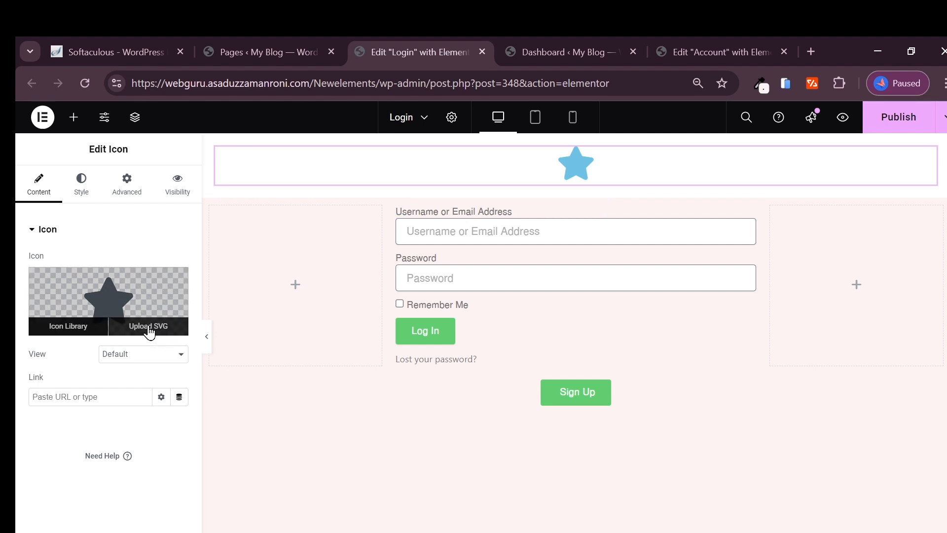
left_click(79, 332)
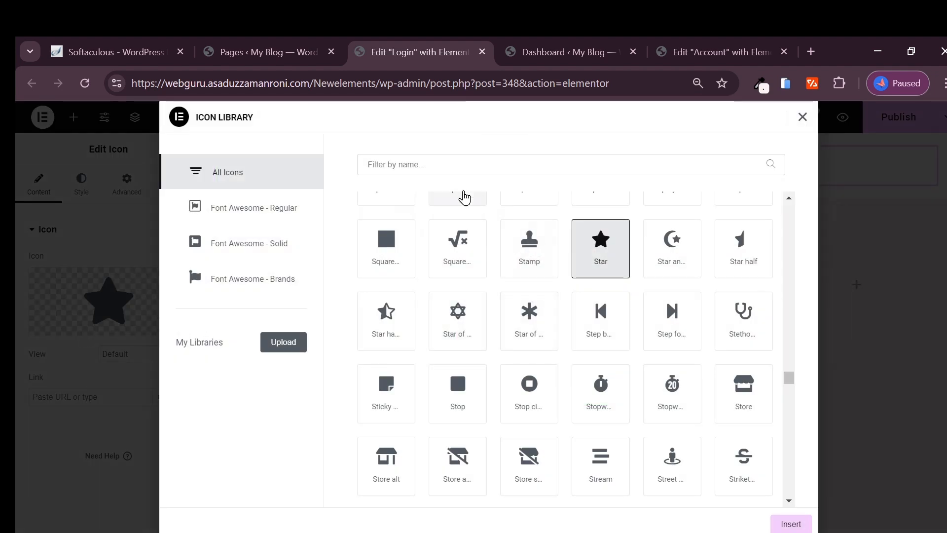
left_click(460, 170)
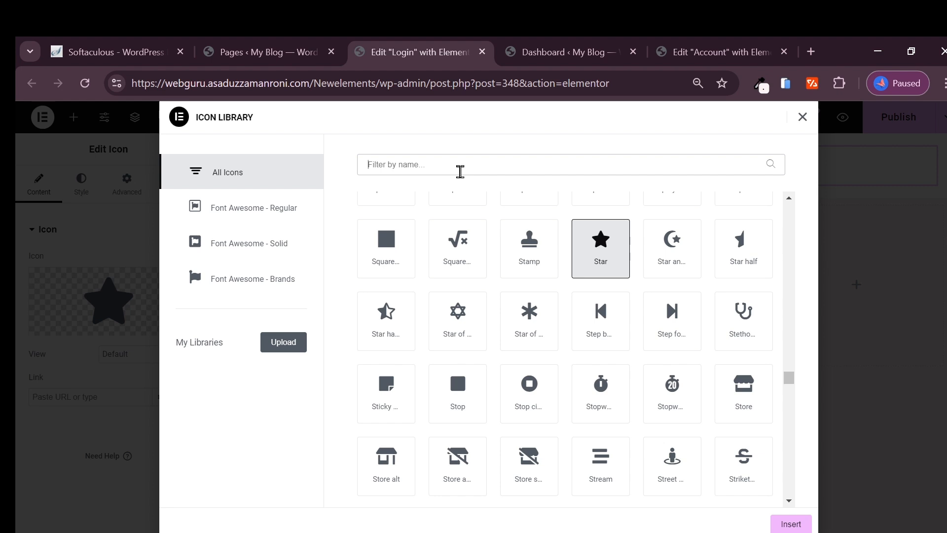
type("user")
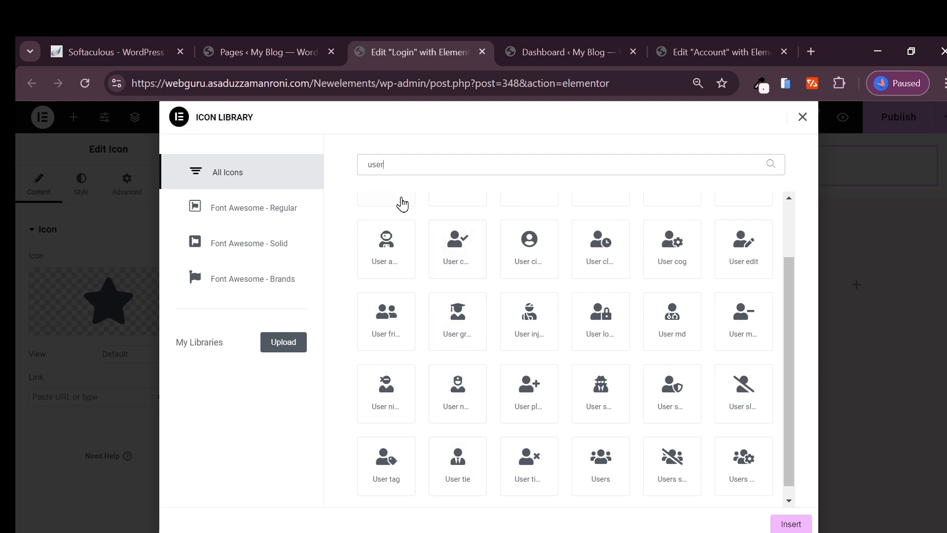
scroll(653, 354, "down", 1)
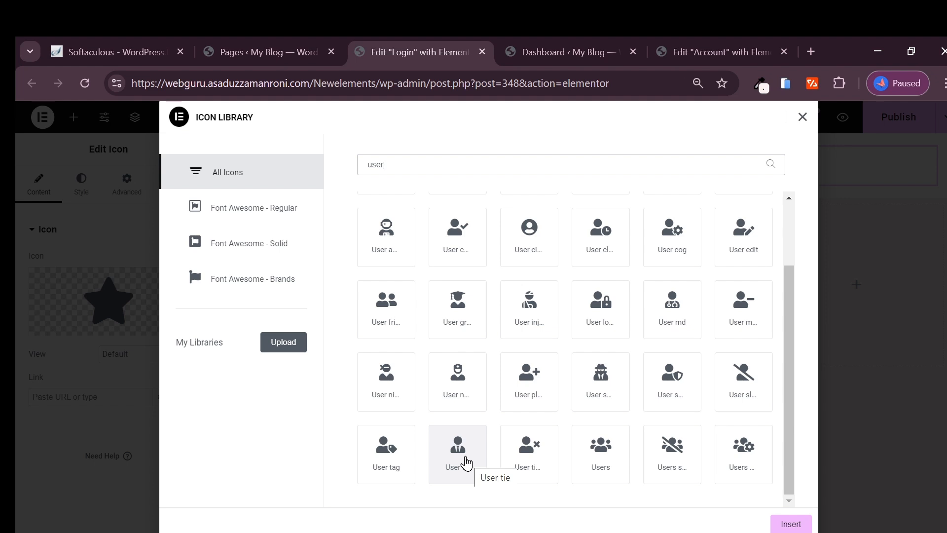
left_click(466, 463)
left_click(783, 524)
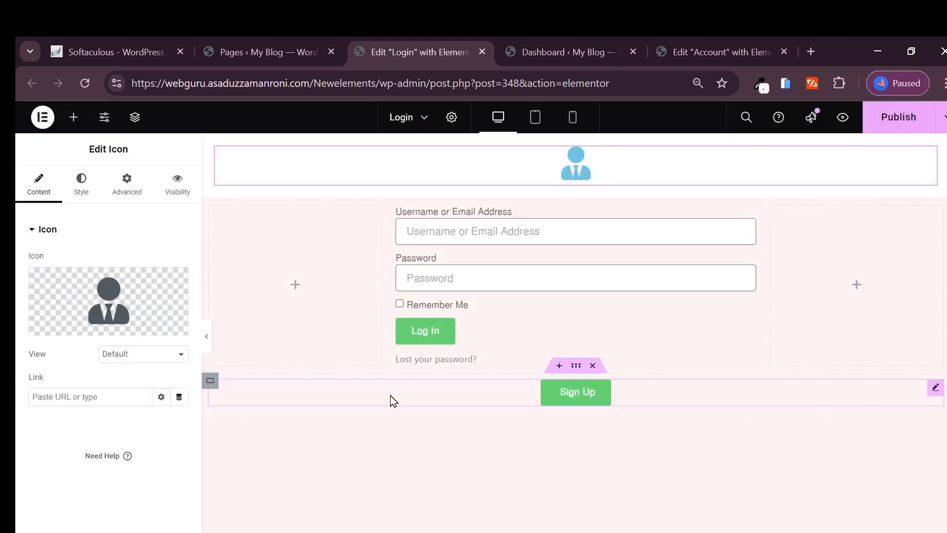
Step: Make the header icon's primary colour black and sample white from the page
left_click(79, 188)
left_click(182, 323)
left_click_drag(153, 382, 69, 514)
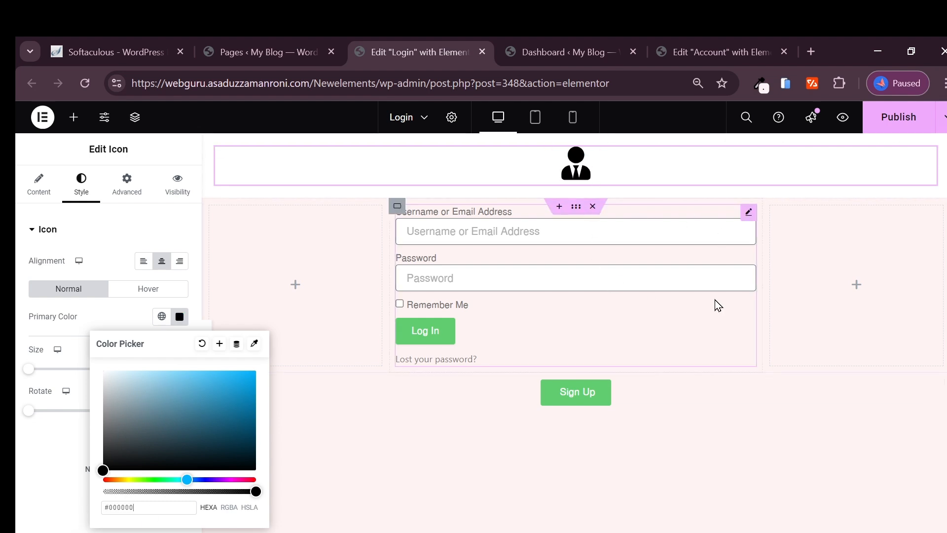
left_click(761, 84)
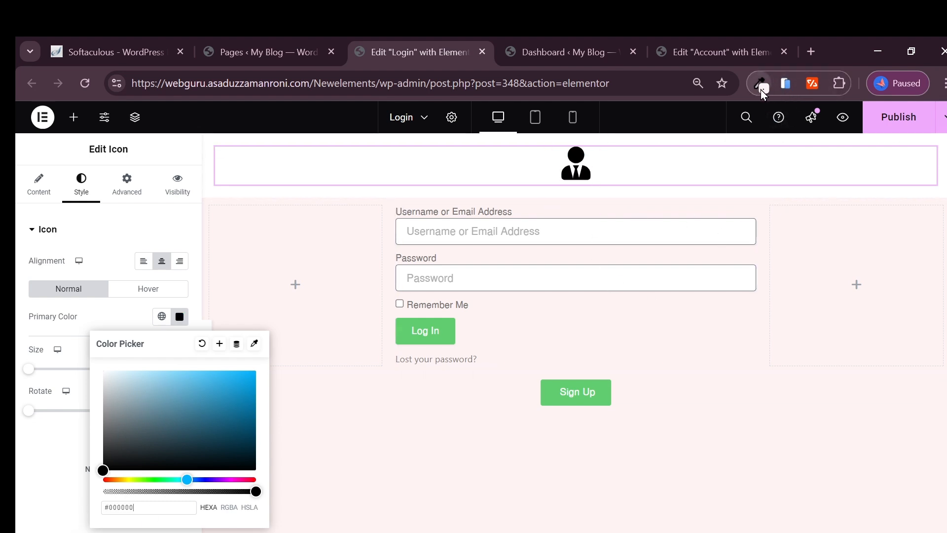
left_click(646, 269)
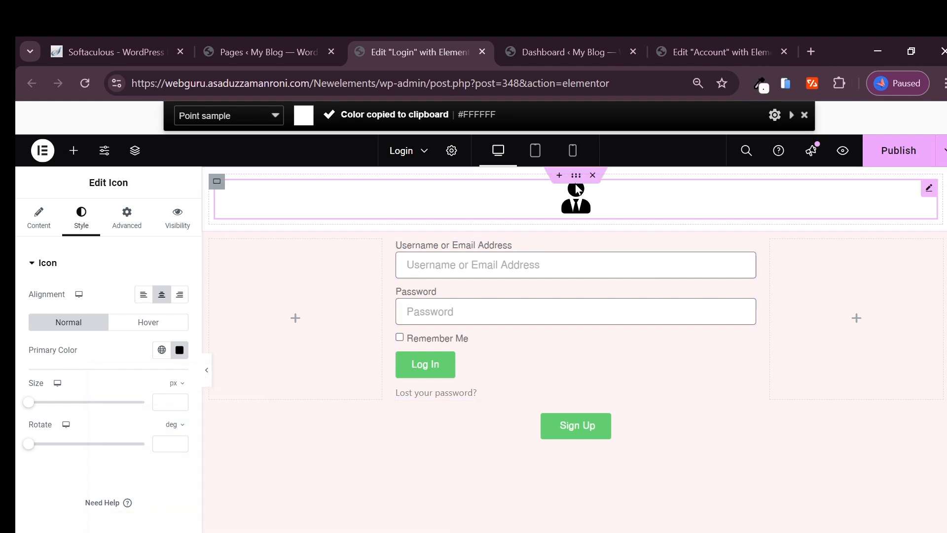
Step: Give the icon's container a classic background of the sampled pale pink #FFF3F3
left_click(226, 230)
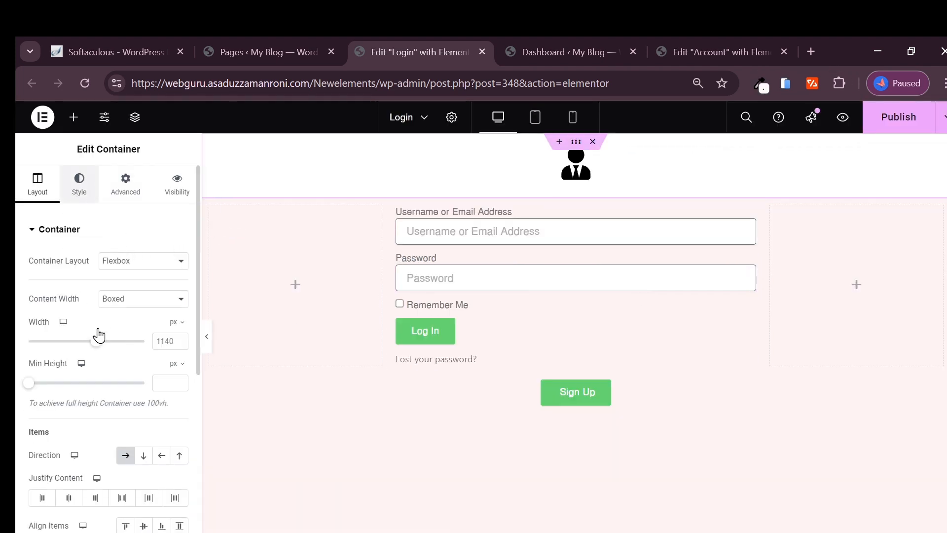
left_click(79, 185)
left_click(126, 289)
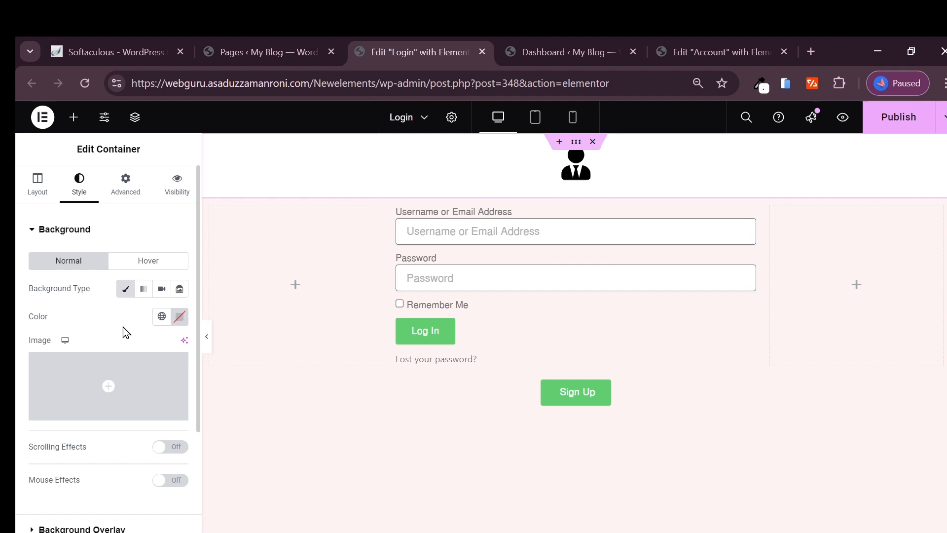
left_click(181, 317)
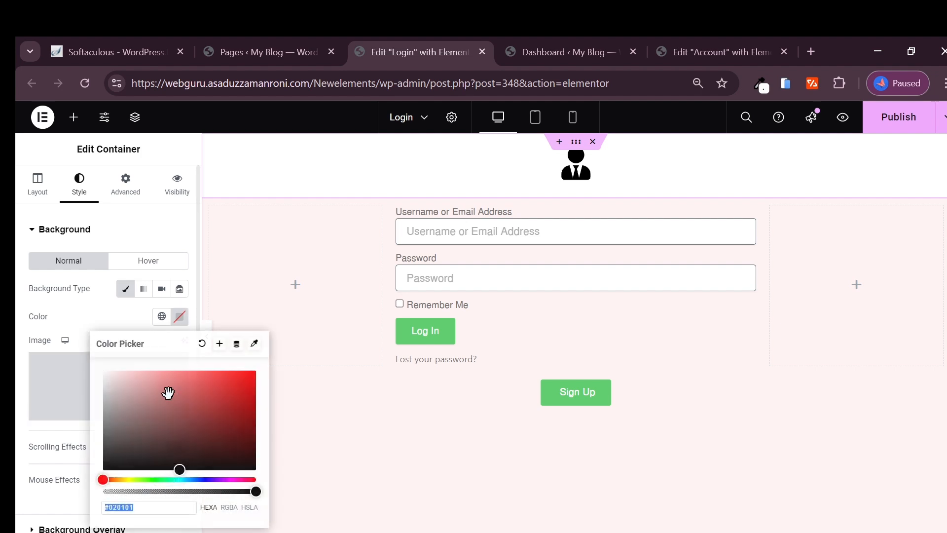
double_click(168, 507)
left_click(167, 507)
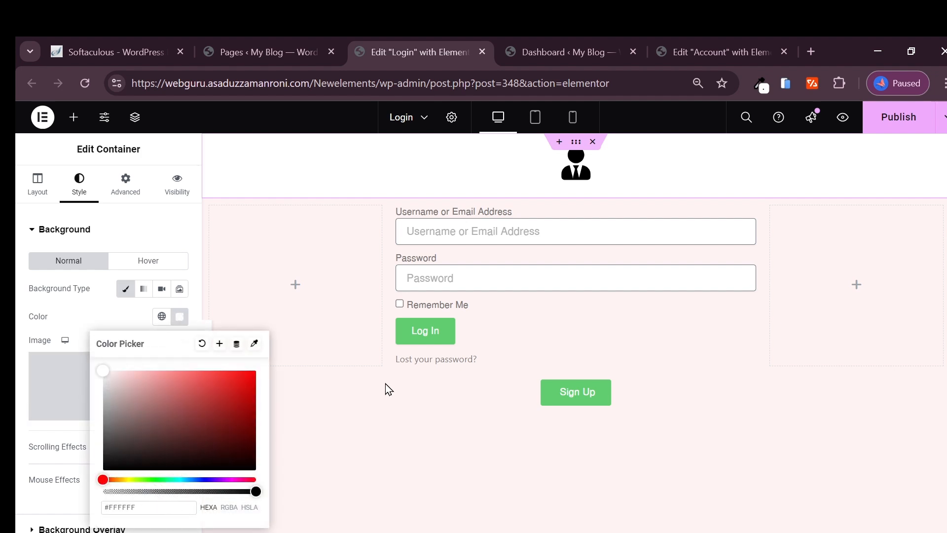
left_click(760, 82)
left_click(776, 426)
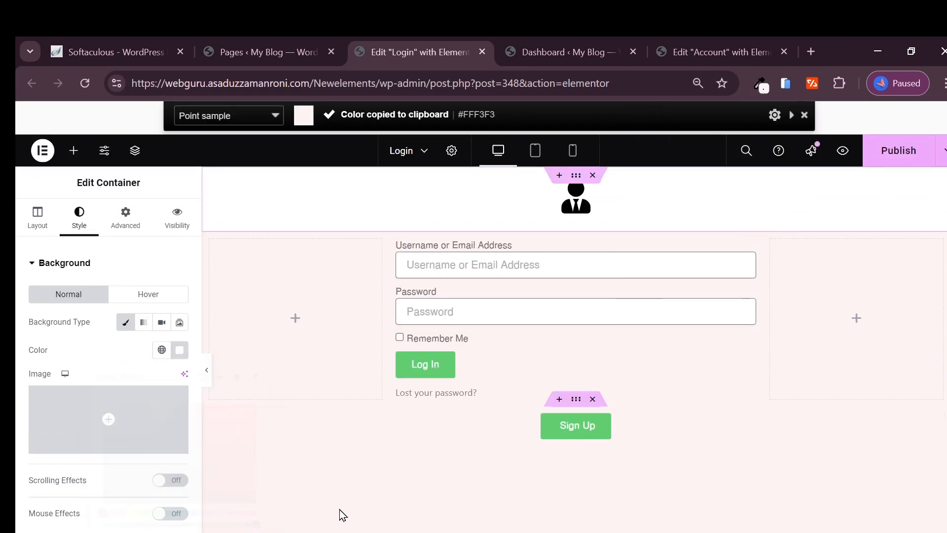
left_click(179, 350)
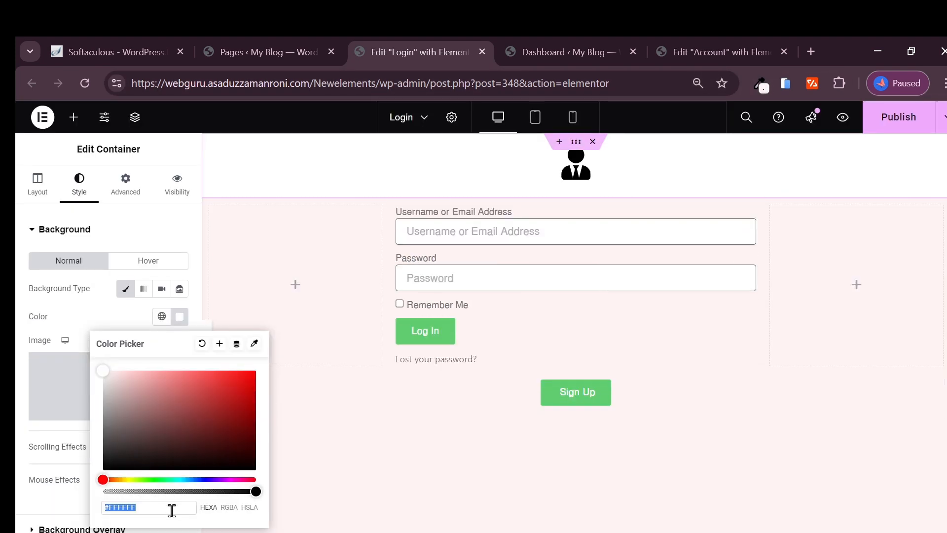
key("ctrl+v")
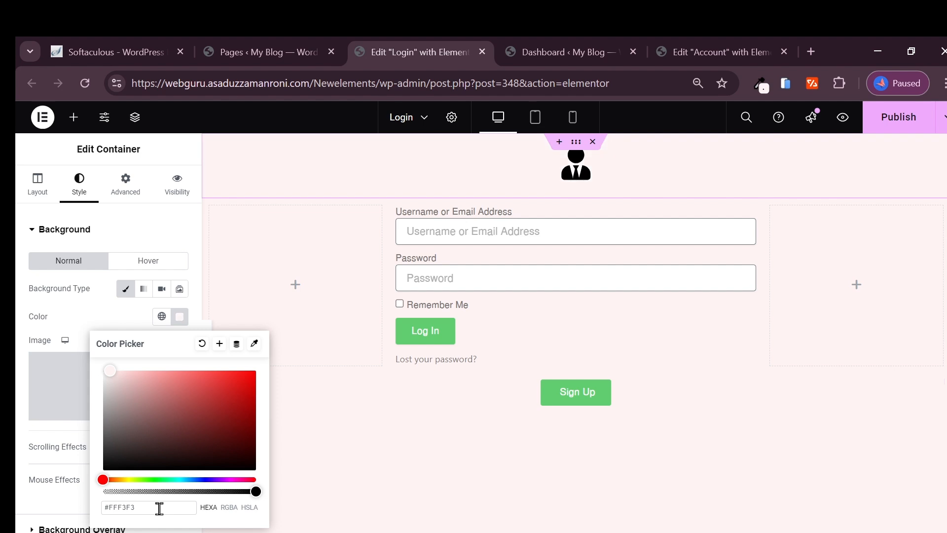
left_click(576, 142)
Step: Set the icon header container's bottom margin to -11 and publish
left_click(130, 197)
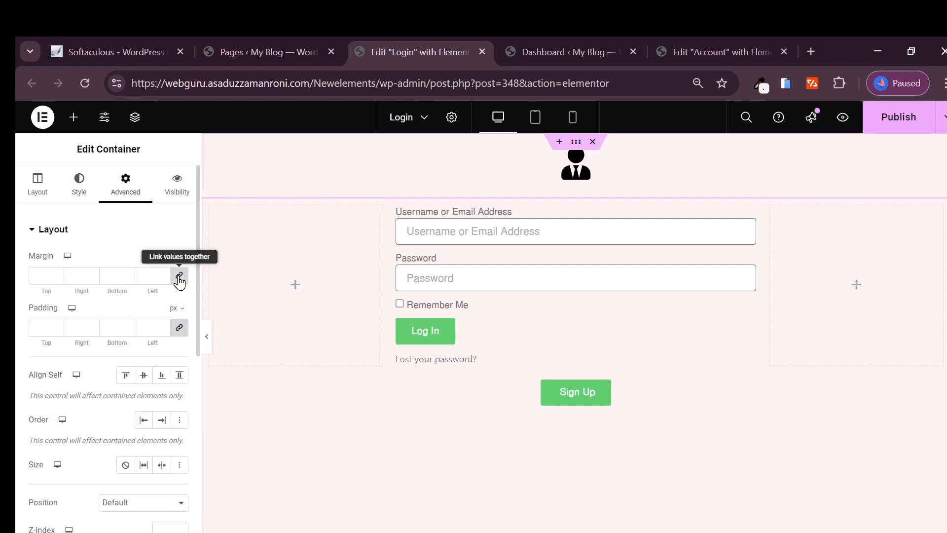
left_click(179, 284)
left_click(179, 329)
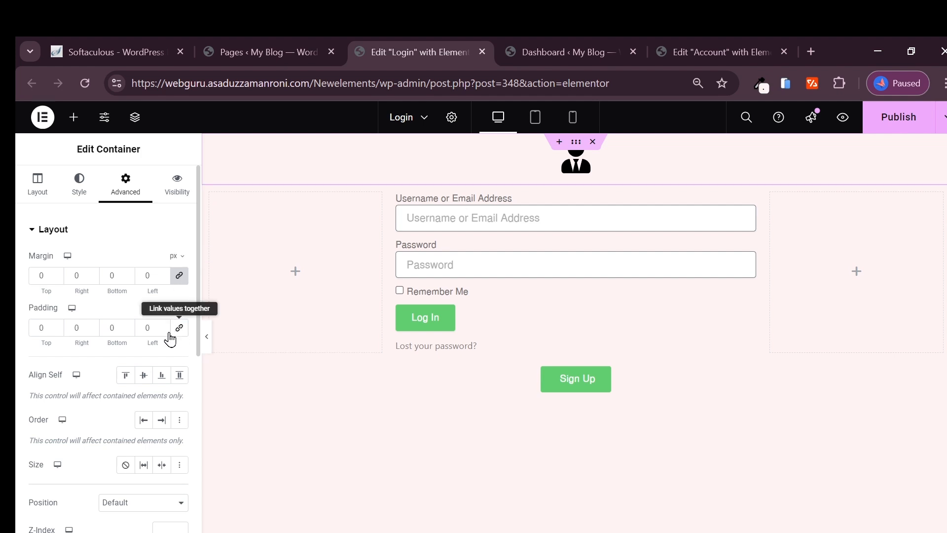
left_click(129, 330)
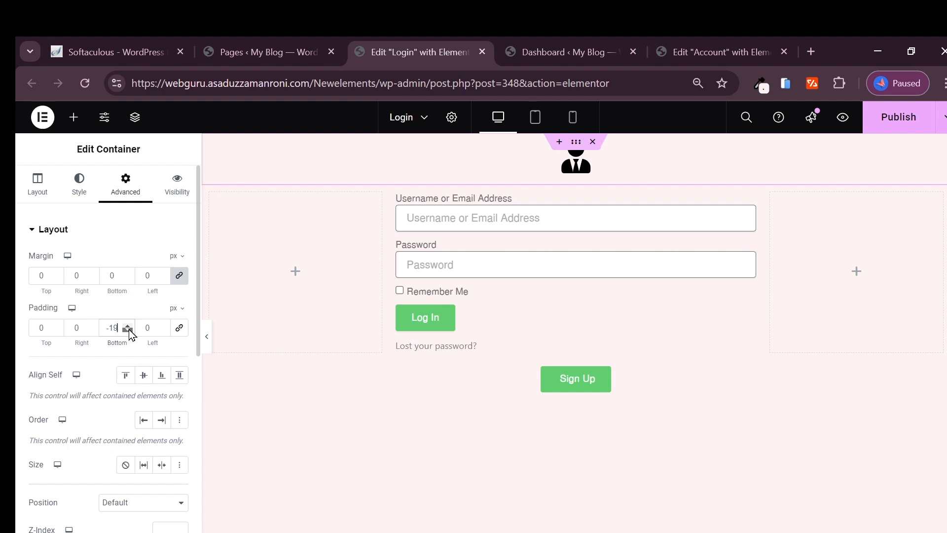
left_click(177, 329)
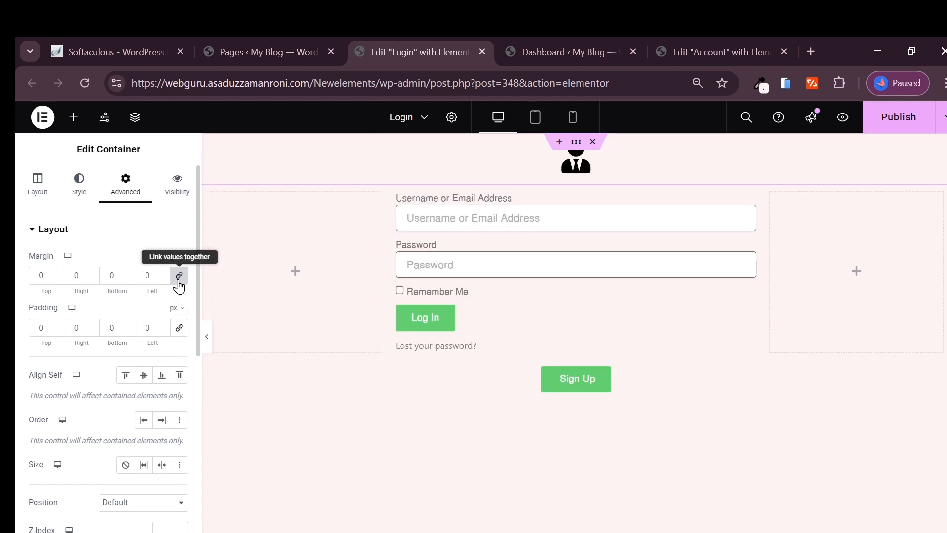
left_click(179, 276)
left_click(128, 278)
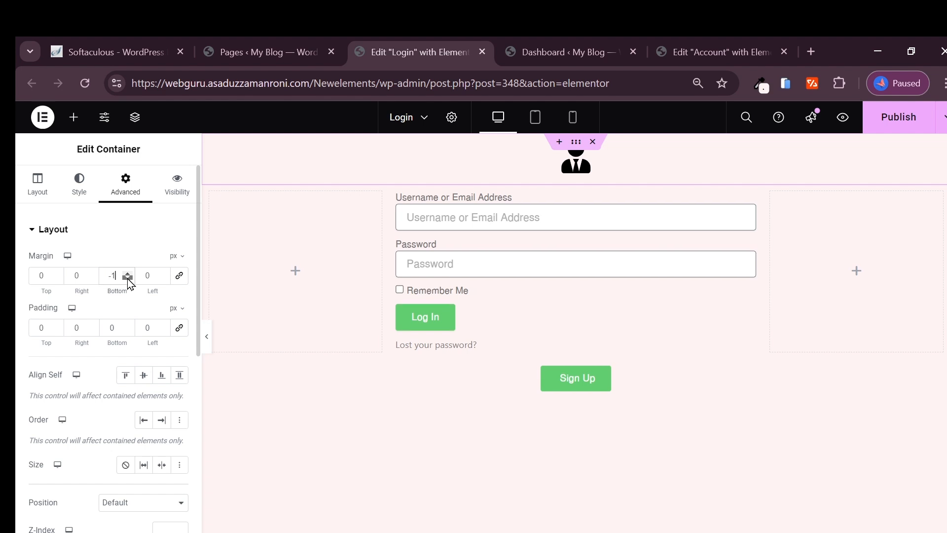
left_click(128, 278)
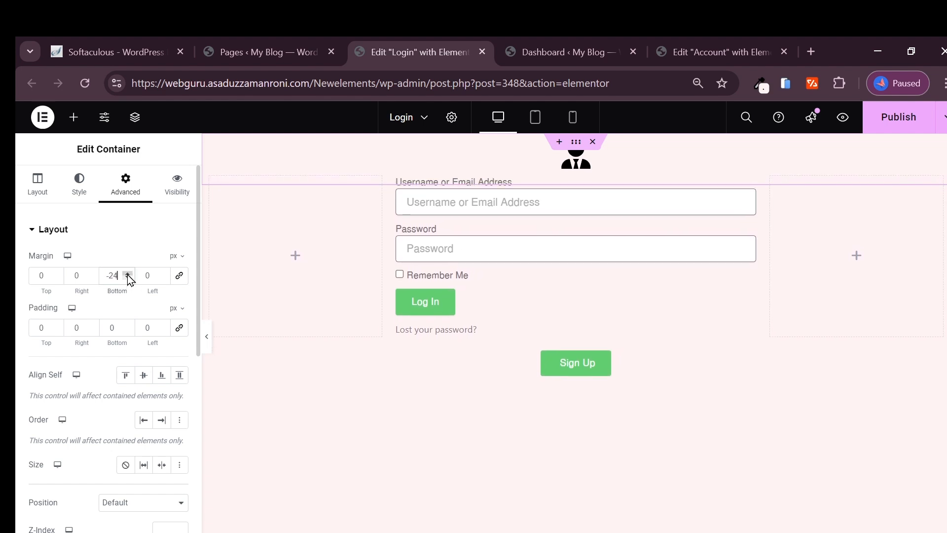
left_click(128, 276)
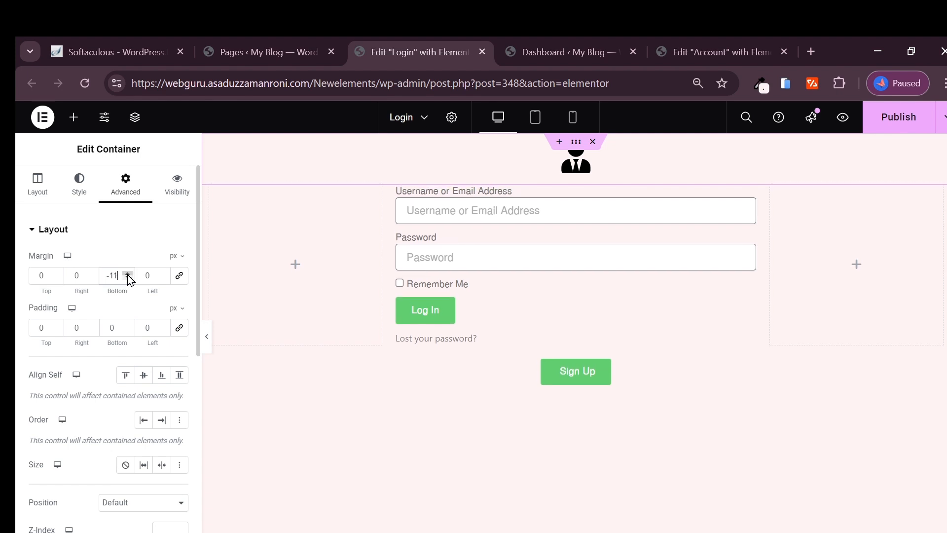
left_click(899, 117)
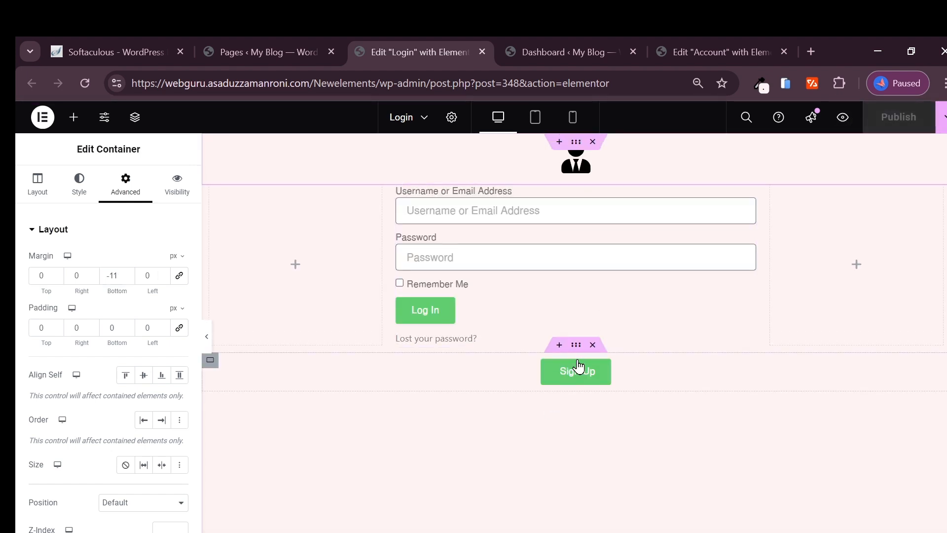
Step: Cut the Sign Up container's bottom padding to 250 and republish
left_click(577, 348)
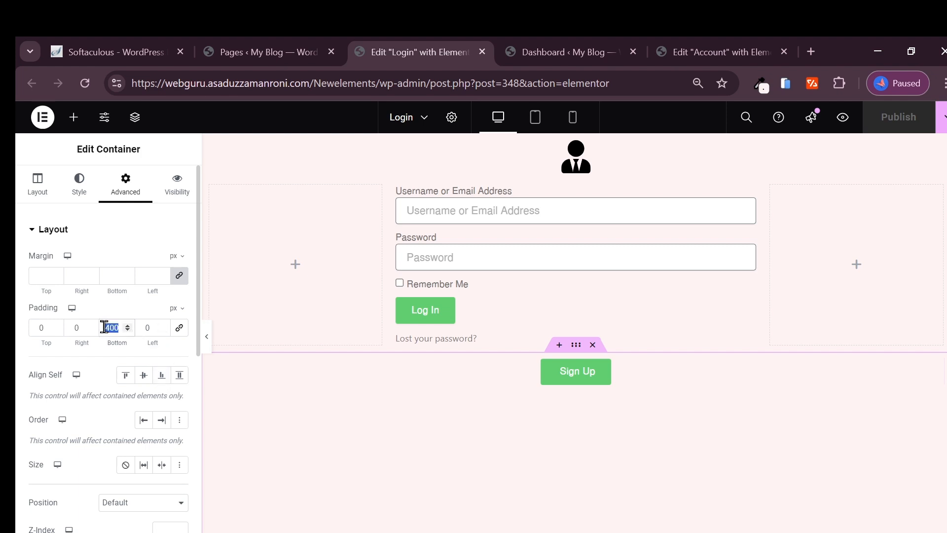
type("250")
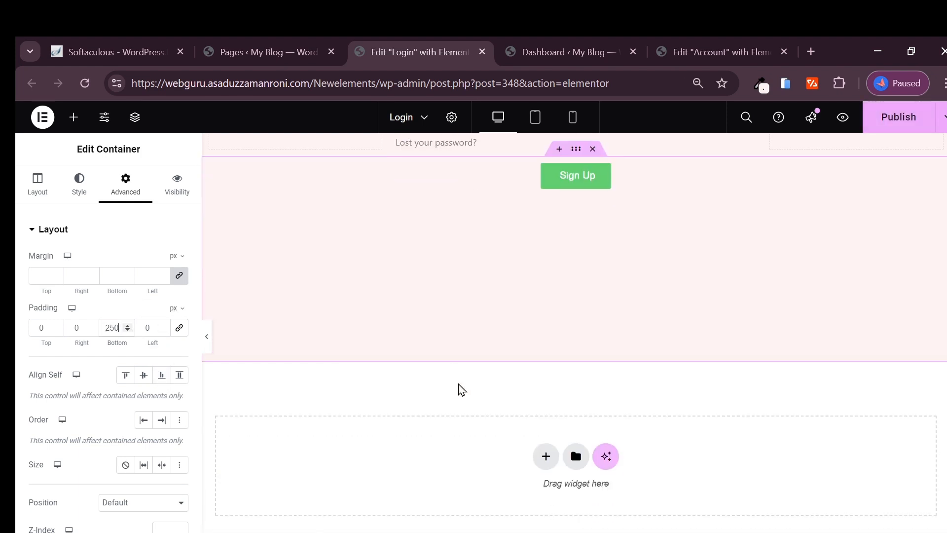
left_click(898, 117)
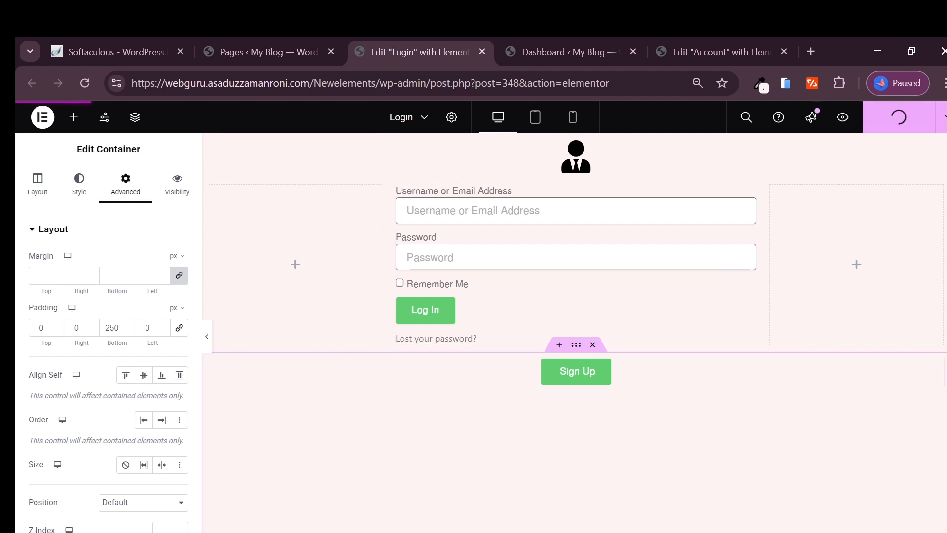
left_click(432, 532)
Step: After viewing the live login page, set the Sign Up bottom padding to 300 and publish
left_click(488, 510)
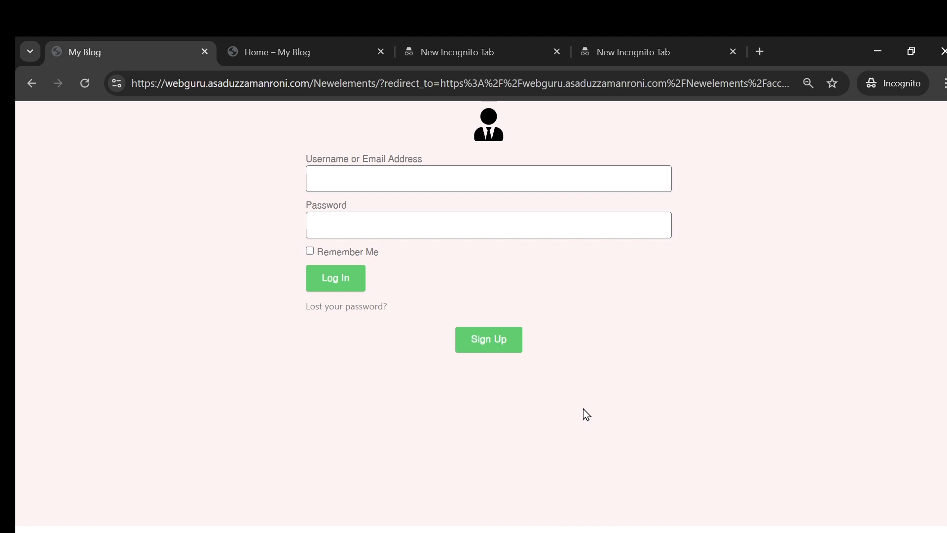
left_click(381, 522)
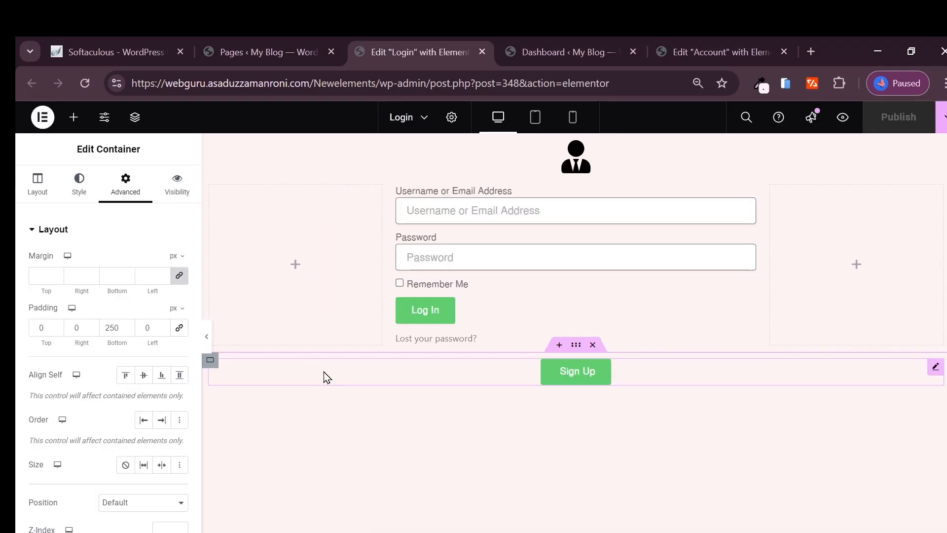
double_click(111, 327)
type("300")
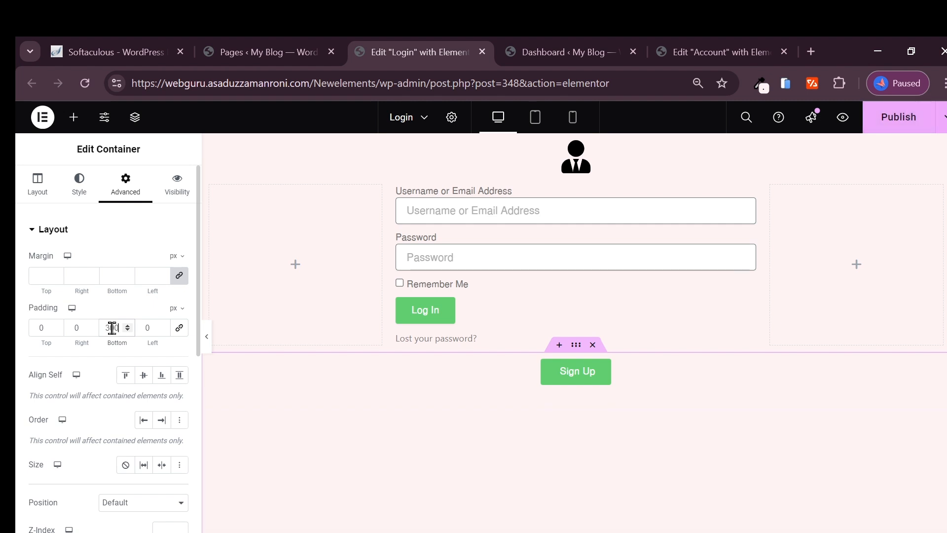
left_click(880, 125)
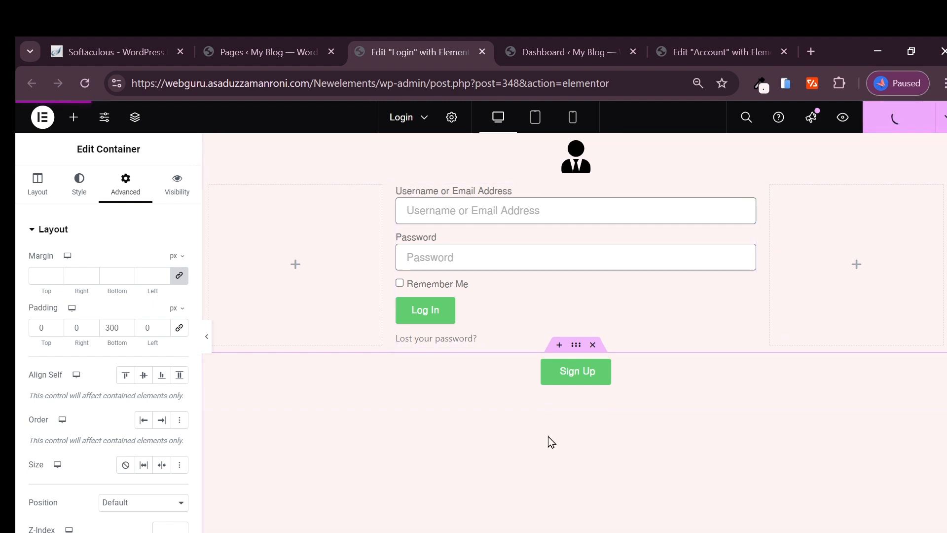
Step: Recheck the live page, then lower the Sign Up bottom padding from 300 to 200
mouse_move(466, 527)
left_click(474, 508)
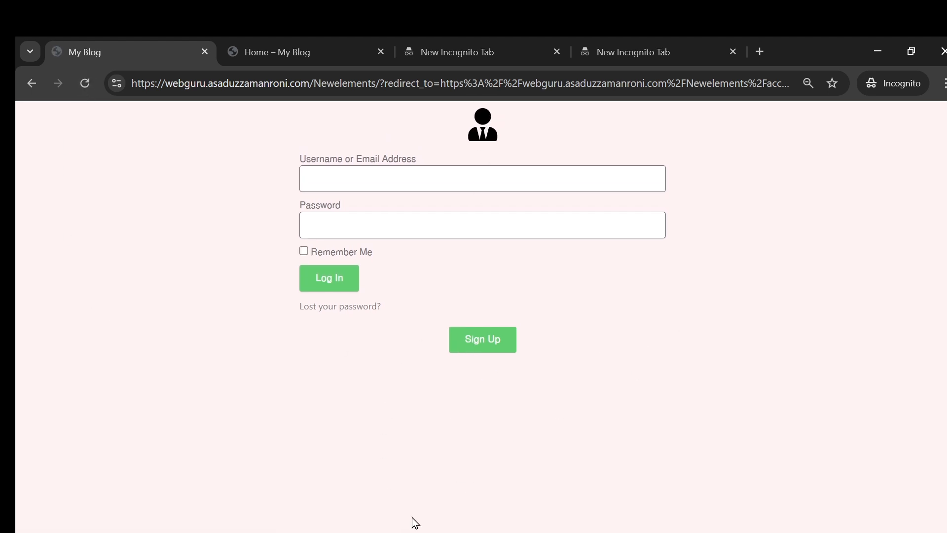
mouse_move(432, 528)
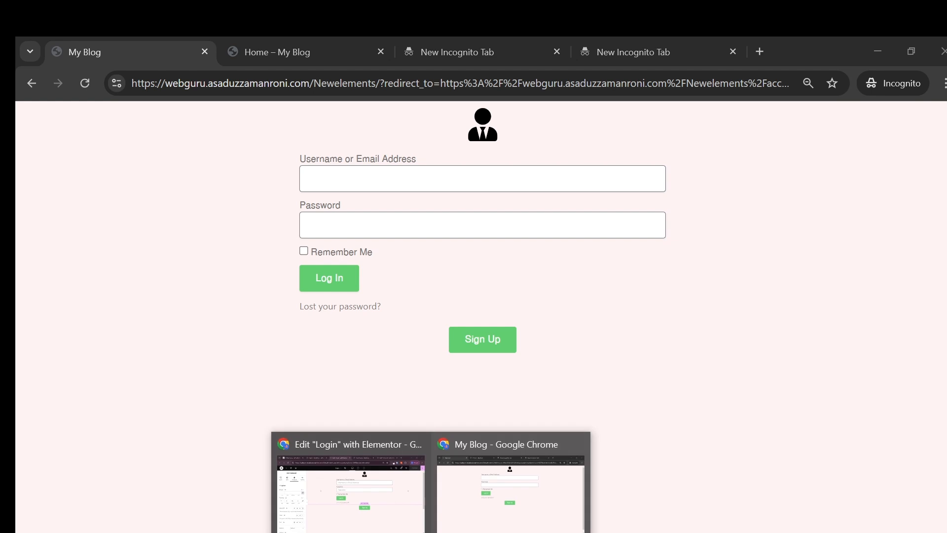
left_click(383, 503)
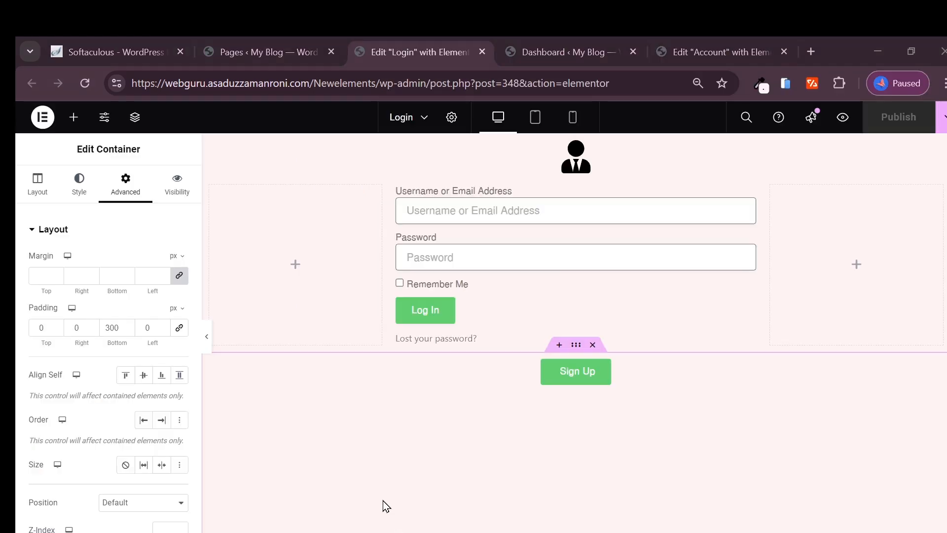
double_click(112, 328)
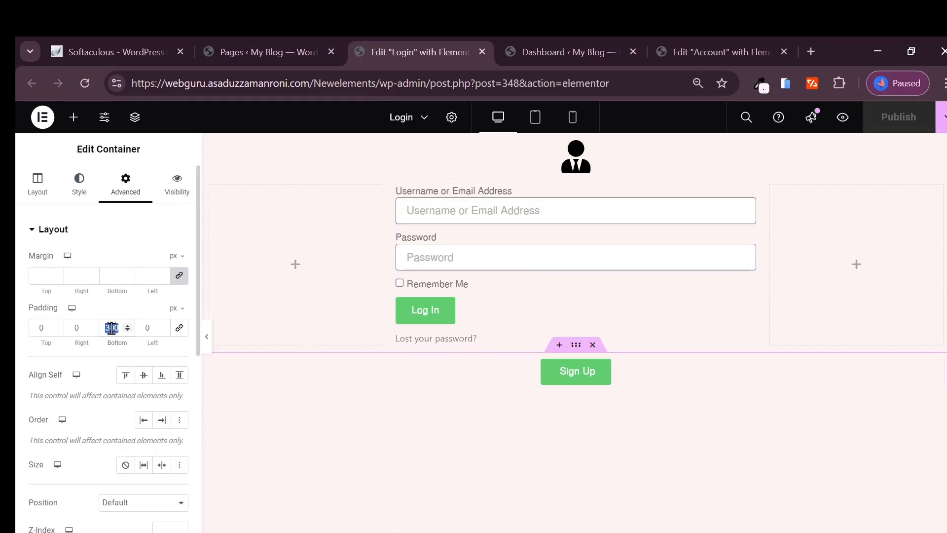
type("200")
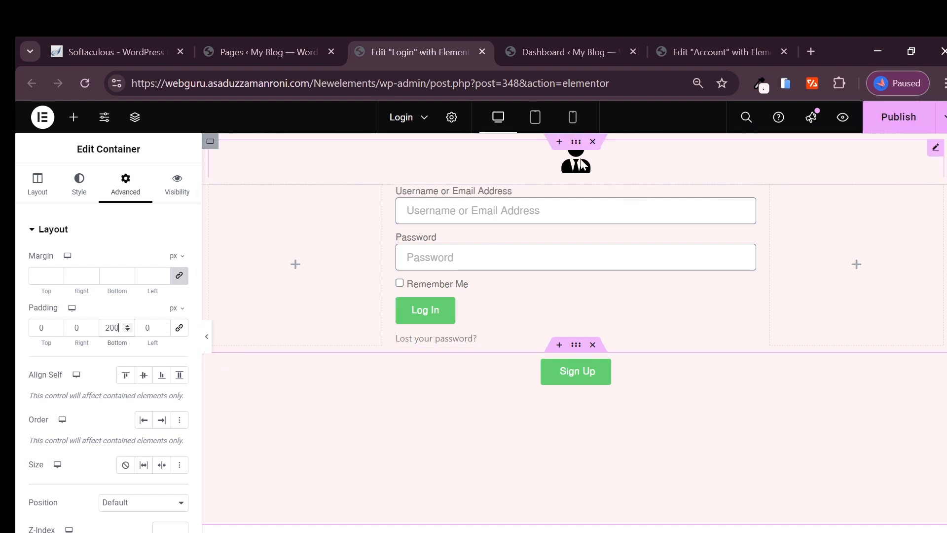
left_click(576, 143)
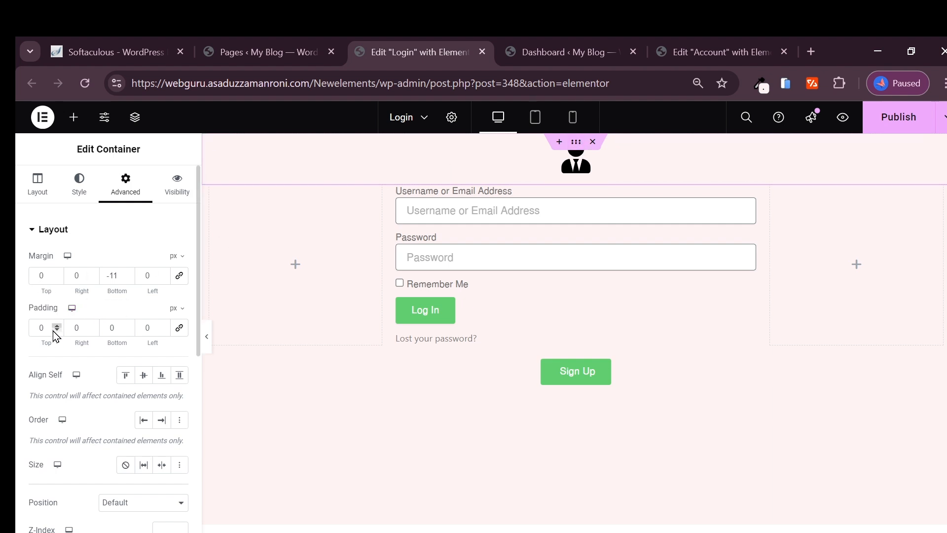
Step: Set the header container's top padding to 10 and publish the Login page
left_click(36, 328)
type("1")
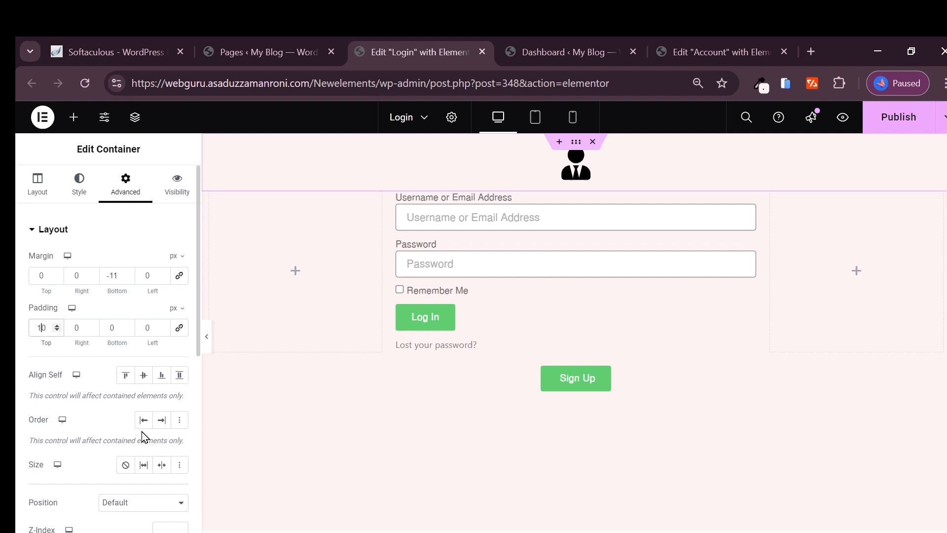
type("0")
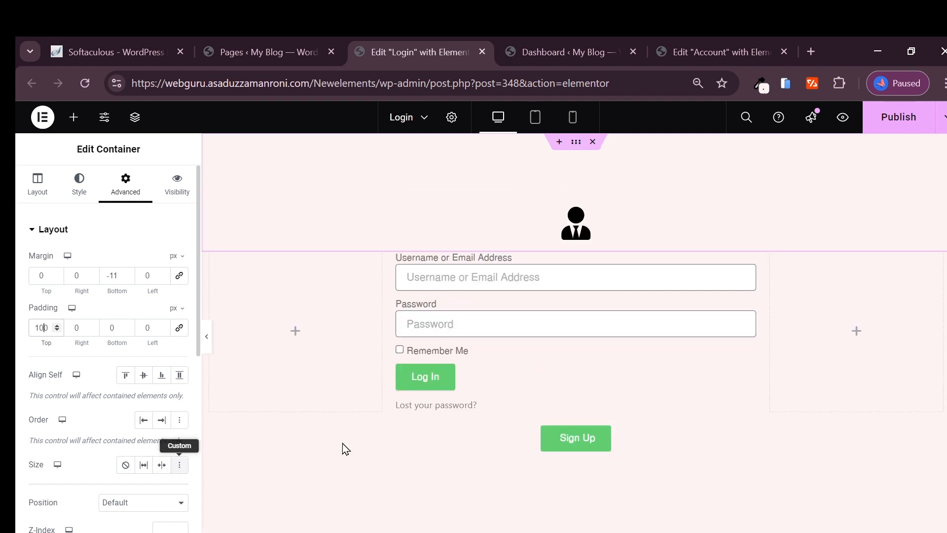
left_click(883, 119)
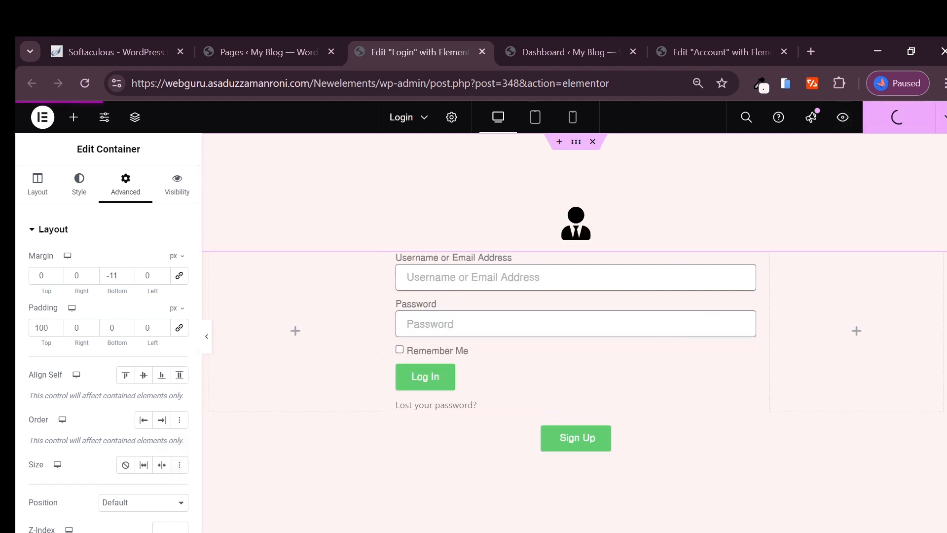
Step: Reload the incognito login page, try the username field, and follow Sign Up to Register
mouse_move(486, 527)
left_click(479, 499)
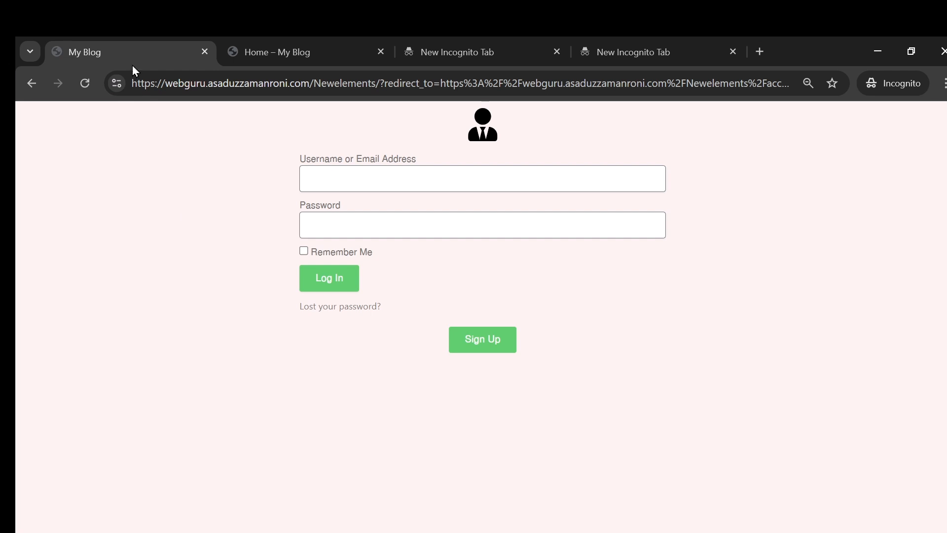
left_click(85, 90)
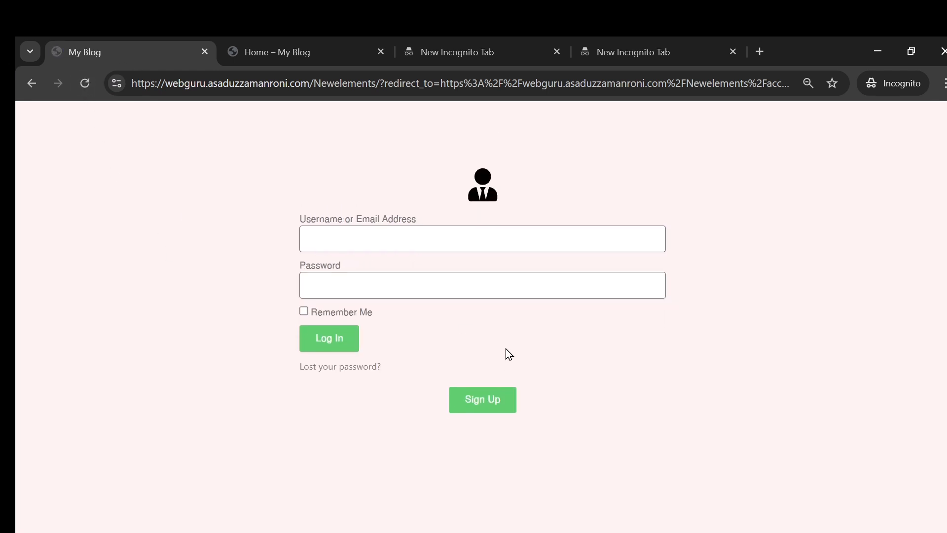
left_click(548, 247)
left_click(750, 242)
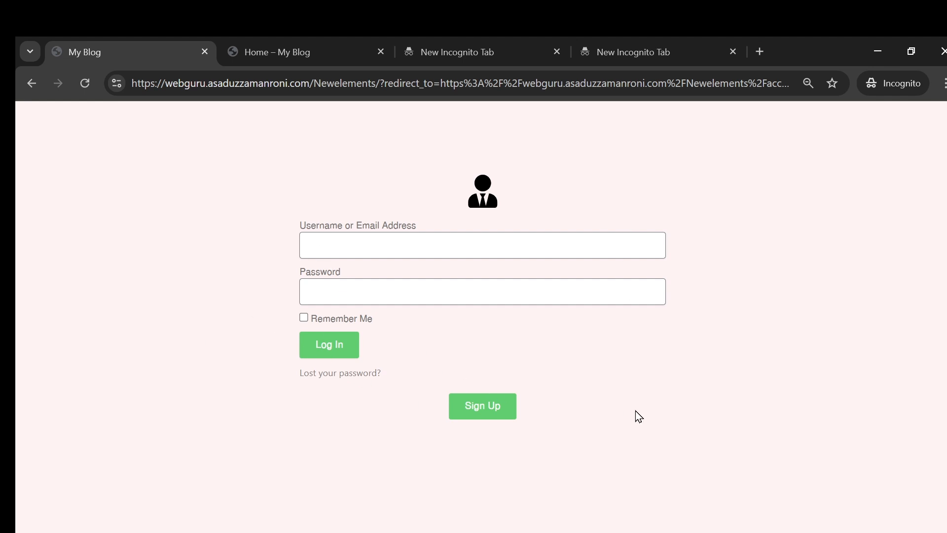
left_click(492, 409)
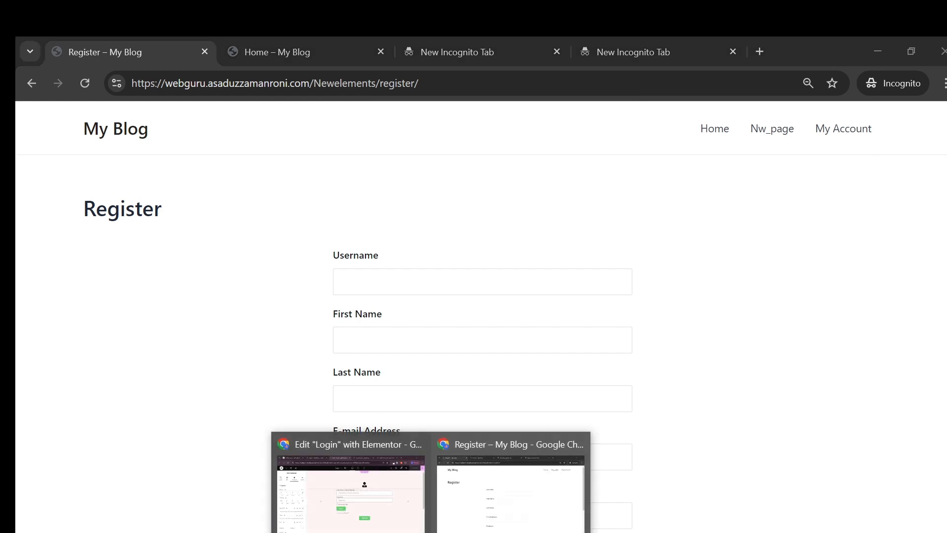
Step: Flip between the Pages, Dashboard and Edit 'Login' tabs, ending on the Login editor
left_click(365, 482)
left_click(290, 49)
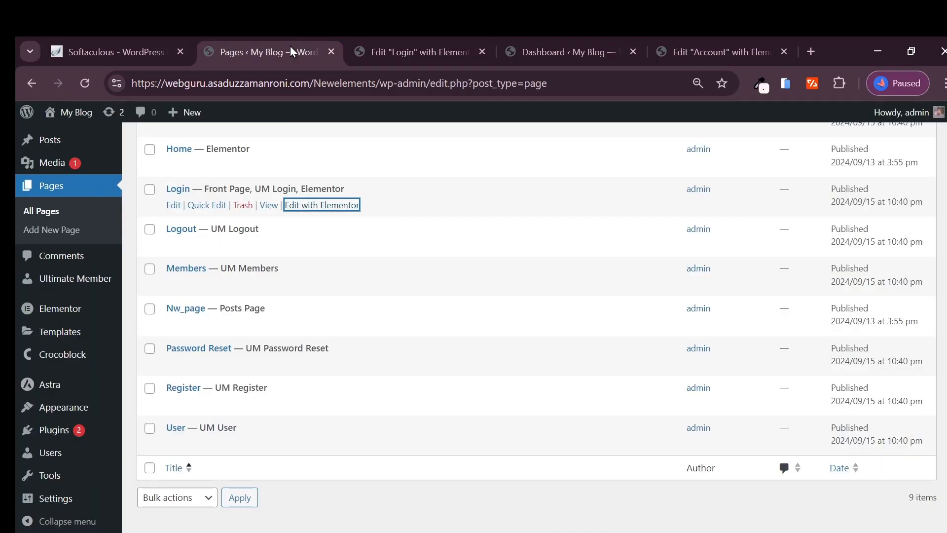
left_click(404, 48)
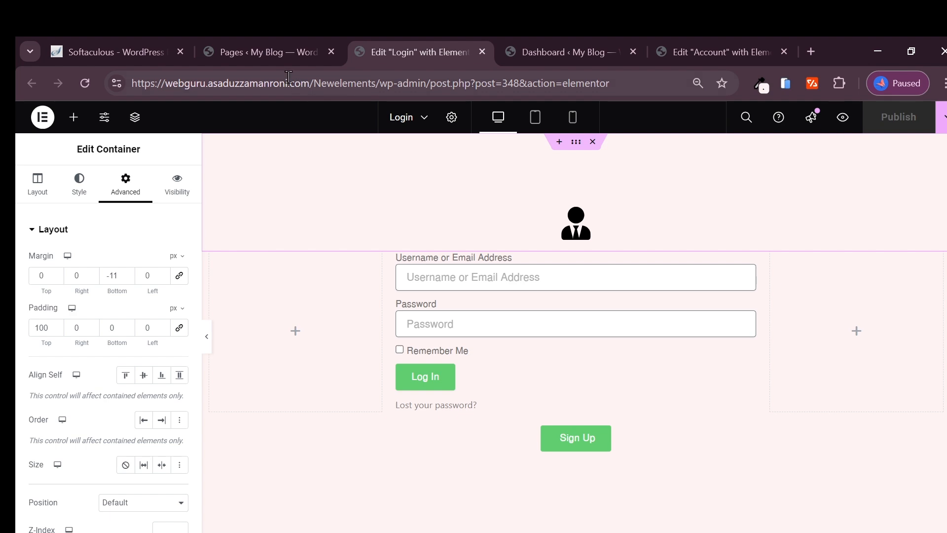
left_click(533, 43)
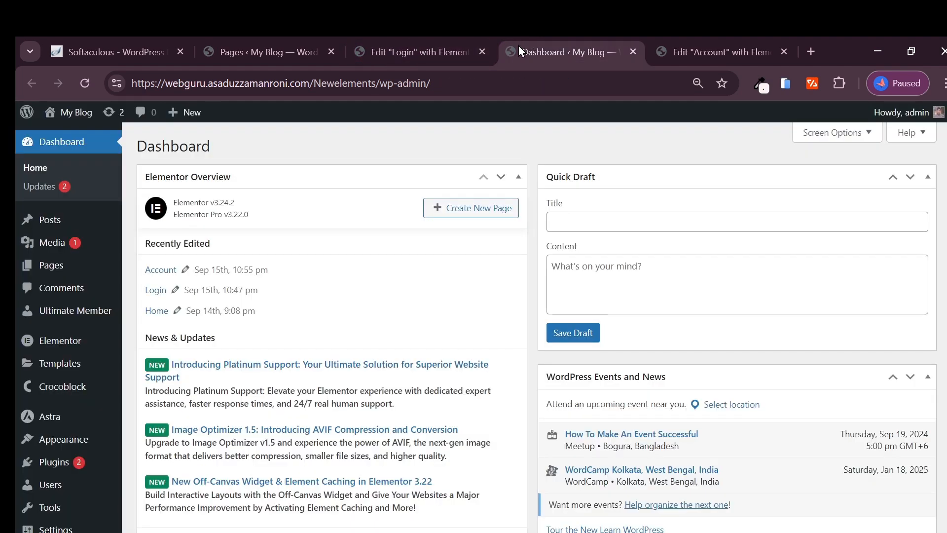
left_click(399, 48)
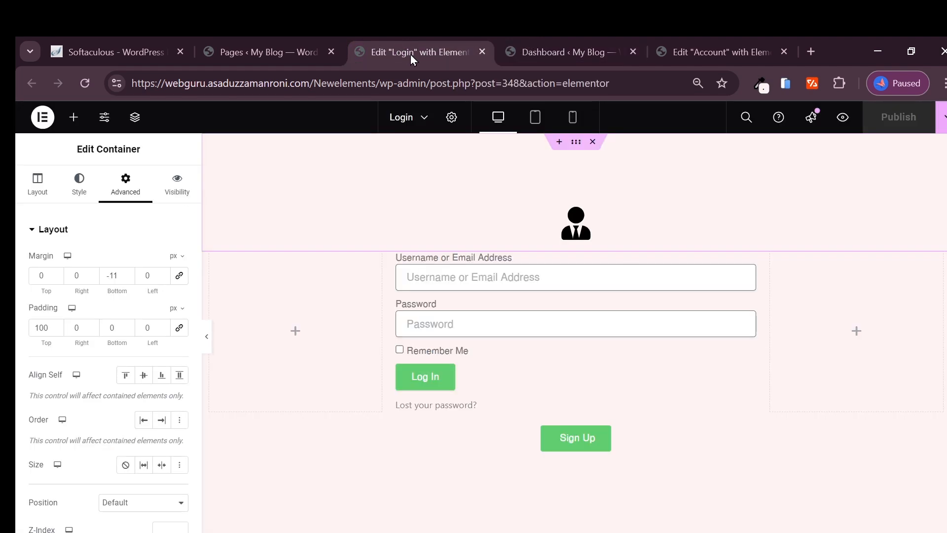
left_click(560, 48)
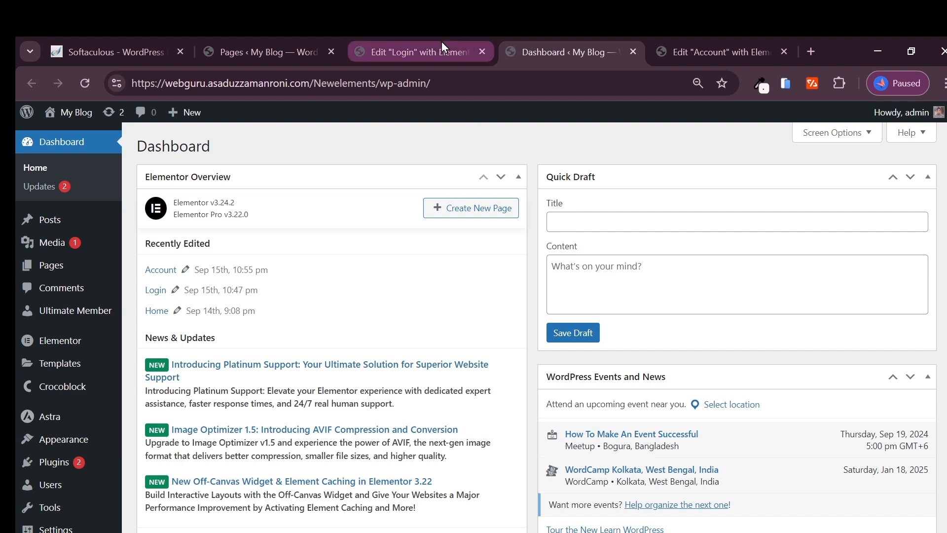
mouse_move(429, 43)
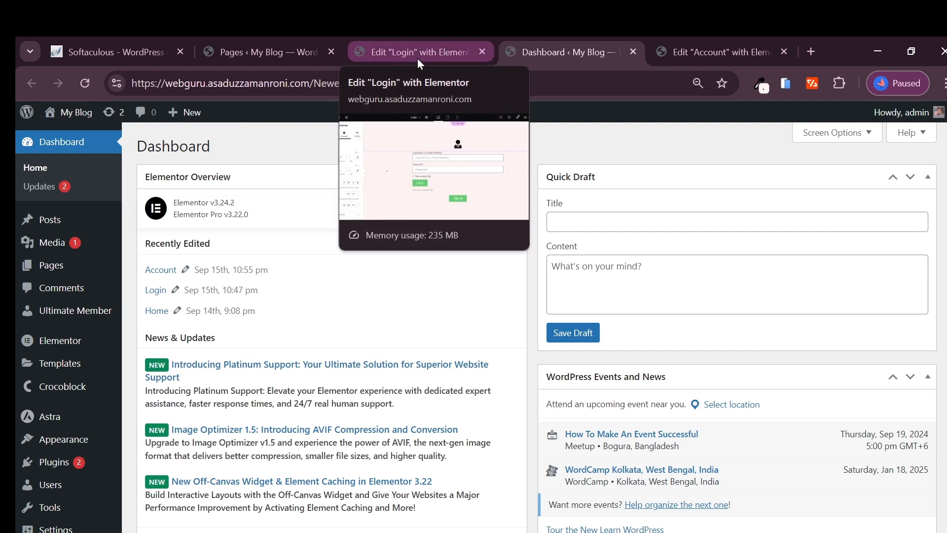
left_click(409, 47)
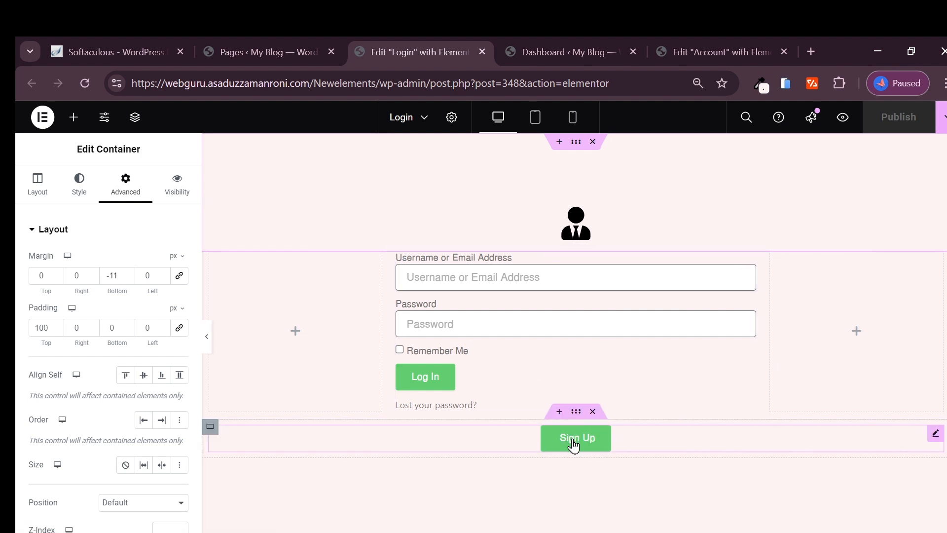
Step: Select the Sign Up button and show its Visibility settings, currently set to No
scroll(577, 344, "down", 5)
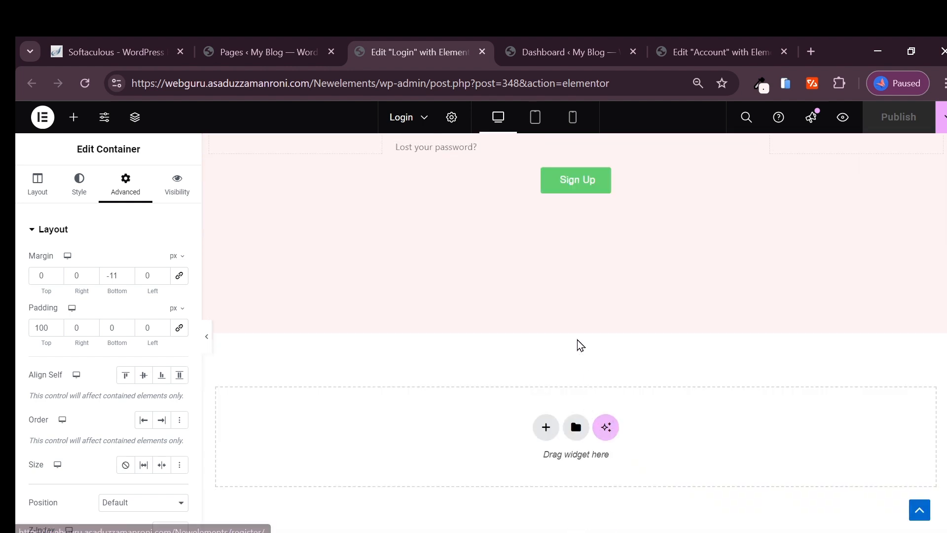
scroll(577, 336, "up", 1)
scroll(577, 332, "down", 1)
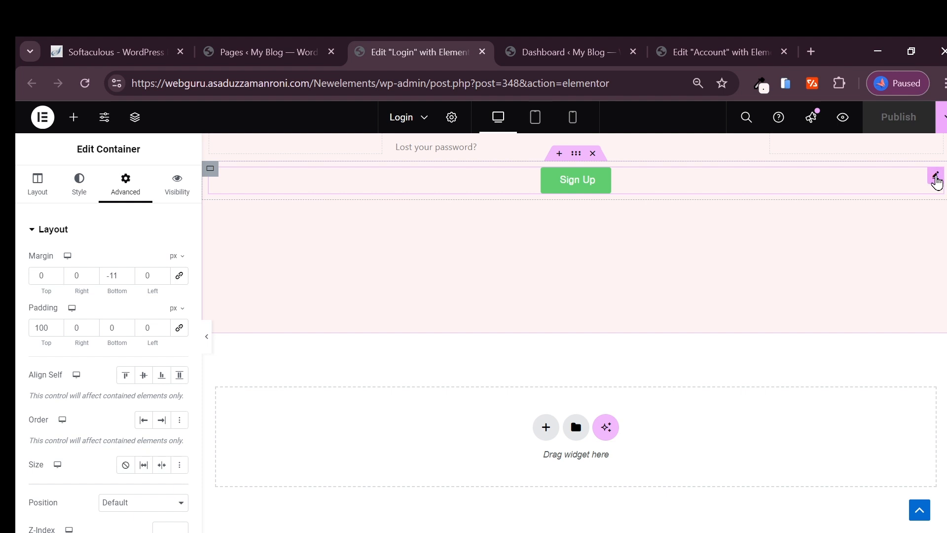
left_click(936, 175)
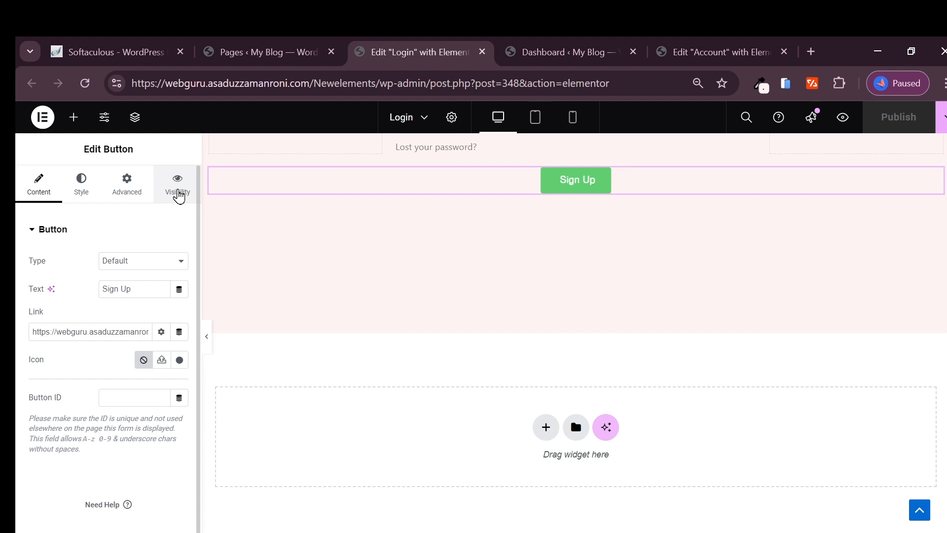
left_click(178, 194)
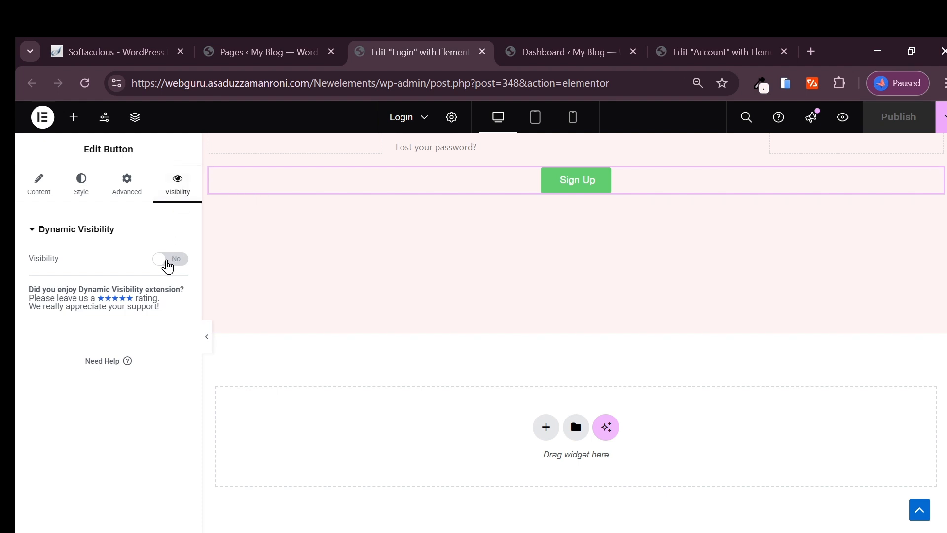
Step: Switch Dynamic Visibility to Yes and review the roles under User & Role
left_click(167, 266)
scroll(153, 341, "down", 1)
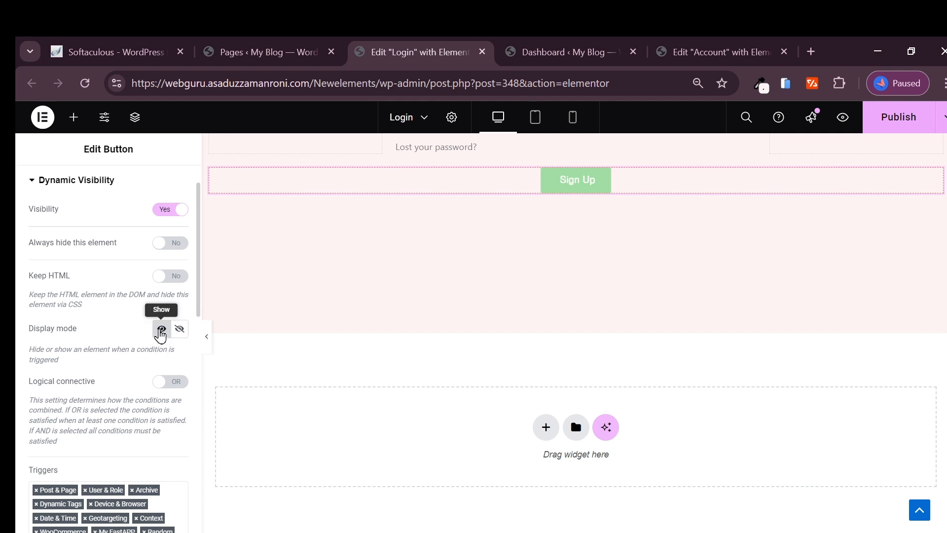
scroll(143, 356, "down", 5)
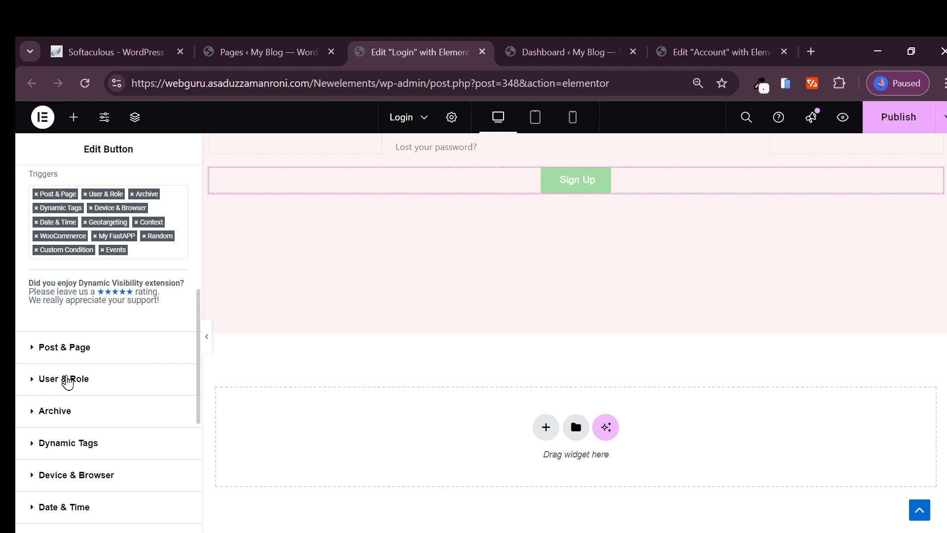
left_click(68, 380)
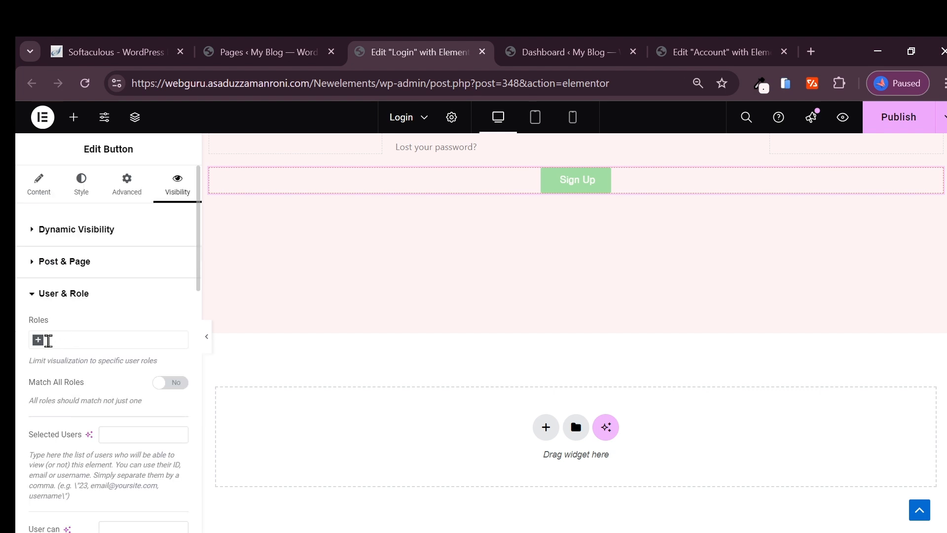
left_click(40, 347)
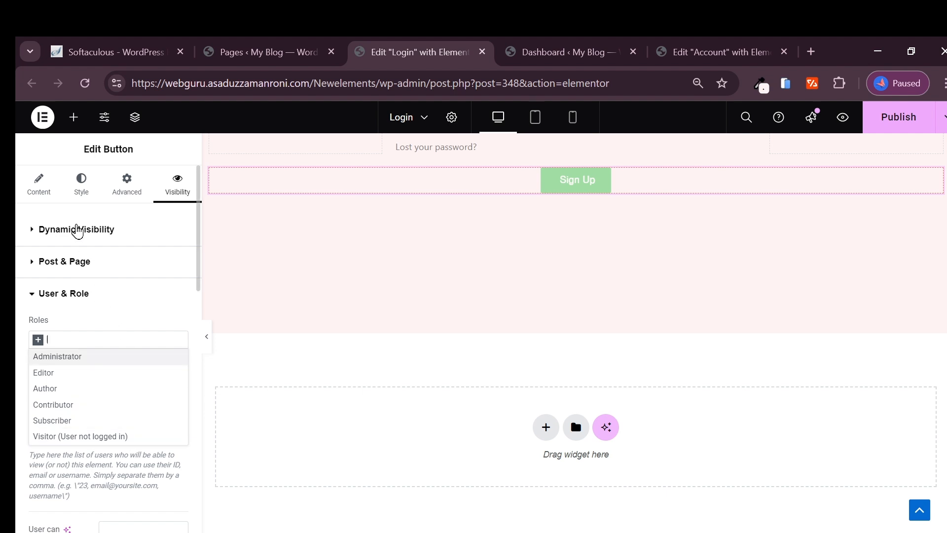
Step: Set the button's display mode to Hide and recheck the User & Role roles list
left_click(76, 229)
left_click(181, 378)
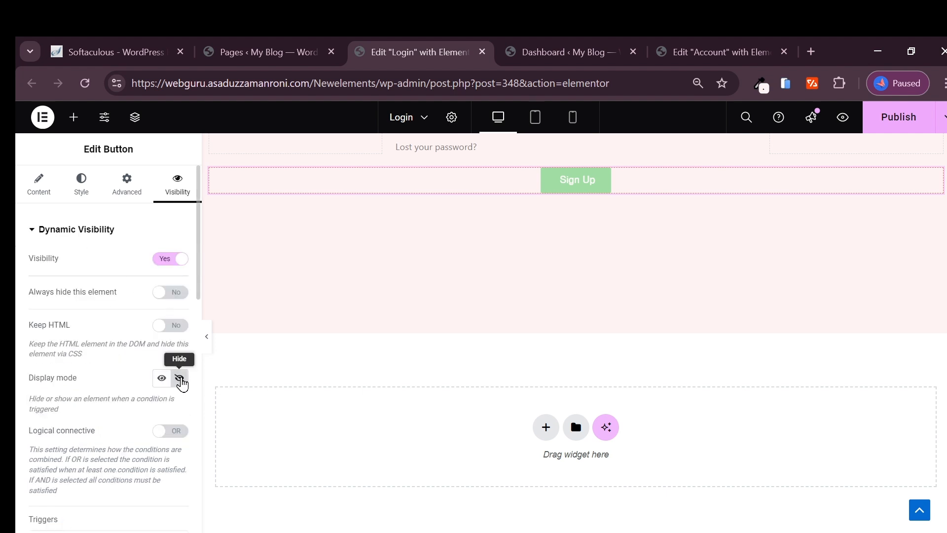
scroll(99, 400, "down", 8)
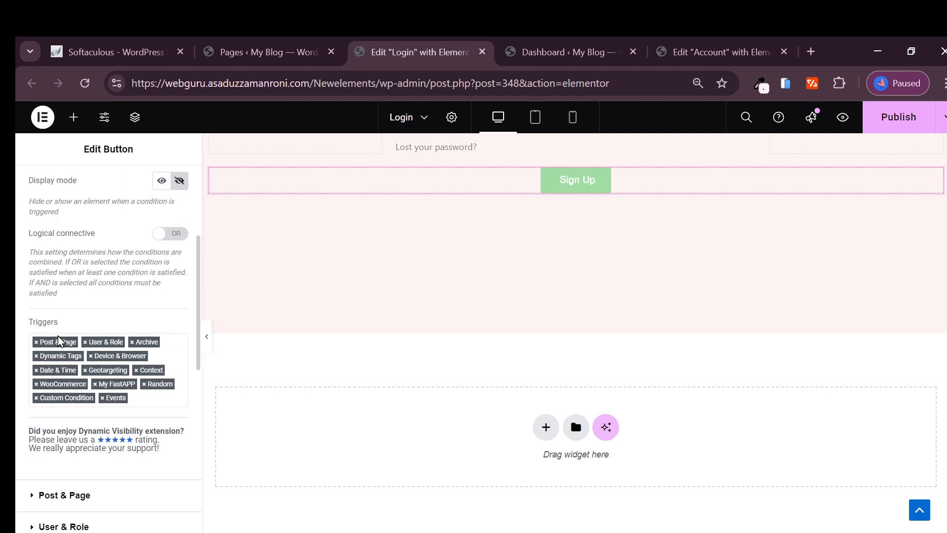
left_click(68, 329)
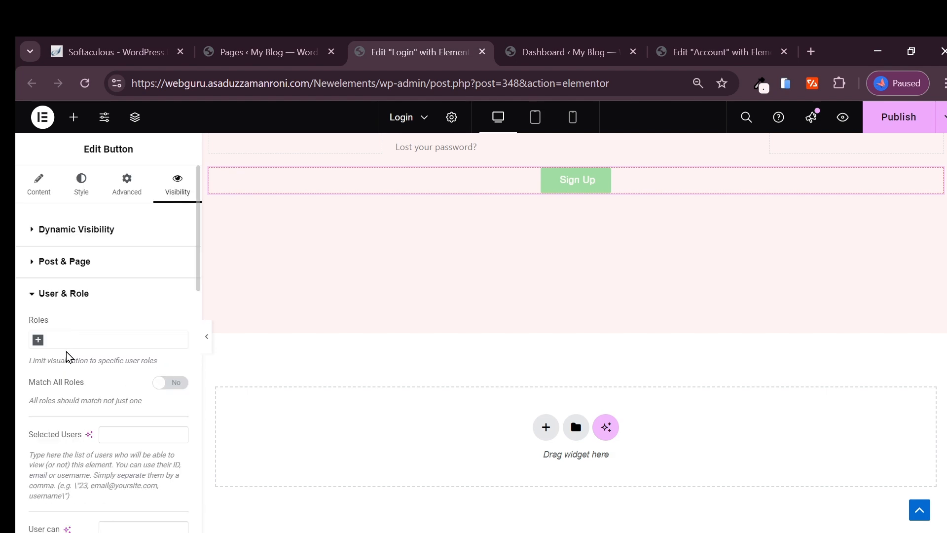
left_click(38, 339)
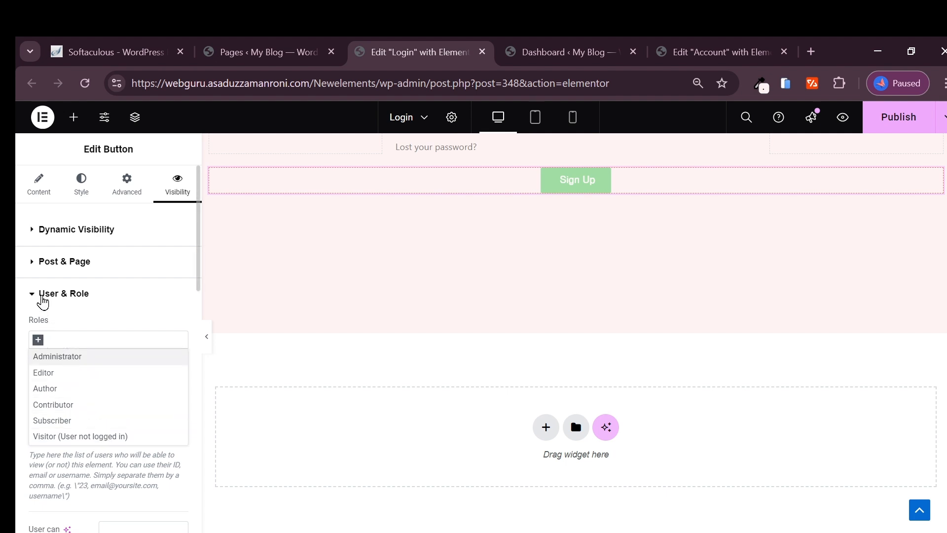
left_click(42, 299)
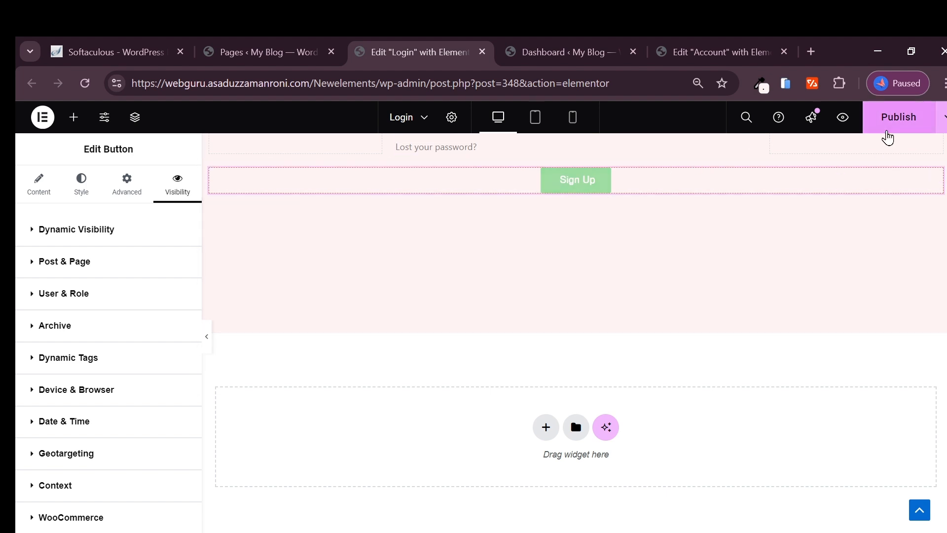
Step: Publish the Login page with the Sign Up button's hide rule
scroll(883, 163, "up", 5)
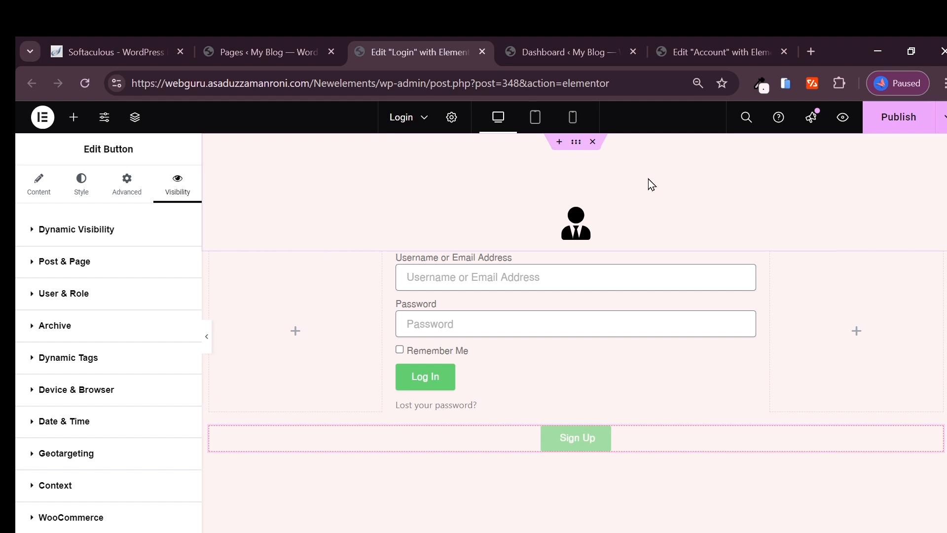
left_click(888, 125)
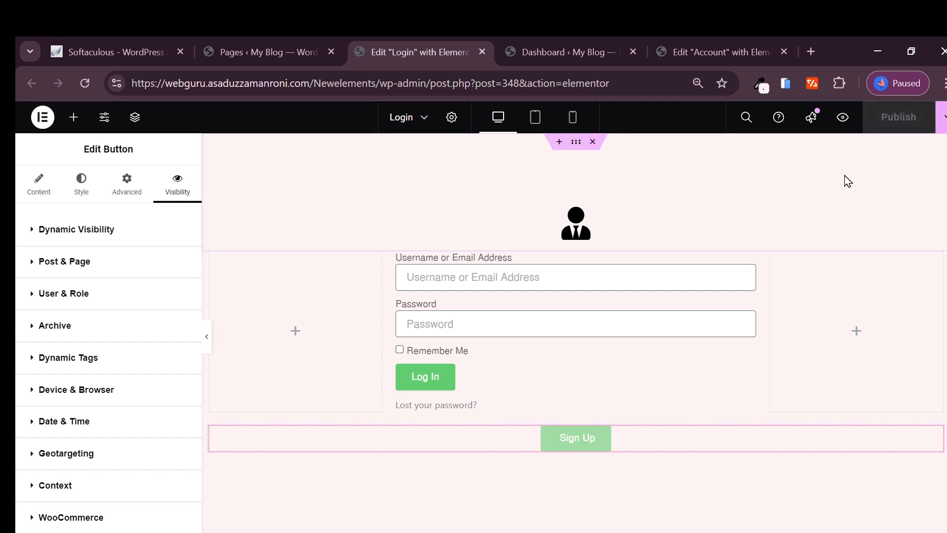